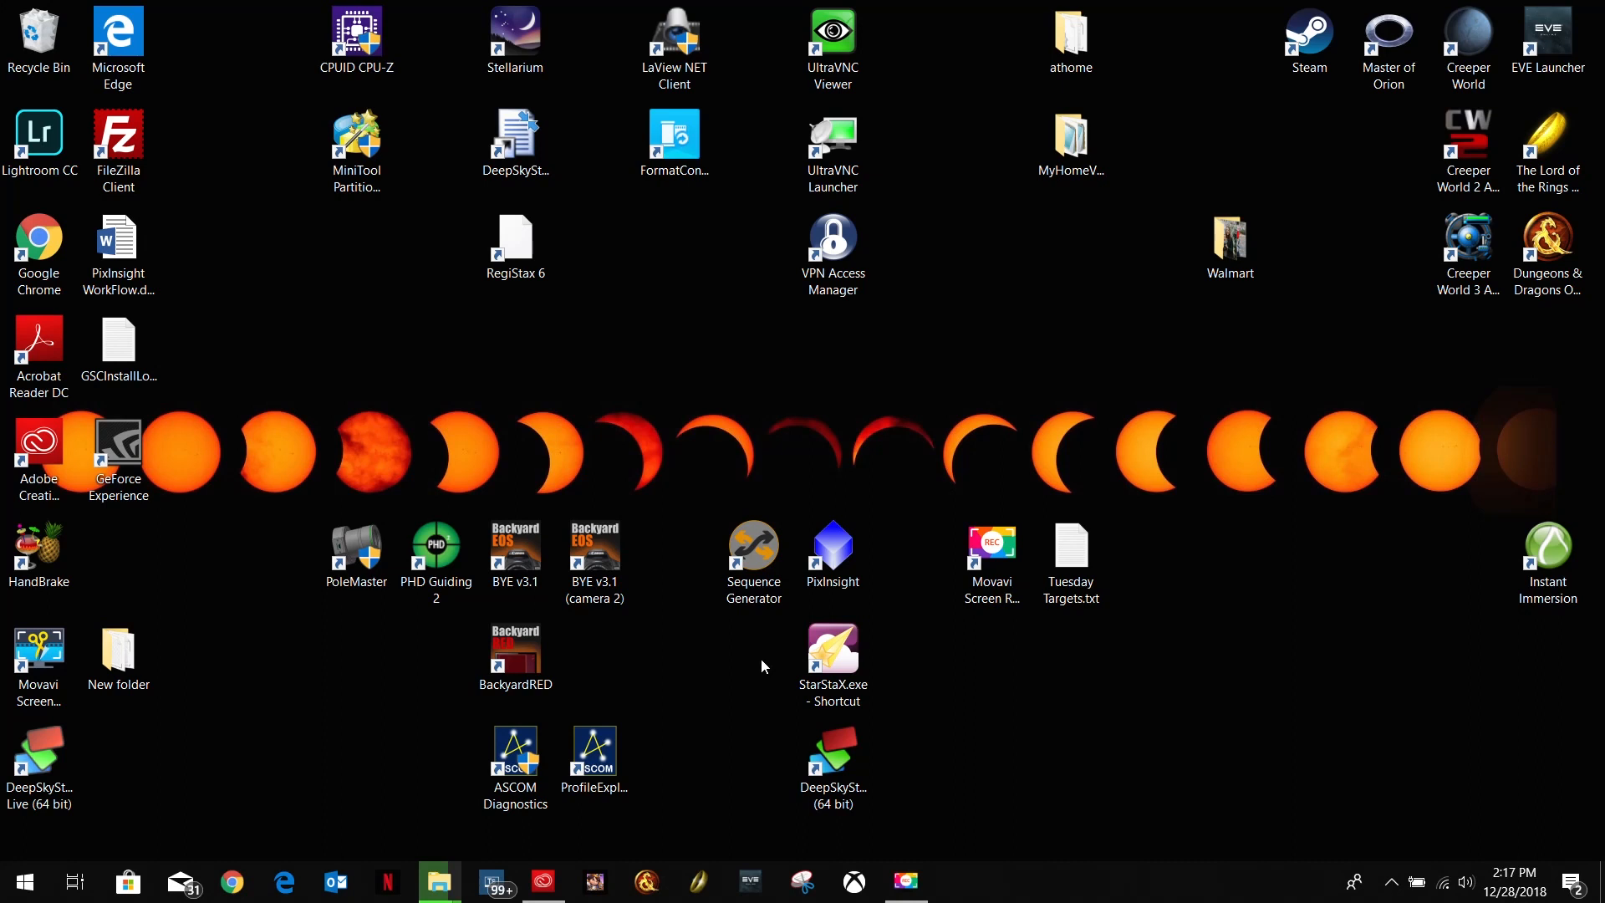
Launch Sequence Generator Pro, close the sequencer window and close all open image previews.
double_click(775, 571)
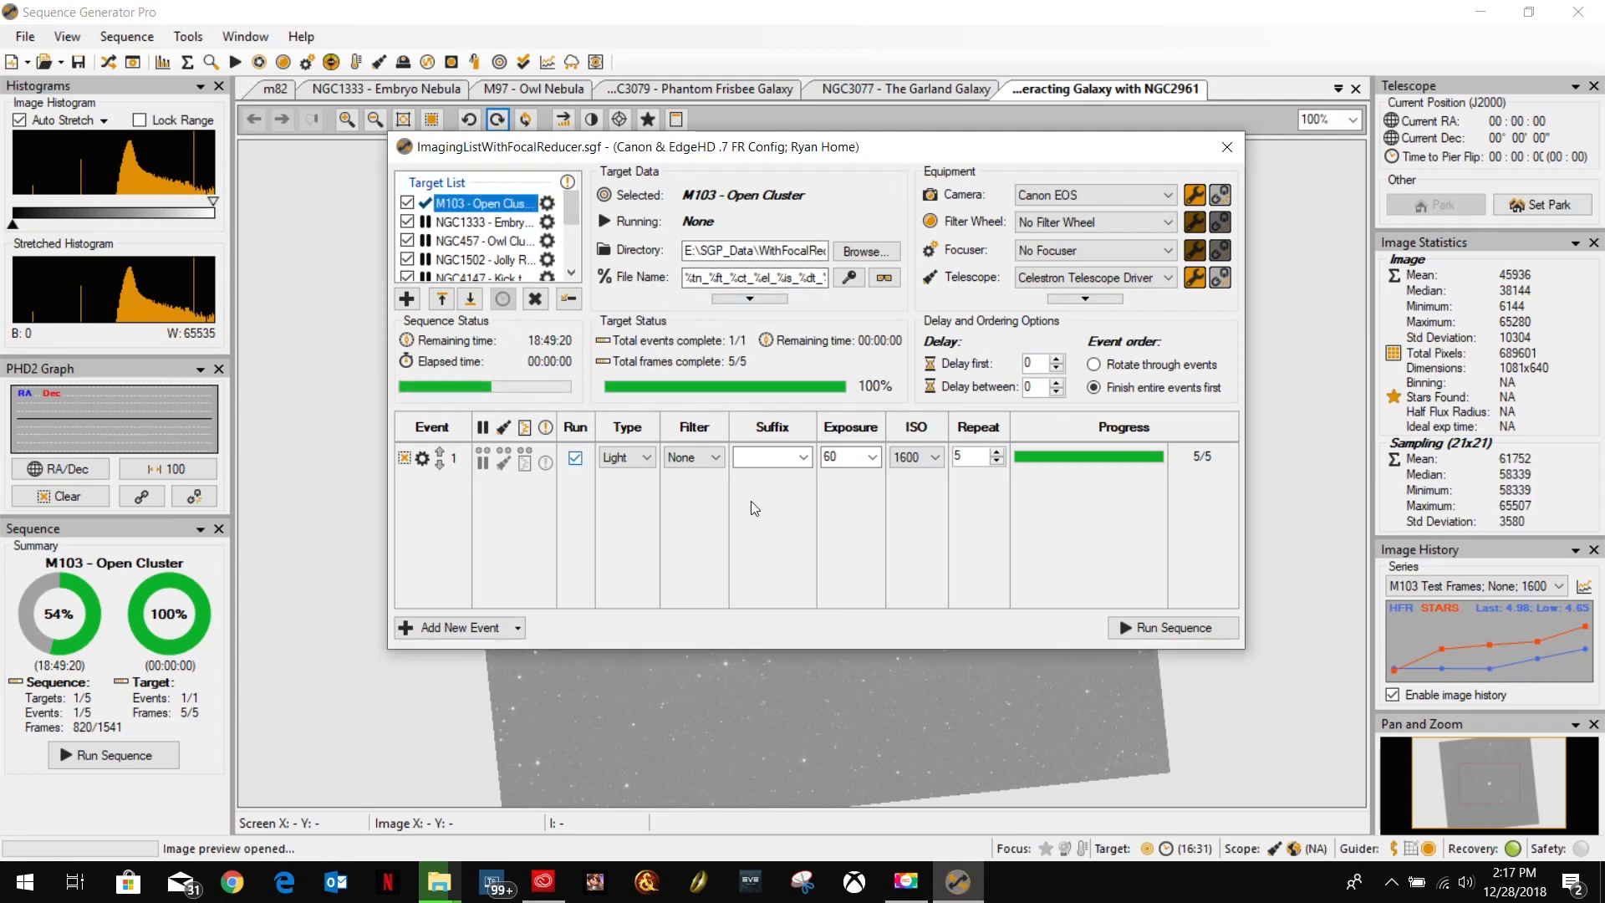
left_click(1226, 155)
left_click(1354, 89)
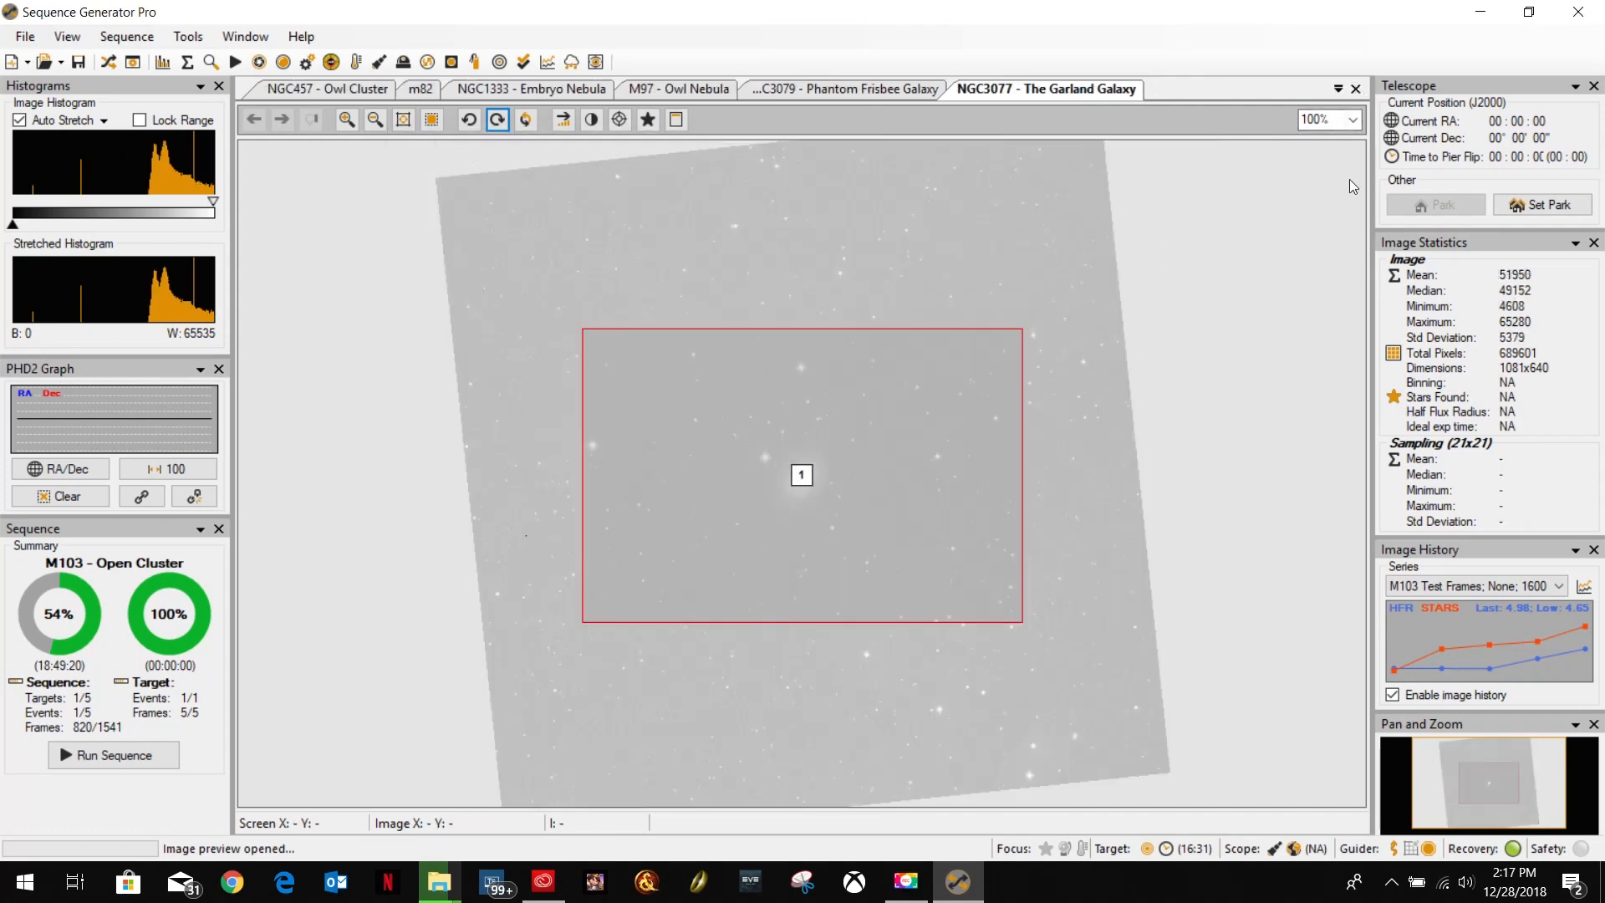
left_click(1338, 89)
left_click(1333, 362)
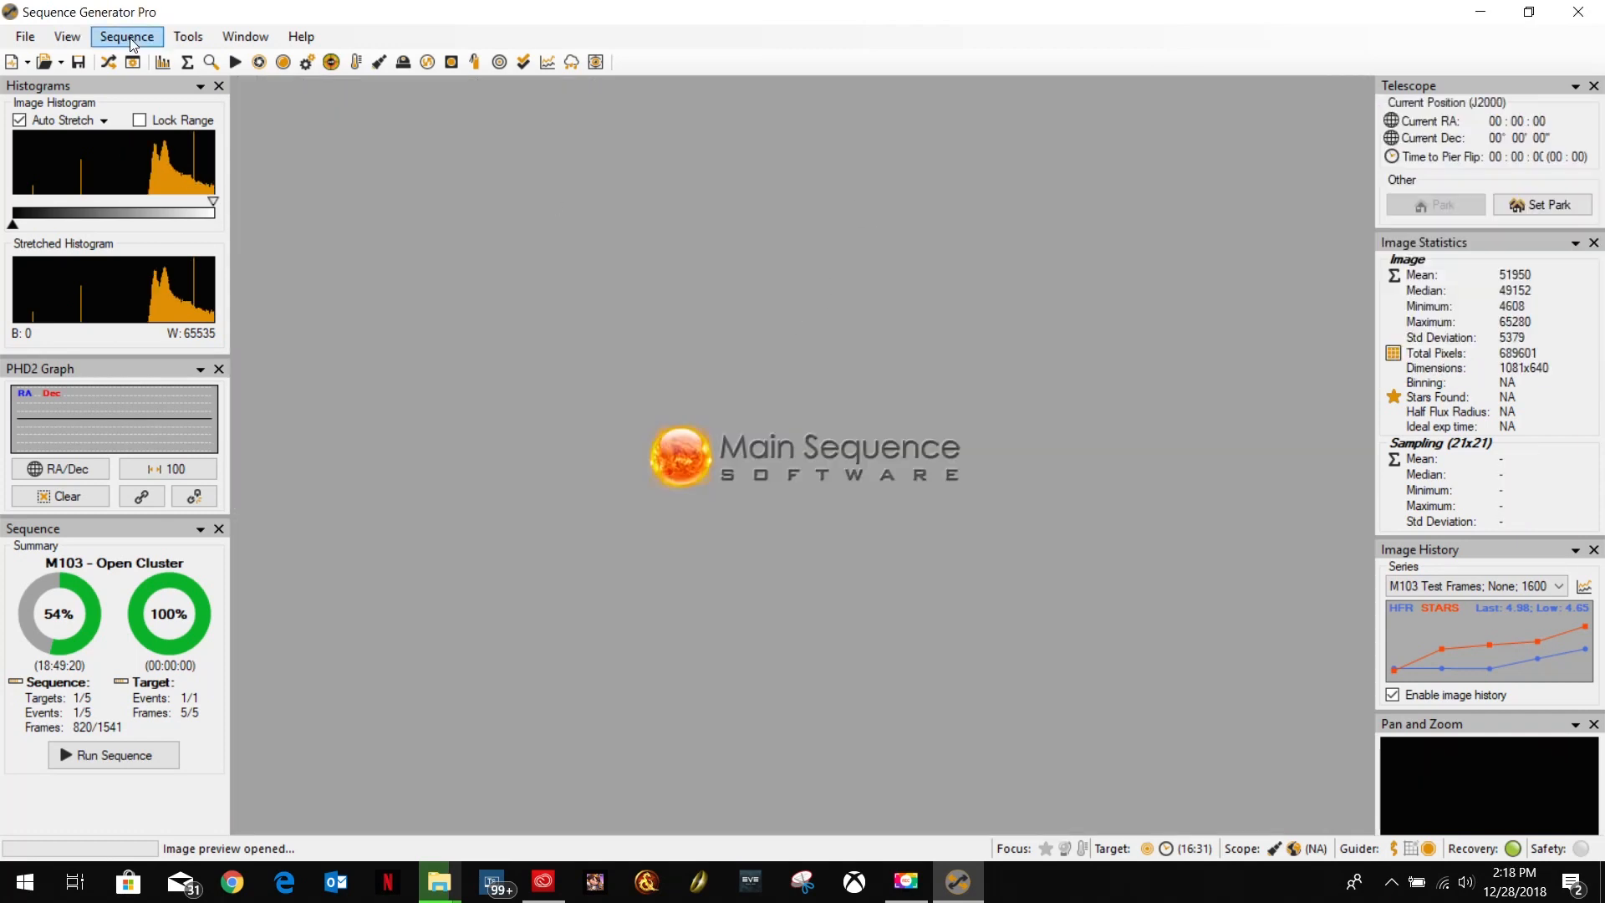
Open the Canon camera options from the Control Panel and keep RAW Image (CR2/CRW) as the format for saved files.
left_click(67, 37)
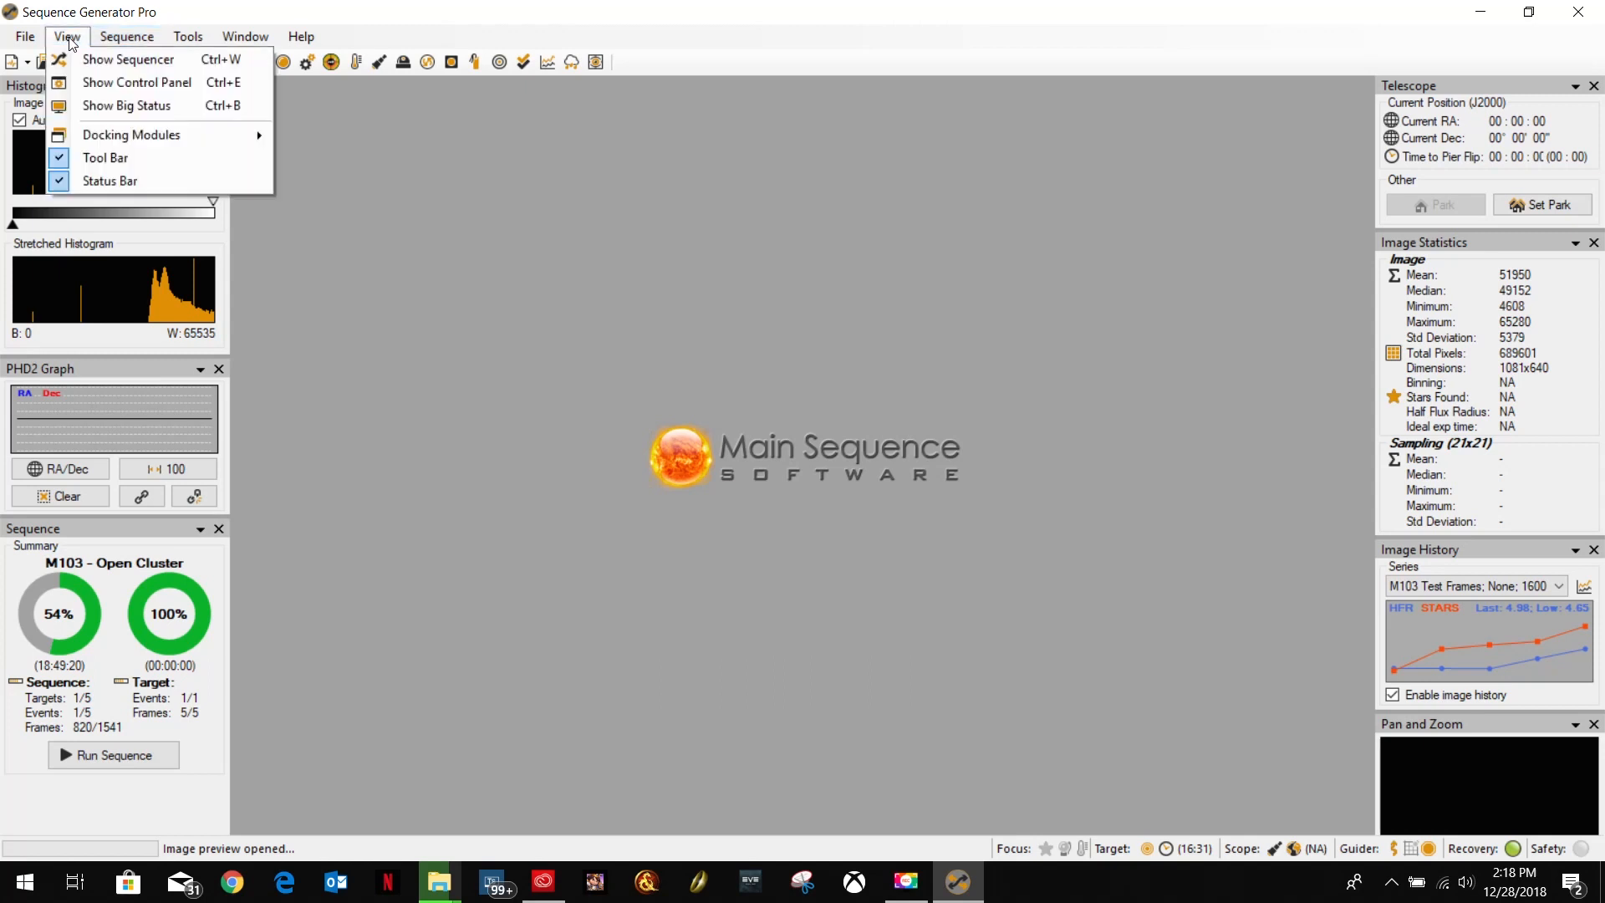
left_click(115, 83)
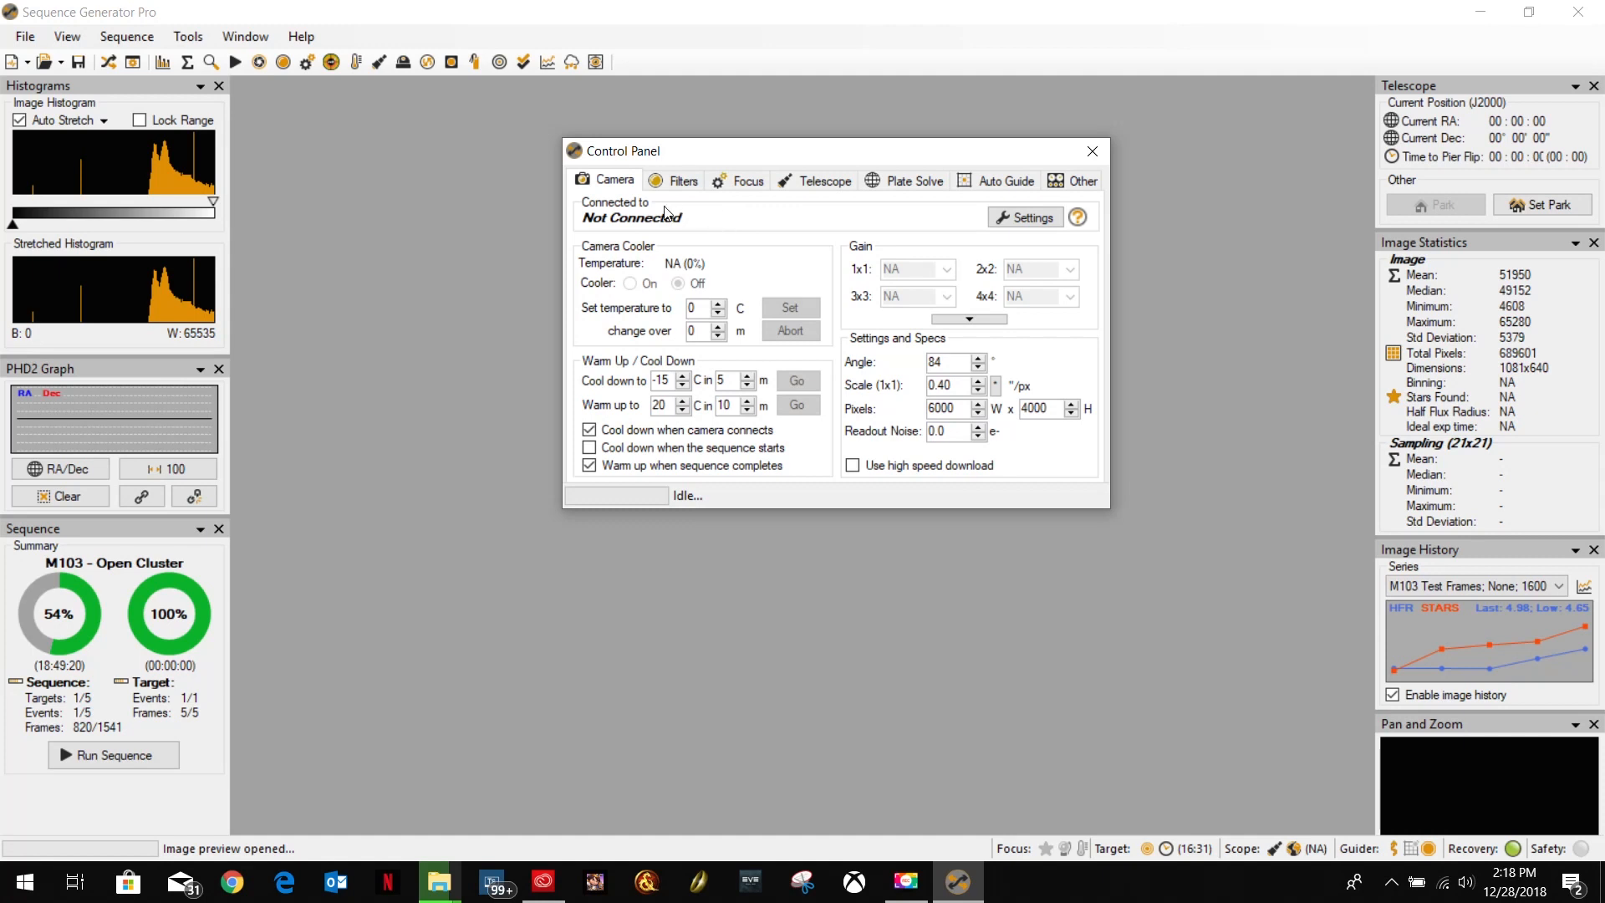
left_click(1023, 219)
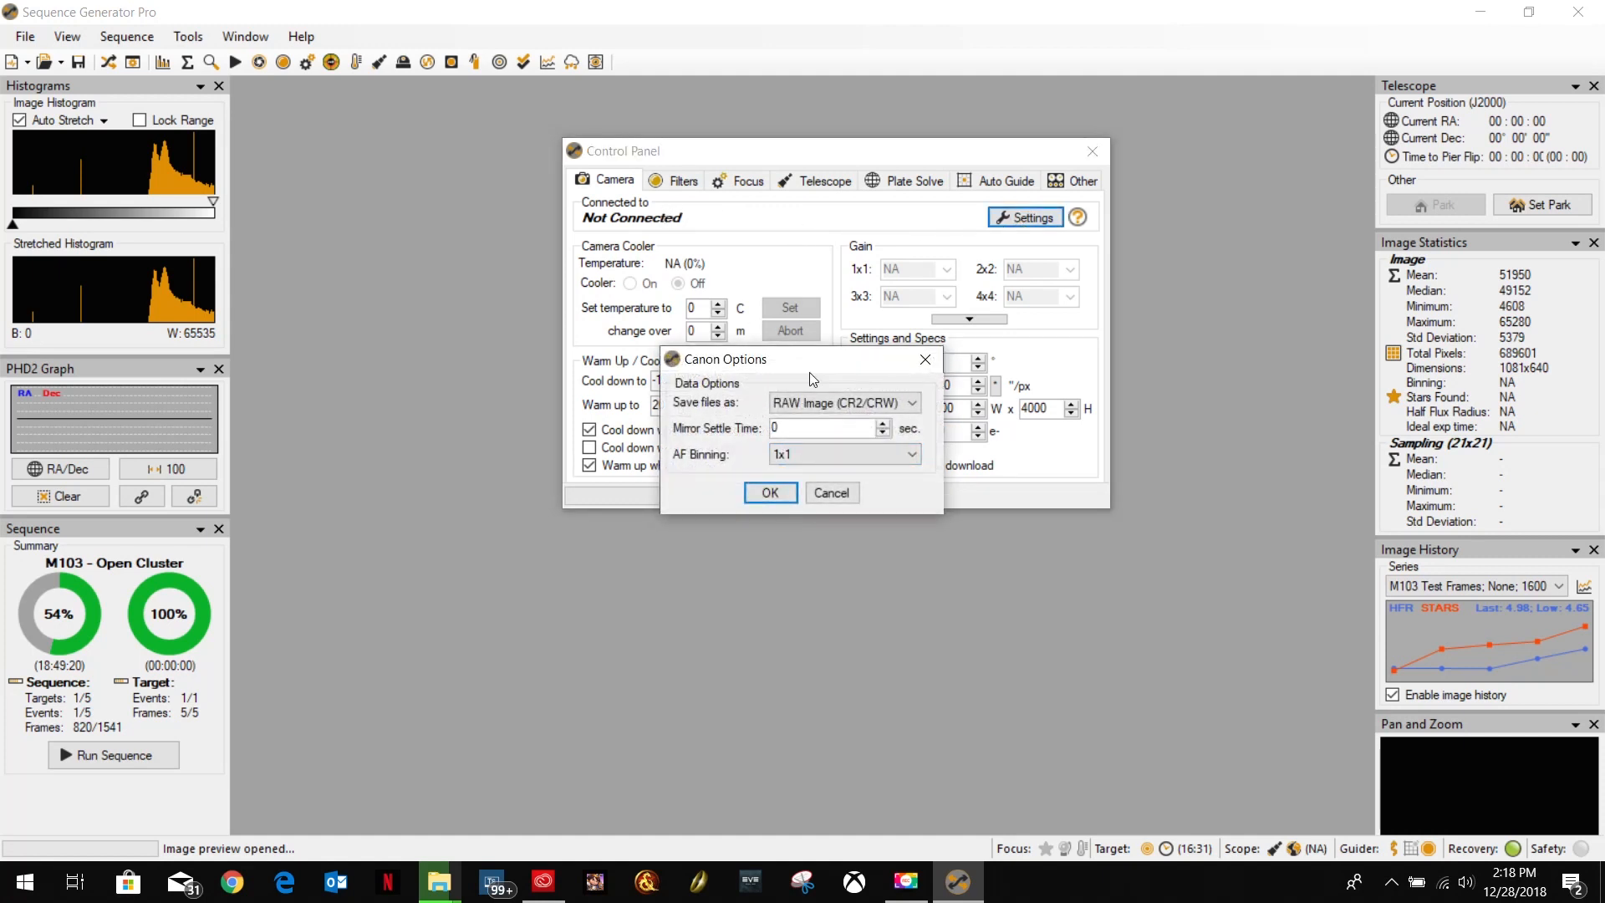
mouse_move(679, 408)
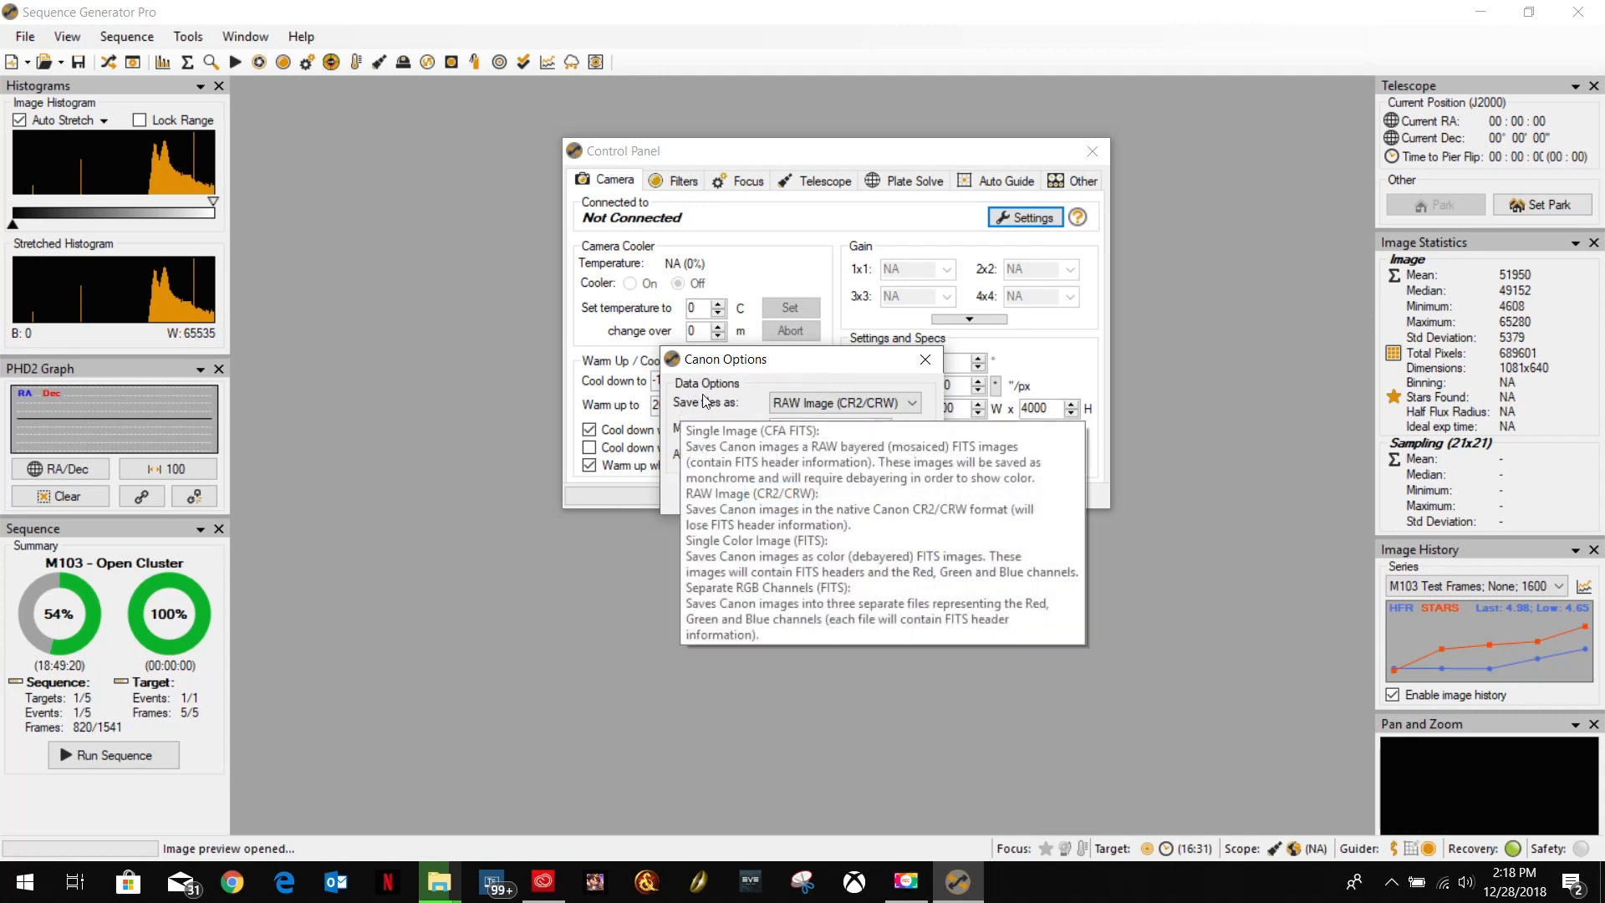
left_click(843, 409)
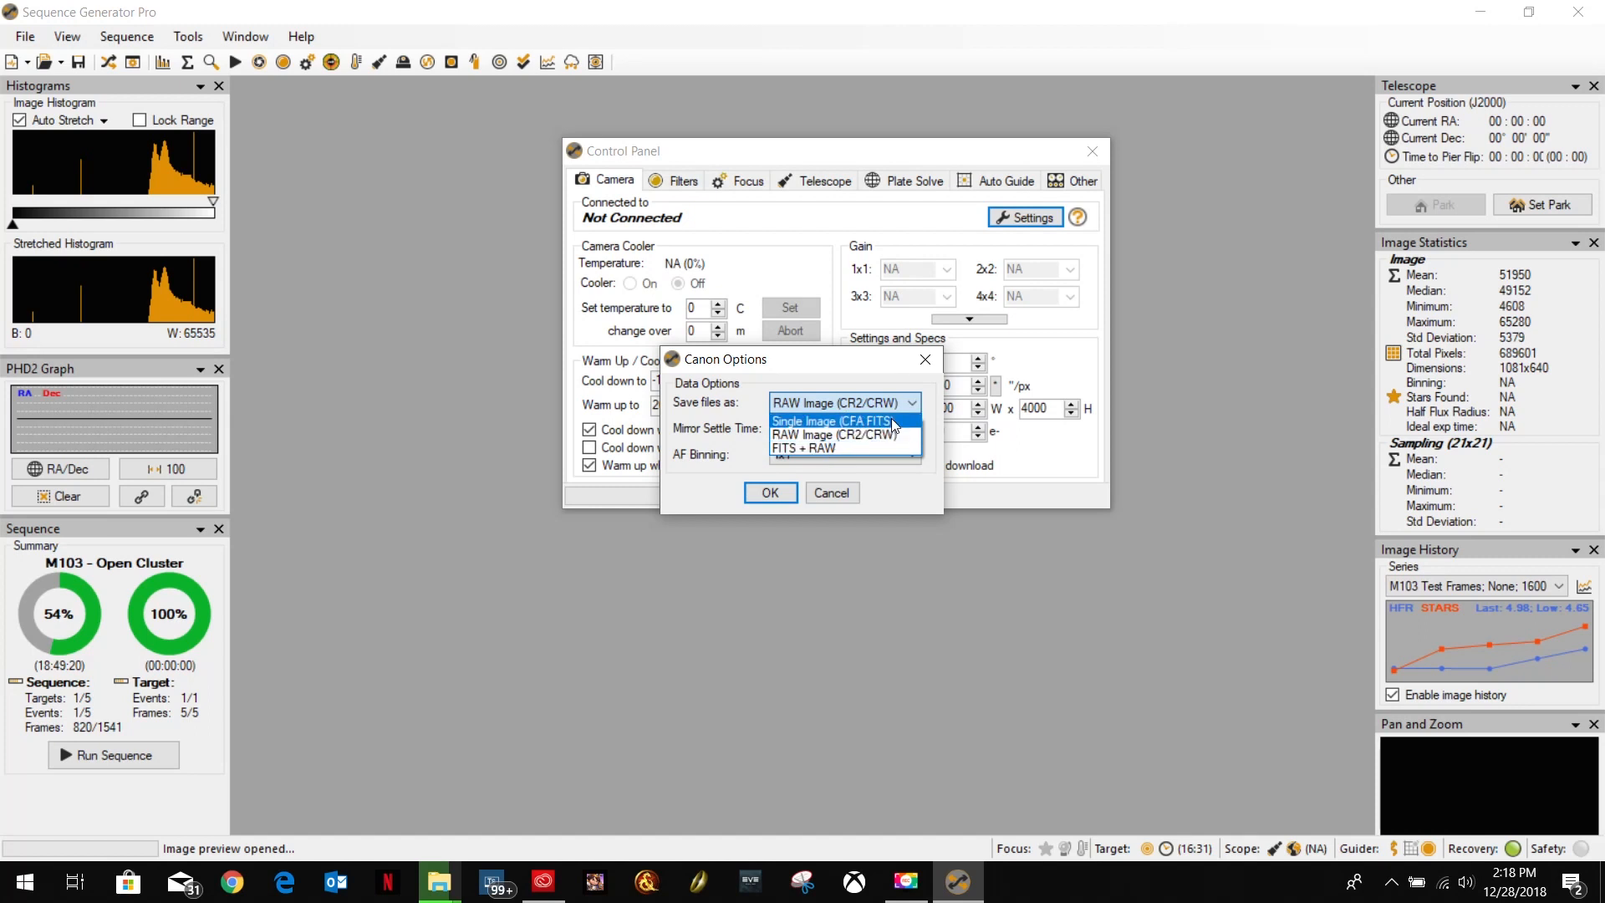
left_click(843, 432)
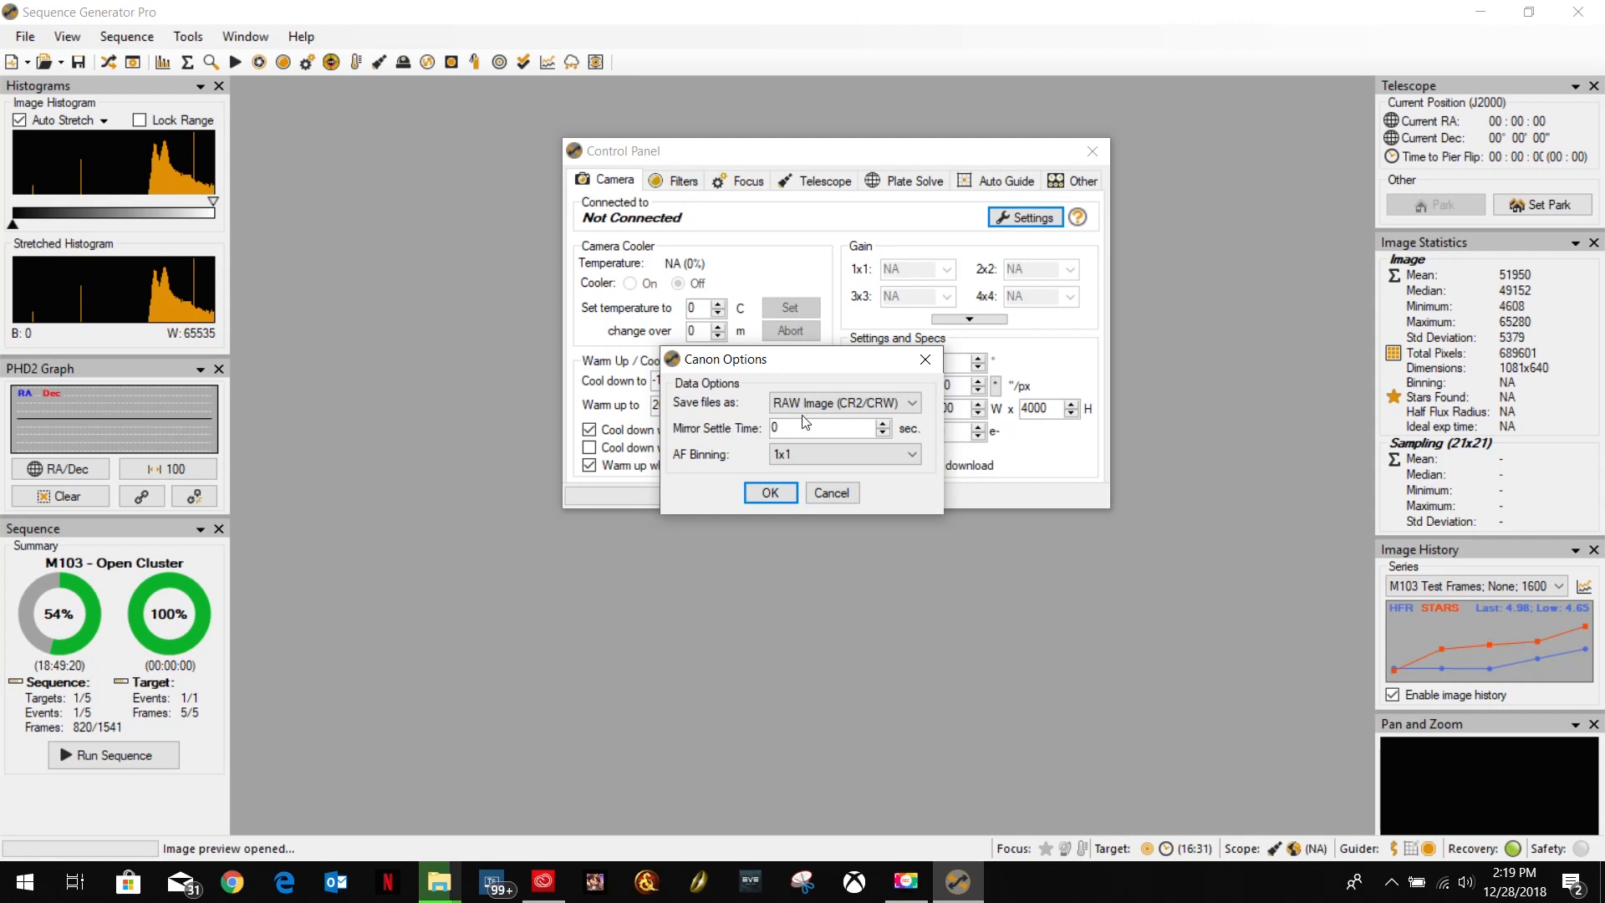
Accept the Canon options with a mirror settle time of 0 sec and 1x1 AF binning, and review the camera gain and download times.
left_click(882, 424)
left_click(883, 432)
mouse_move(833, 459)
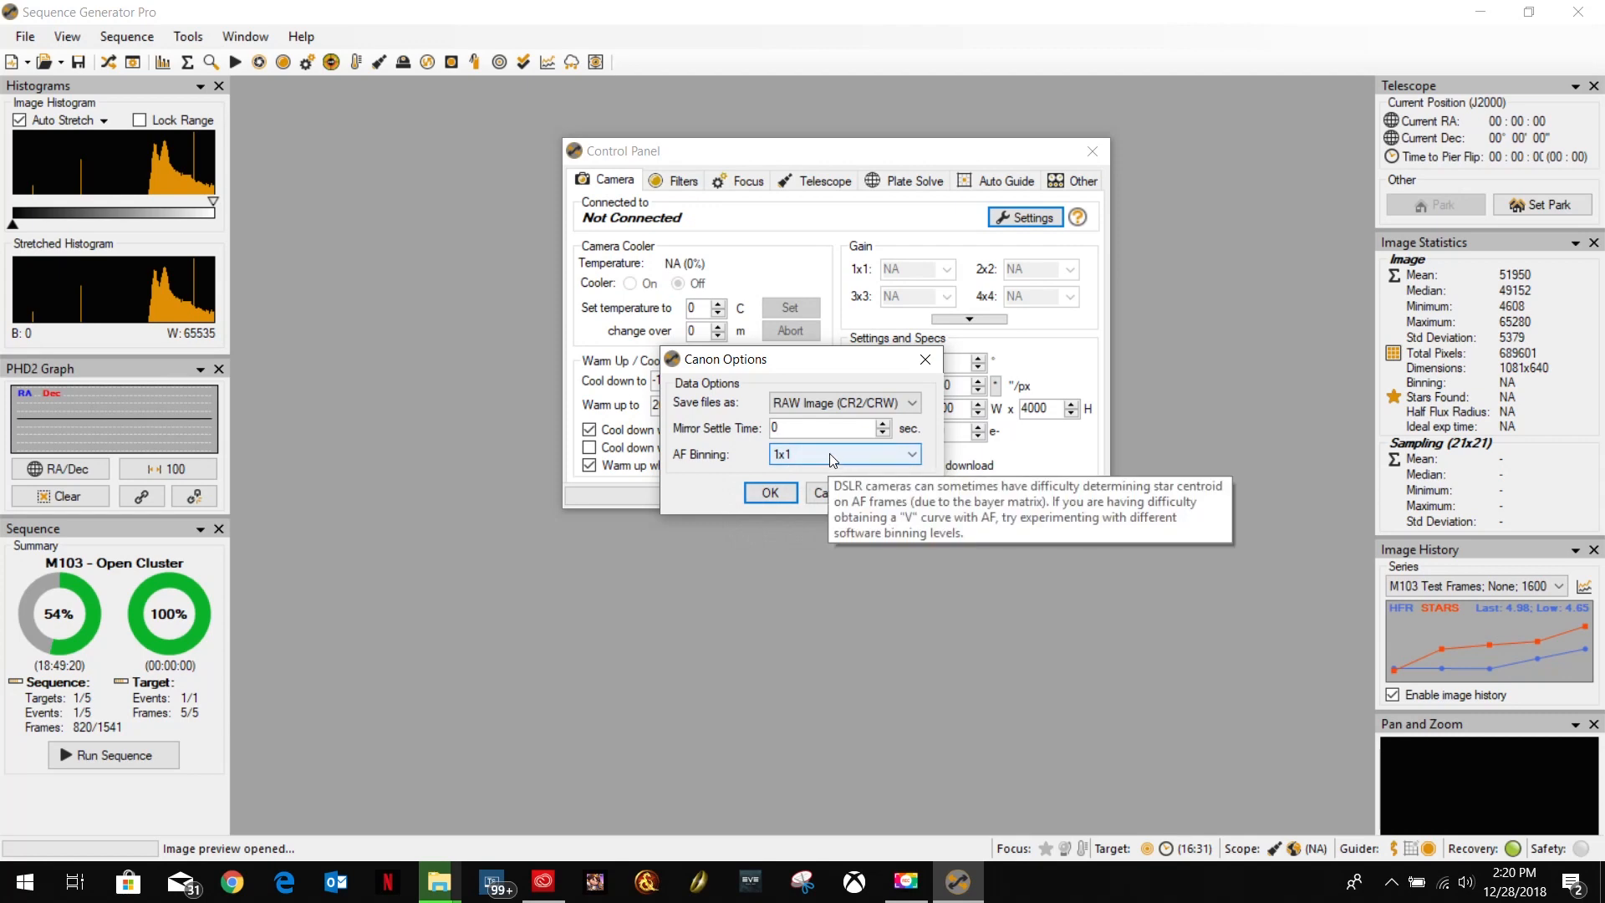
left_click(830, 455)
left_click(829, 453)
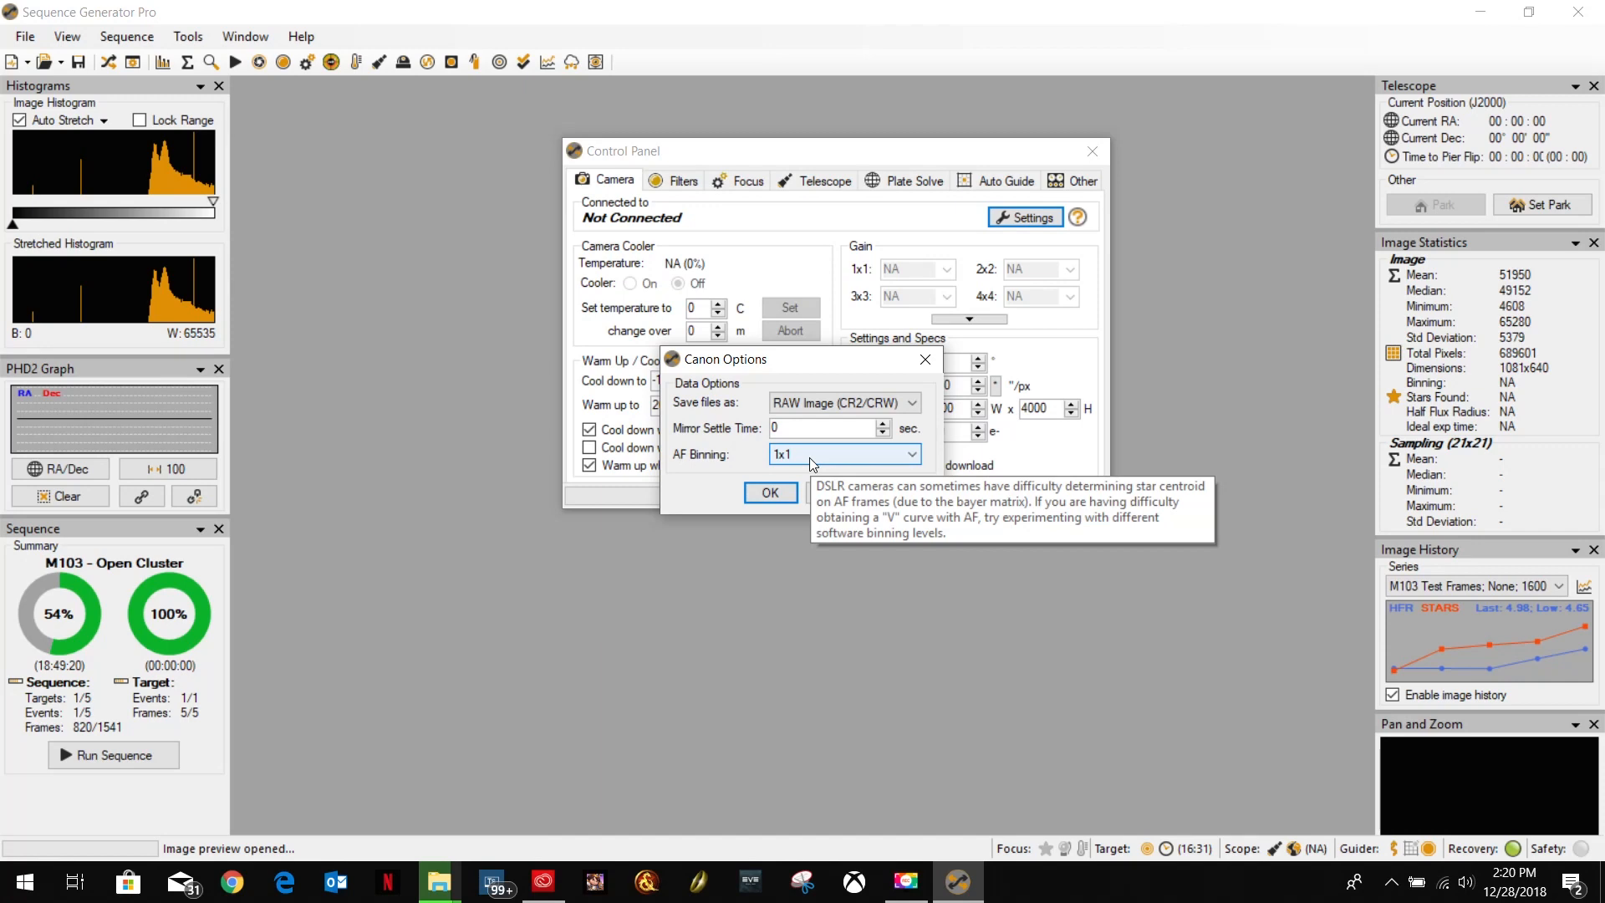
left_click(768, 496)
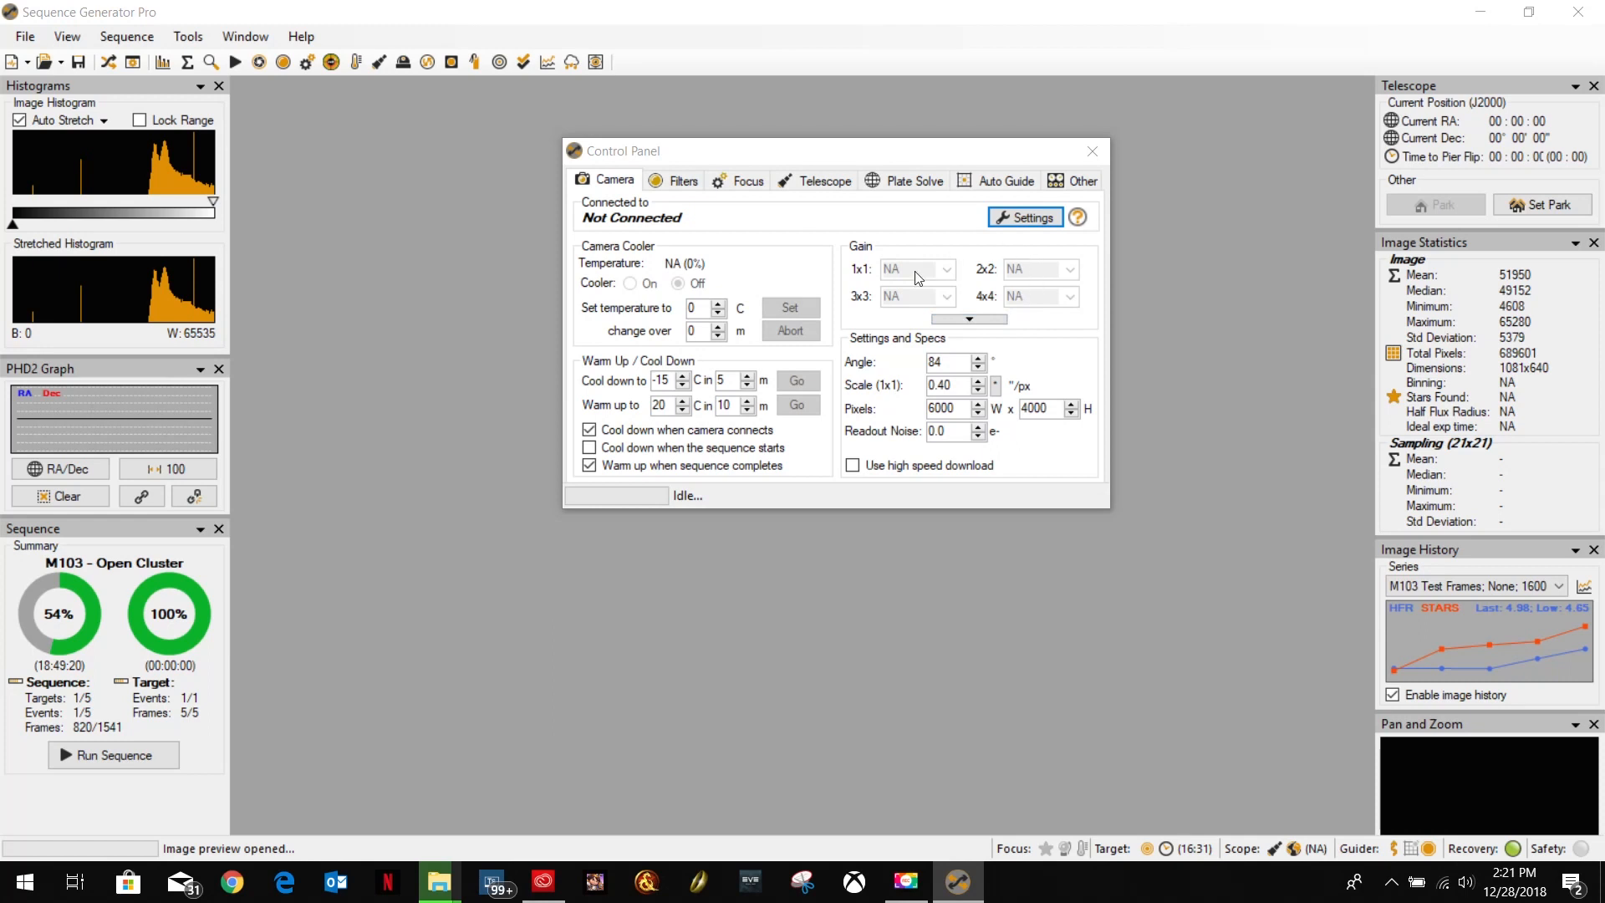
left_click(968, 320)
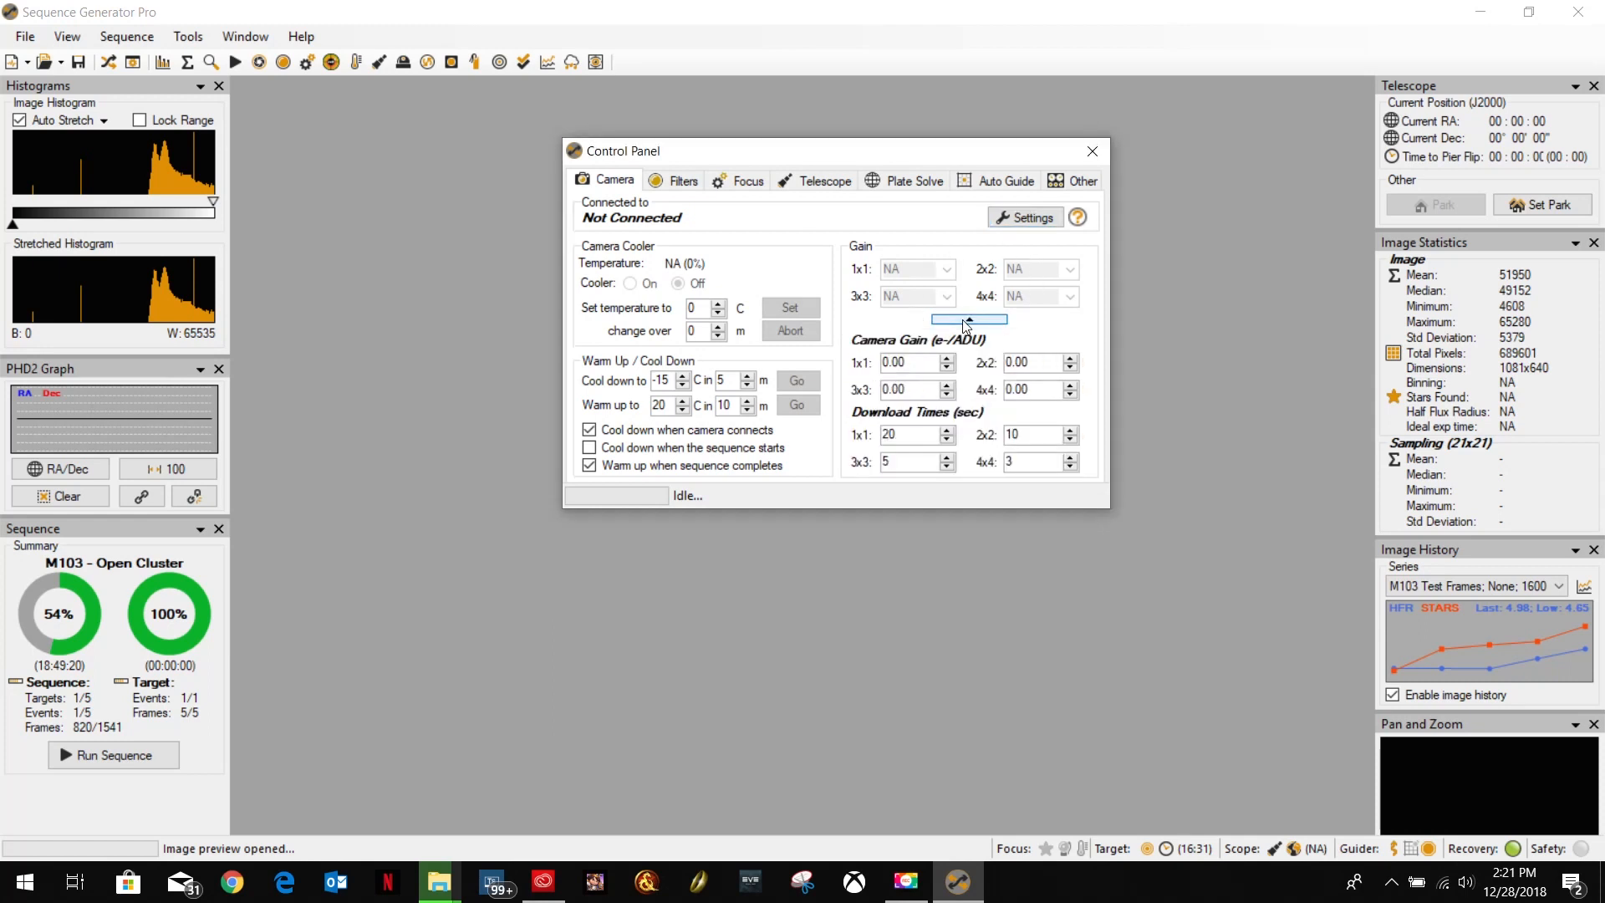
left_click(967, 321)
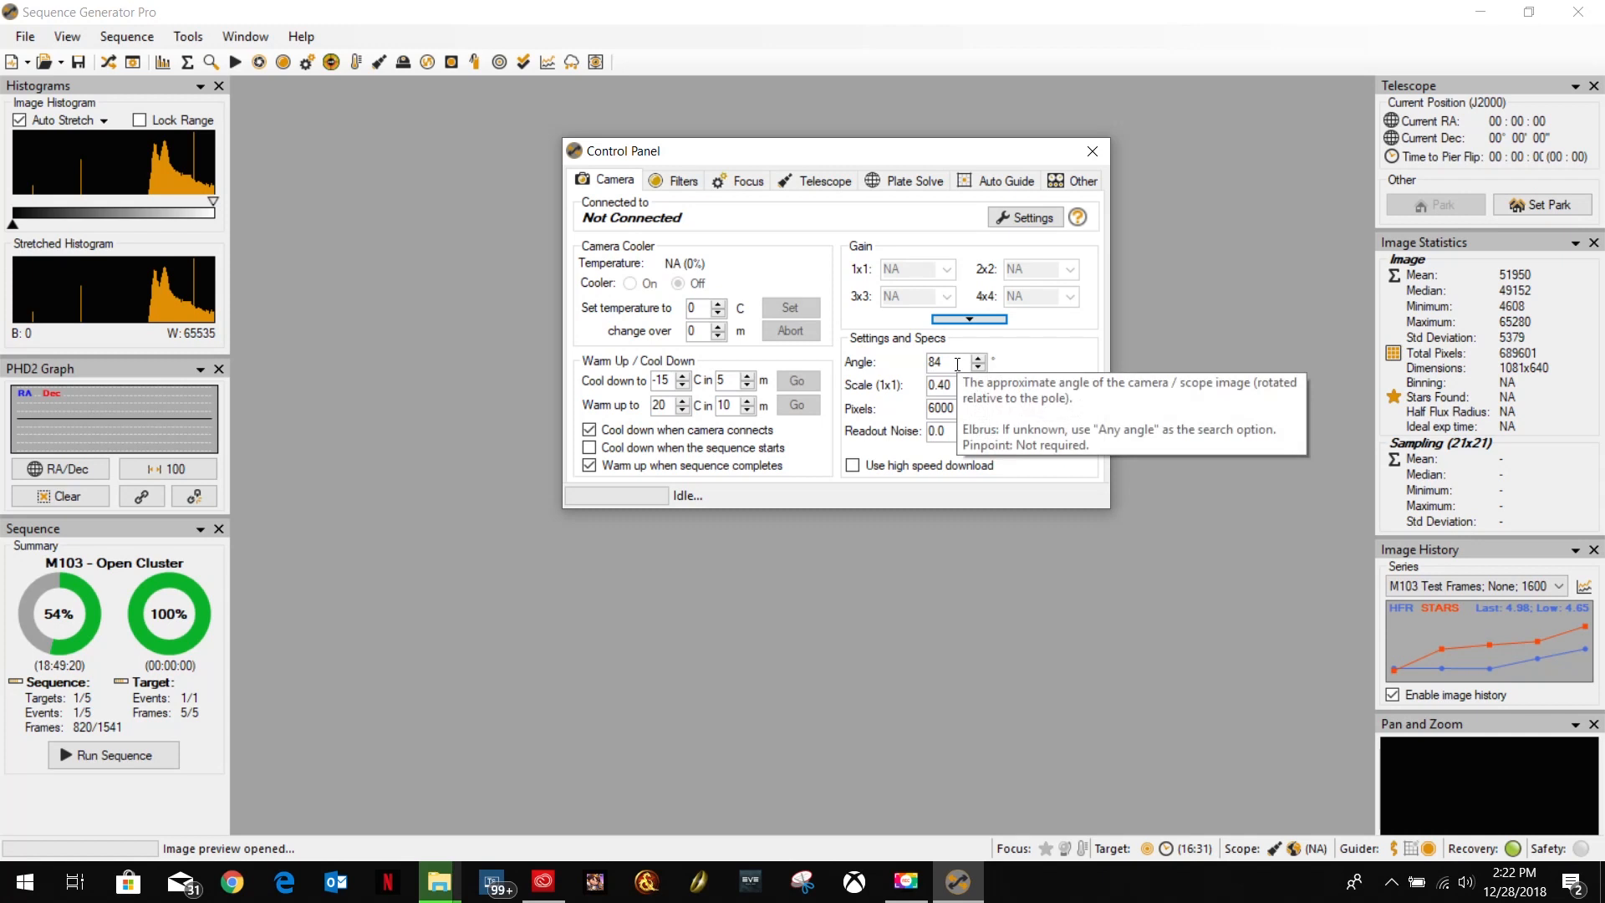
Open the first M103 - Open Cluster_Light_6C_60sec CR2 image from the WithFocalReducer folder in SGP_Data on DataDrive (E:).
left_click_drag(807, 158, 1279, 53)
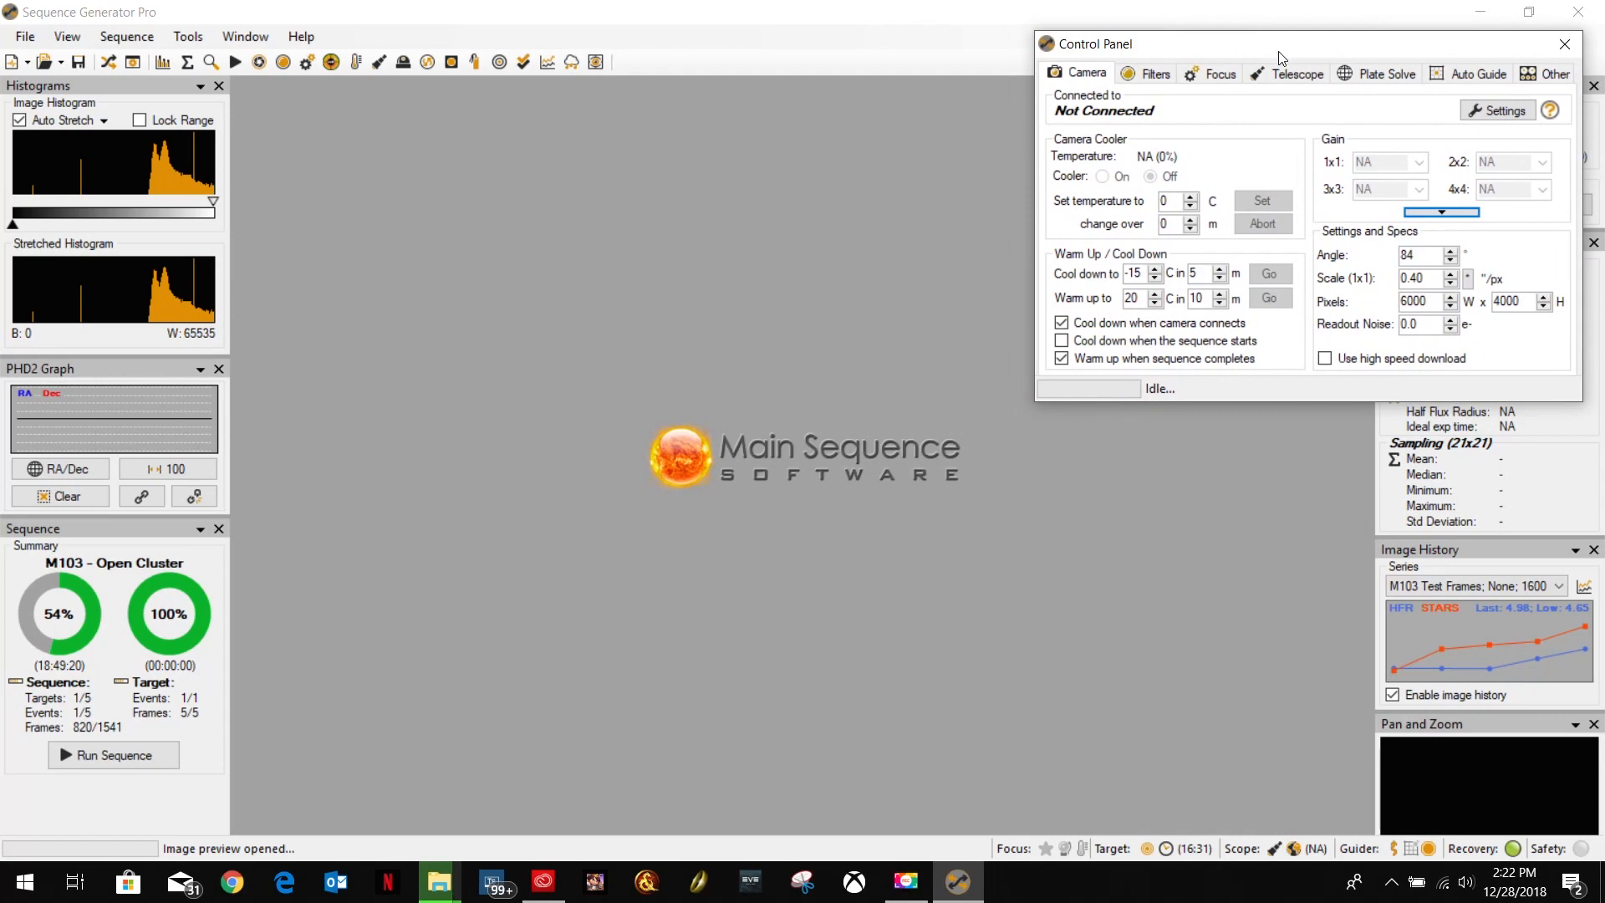
left_click(25, 37)
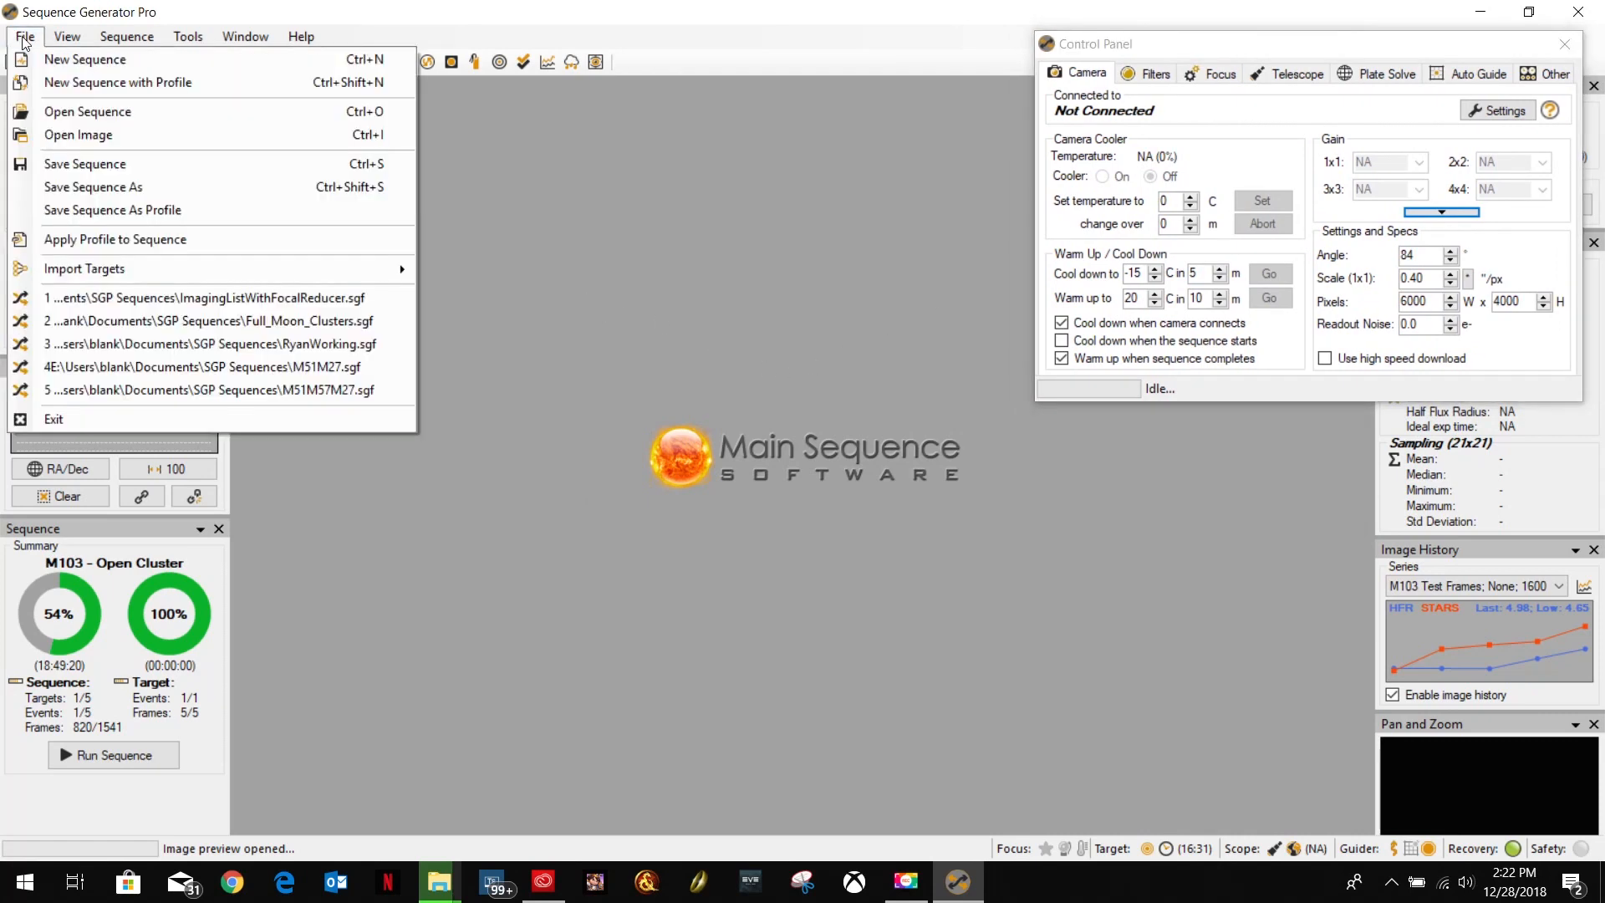
left_click(91, 135)
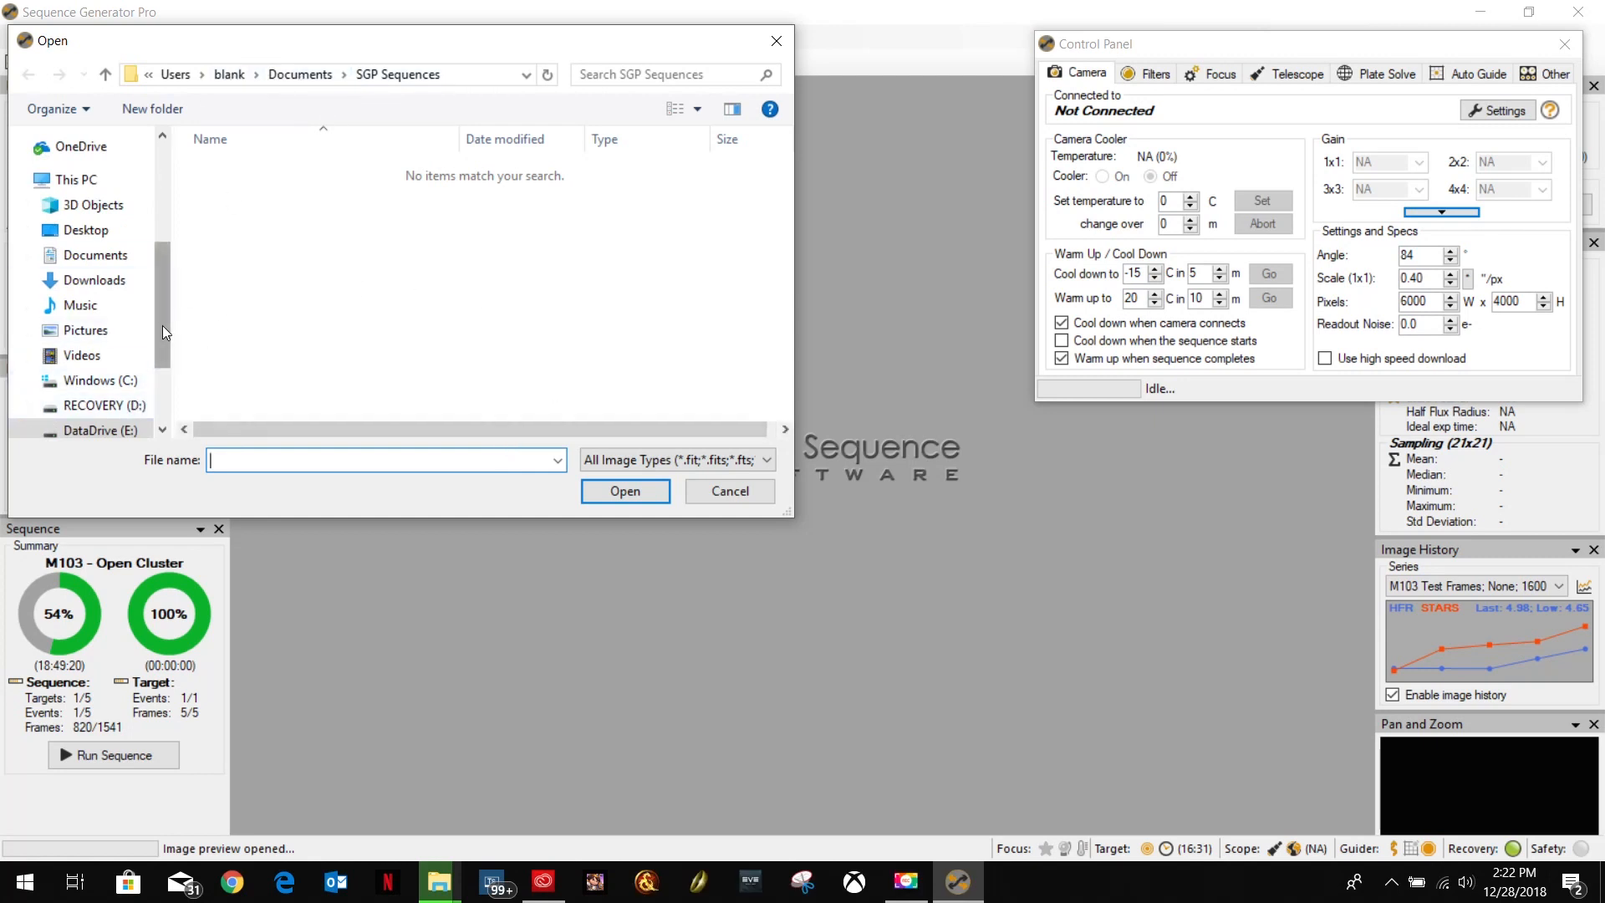
scroll(162, 325, "down", 2)
left_click(92, 337)
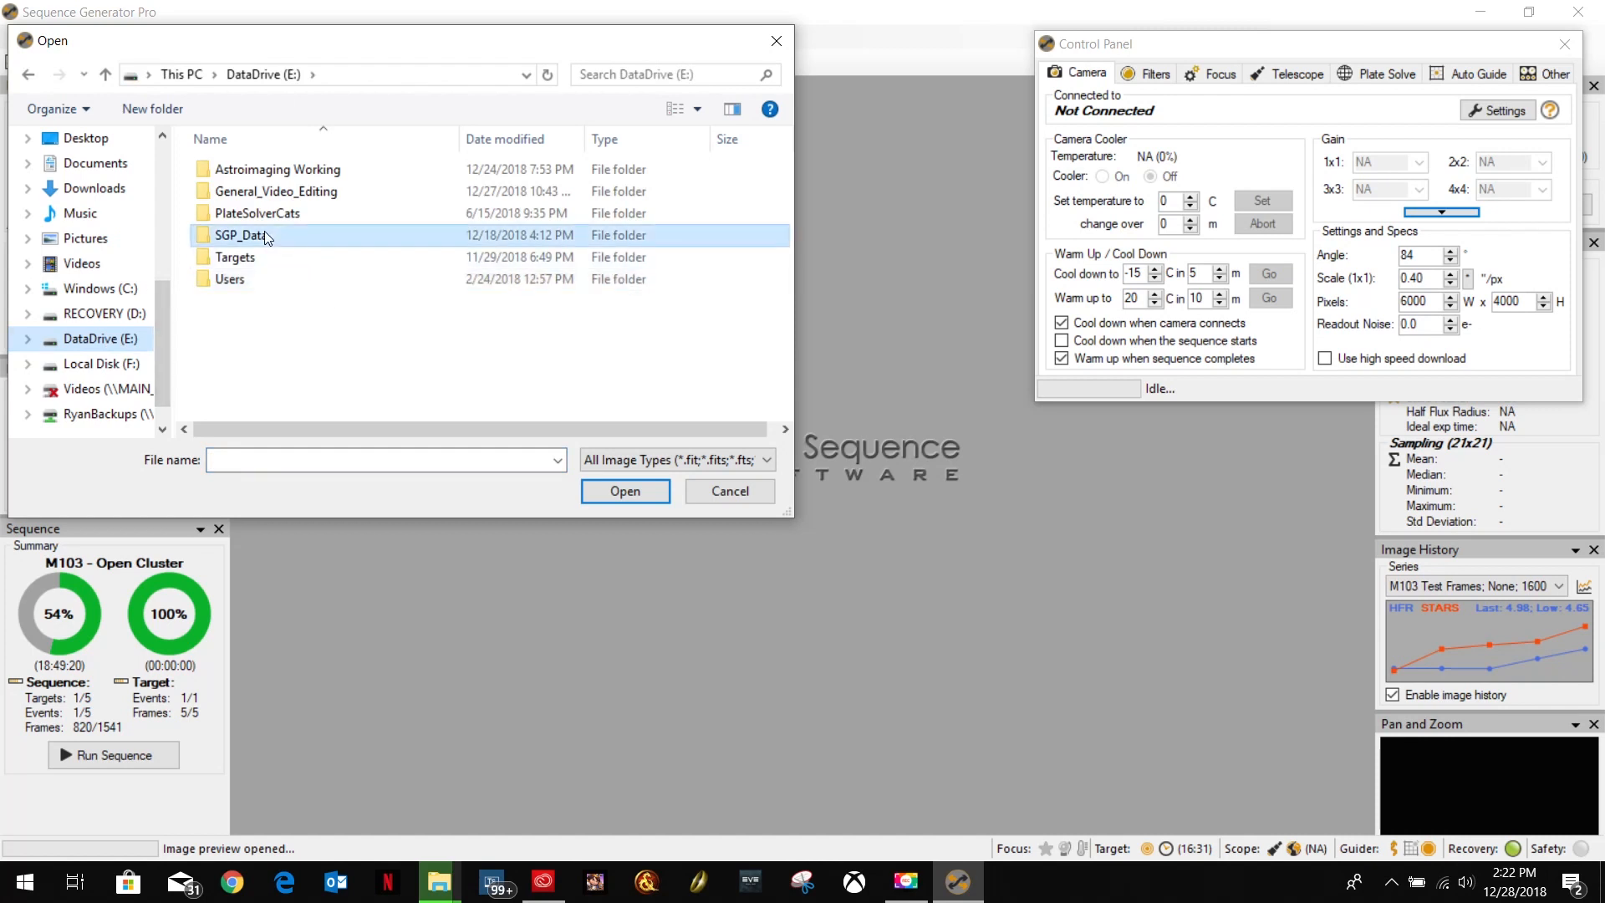
double_click(294, 235)
left_click(289, 194)
double_click(290, 194)
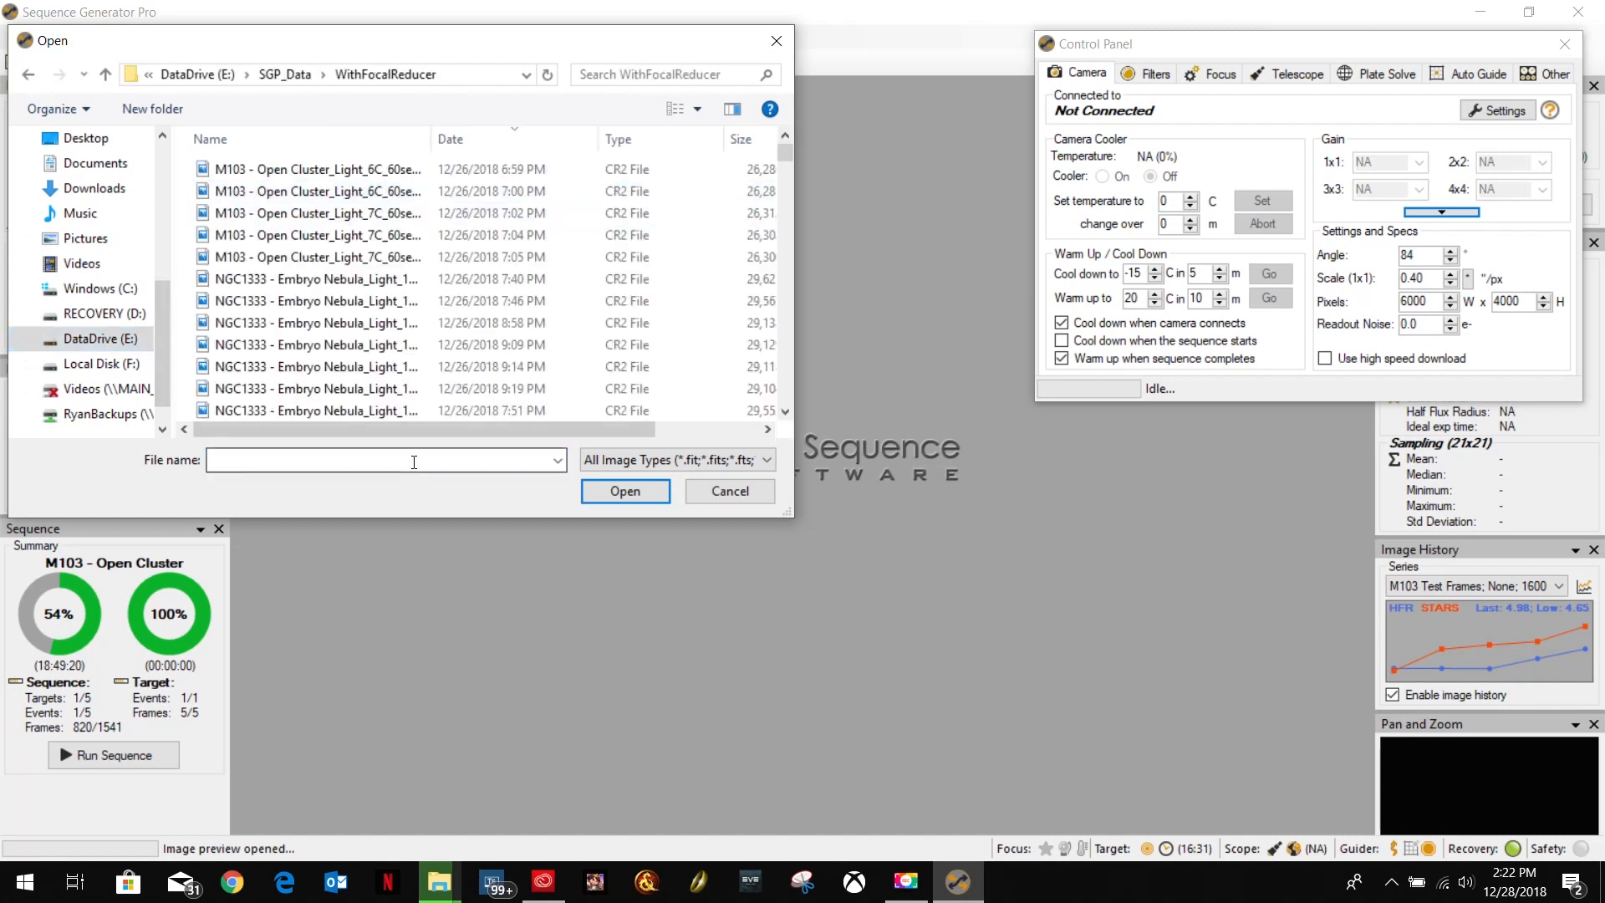
left_click(309, 171)
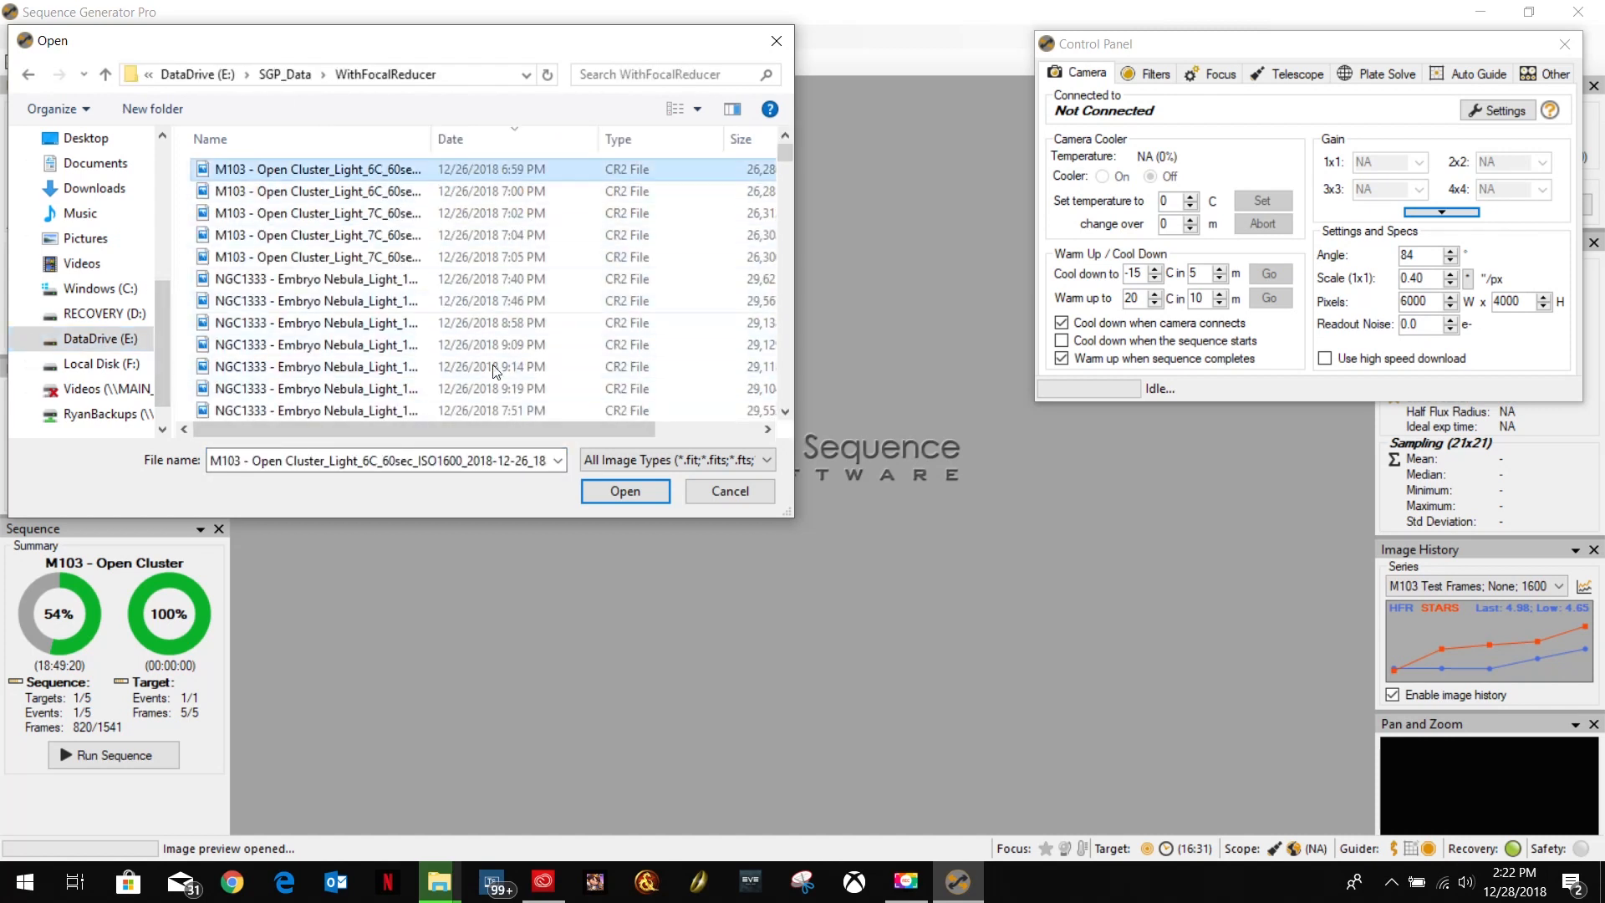
left_click(603, 494)
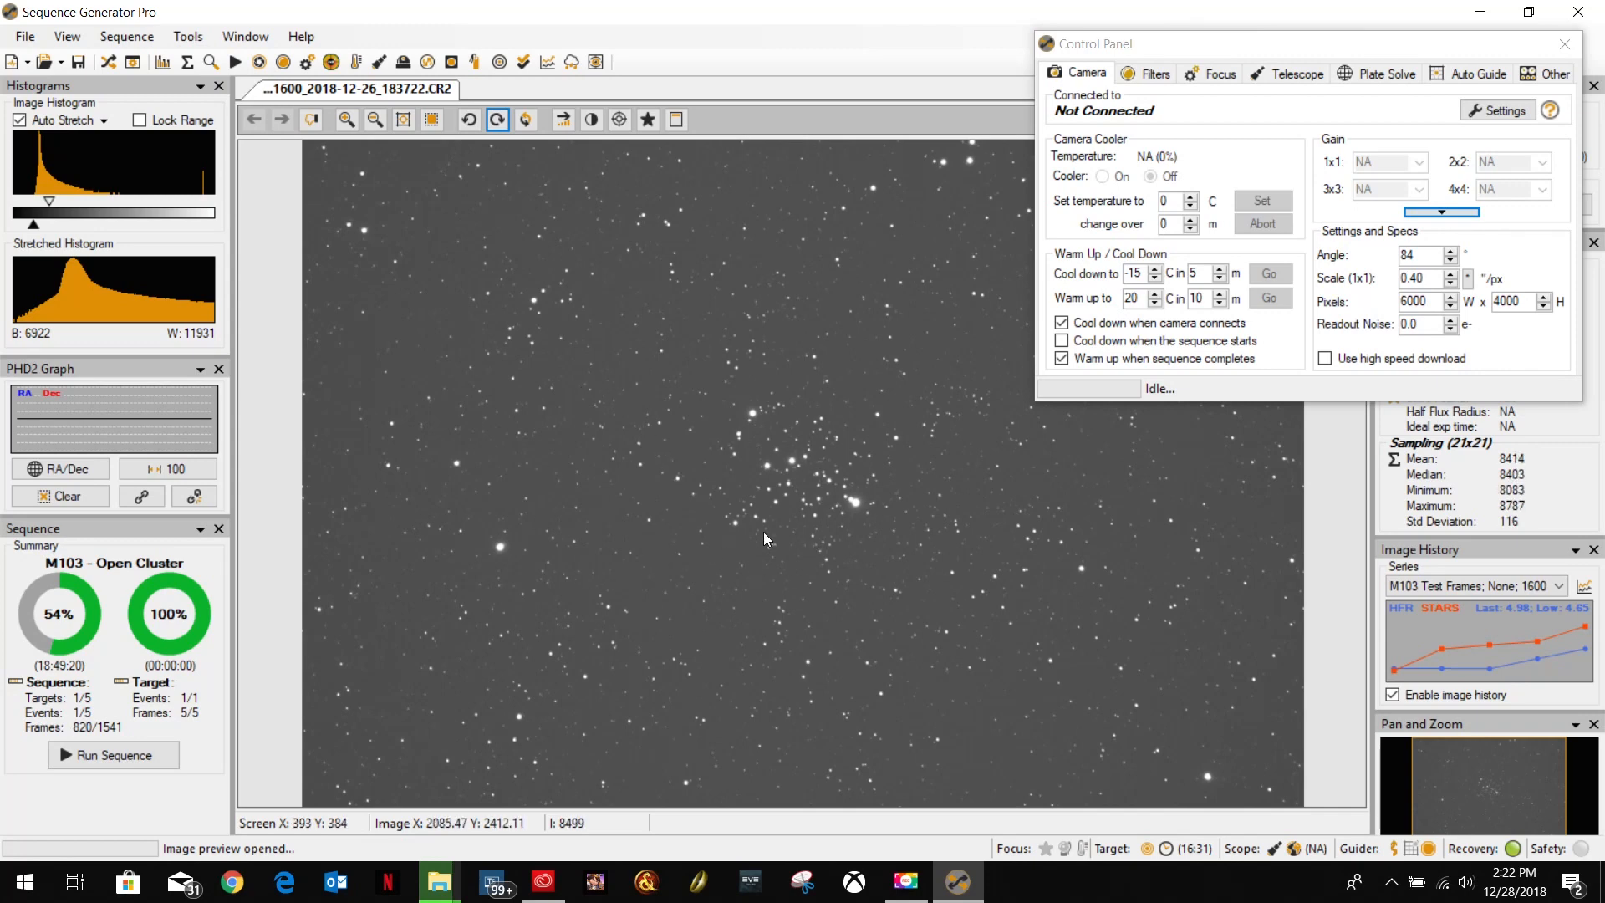
Plate solve the opened image with m103 as the object and a scale hint of 0.392, and dismiss the solve results.
right_click(617, 520)
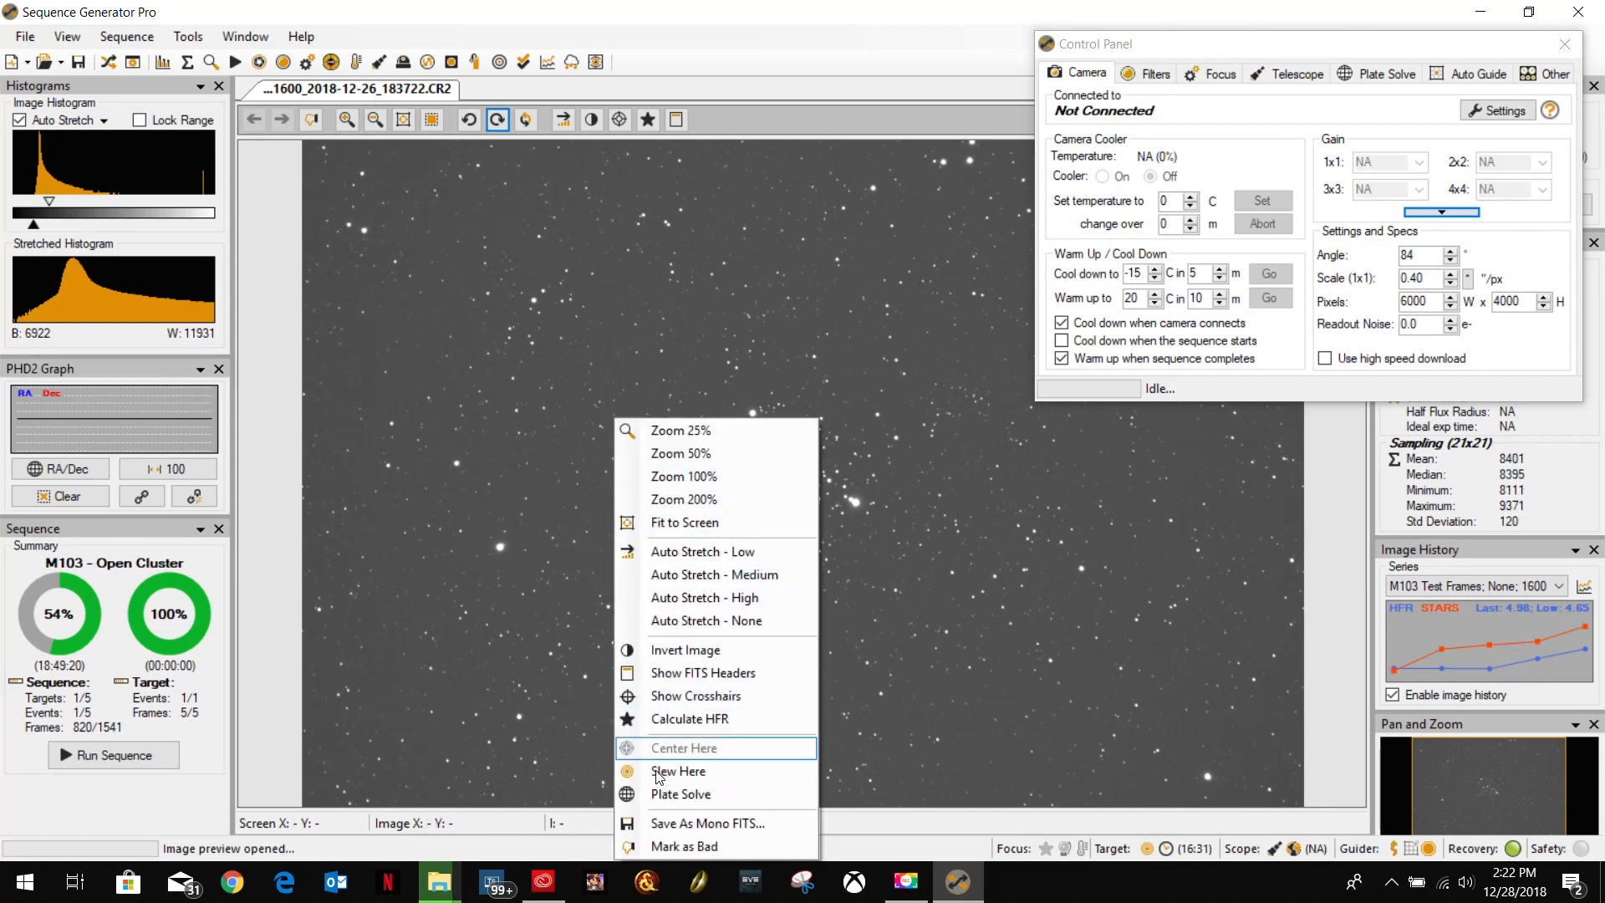
left_click(662, 794)
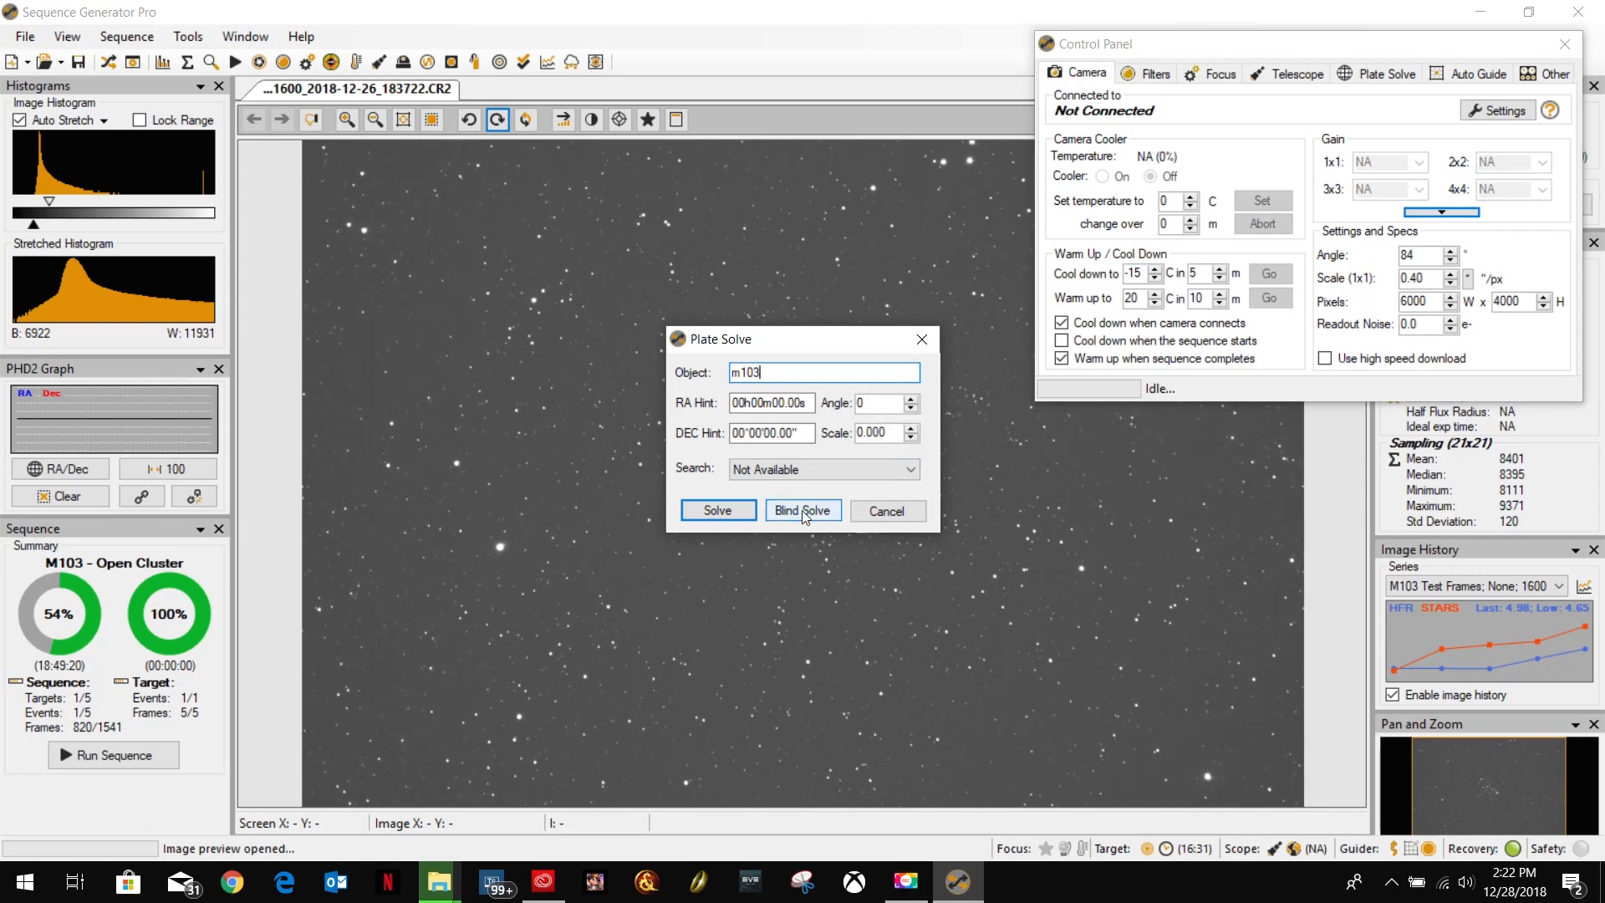
left_click_drag(896, 434, 821, 440)
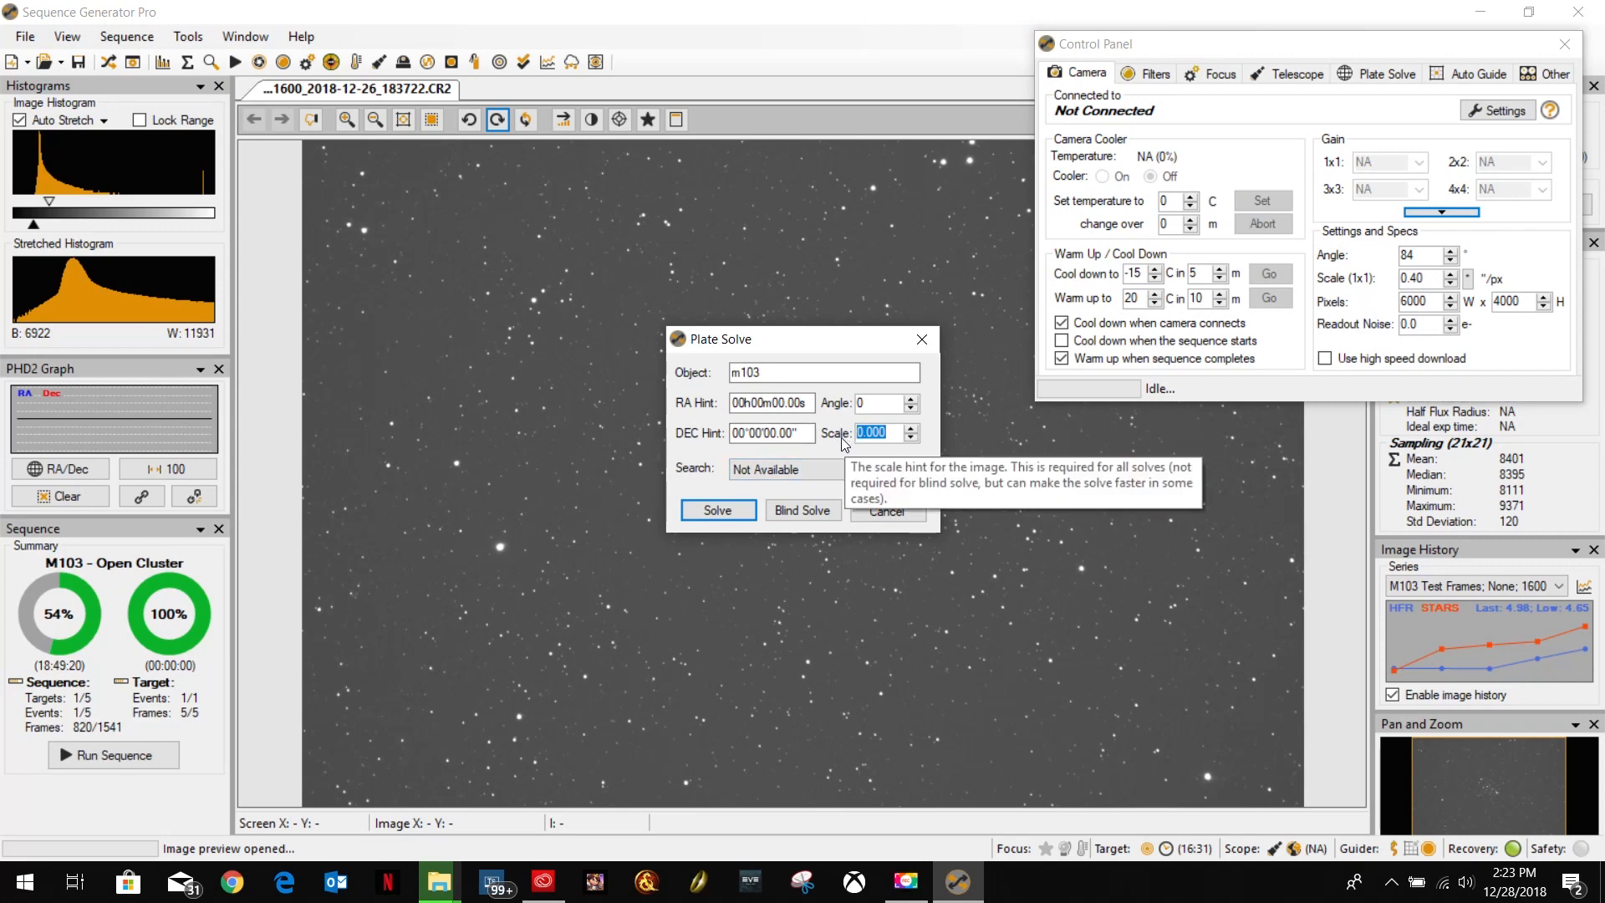
type("0.392")
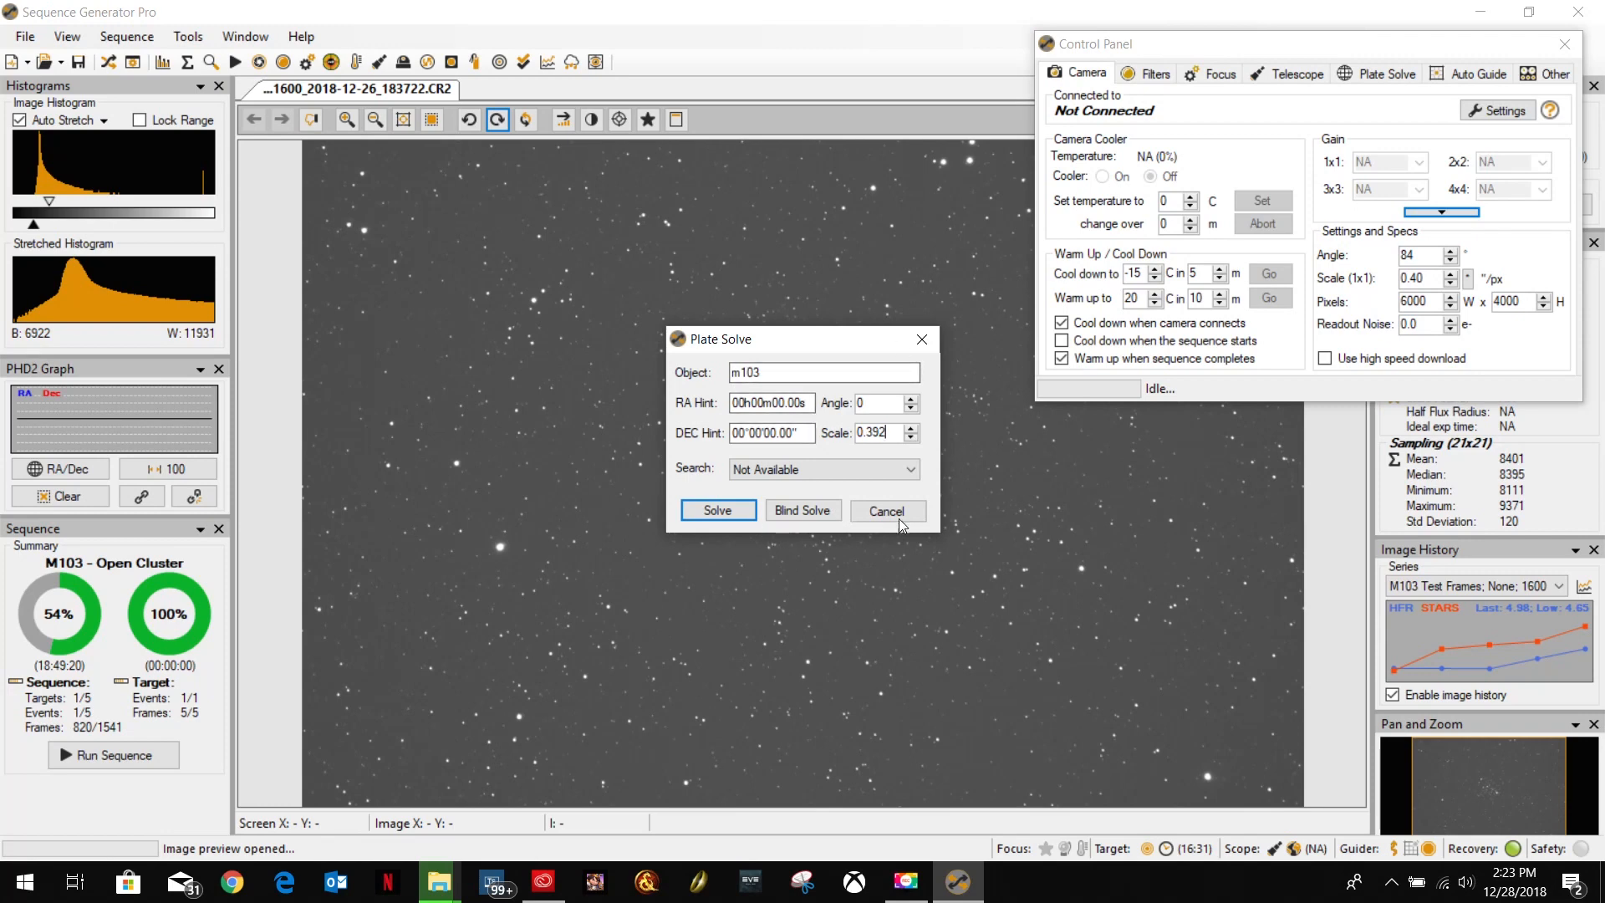
left_click(769, 471)
left_click(771, 468)
left_click(717, 509)
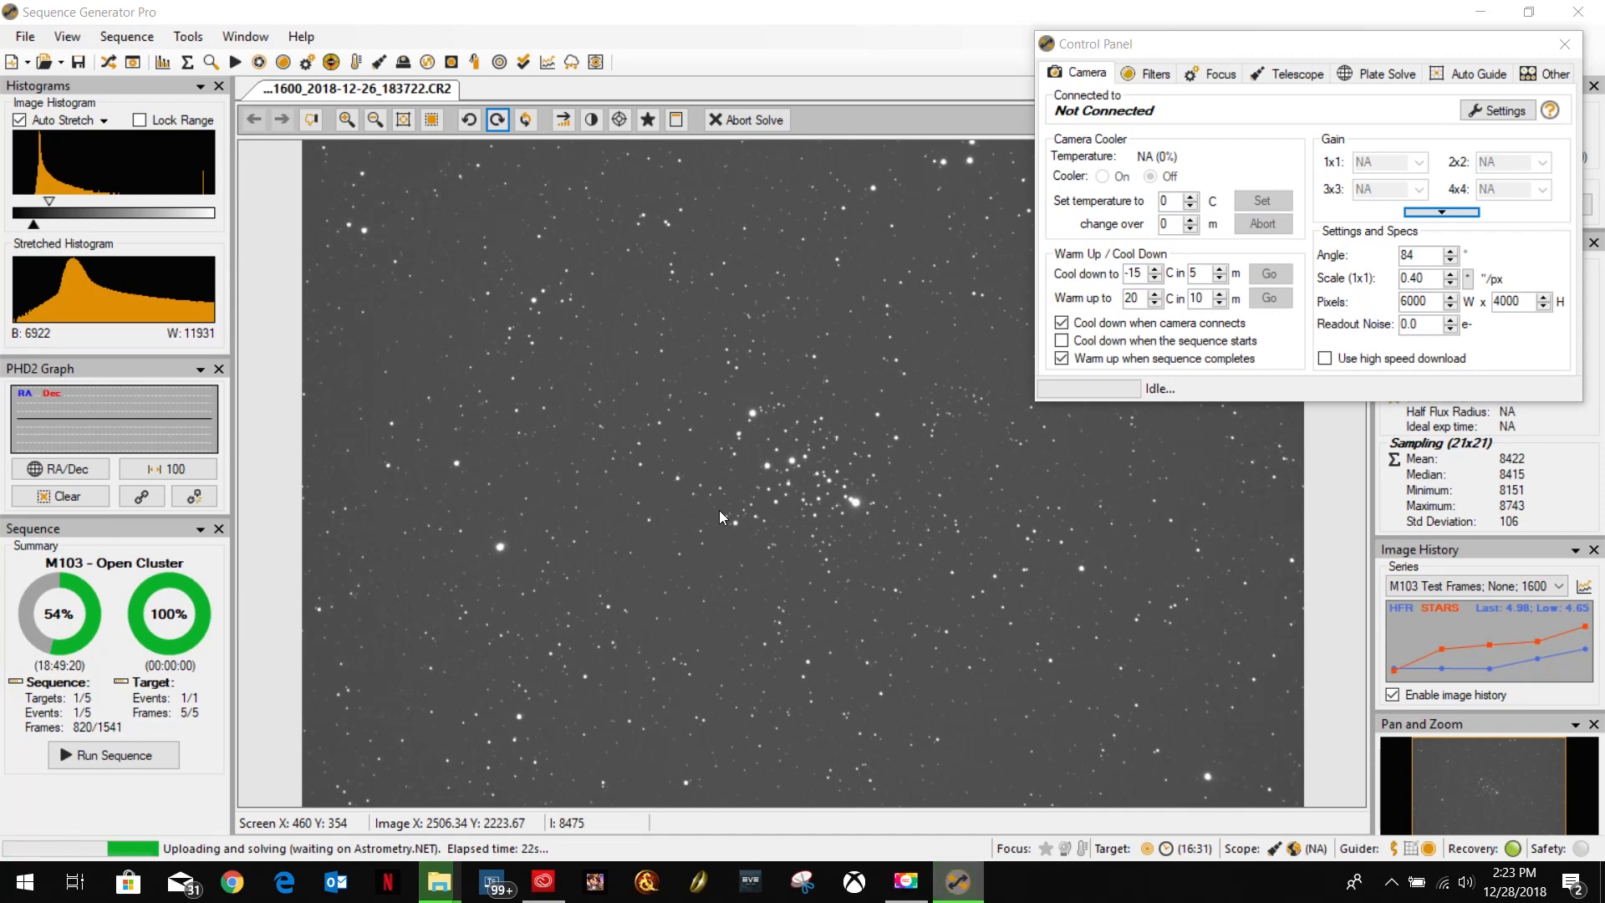
left_click(1426, 325)
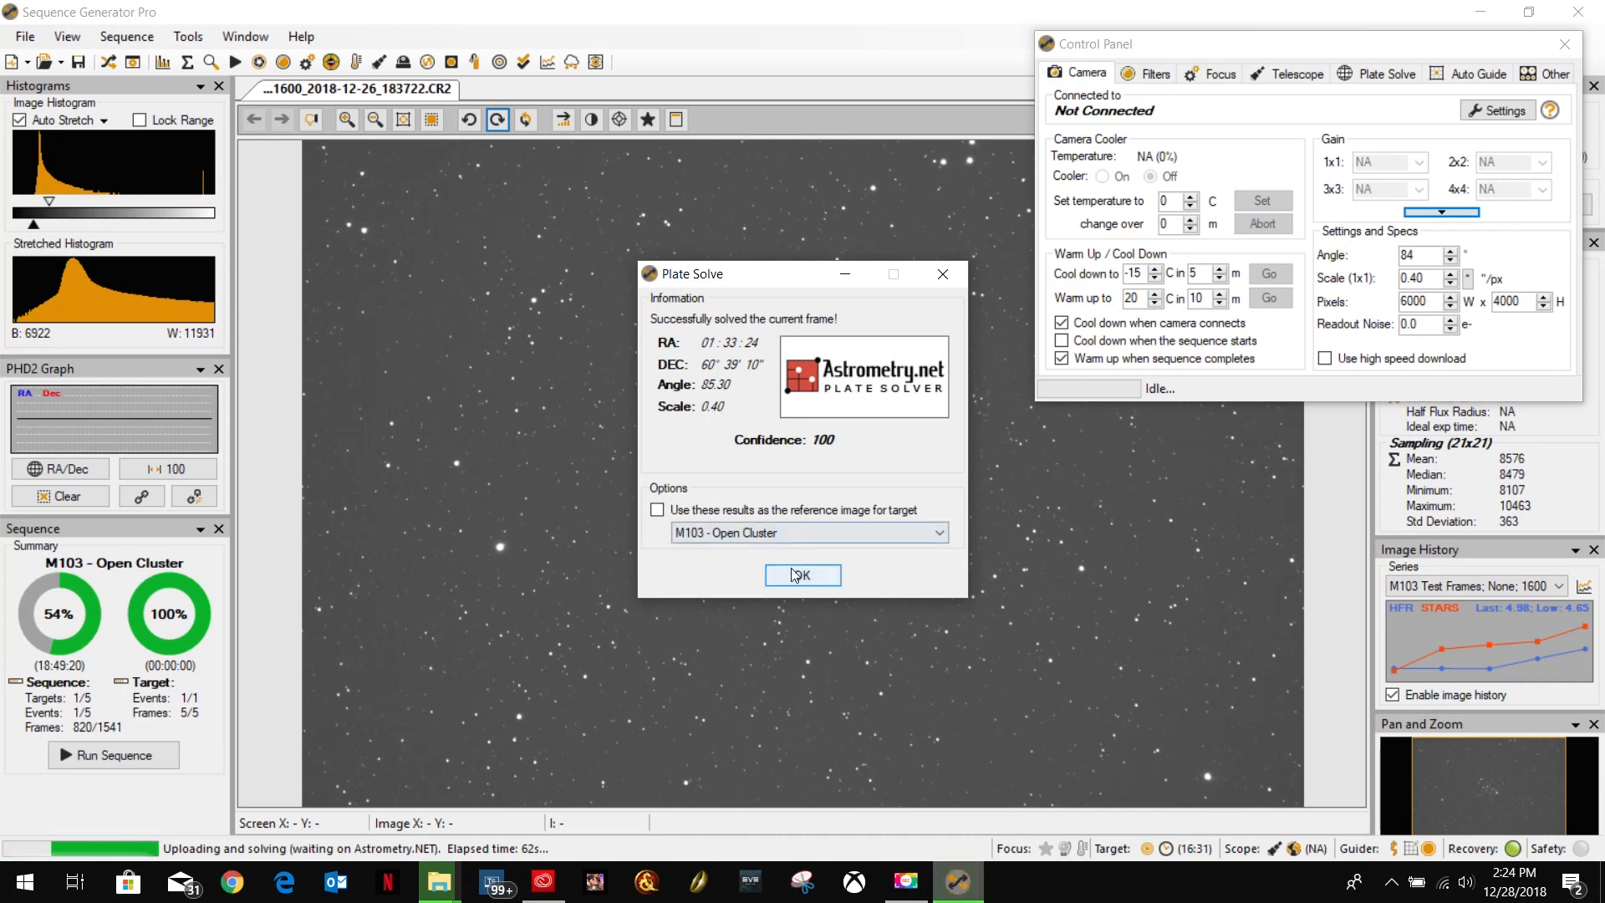
left_click(941, 274)
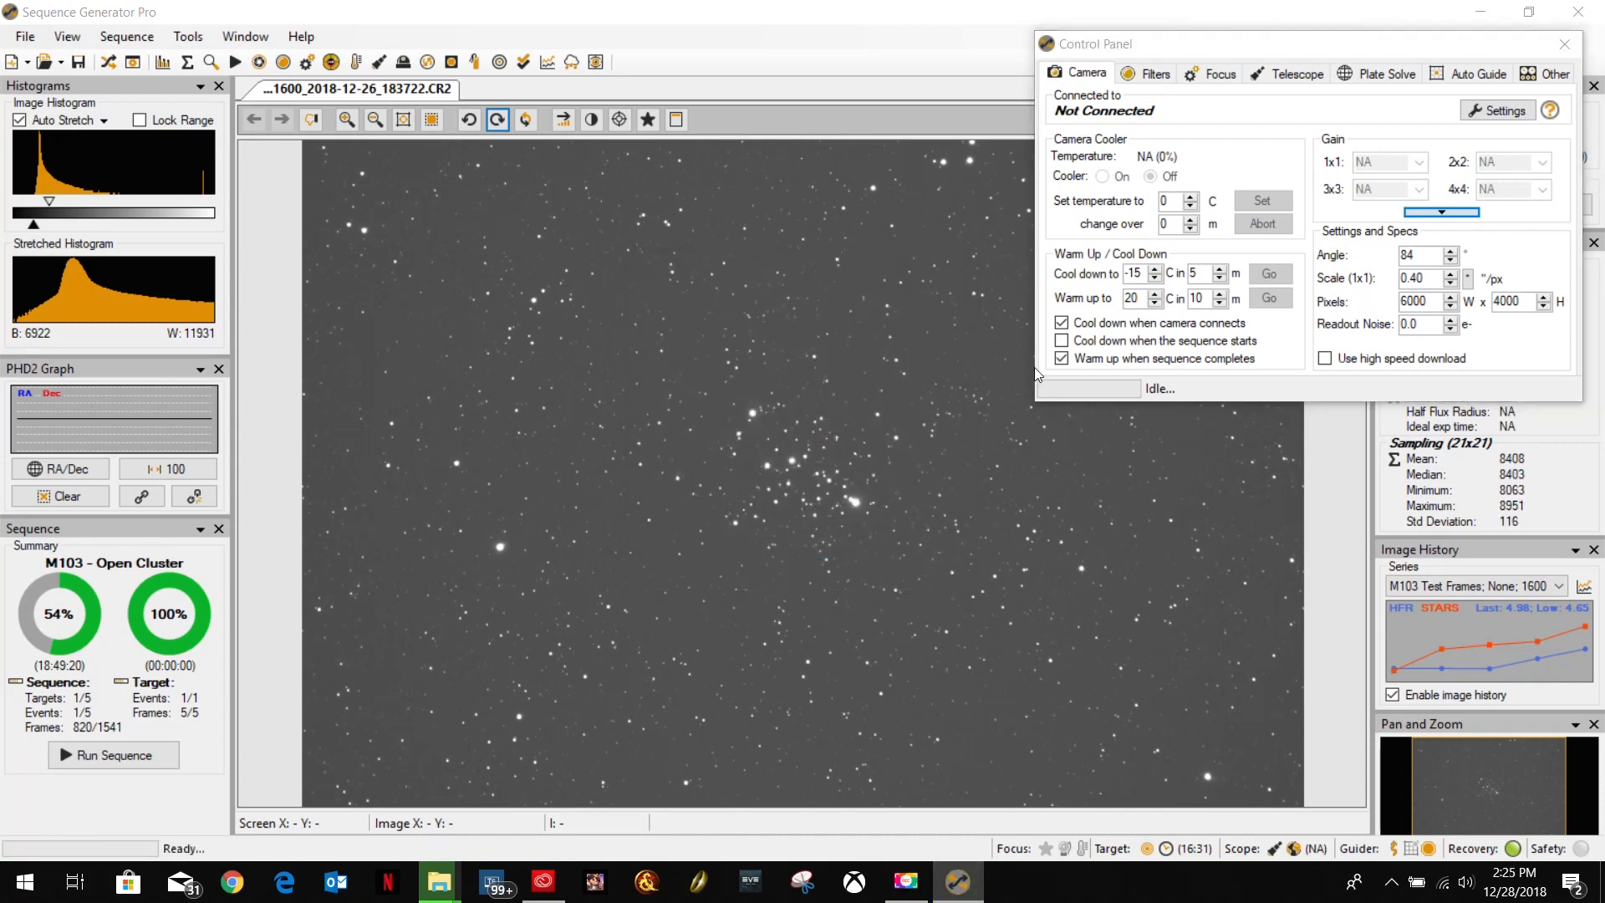
Set the camera angle to 85 degrees in the camera's settings and specs.
left_click_drag(1428, 259, 1322, 260)
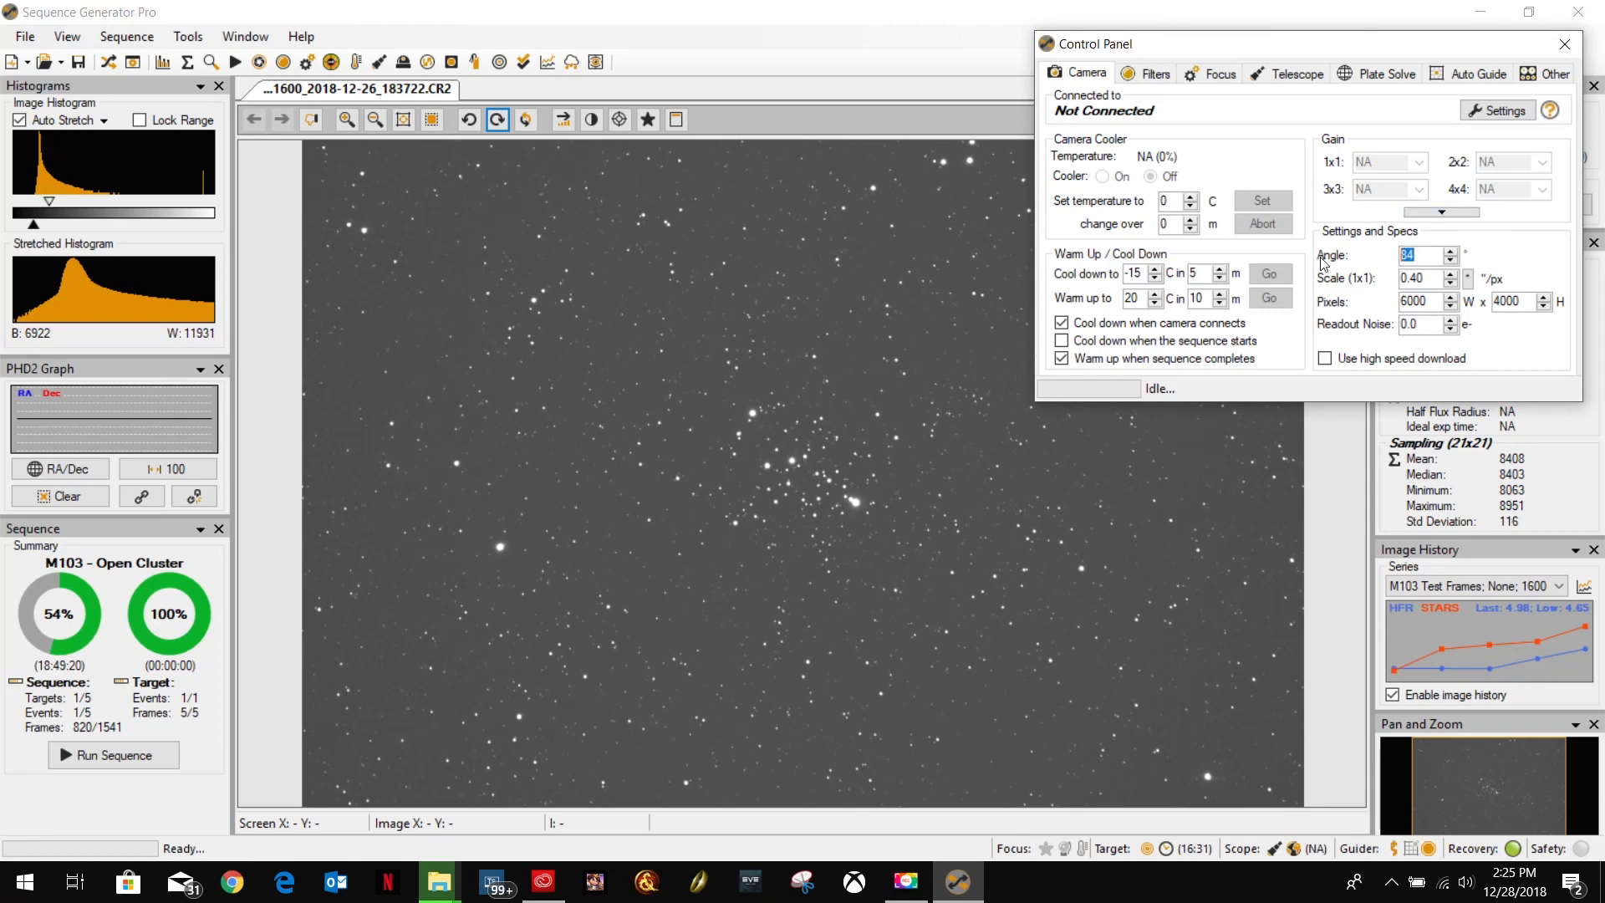
type("85")
left_click_drag(1426, 279, 1367, 279)
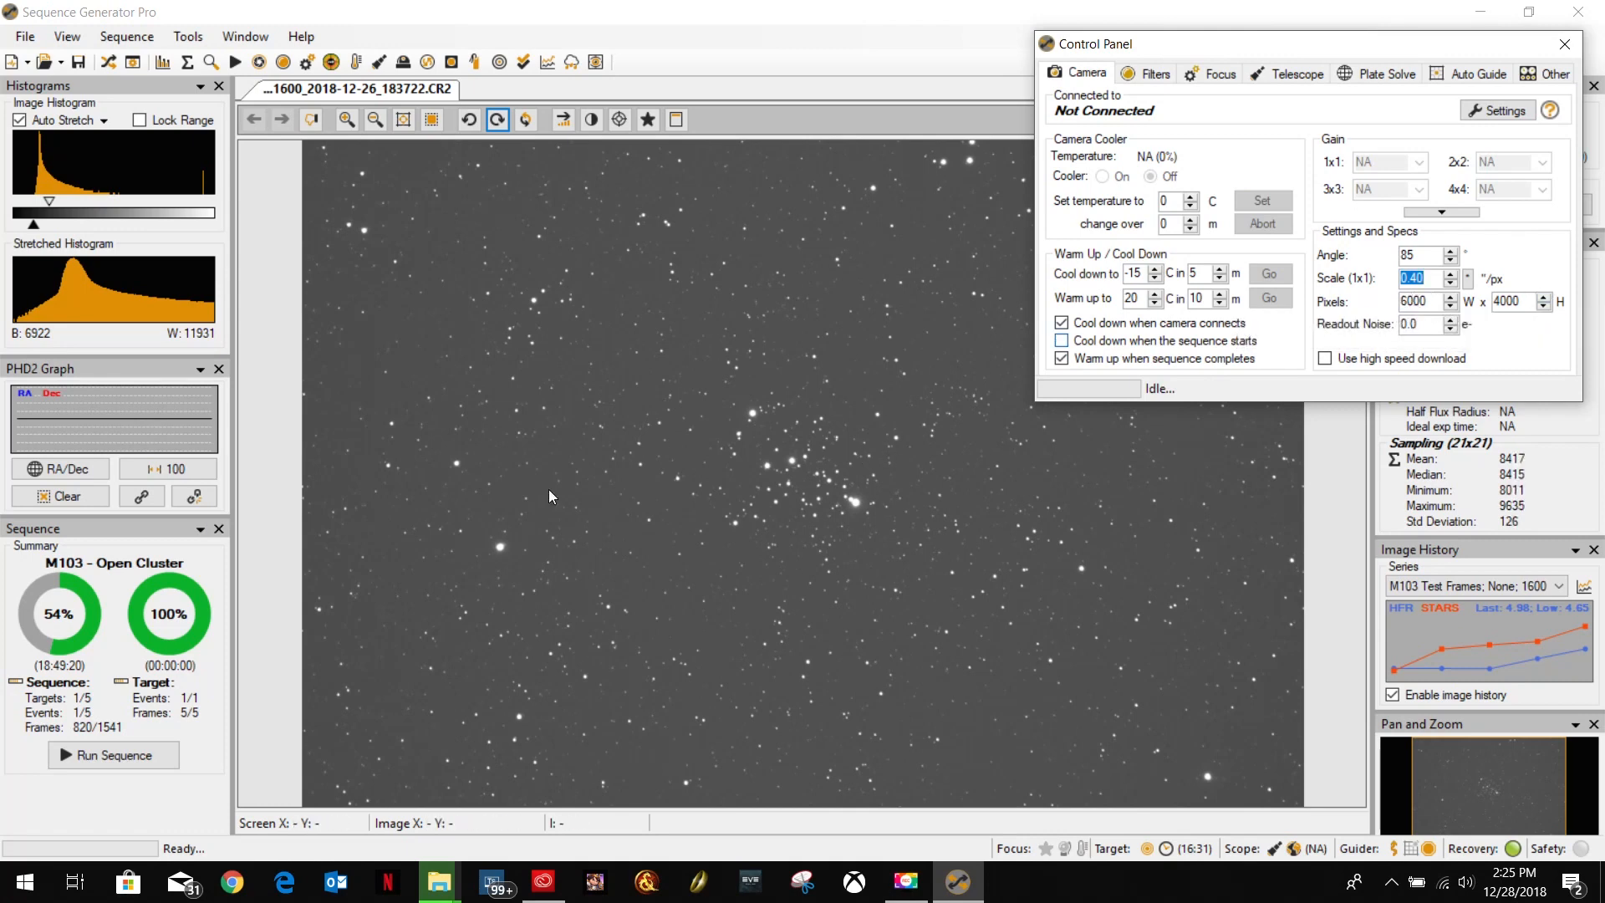
Switch to Chrome and look through the Canon T6i Review - Specifications page bookmarked under Astroimaging.
left_click(232, 882)
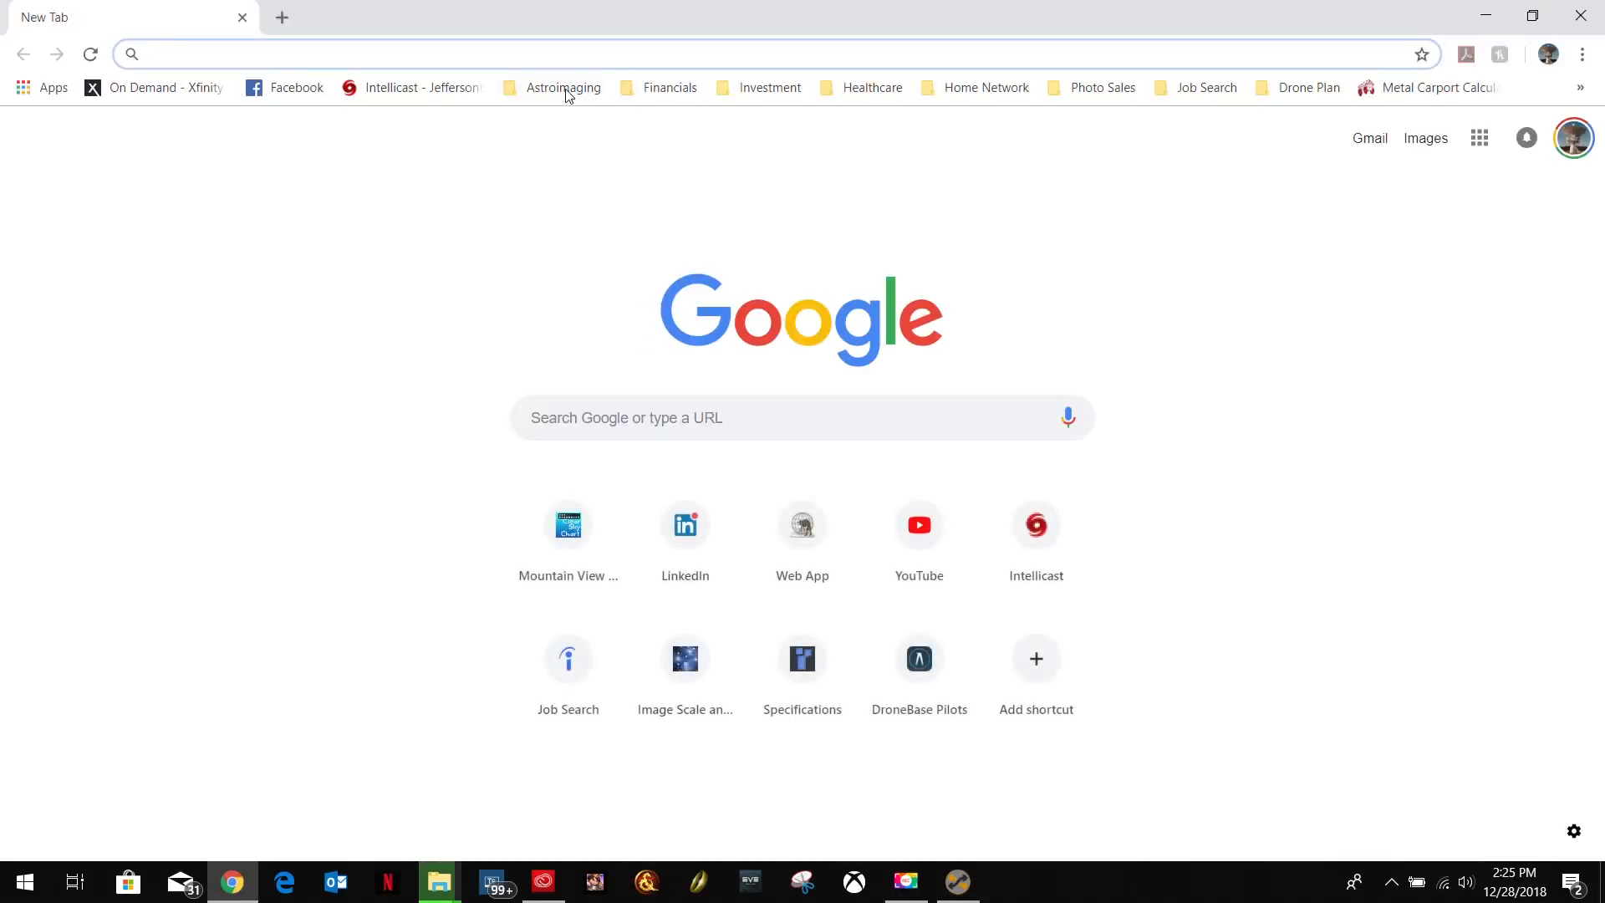
left_click(566, 93)
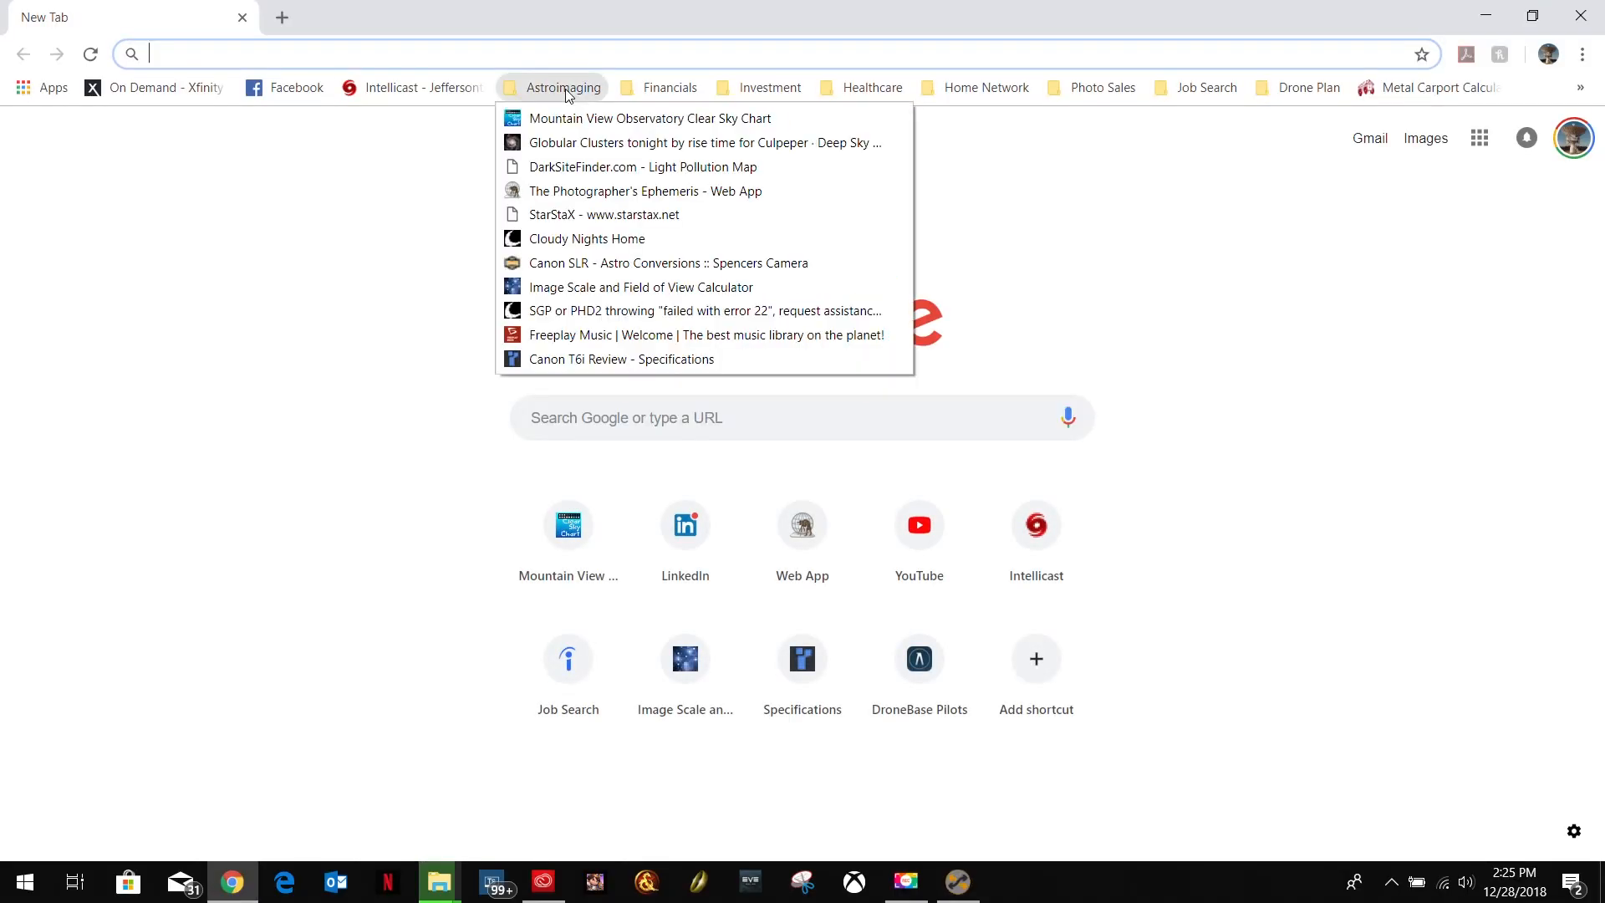
left_click(578, 360)
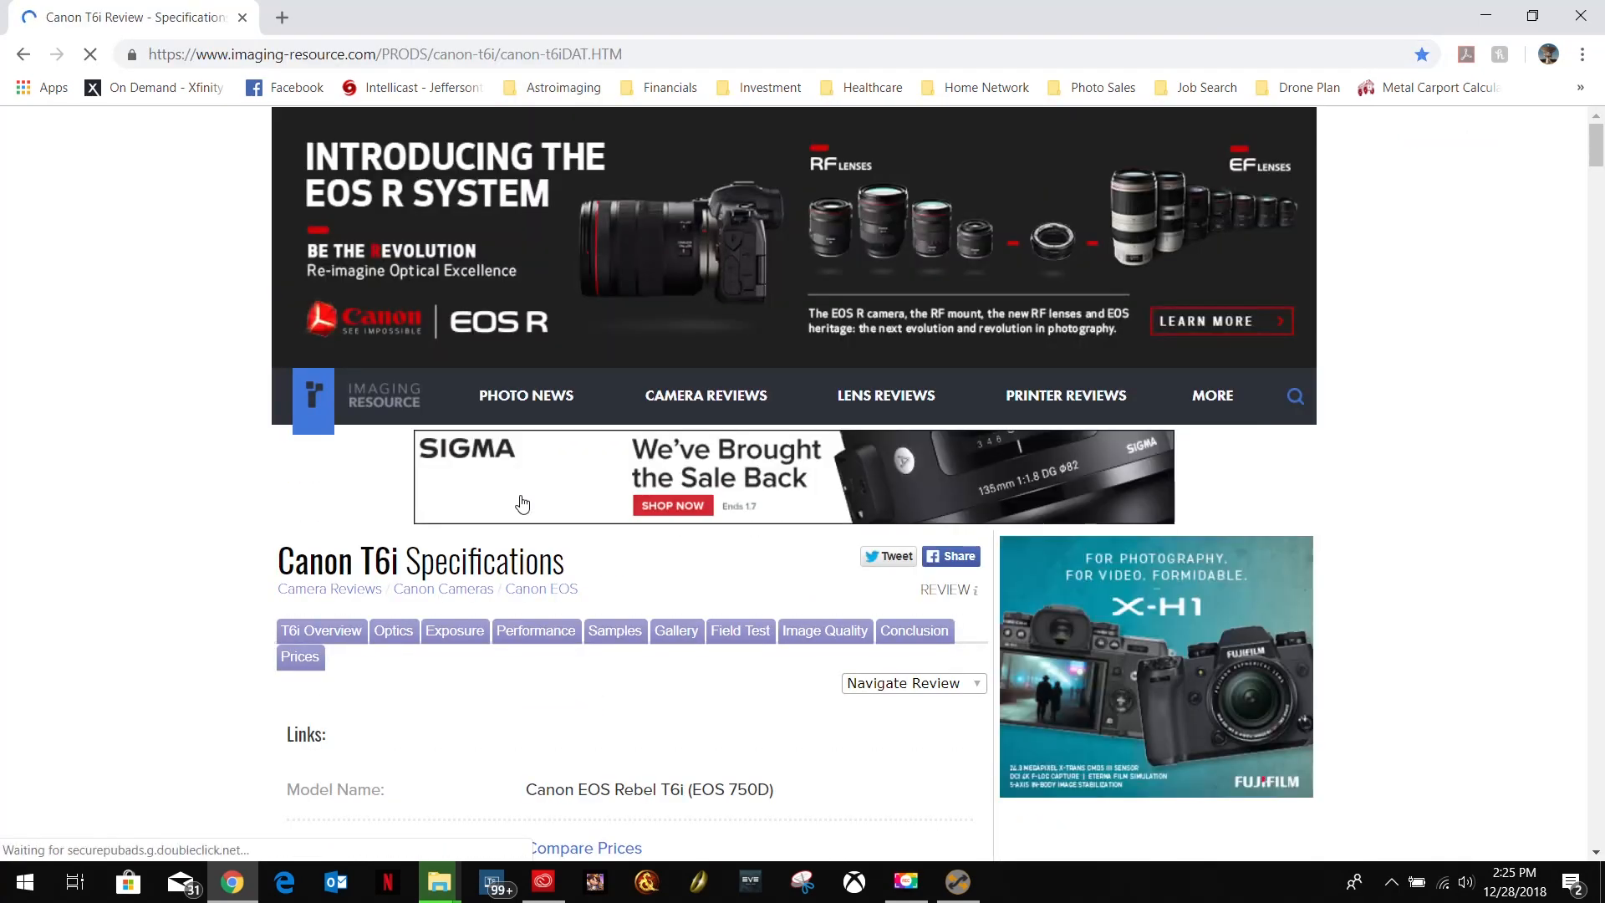
scroll(519, 501, "down", 5)
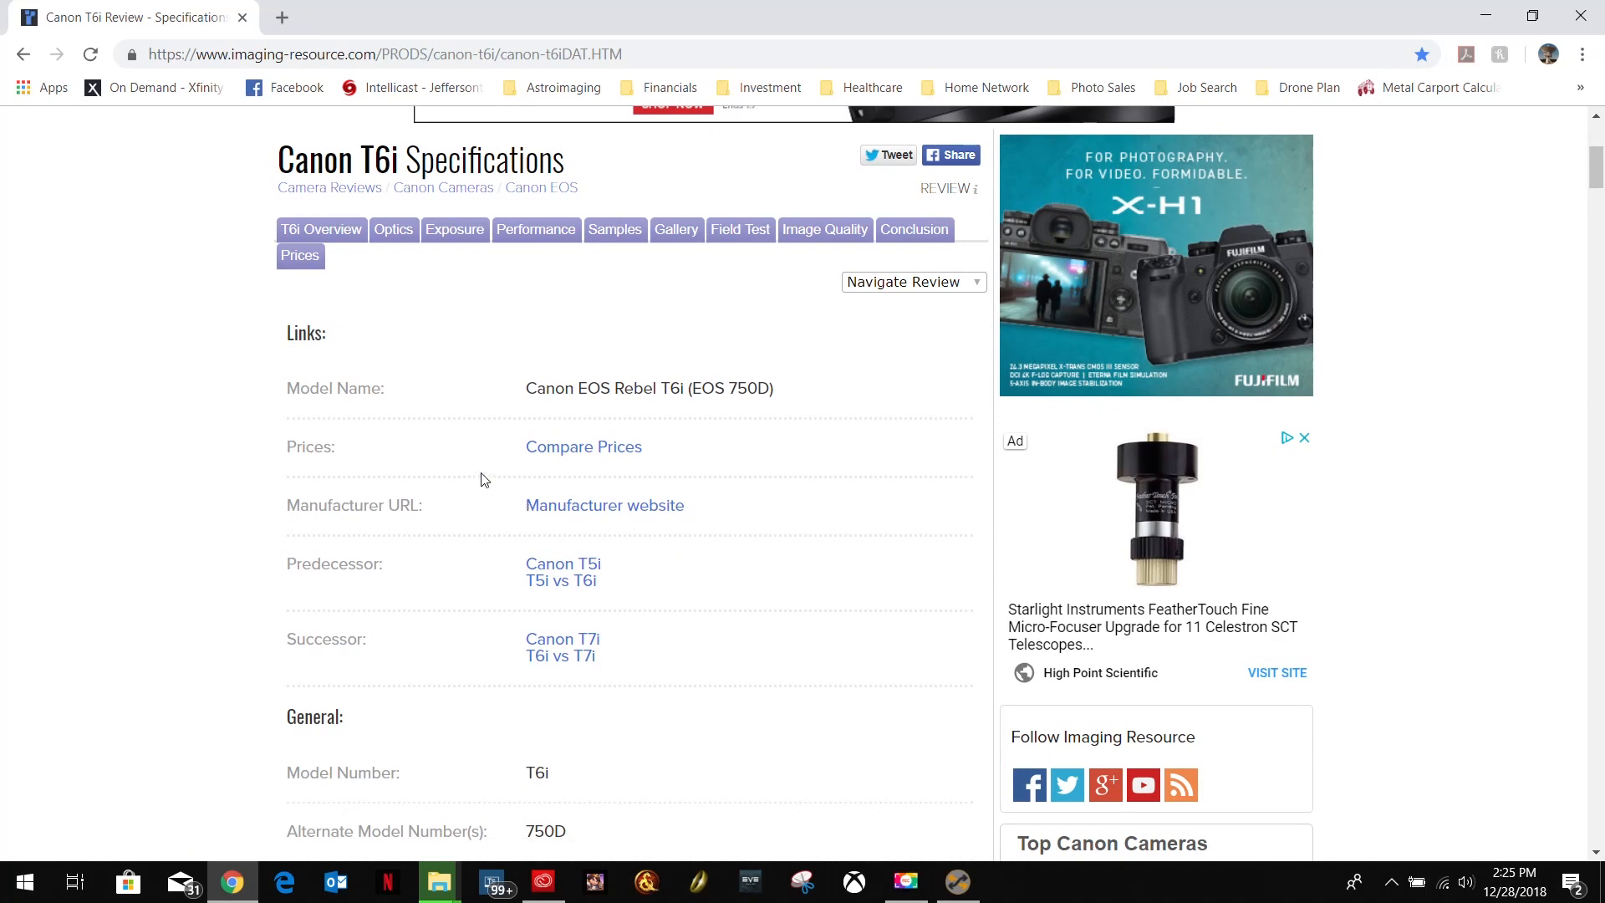
scroll(483, 479, "down", 1)
scroll(483, 479, "up", 2)
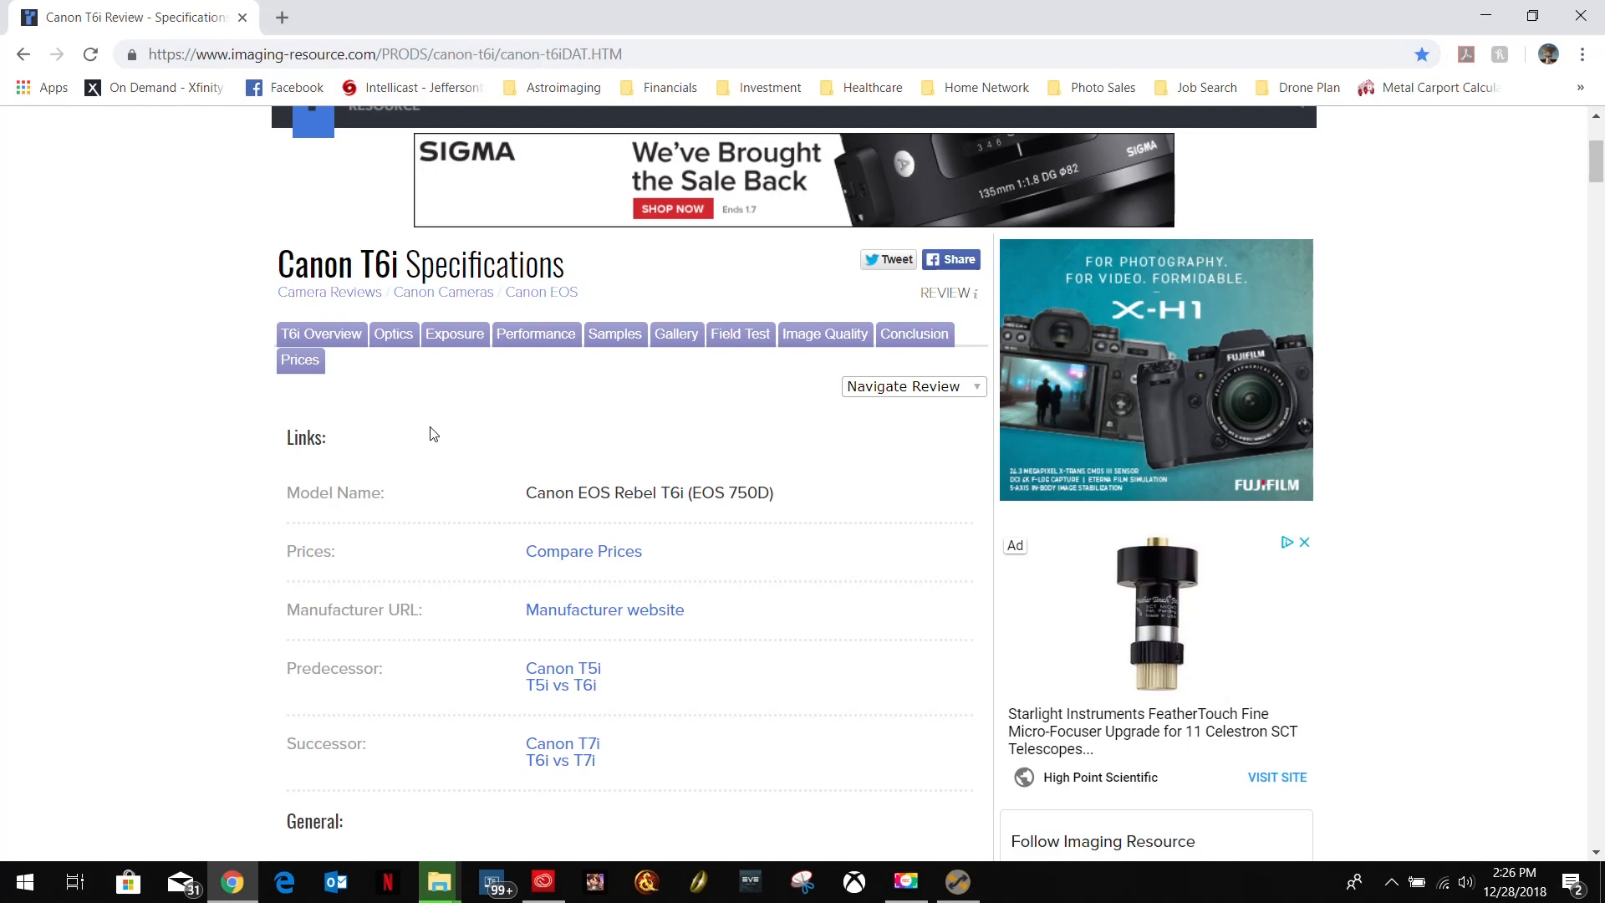
Find the approximate pixel pitch in the image sensor section of the Canon T6i specifications and highlight it.
scroll(430, 433, "down", 5)
scroll(429, 434, "down", 6)
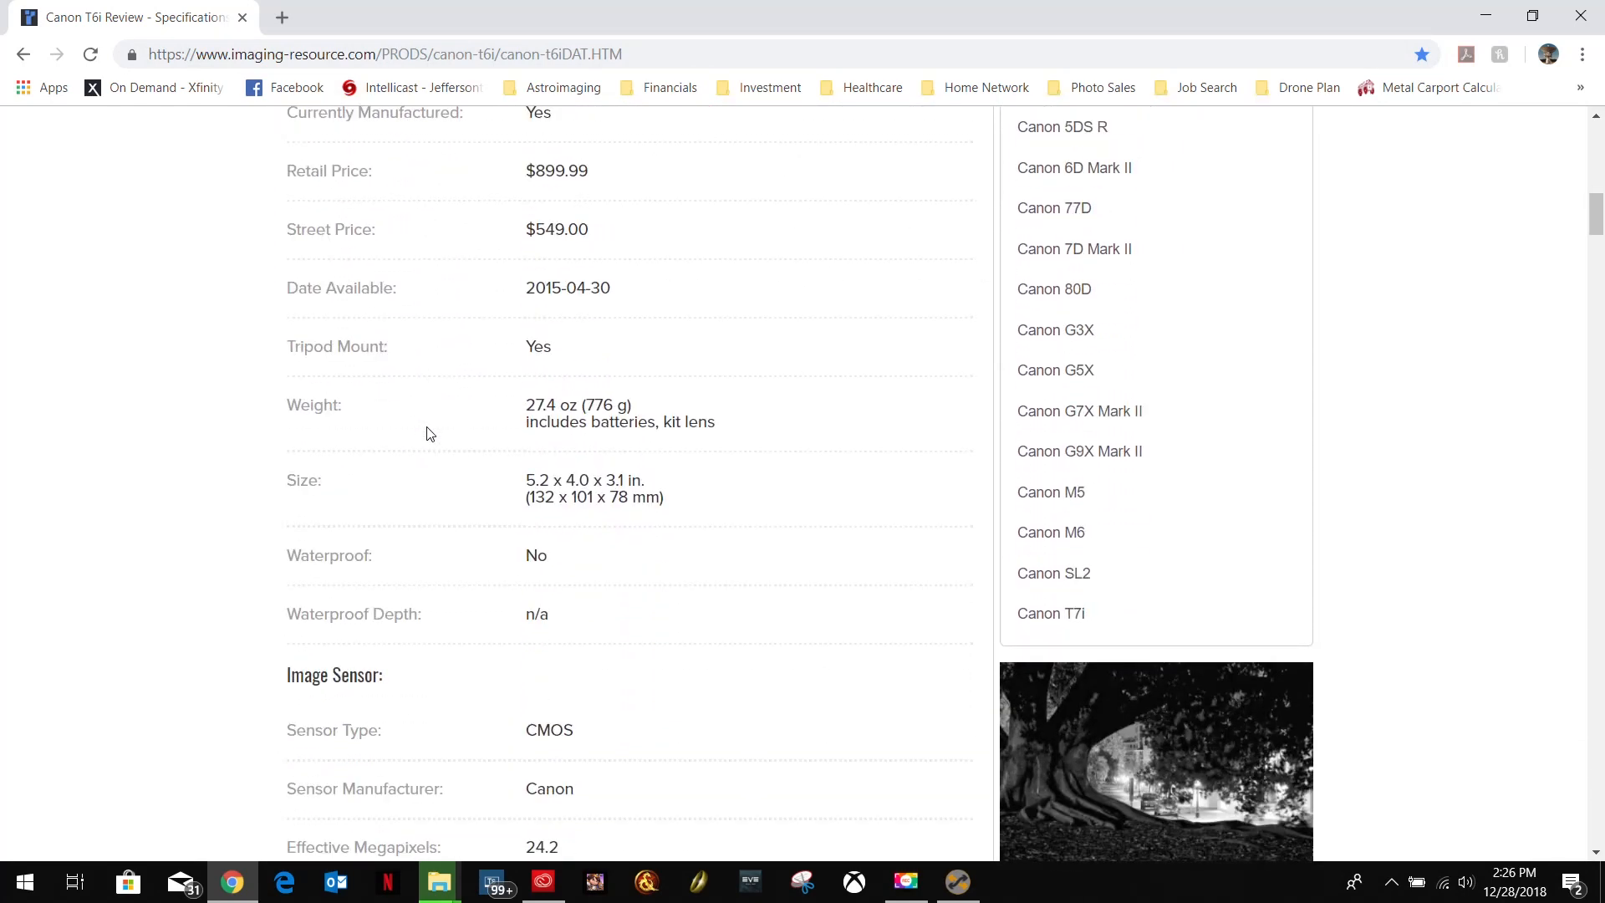
scroll(428, 434, "down", 8)
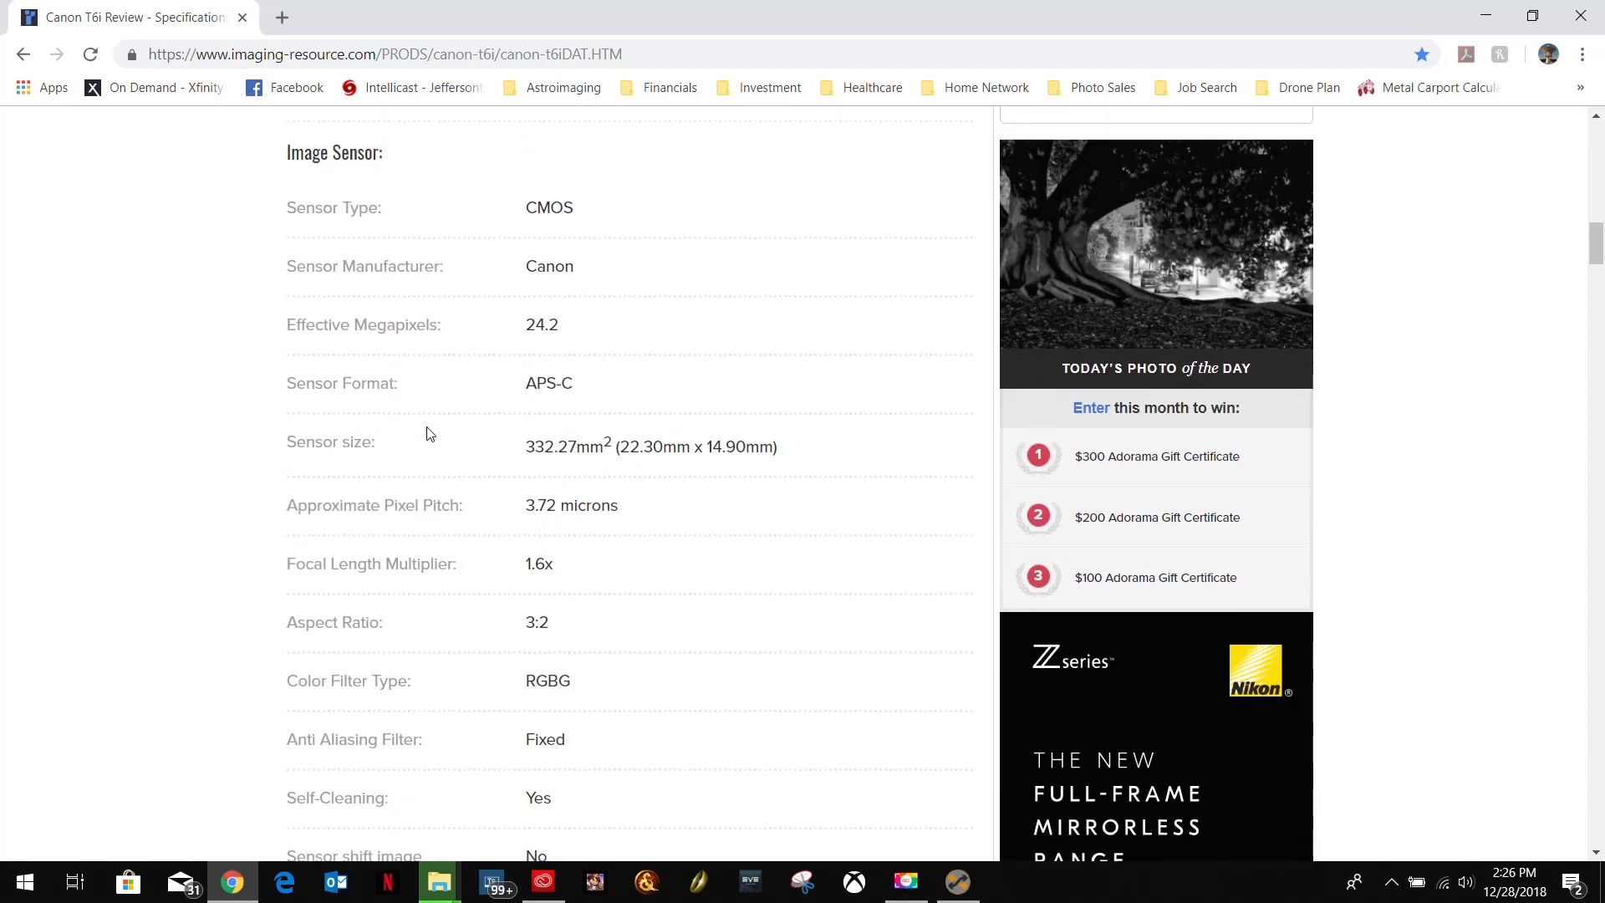
scroll(428, 434, "down", 1)
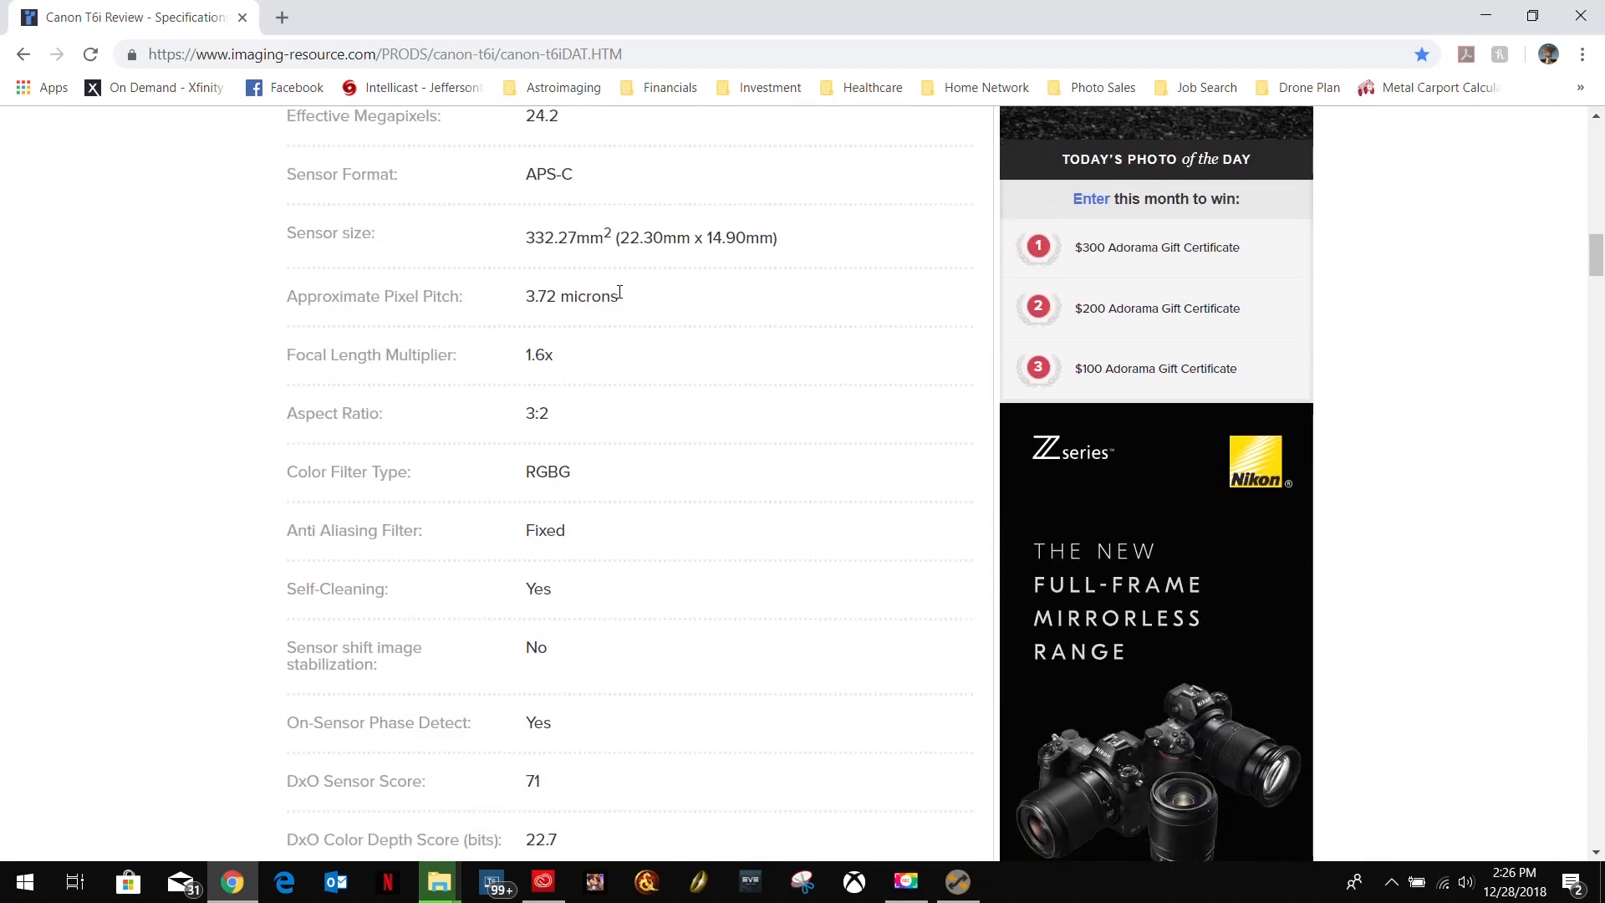
left_click_drag(599, 294, 287, 115)
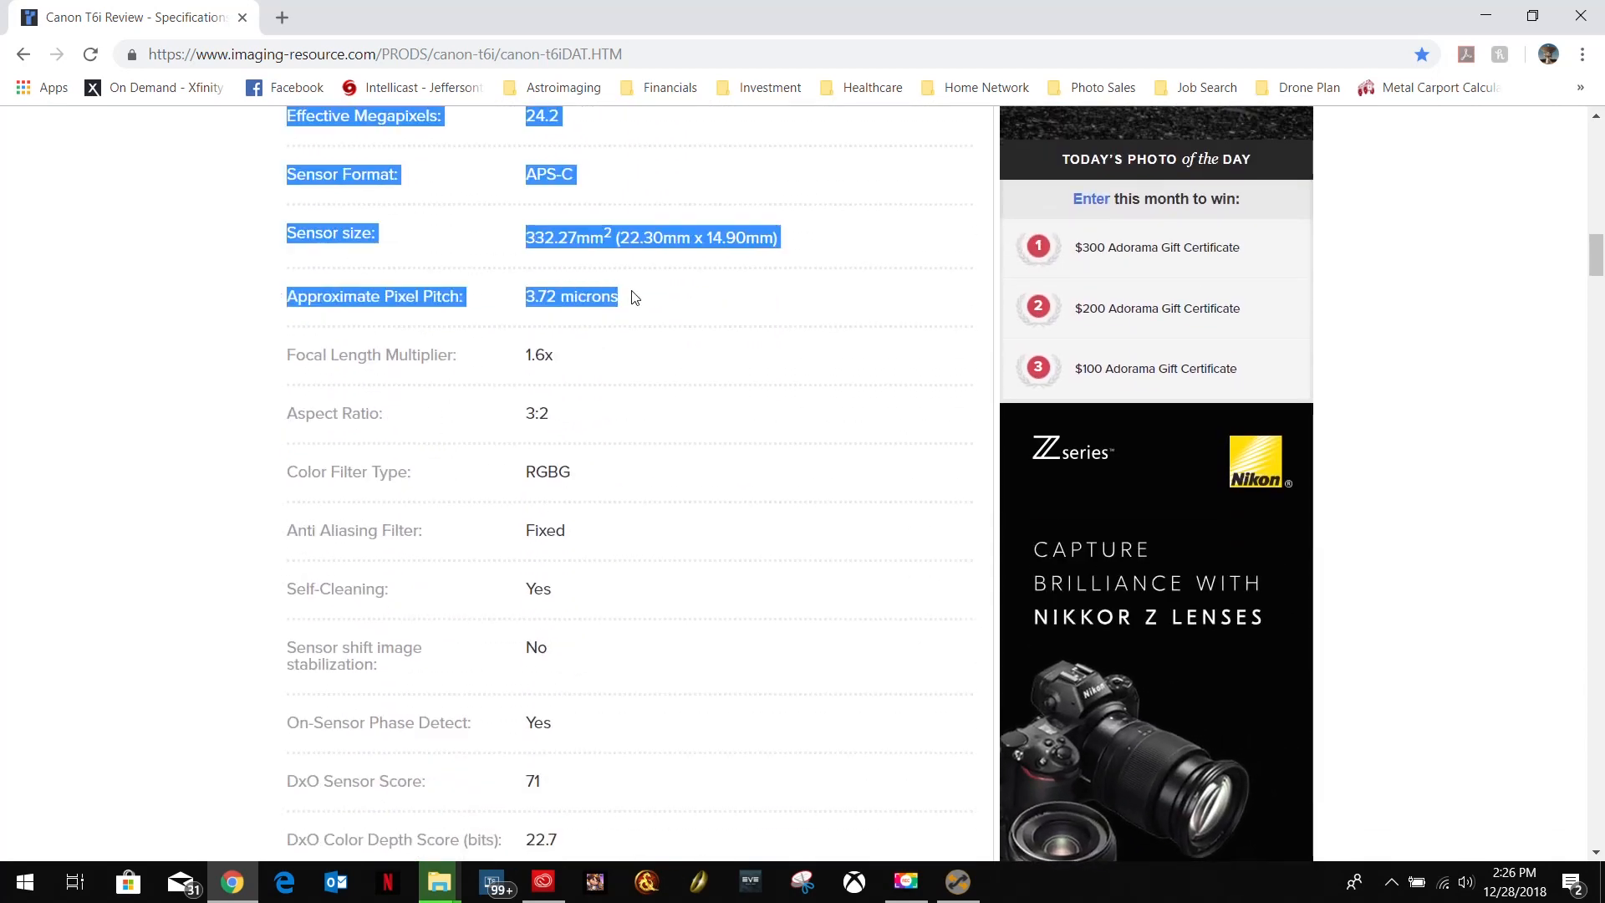
left_click(535, 298)
left_click_drag(535, 298, 655, 301)
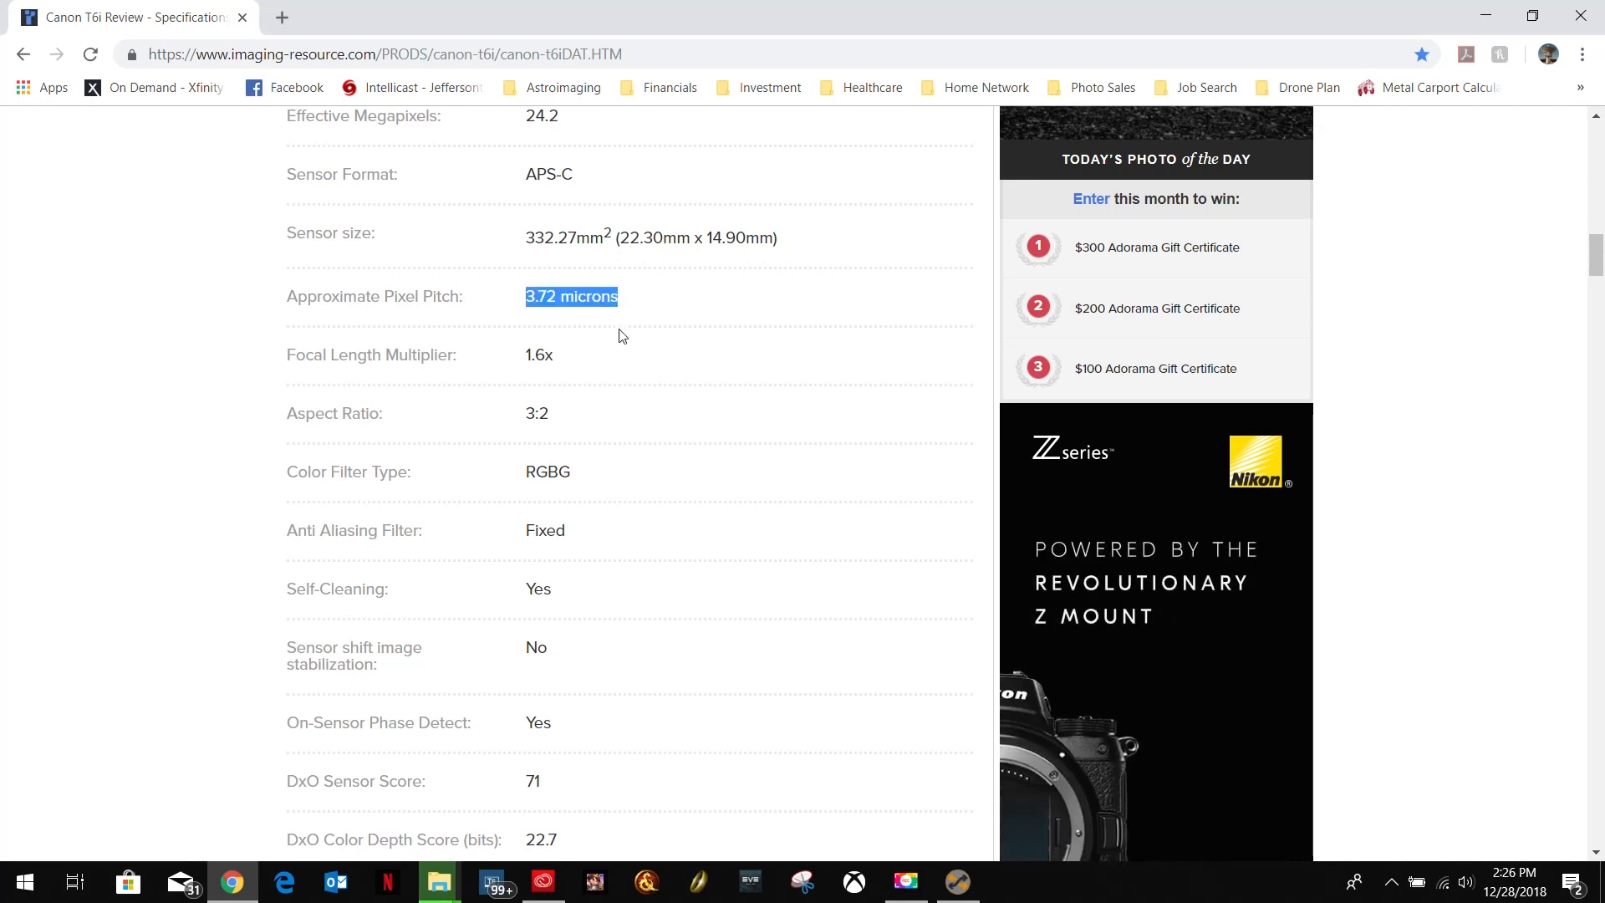
left_click(660, 316)
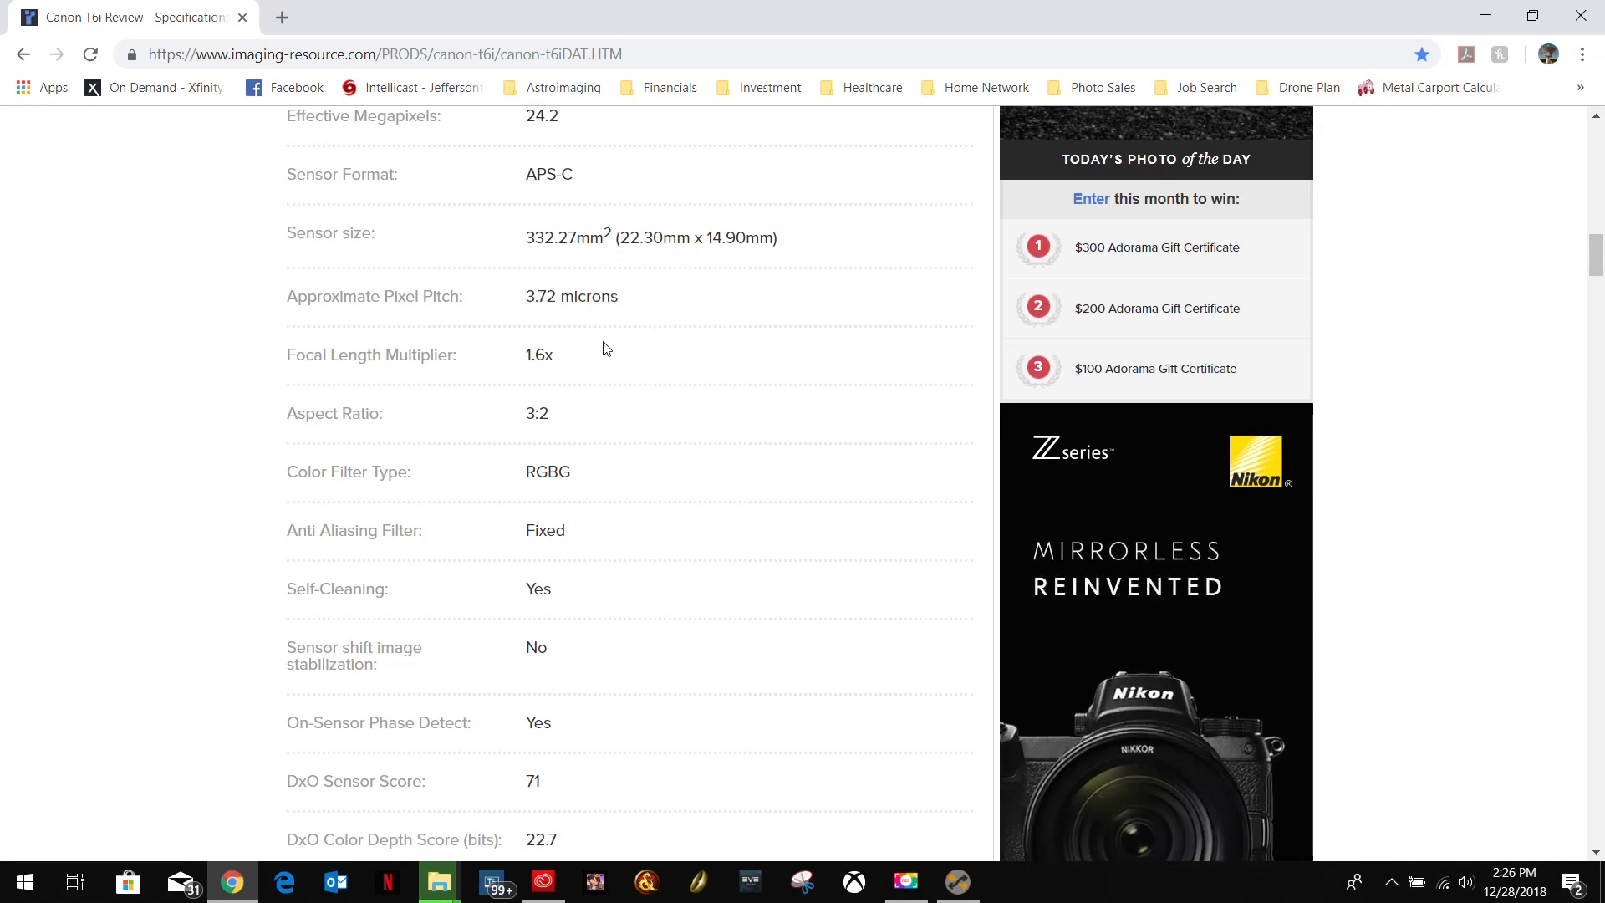
Look up the first listed image resolution in the Image Capture specifications and highlight it.
scroll(603, 348, "down", 1)
scroll(605, 349, "down", 6)
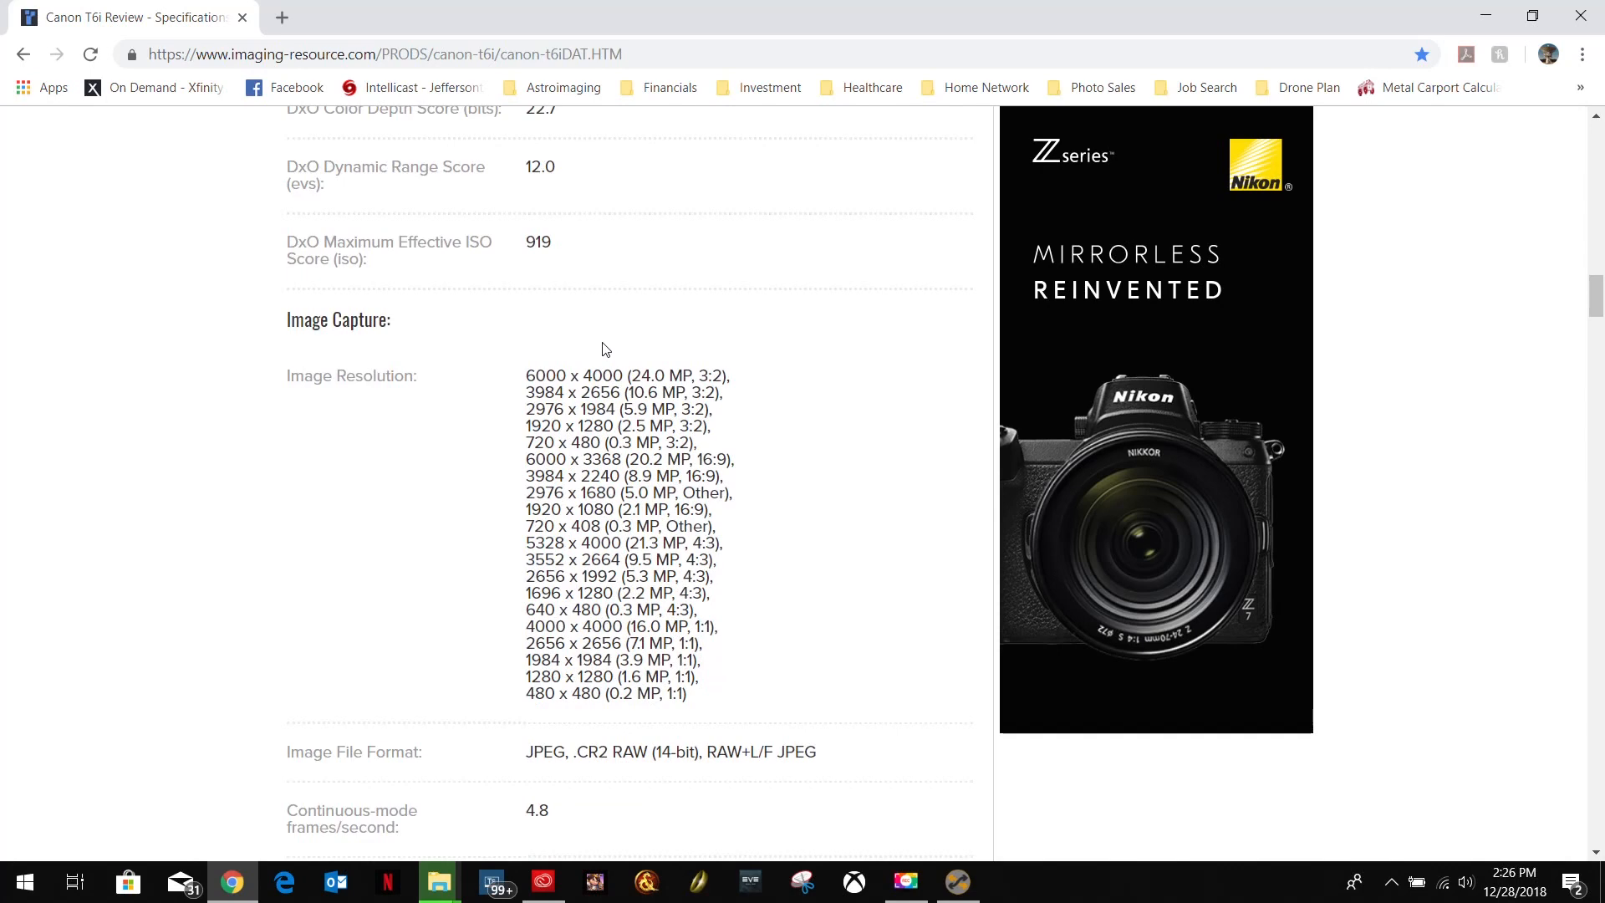
left_click_drag(527, 375, 627, 376)
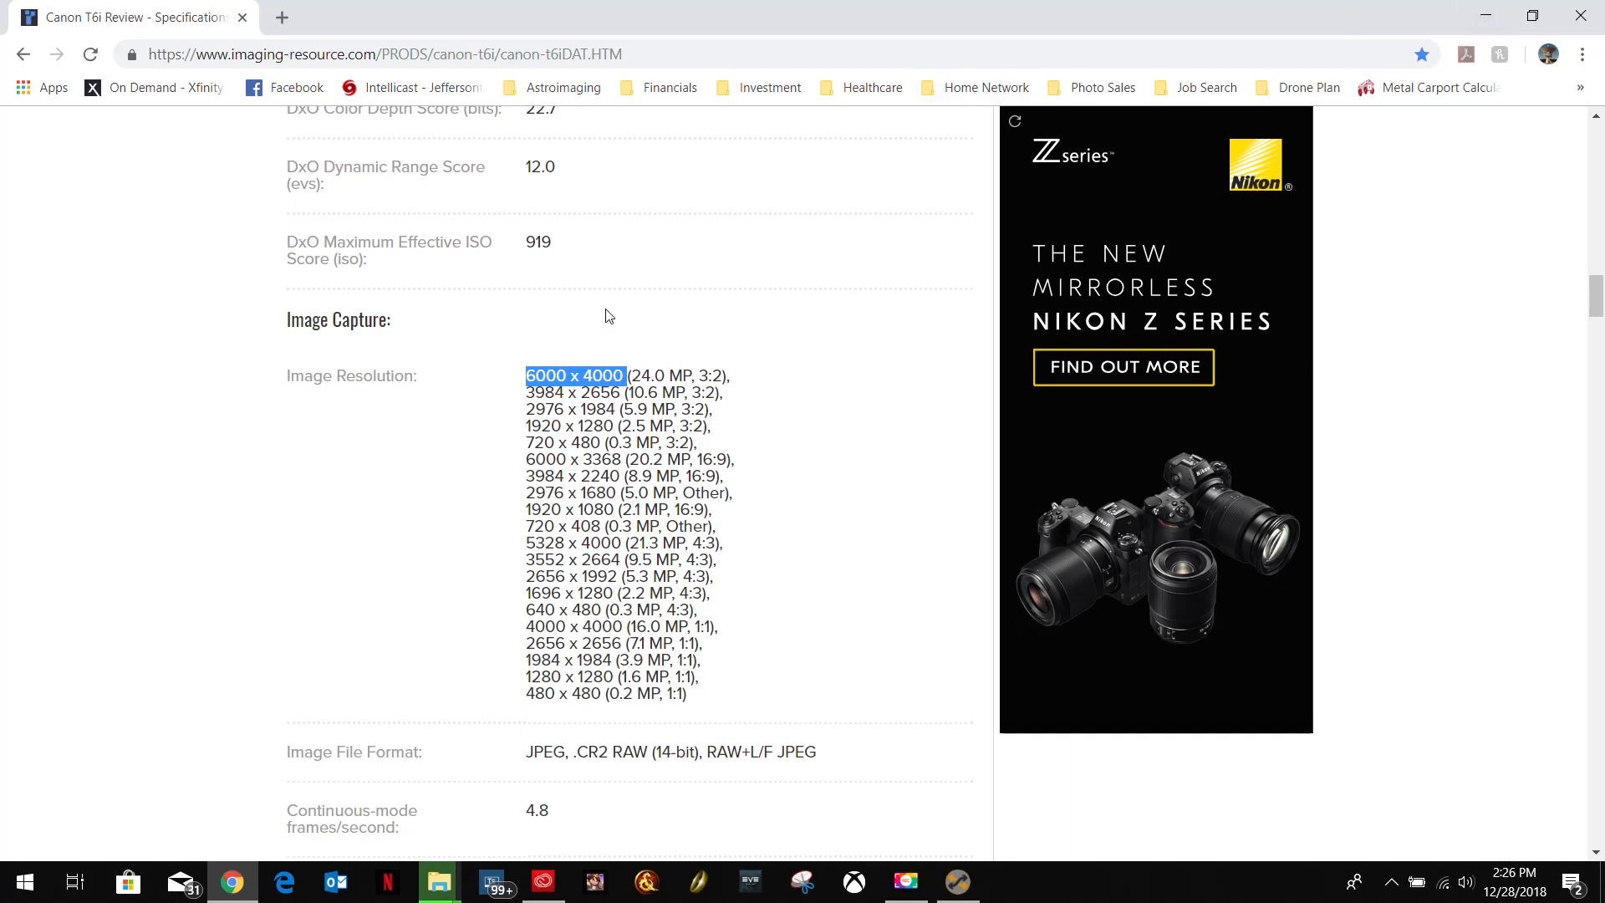
scroll(590, 460, "down", 2)
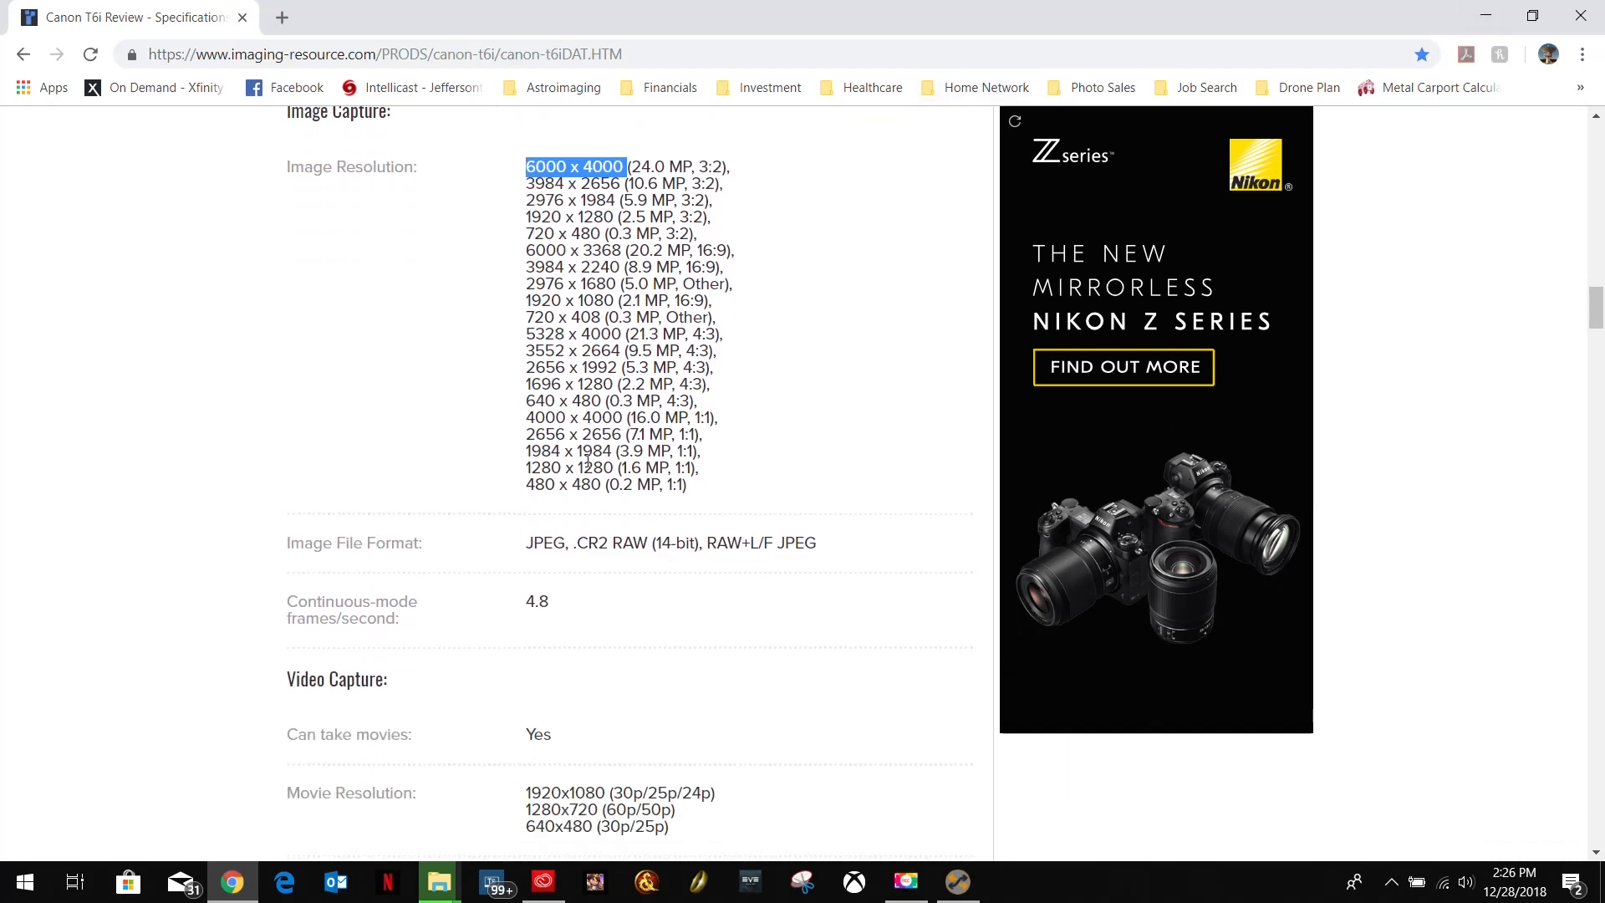
Return to Sequence Generator Pro and review the camera specs, including readout noise, plus the filter and focus settings.
left_click(1484, 17)
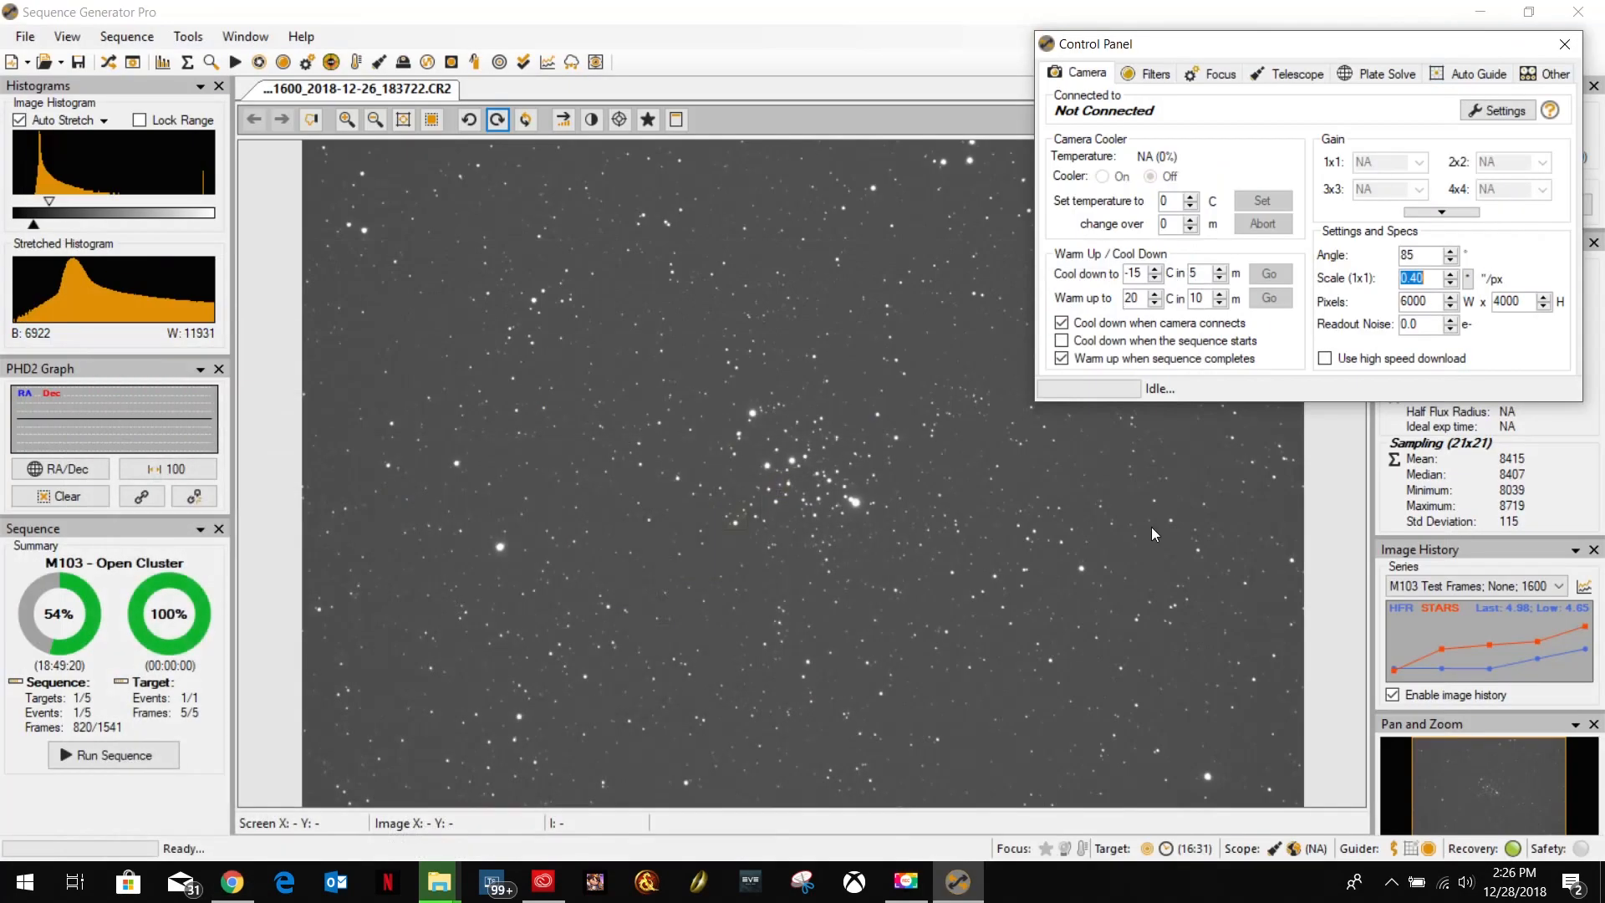
left_click(1424, 323)
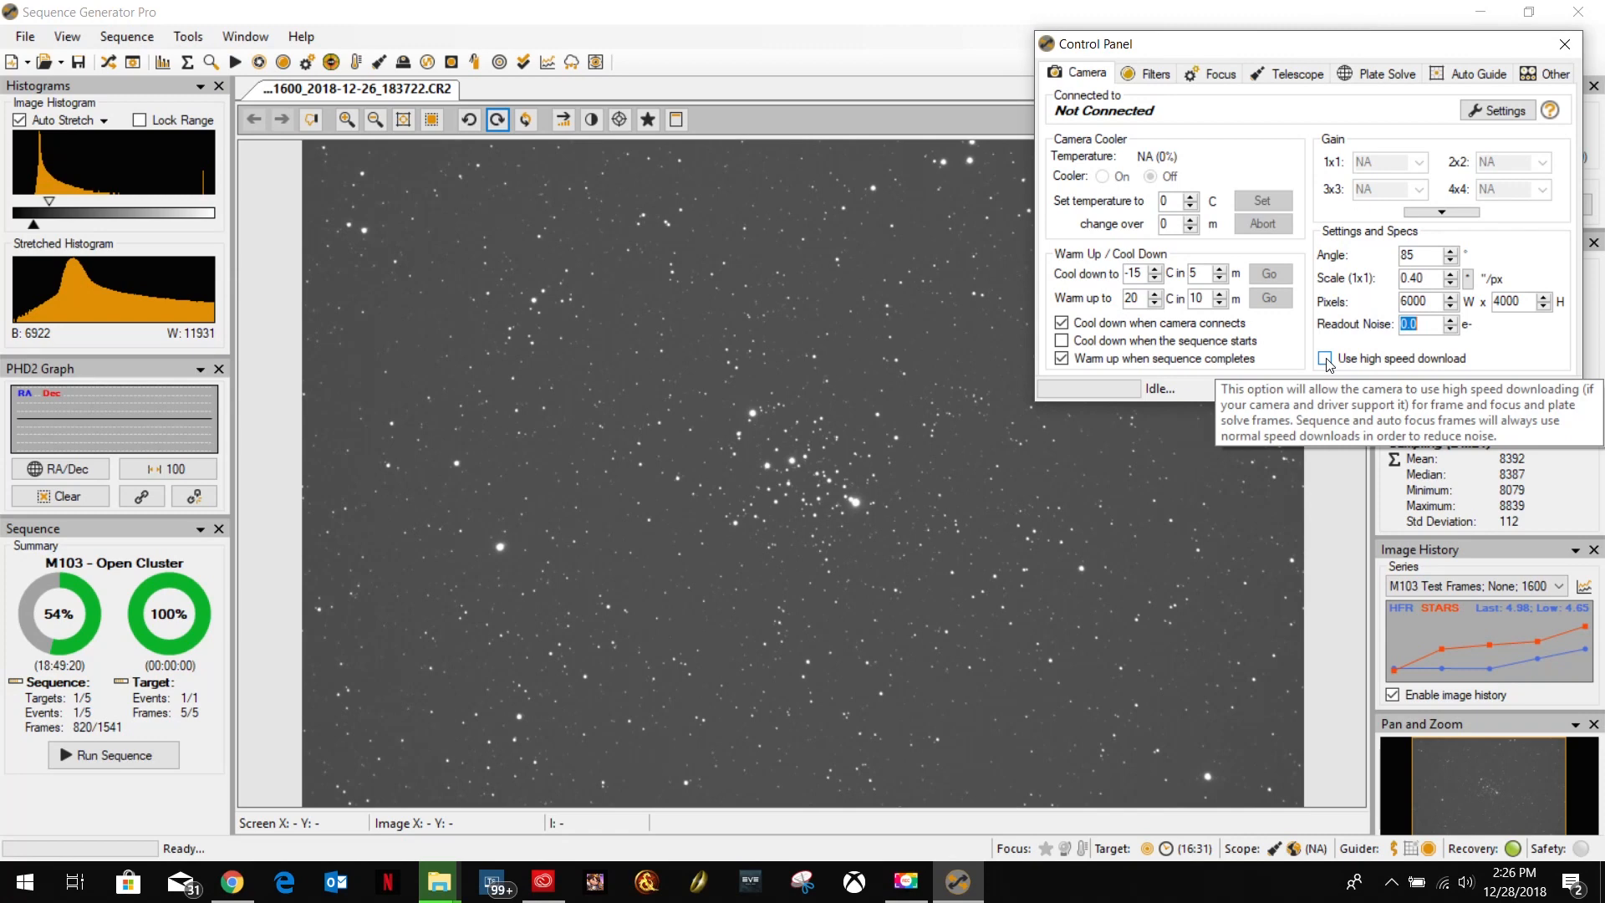
left_click(1151, 75)
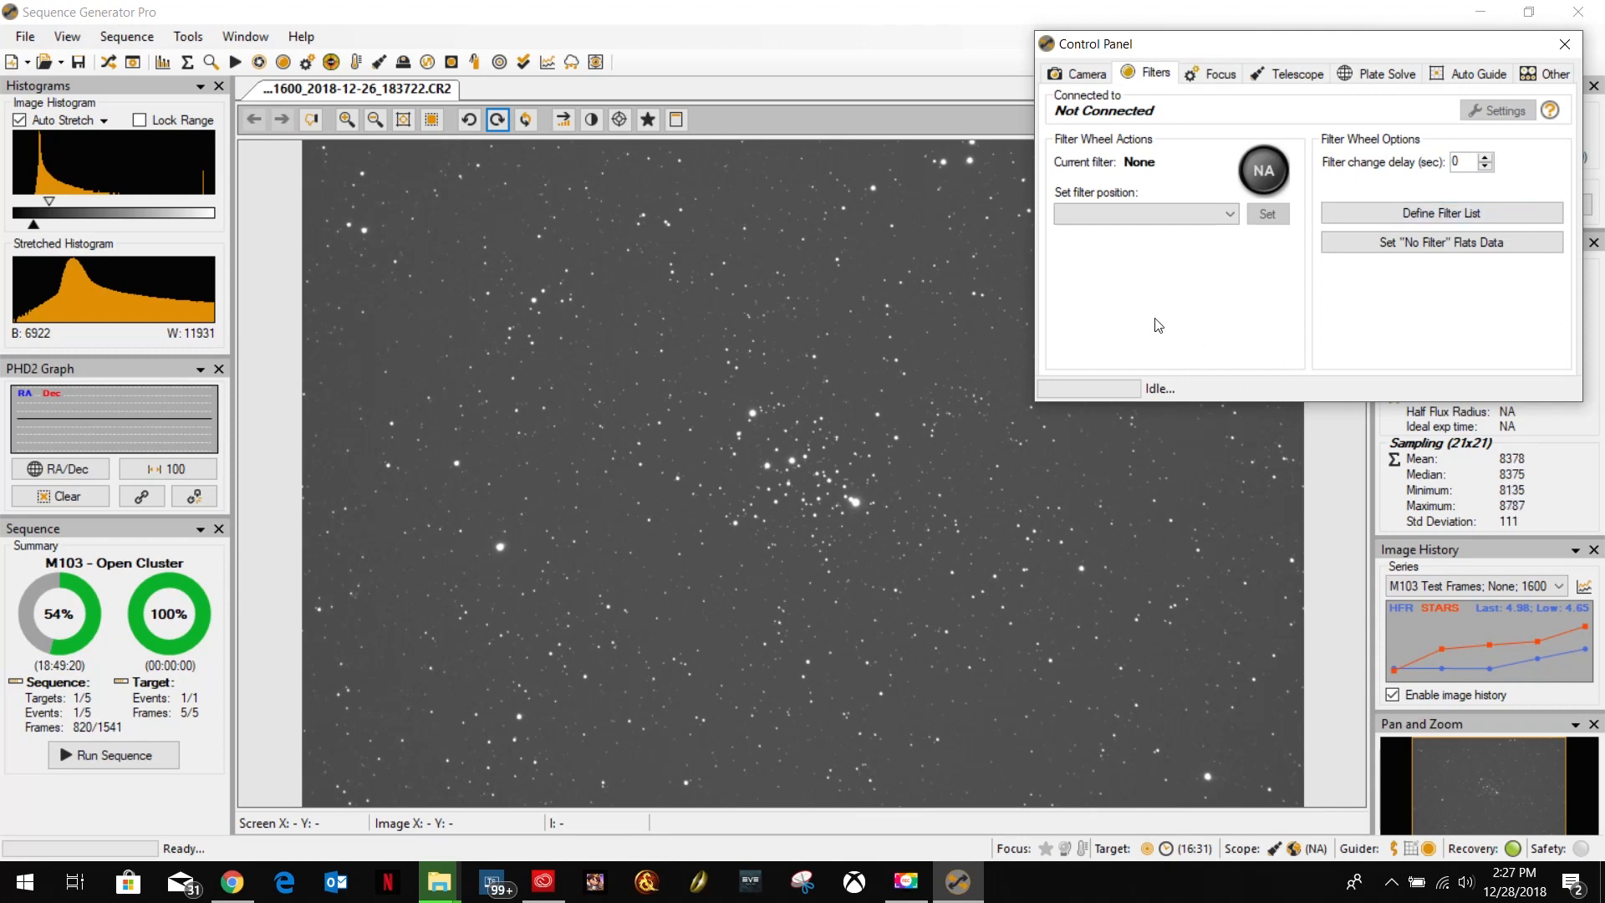
left_click(1217, 76)
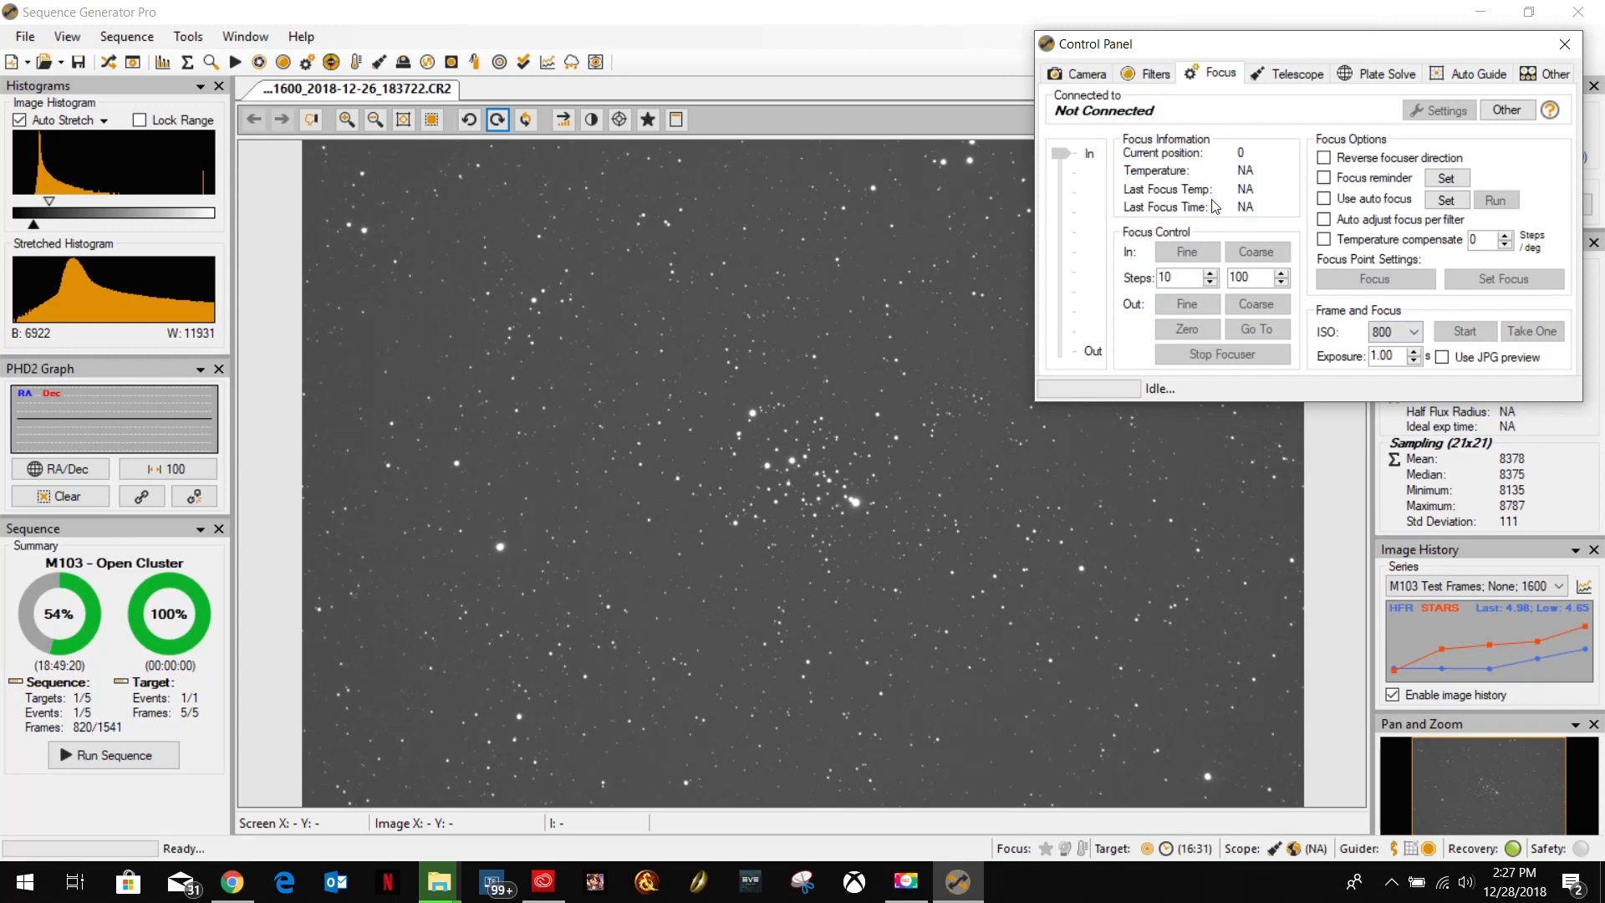
Open the telescope's Celestron setup, check the available COM ports, and cancel out of it.
left_click(1297, 77)
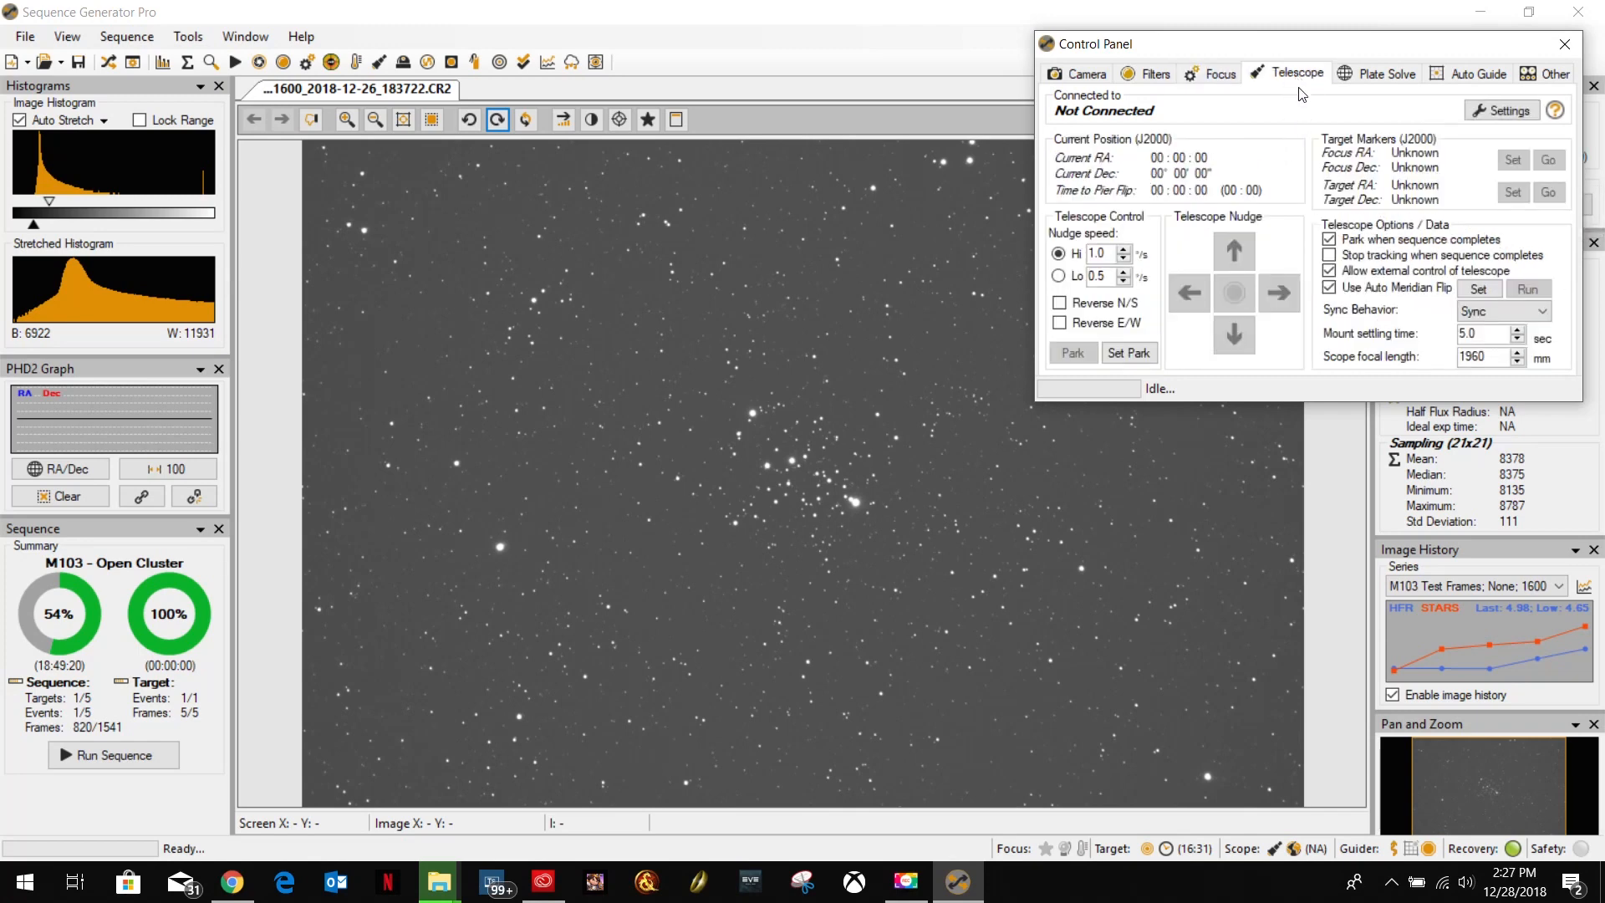
left_click(1503, 110)
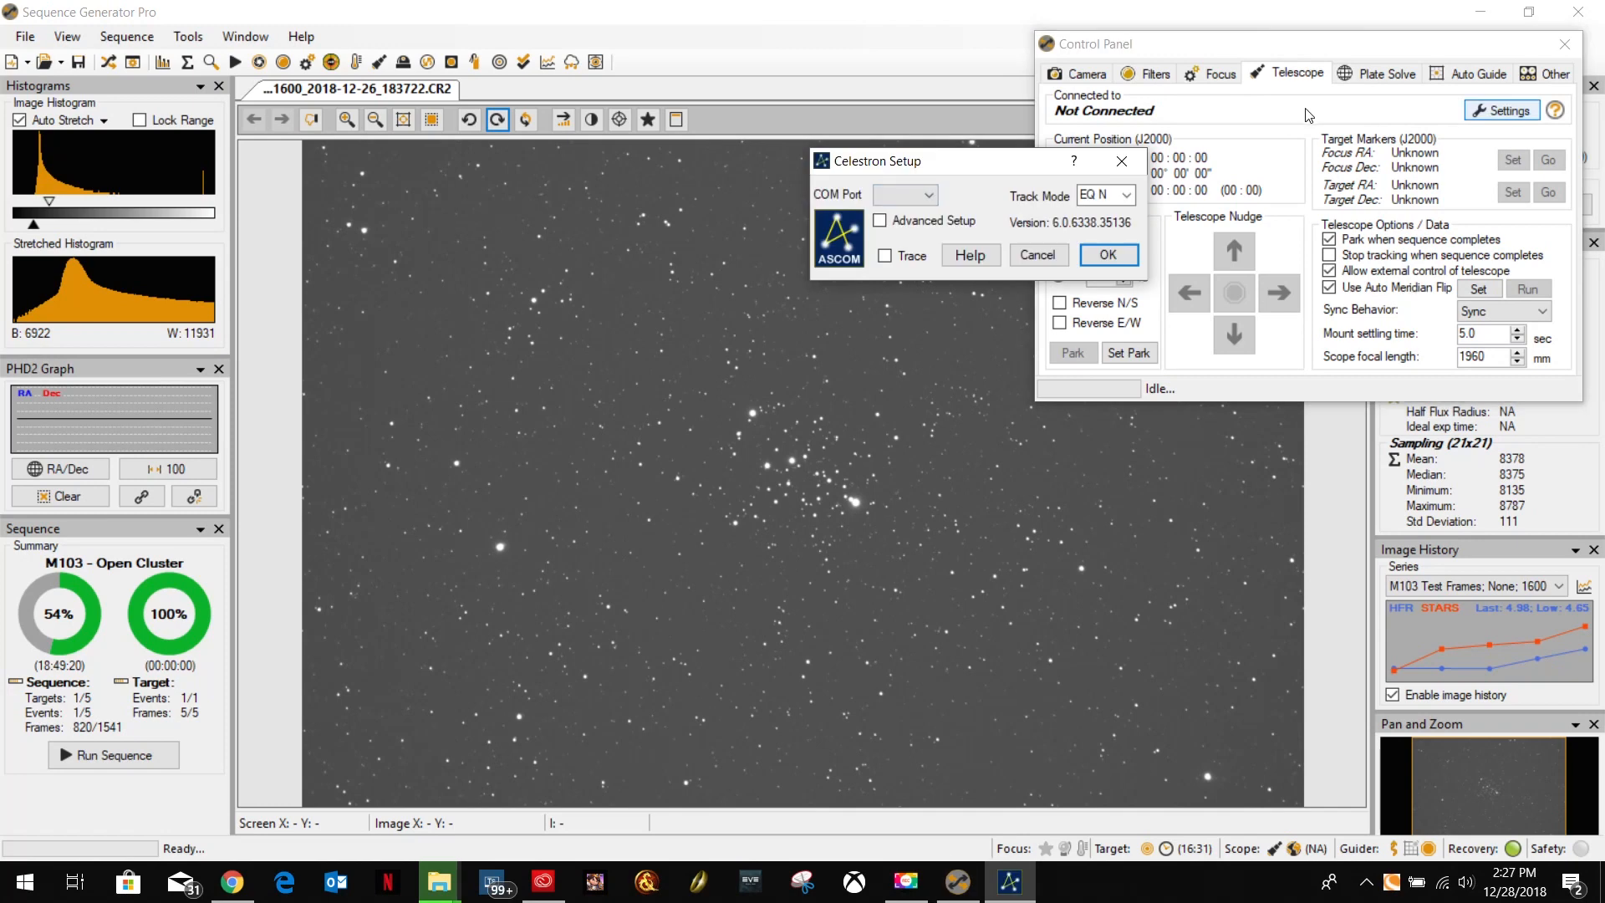
left_click(898, 201)
left_click(920, 204)
left_click(1035, 258)
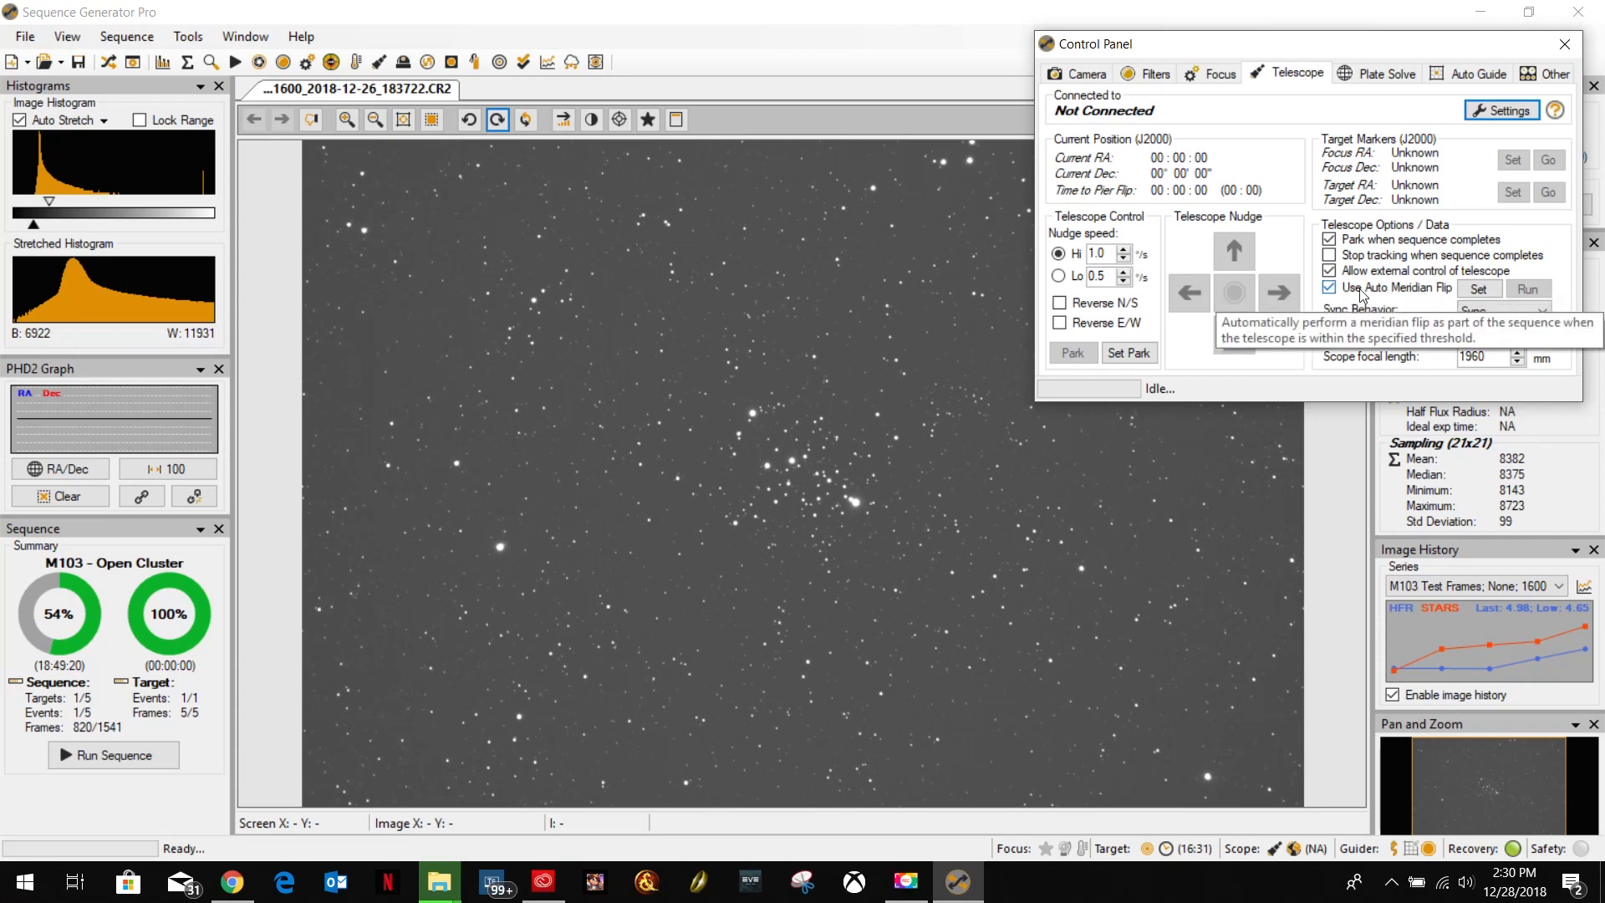
Review the telescope's auto meridian flip options and accept them as set.
left_click(1478, 289)
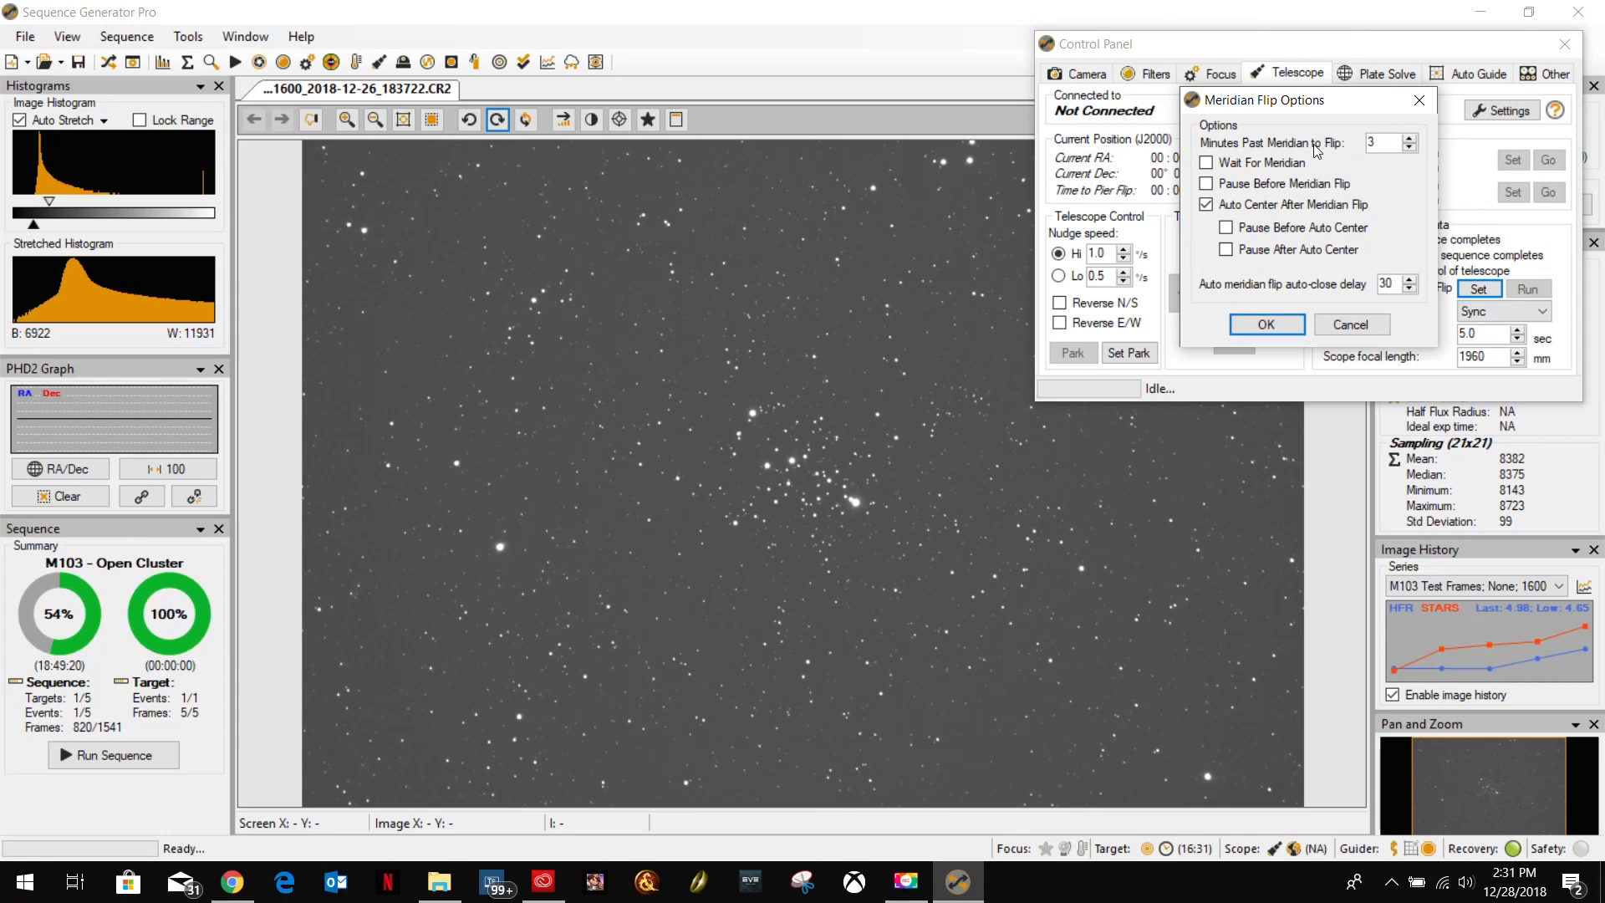
mouse_move(1383, 140)
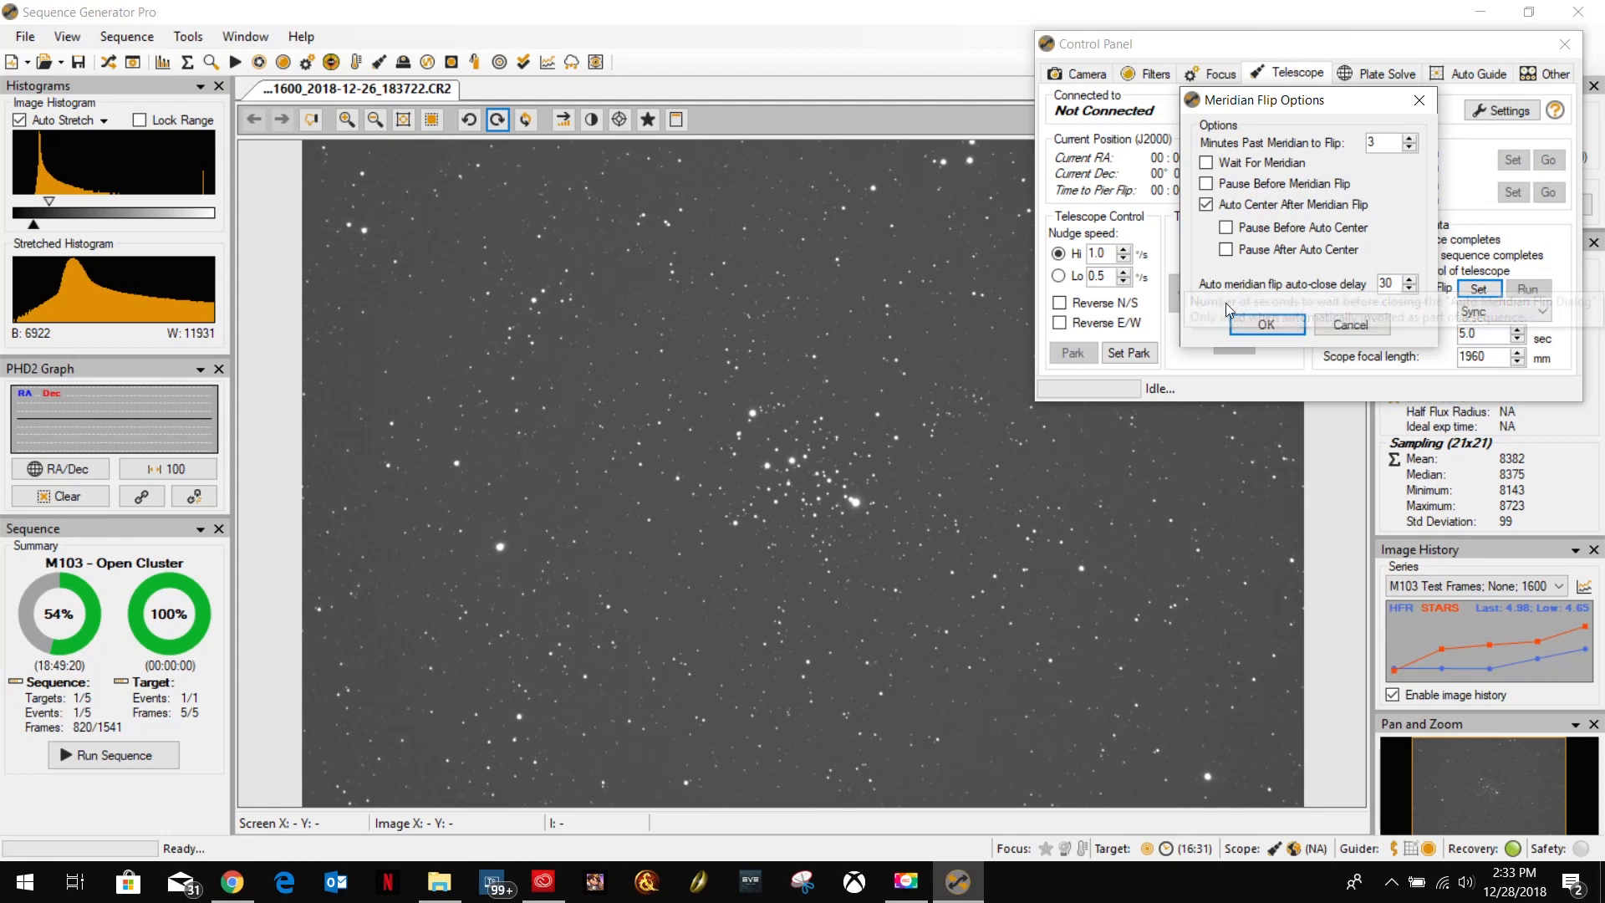
left_click(1262, 327)
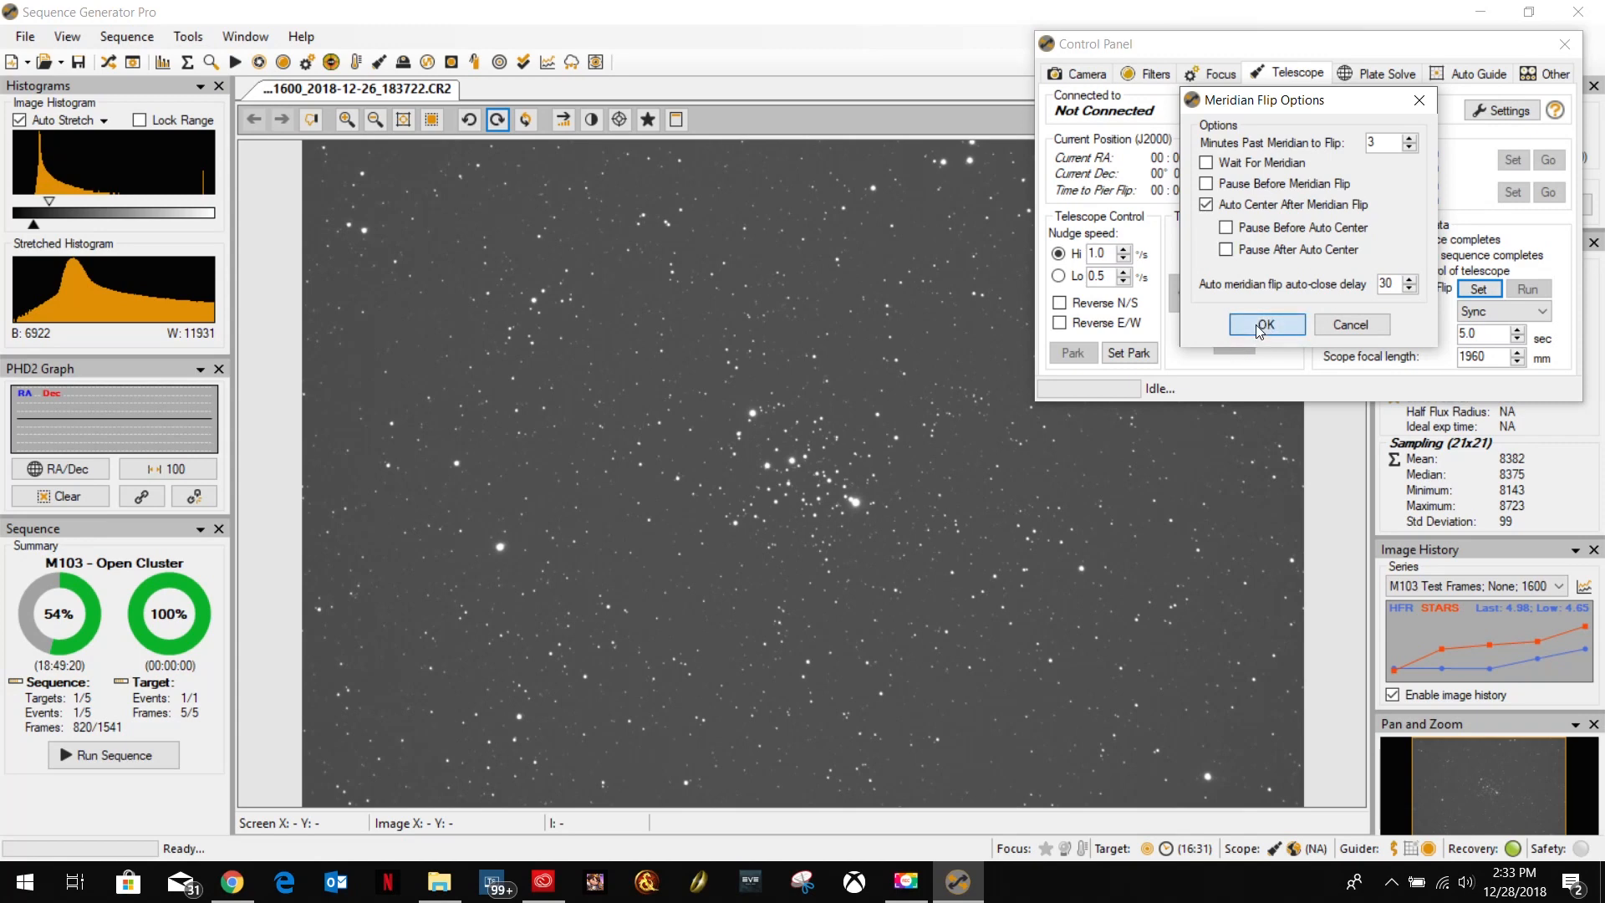
Examine the telescope's sync behavior choices, mount settling time and scope focal length.
left_click(1489, 310)
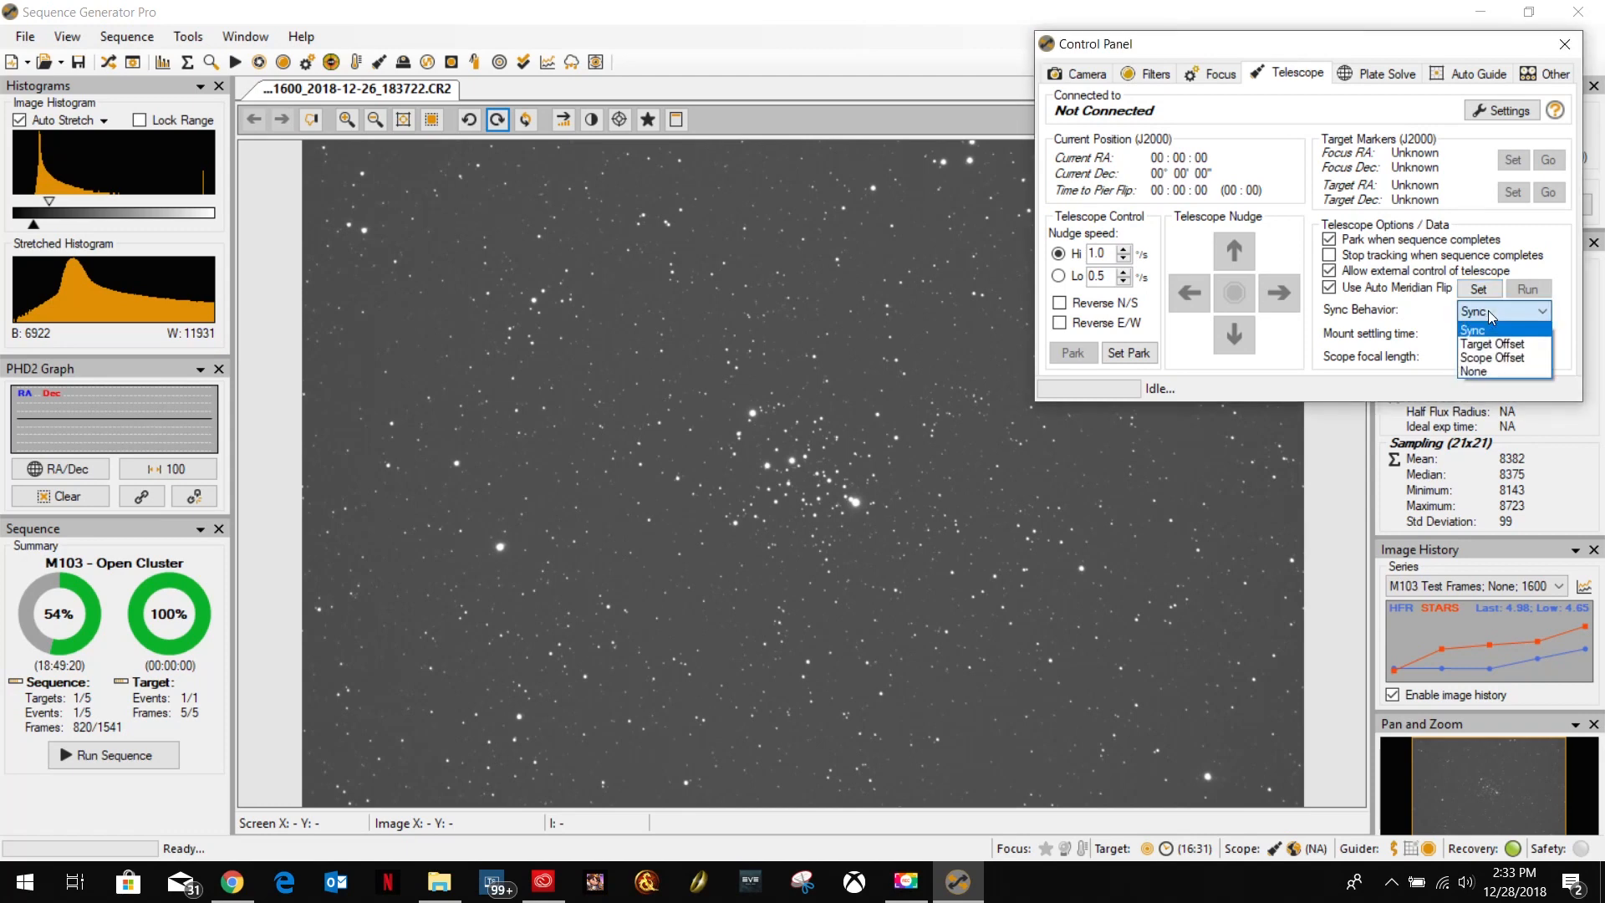
left_click(1487, 310)
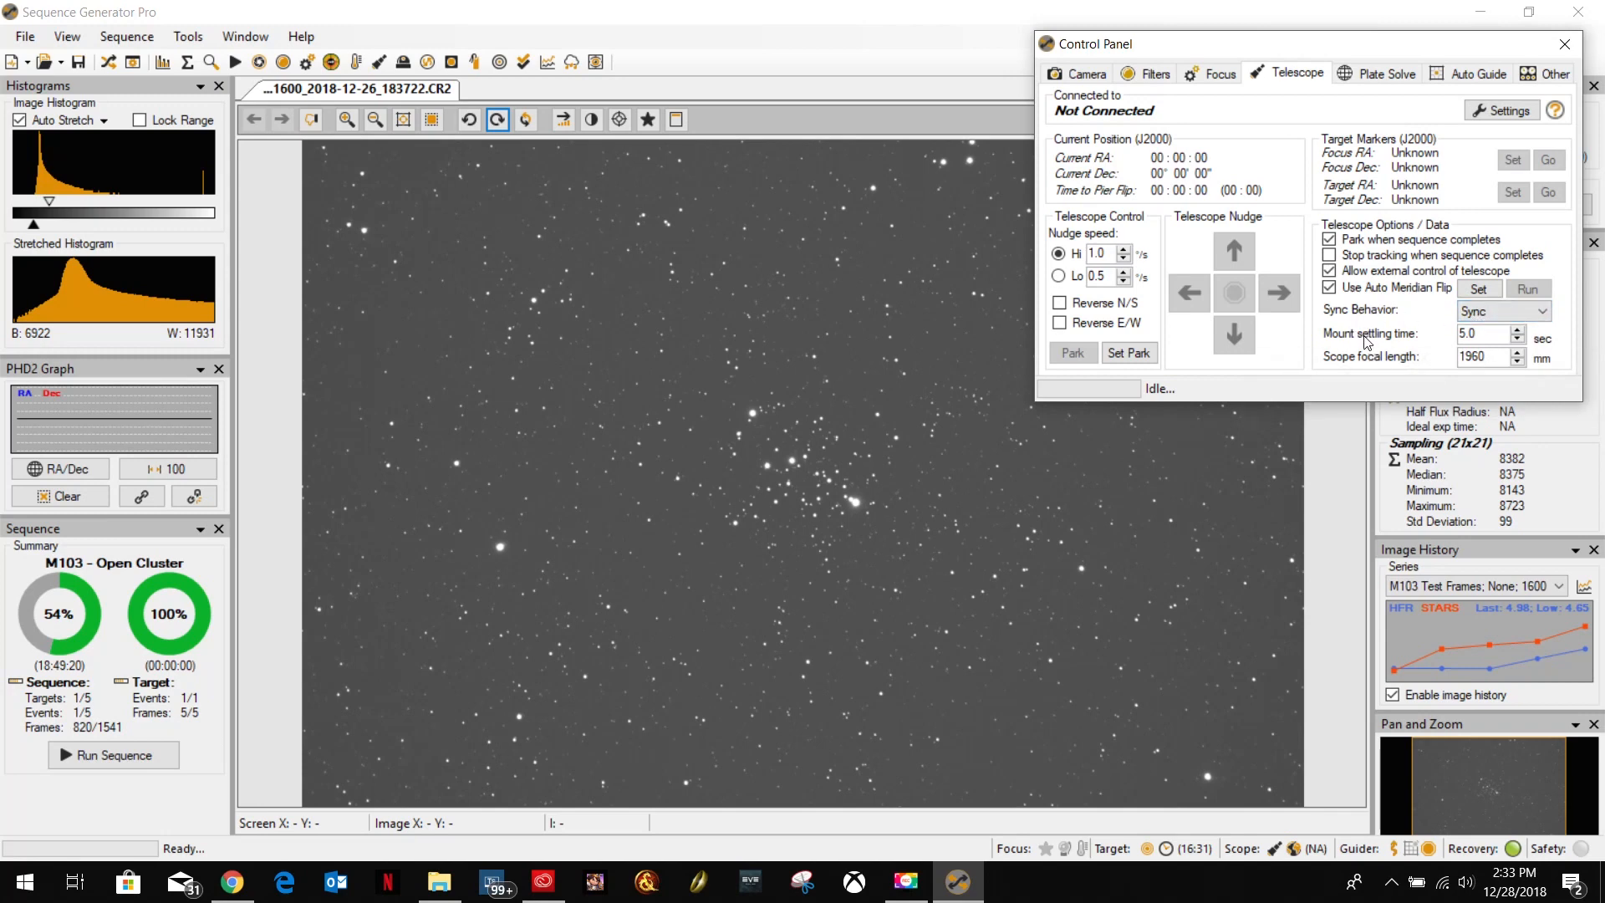
mouse_move(1346, 340)
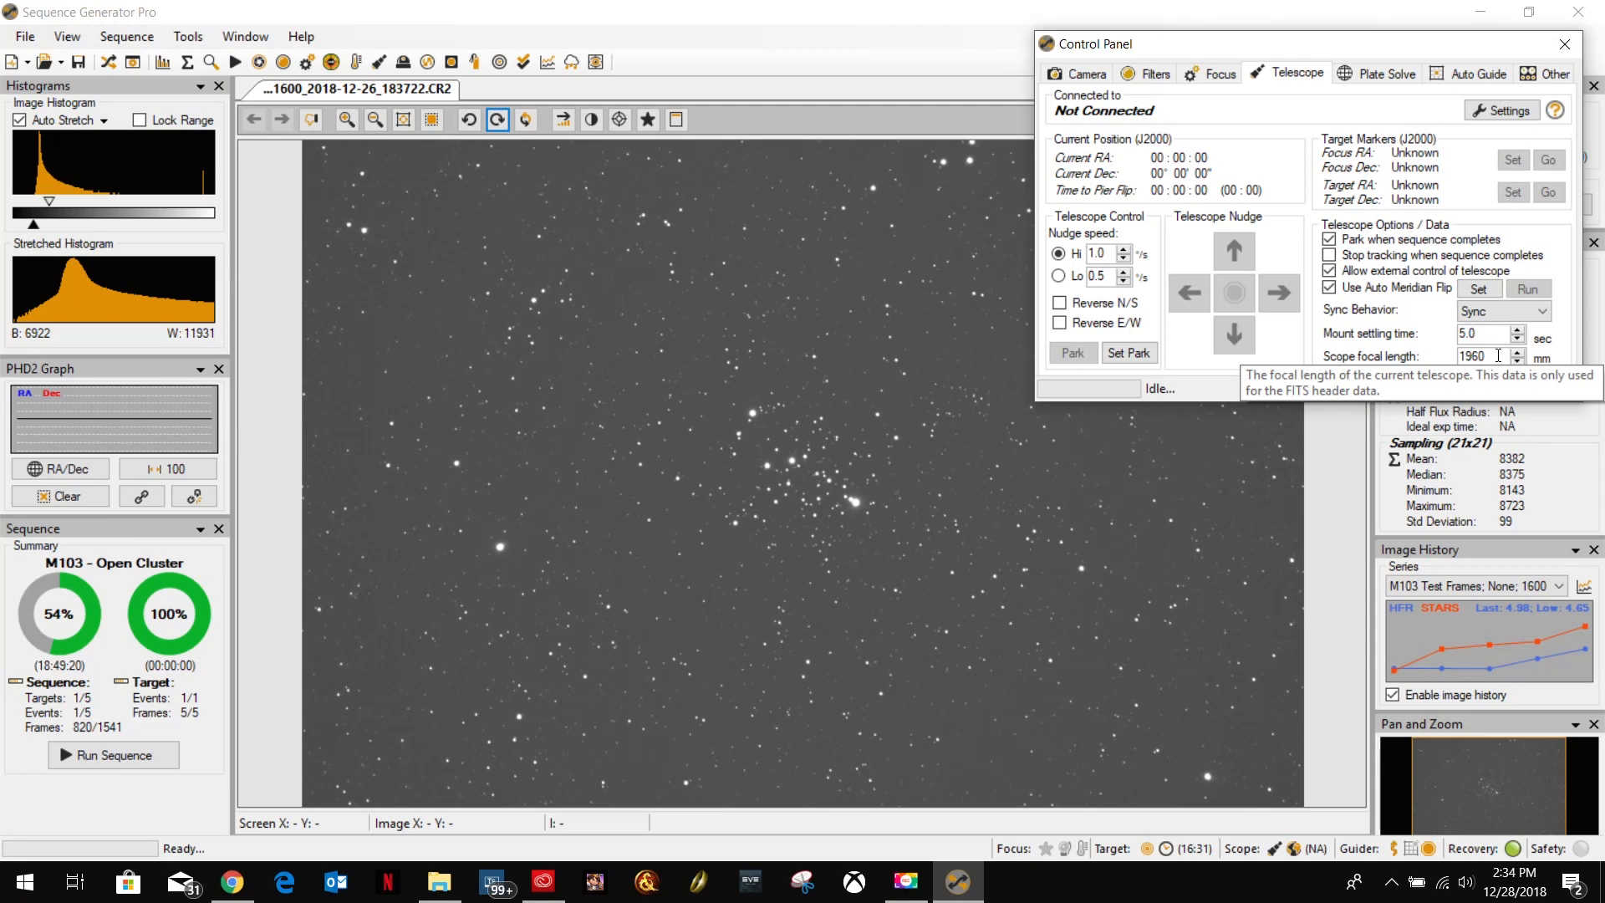
Choose Astrometry.NET as the plate solving interface.
left_click(1381, 73)
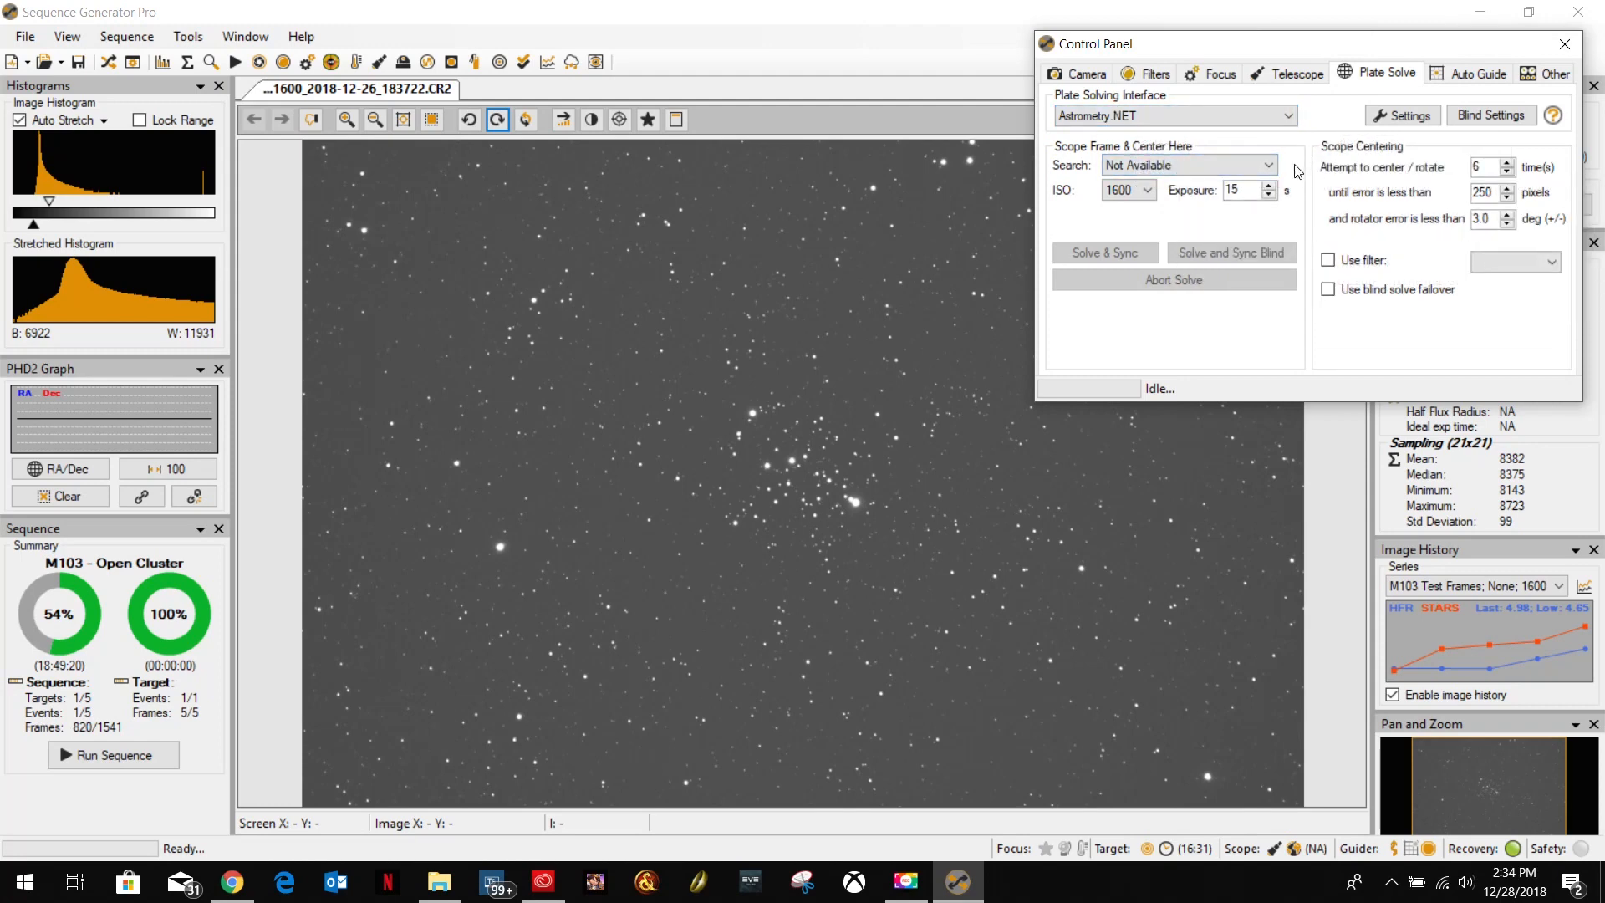
left_click(1291, 117)
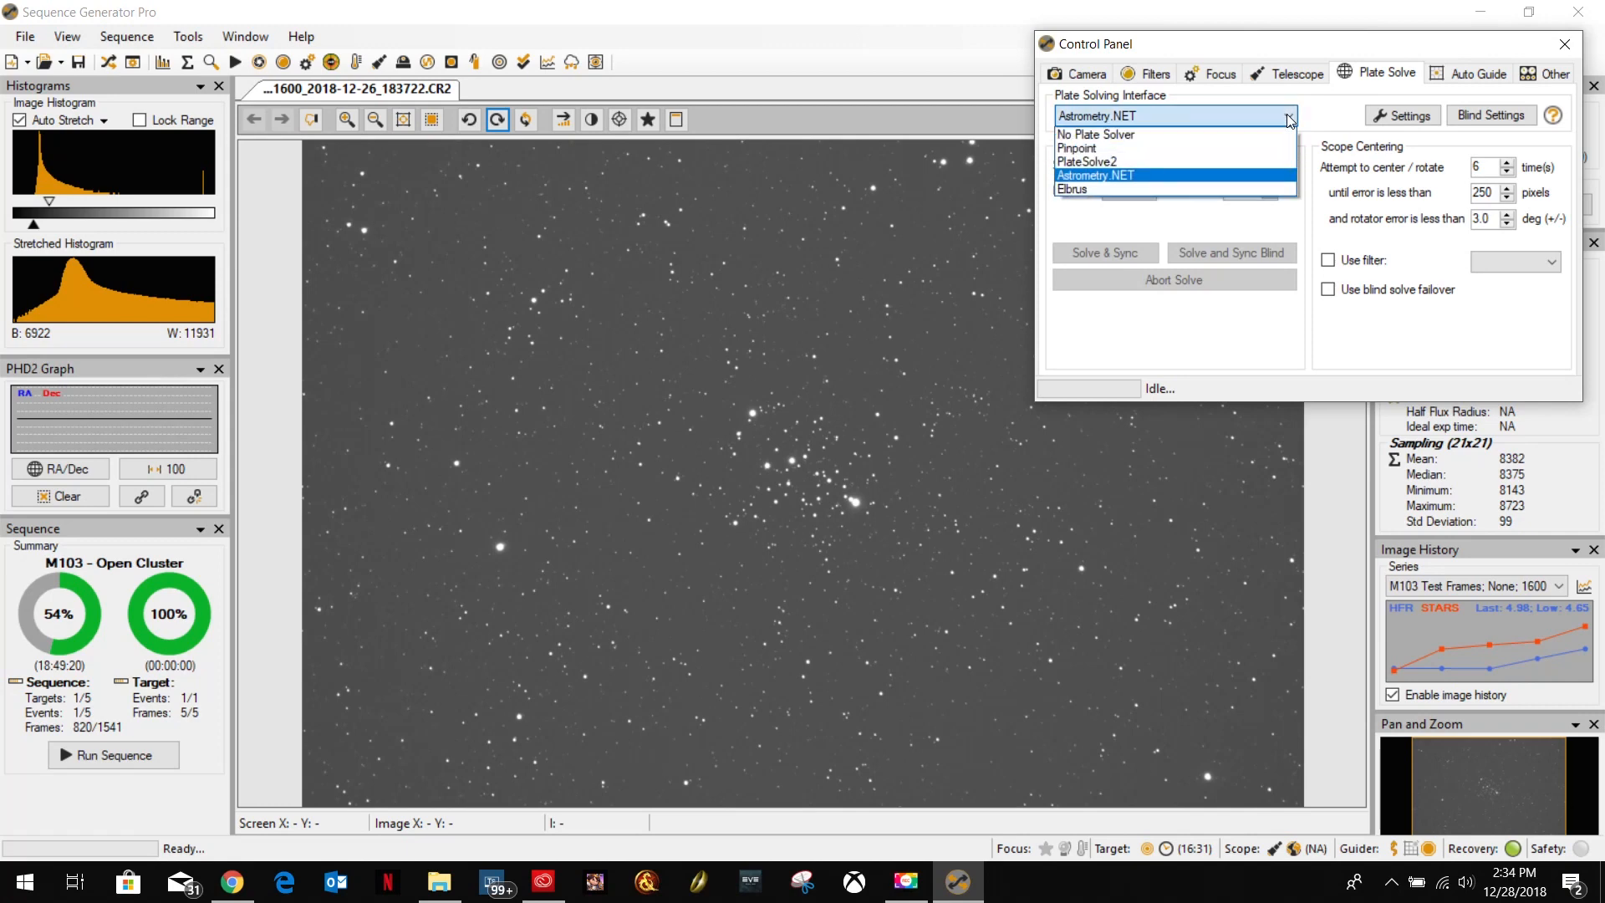
left_click(1107, 175)
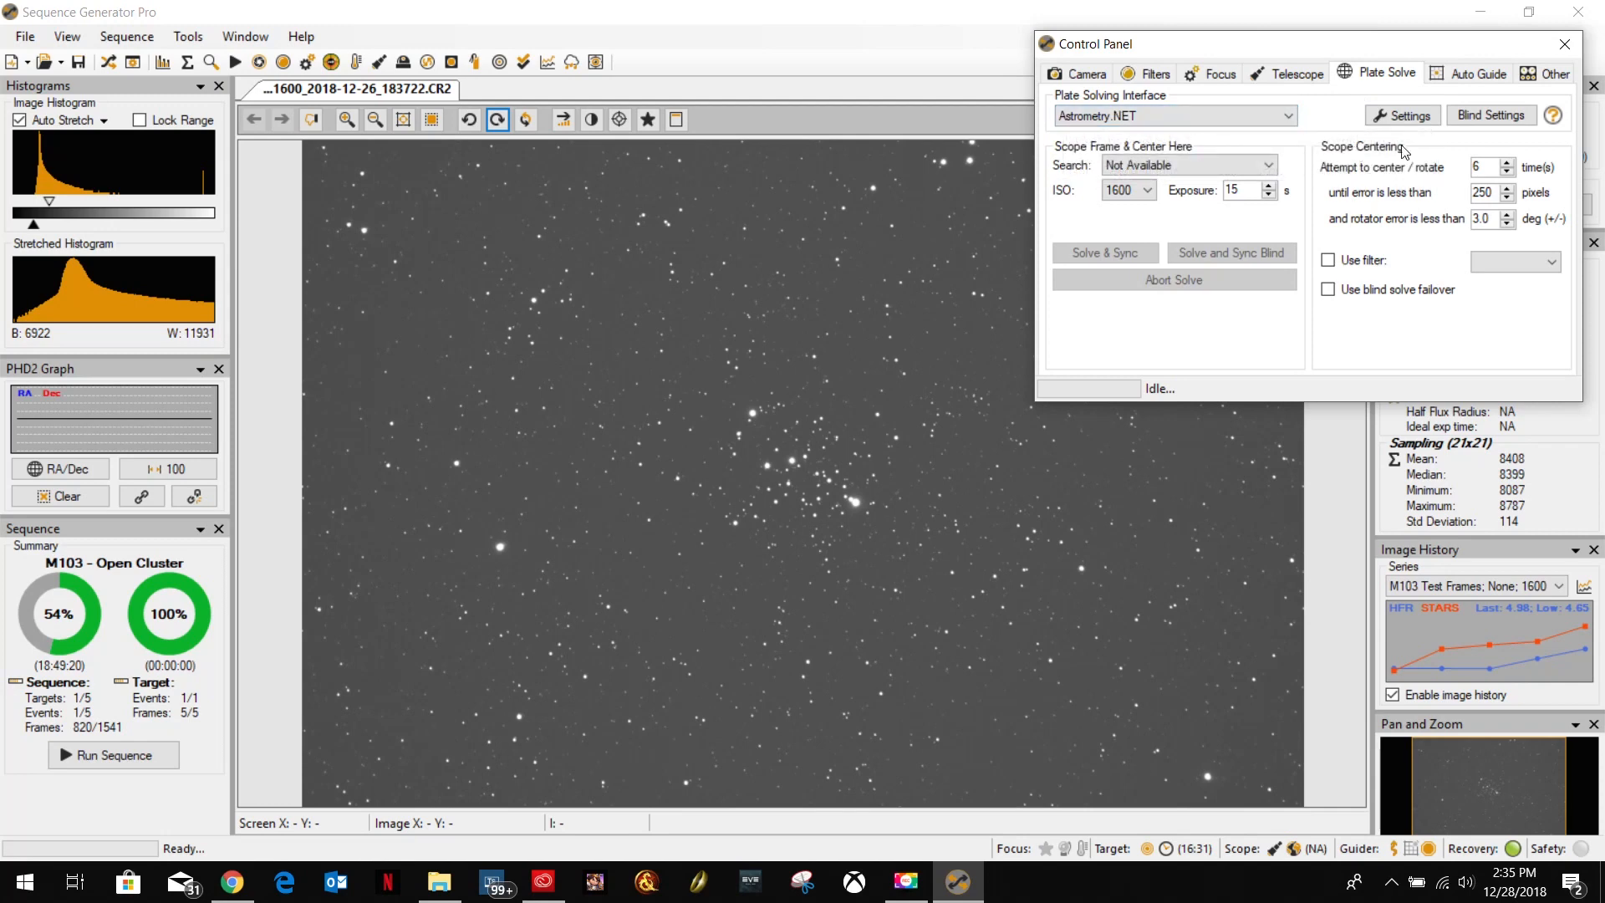
Check the Astrometry.NET end point in the regular and blind plate solve settings, keeping Astrometry.NET as the solver.
left_click(1398, 118)
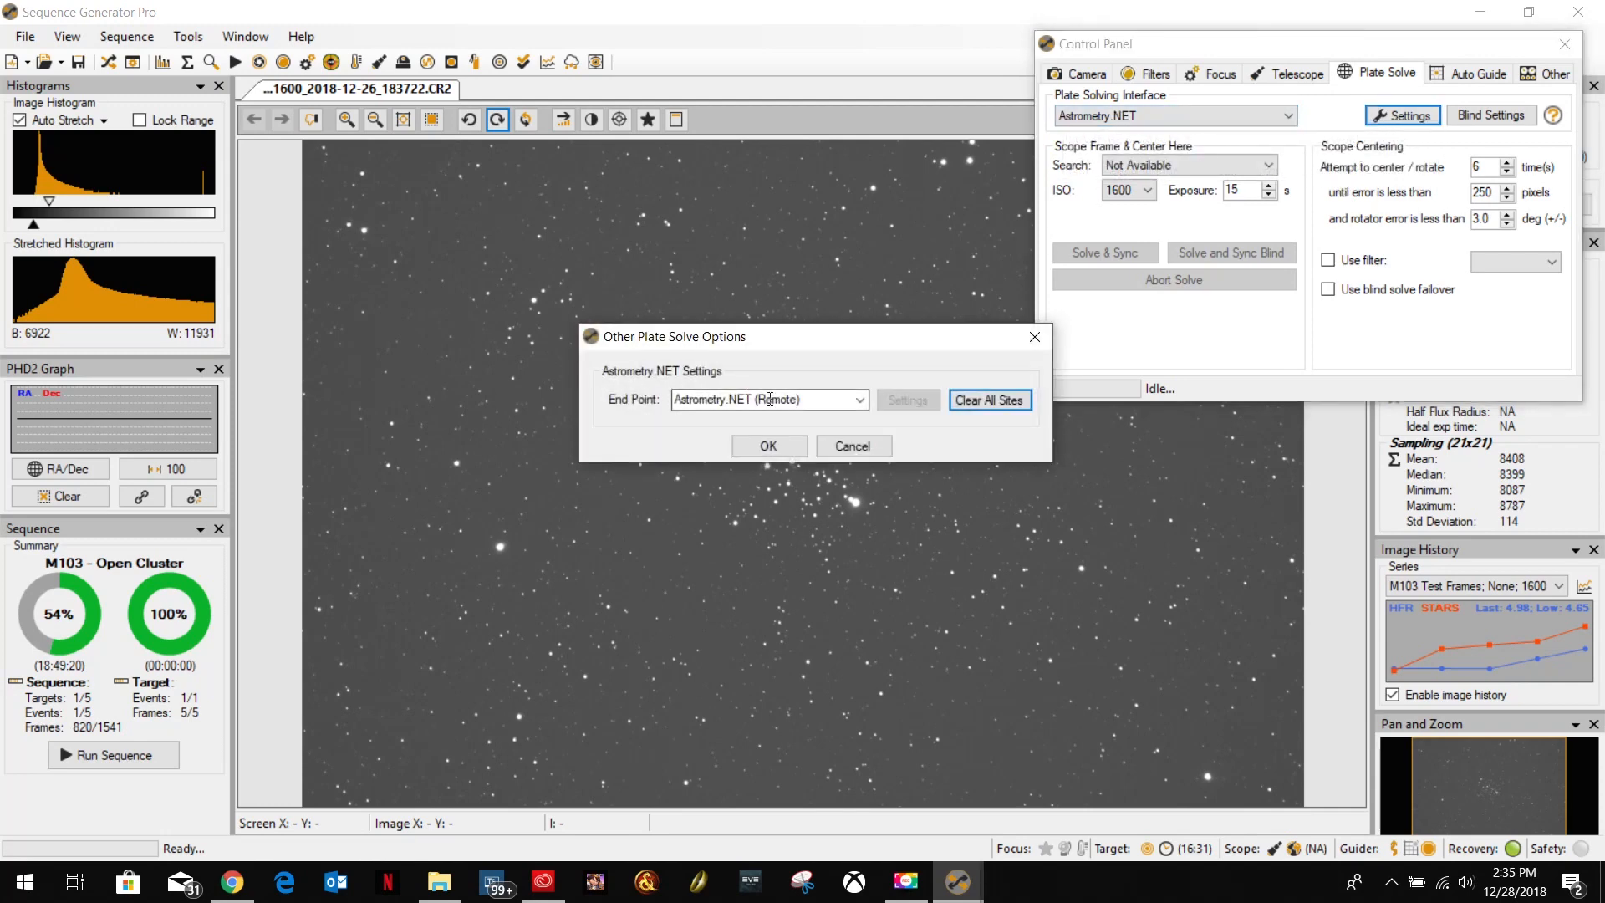
key("Escape")
left_click(1490, 115)
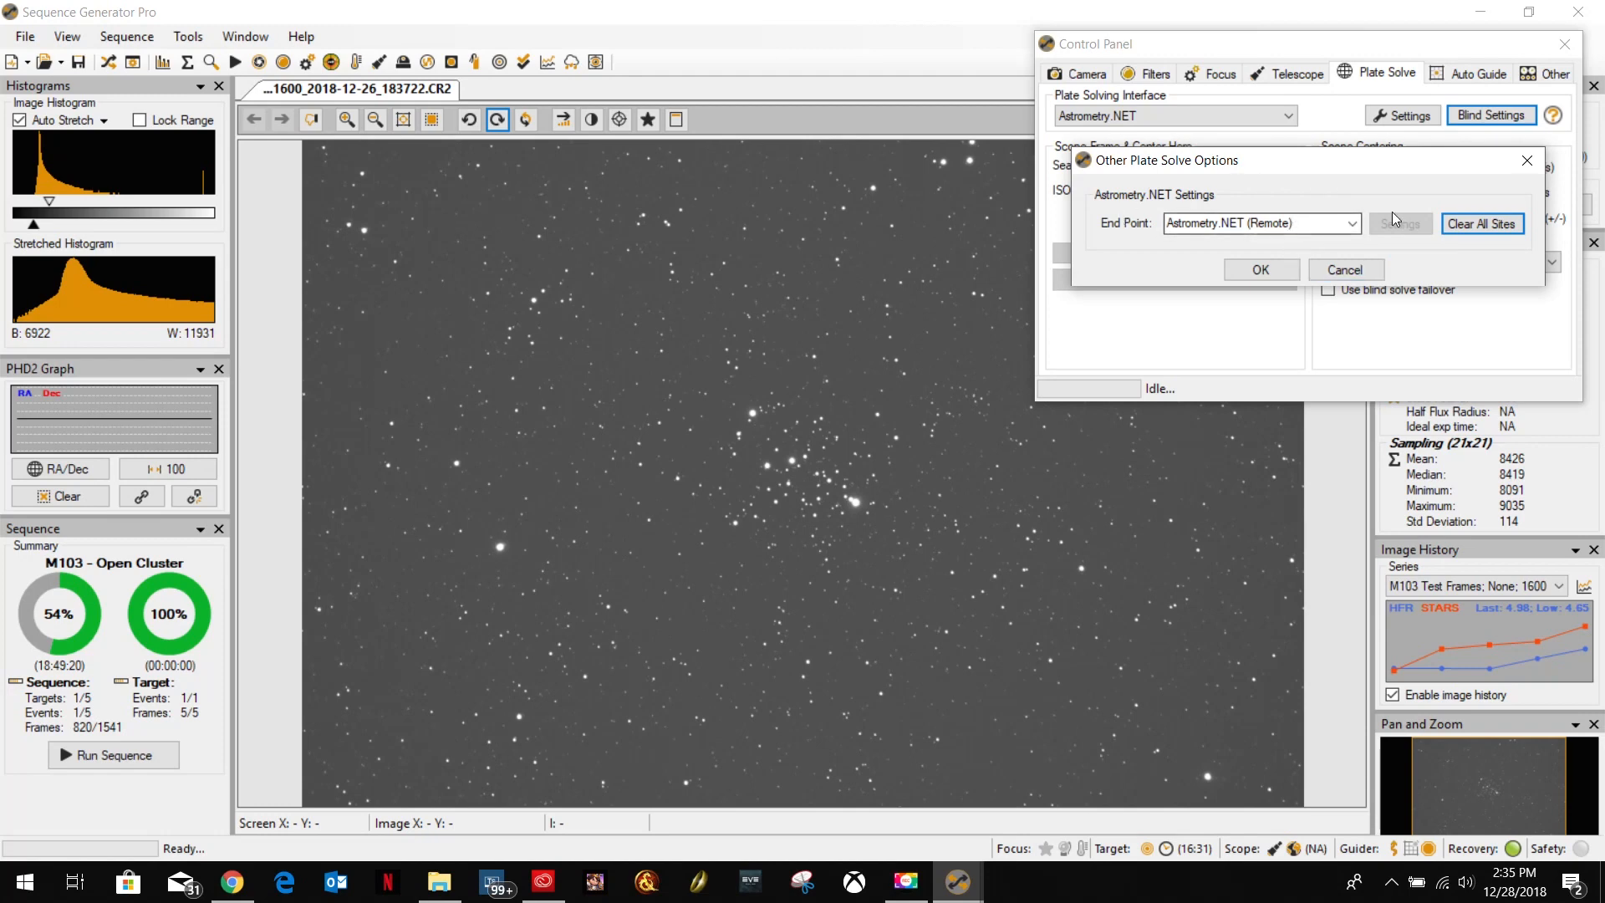
left_click(1260, 269)
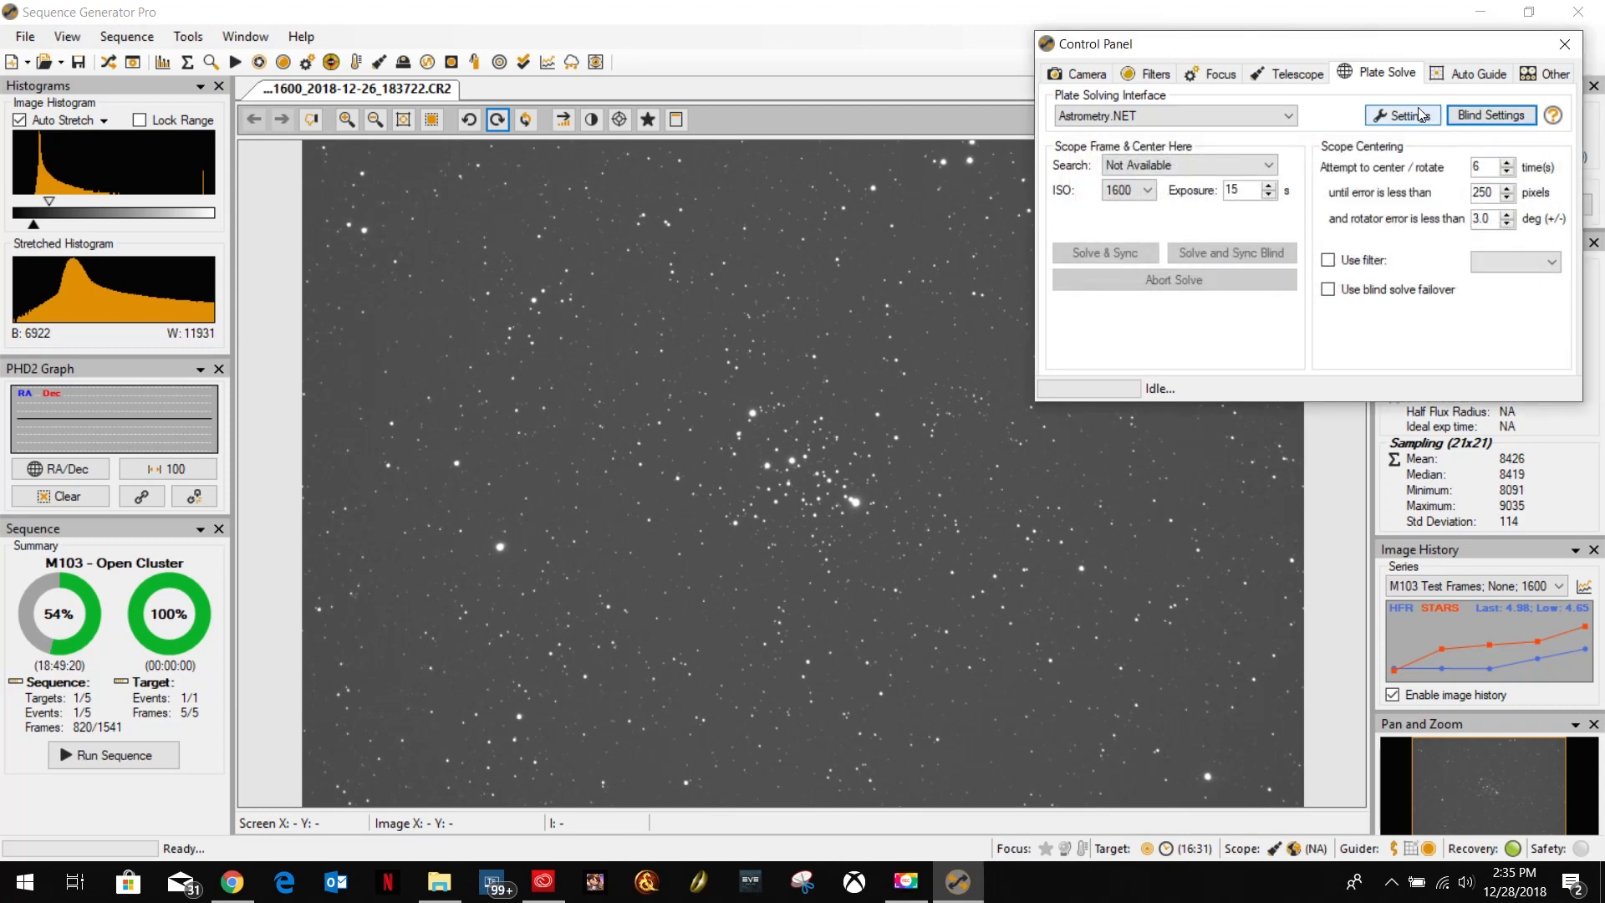
left_click(1134, 127)
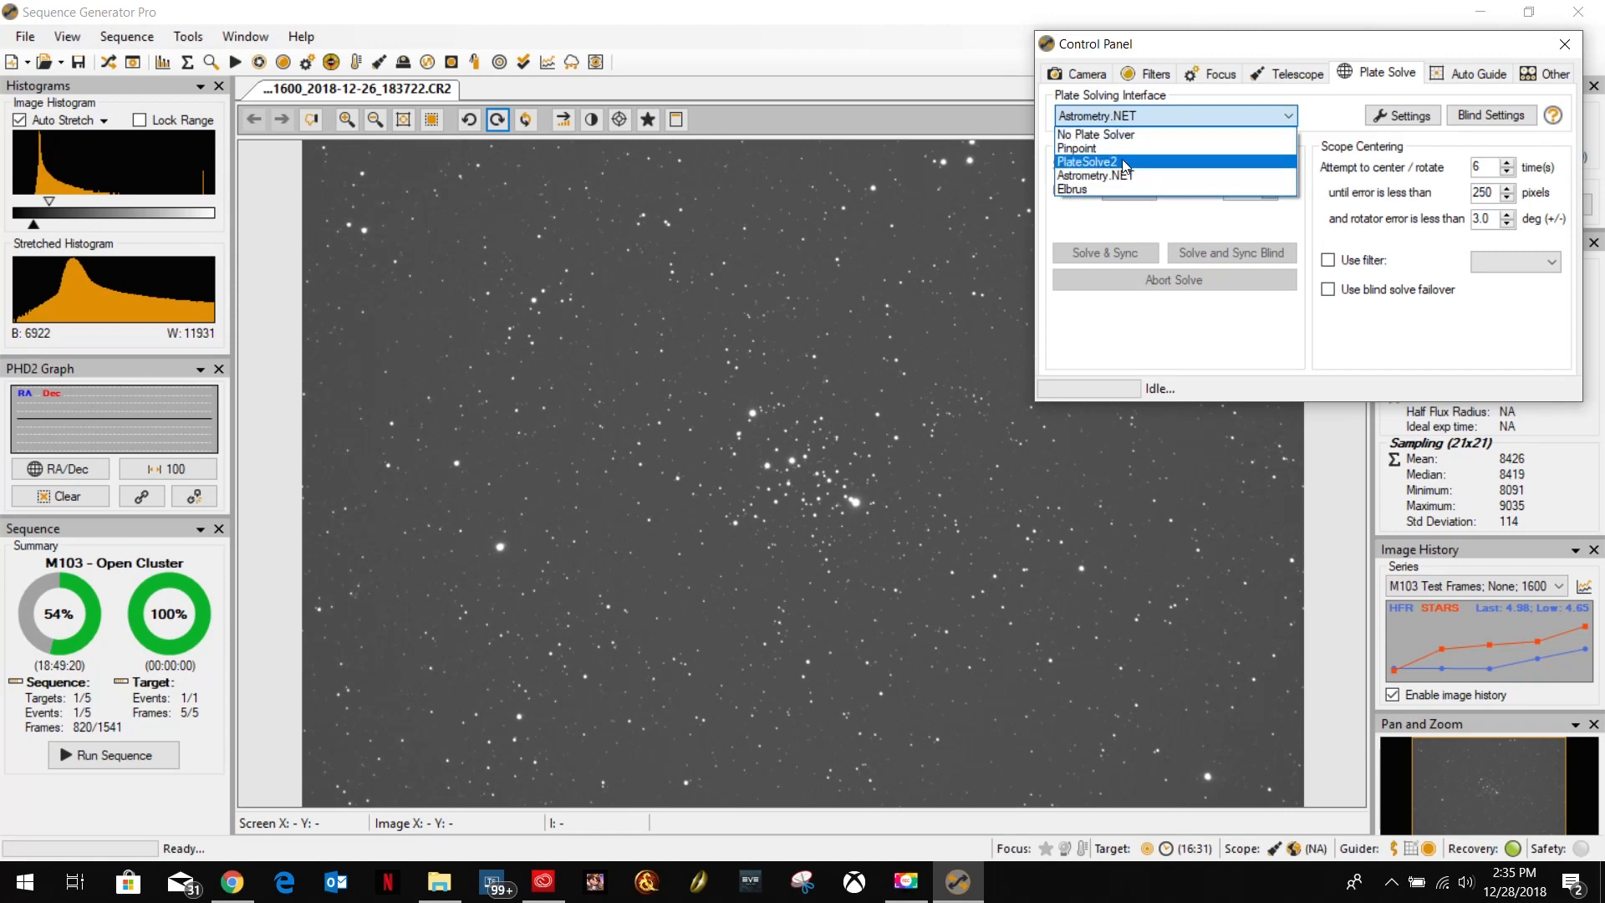
left_click(1123, 176)
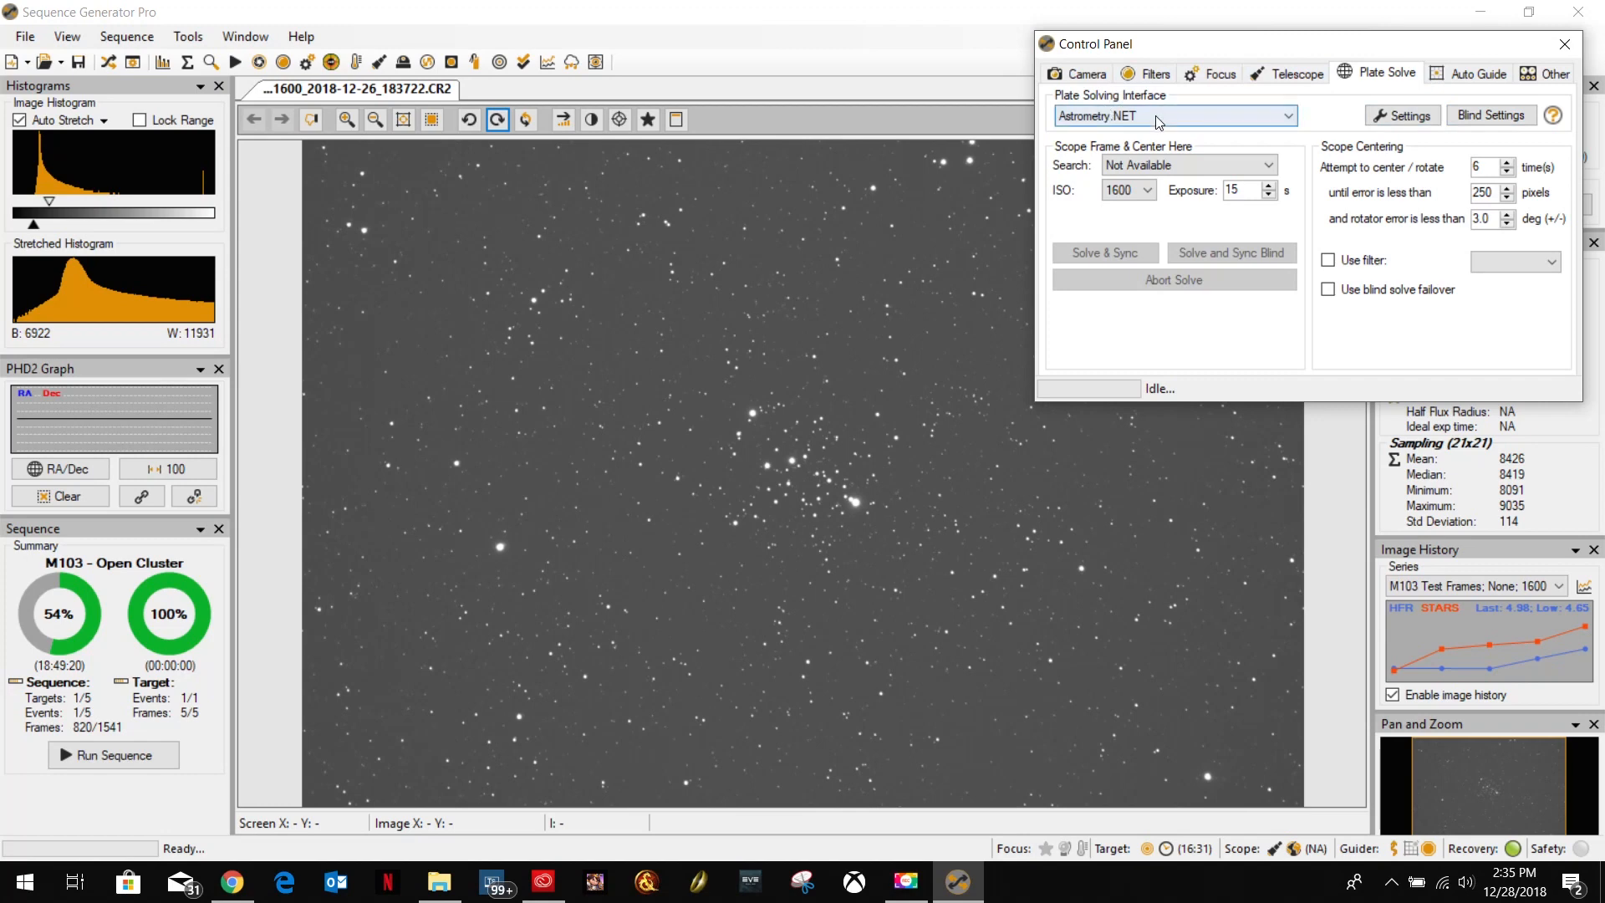
Select ISO 1600 for the scope frame and center exposures, and check the search and filter choices.
left_click(1261, 166)
left_click(1182, 164)
left_click(1125, 190)
left_click(1124, 191)
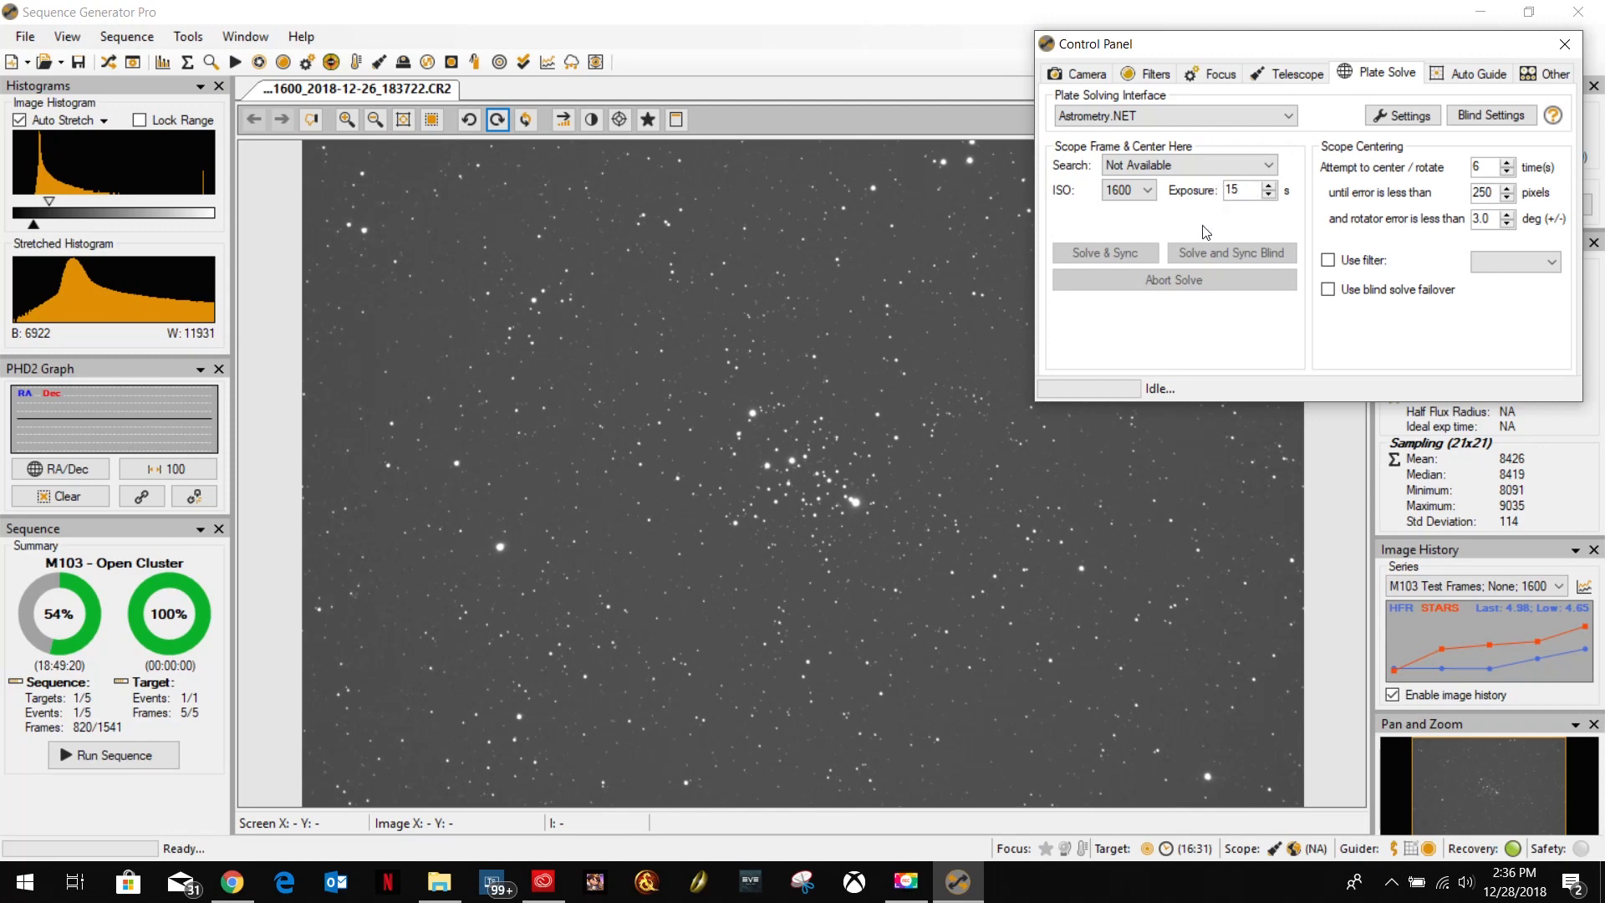
left_click(1136, 190)
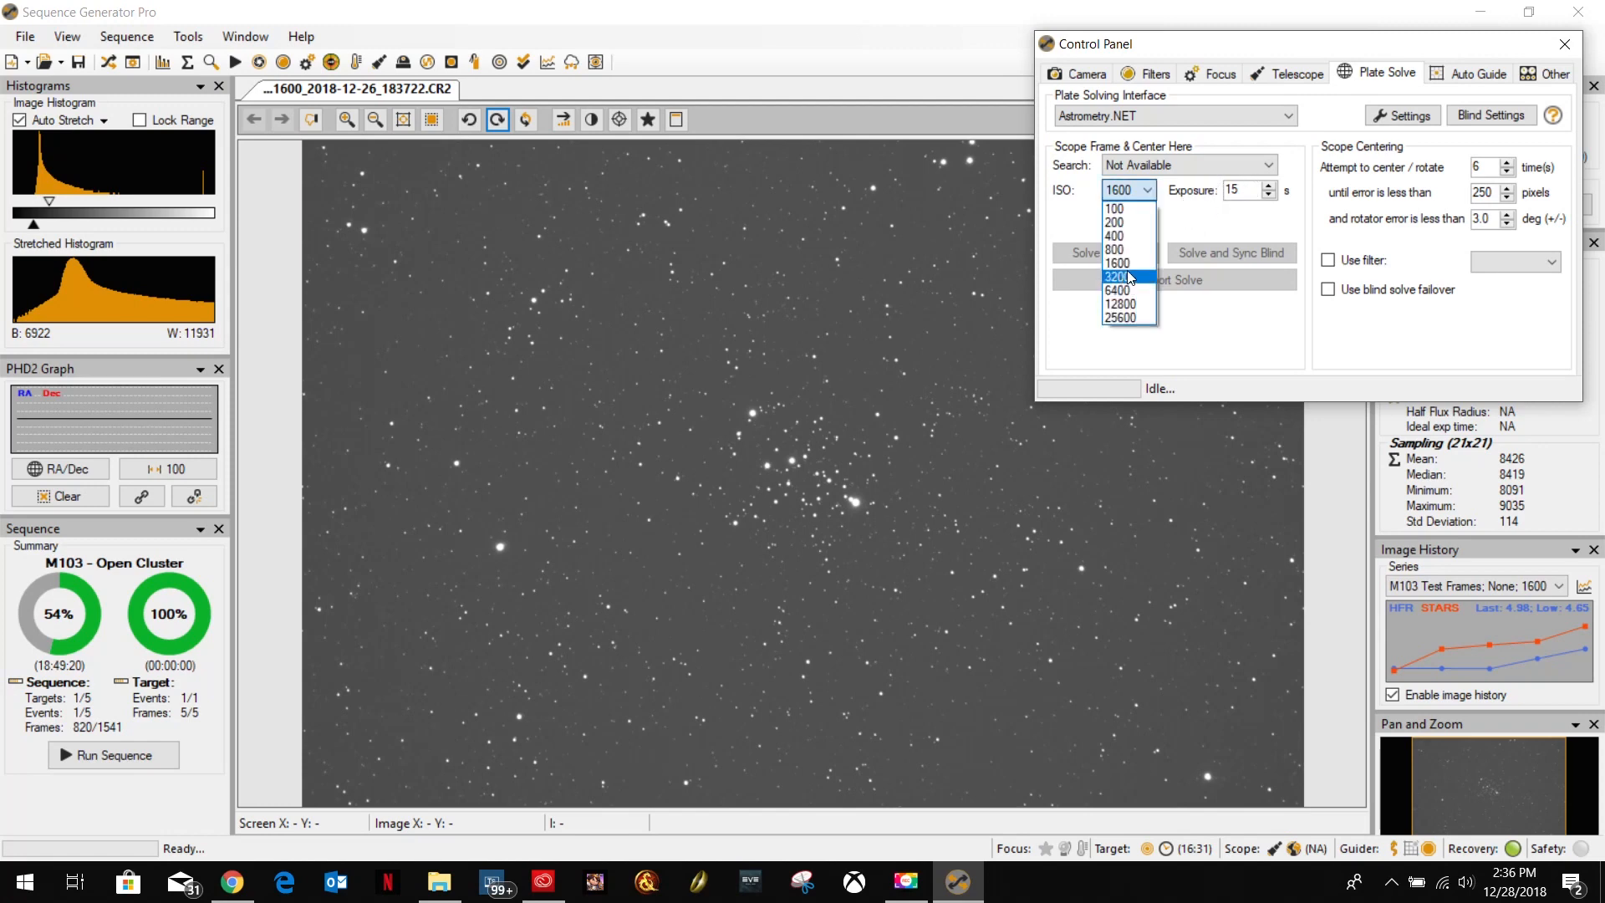
left_click(1121, 262)
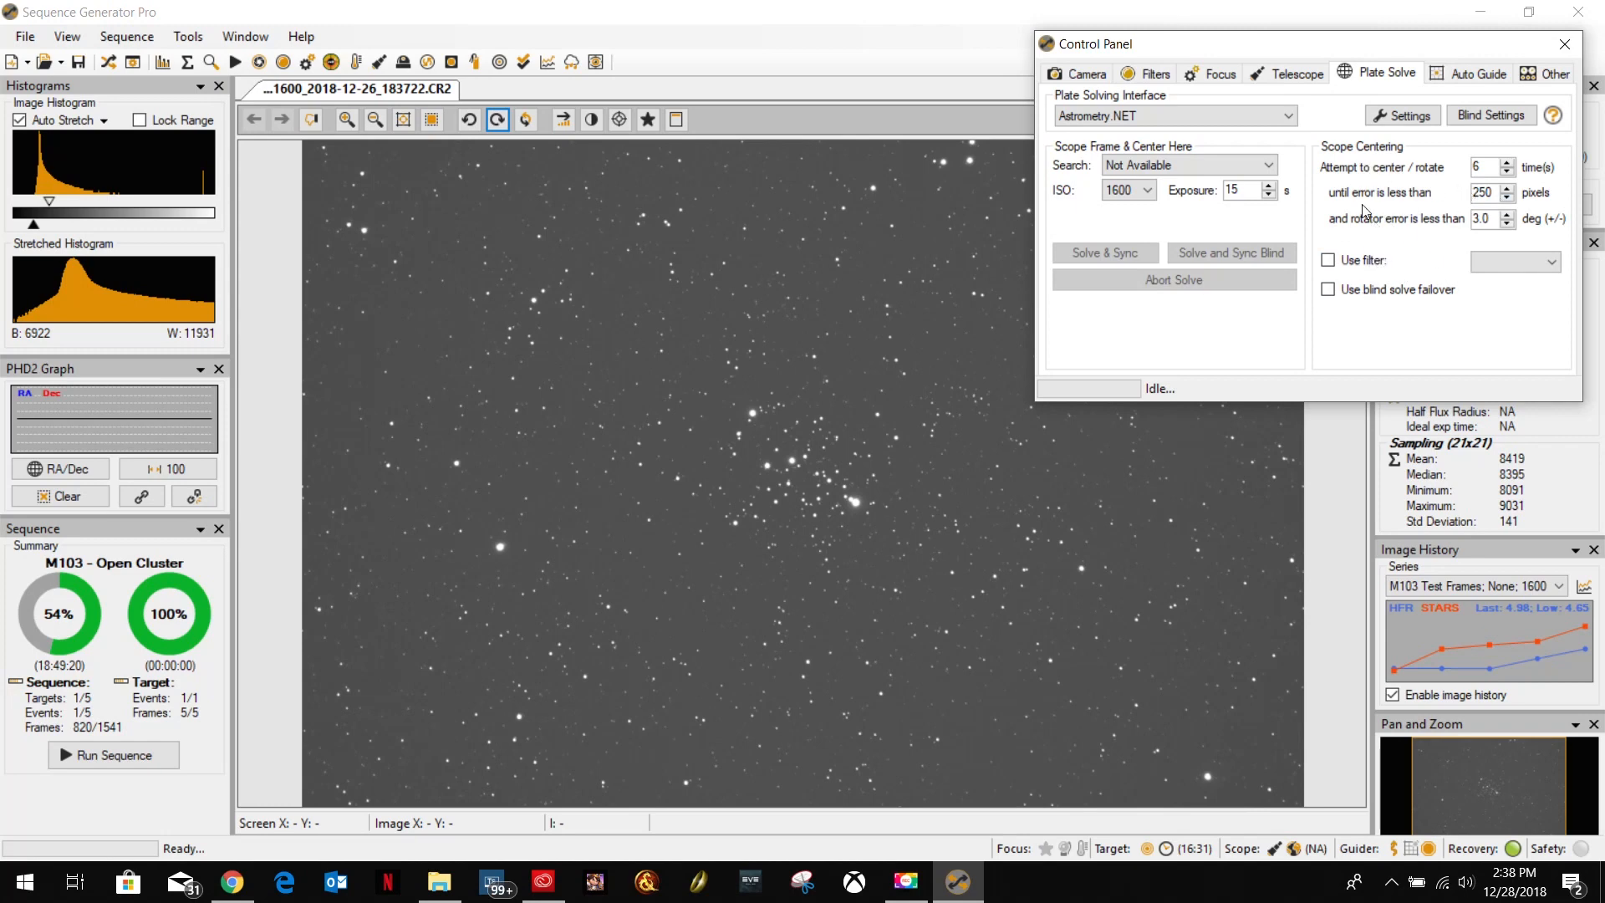
left_click(1499, 265)
left_click(1500, 266)
Review the guiding interface choices in the auto guide settings, keeping PHD2 selected.
left_click(1472, 73)
left_click(1175, 125)
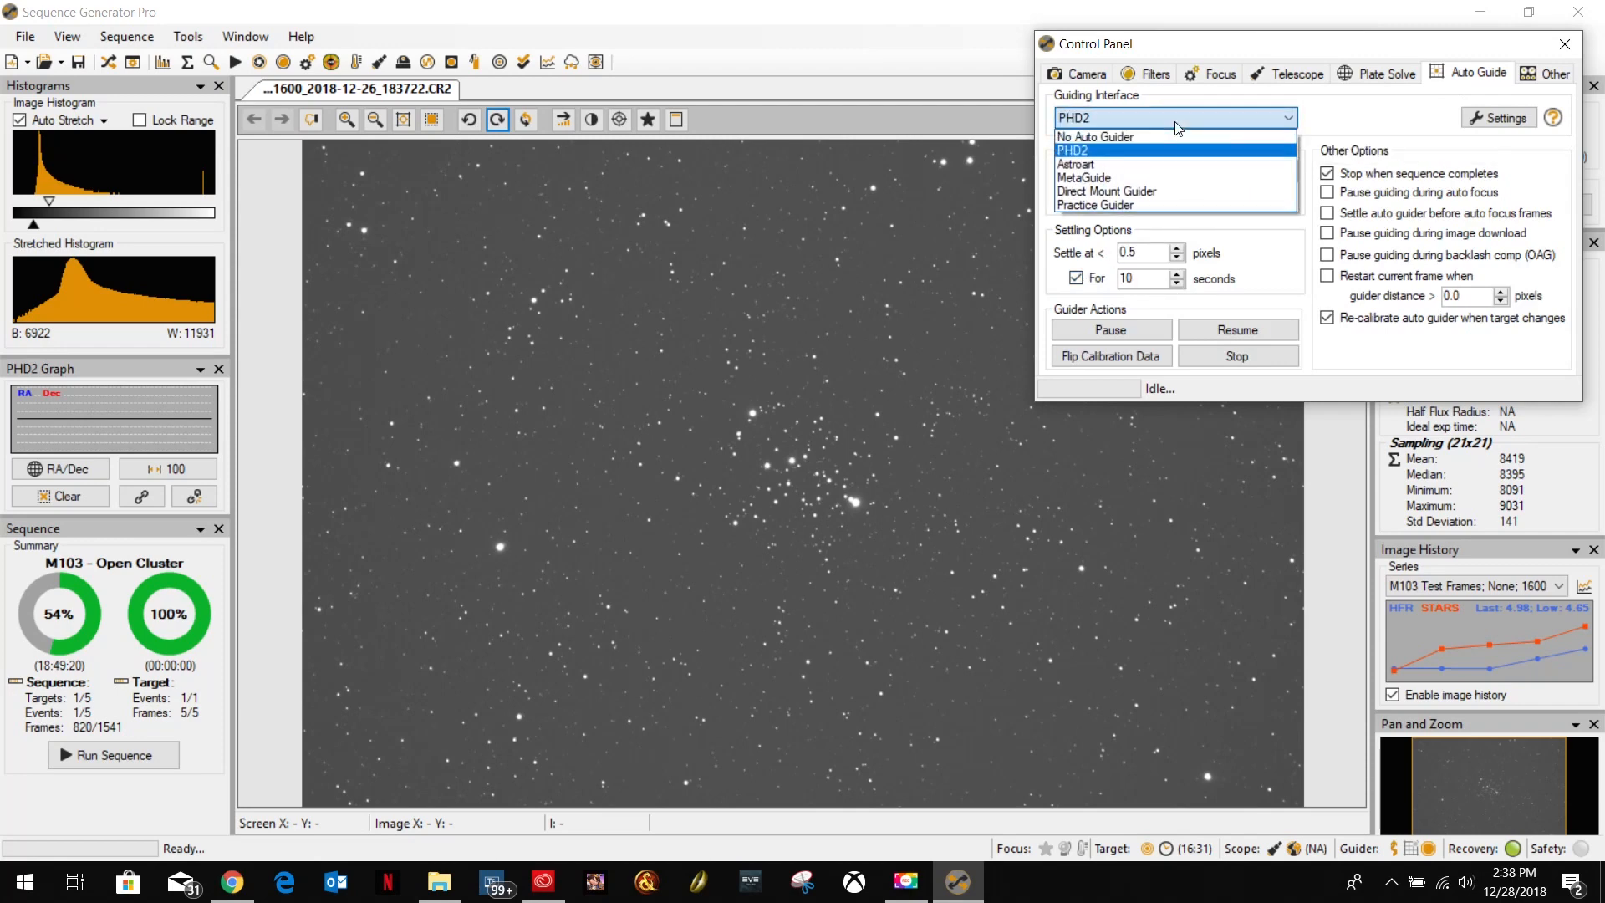
left_click(1100, 117)
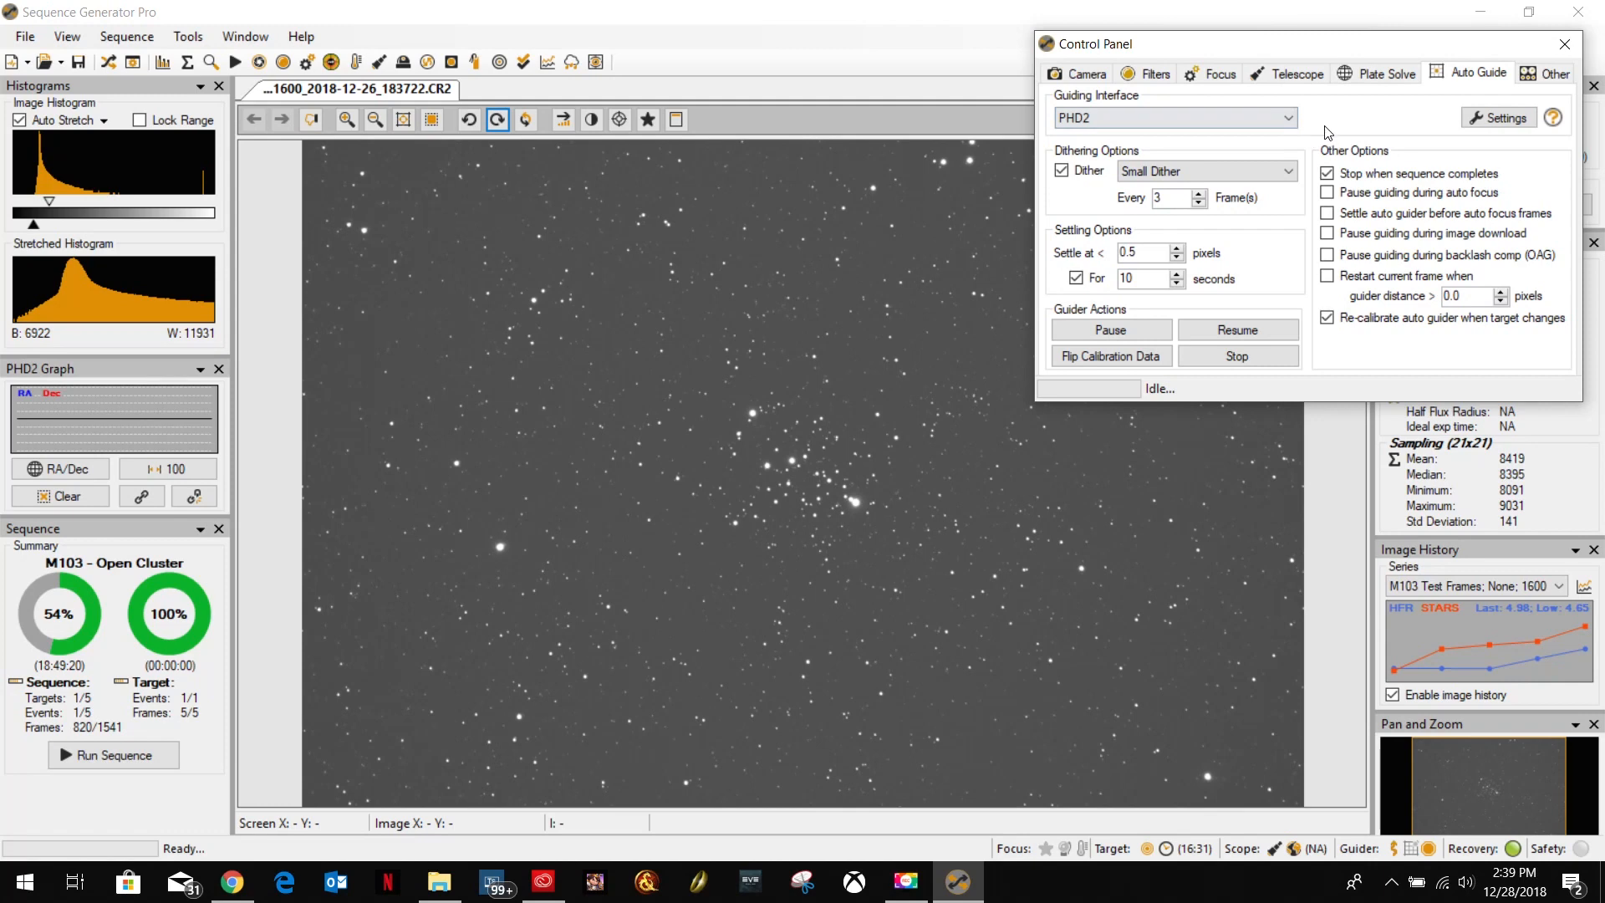
Open the PHD2 connection settings and minimize the PHD2 Guiding window that starts with them.
left_click(1496, 118)
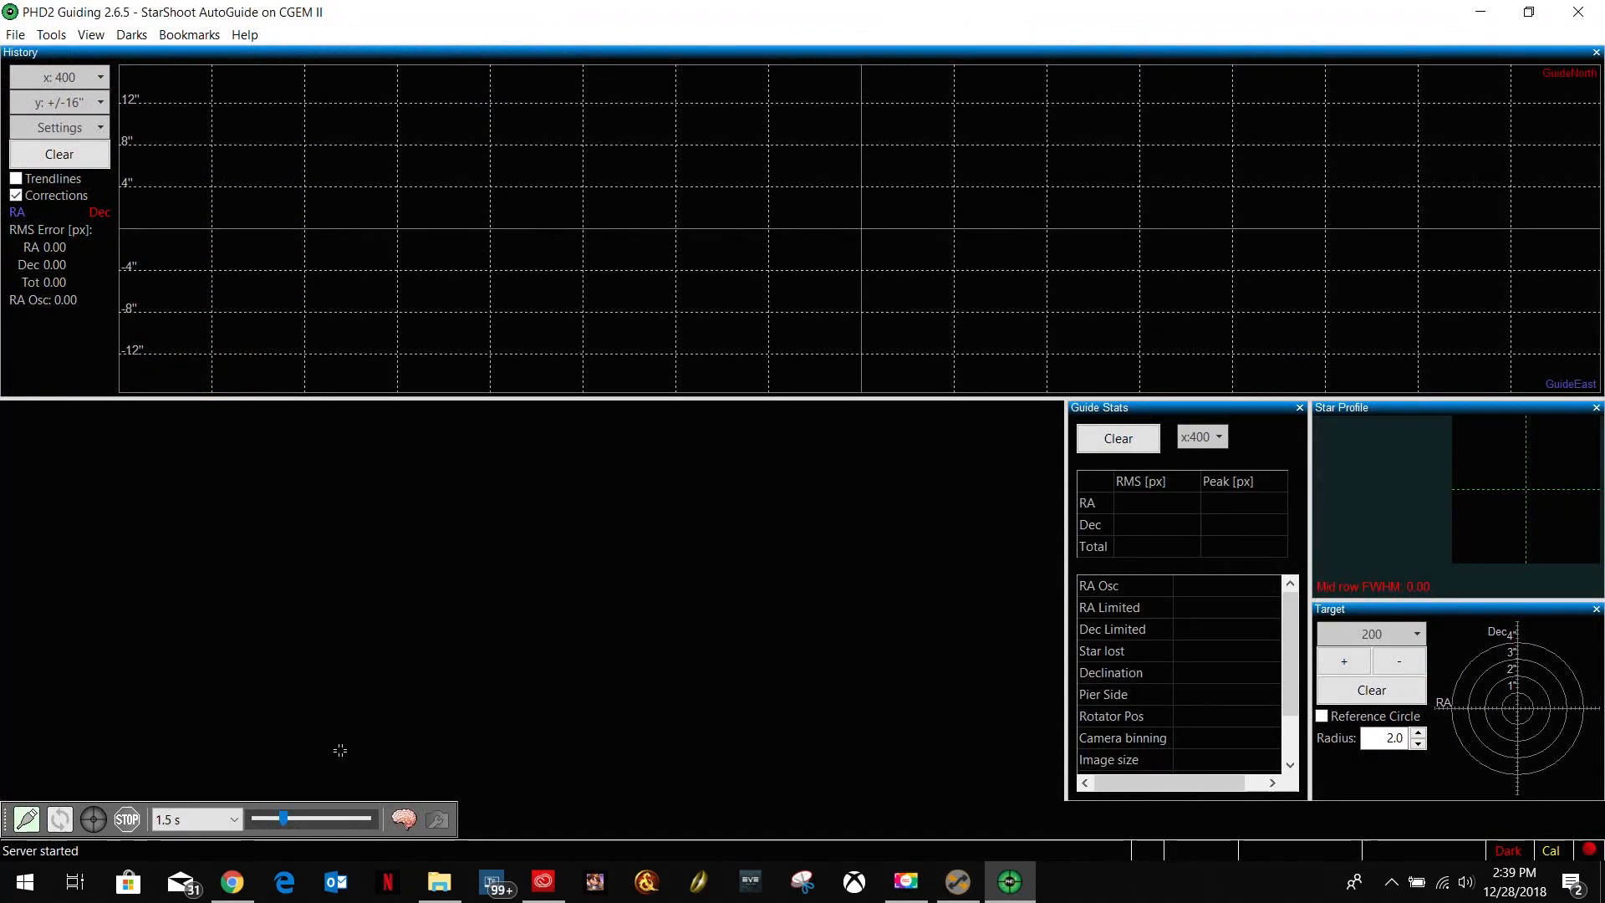
left_click(958, 881)
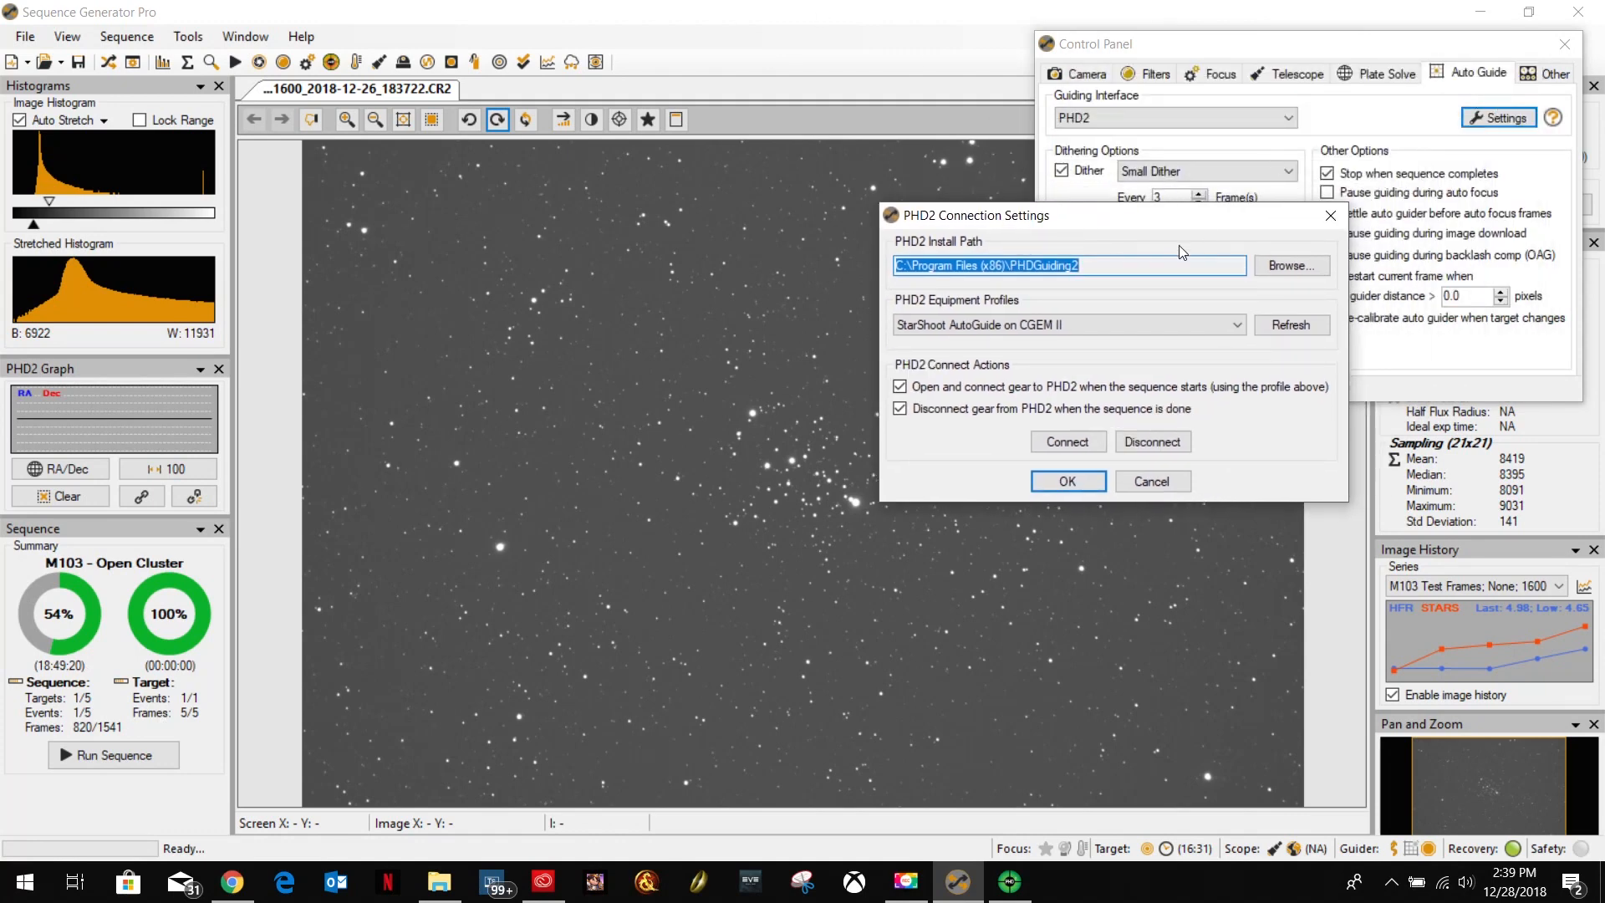
left_click(1009, 881)
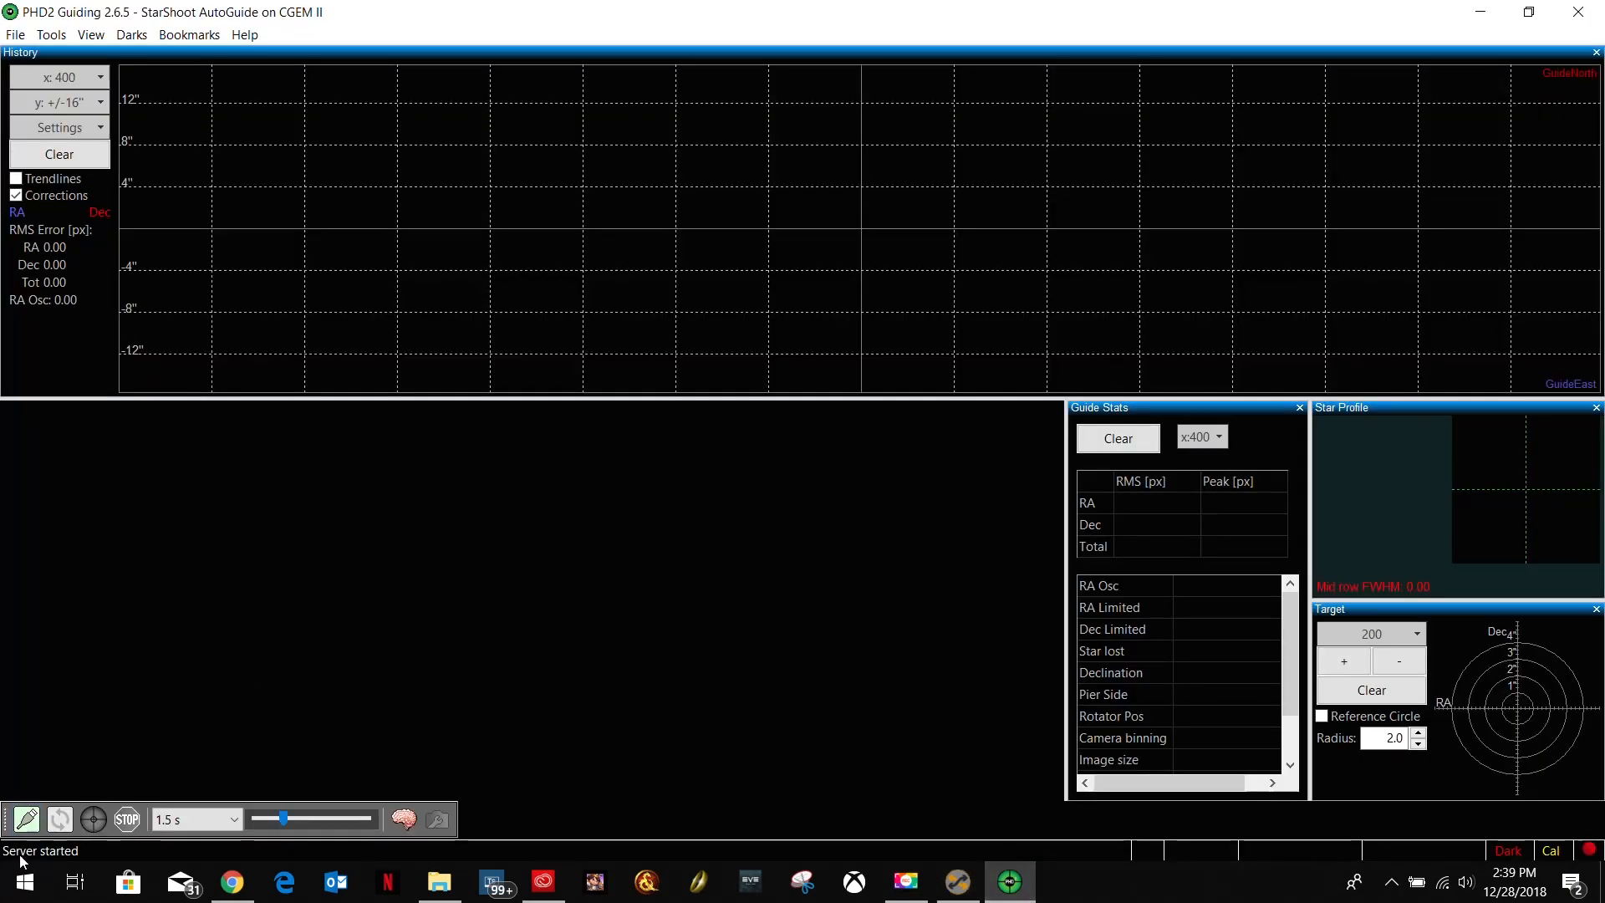
left_click(1481, 17)
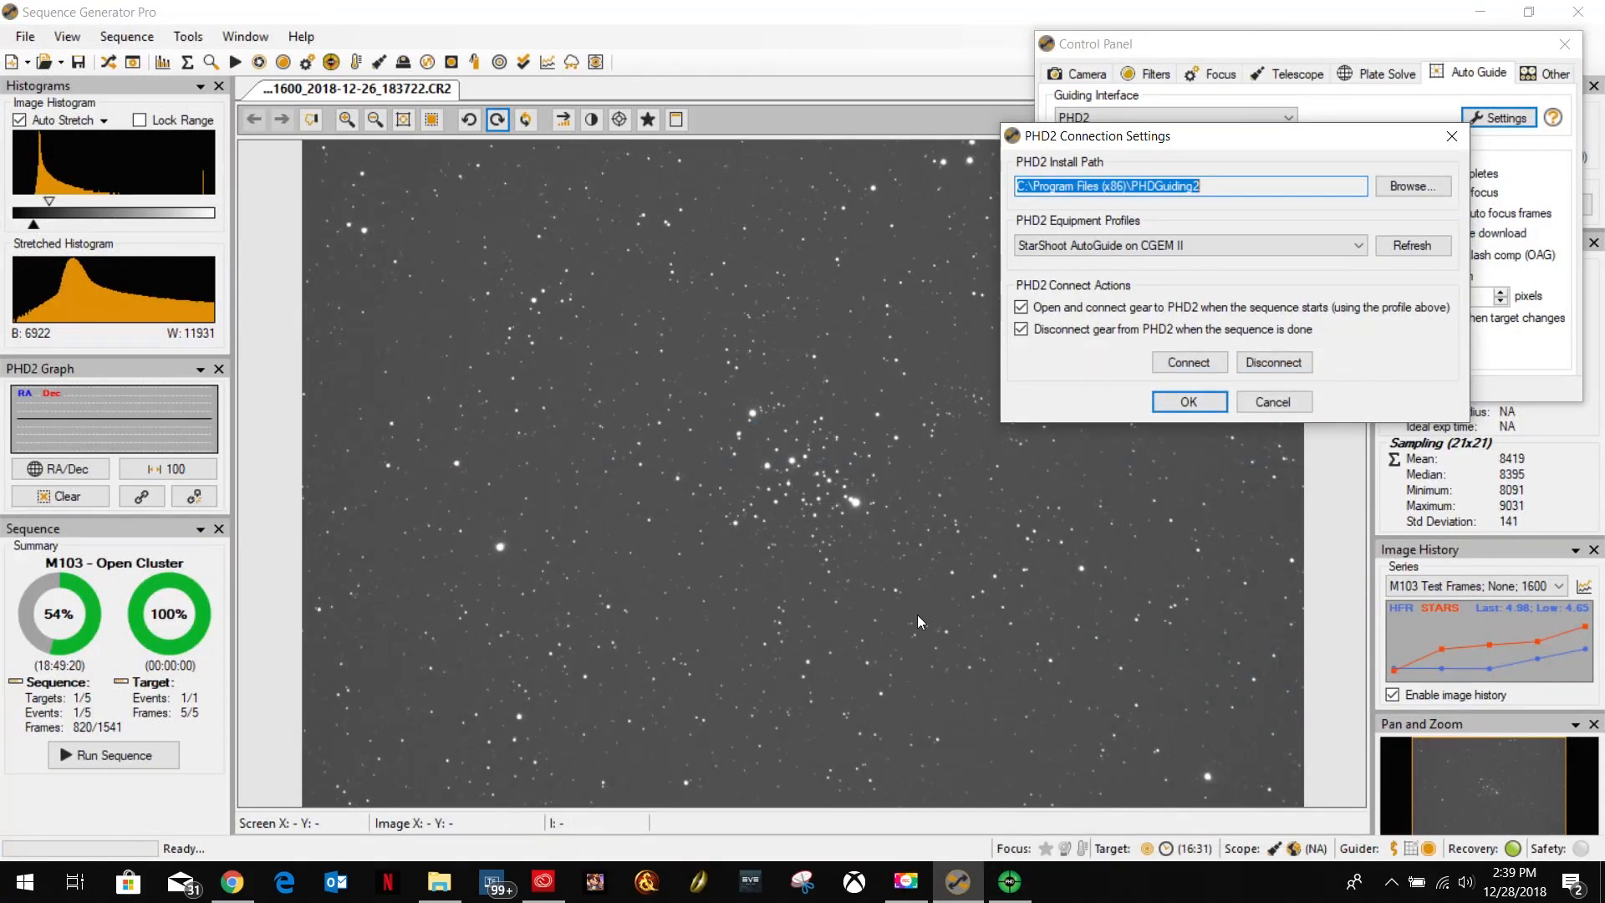
Check the PHD2 equipment profiles, keep StarShoot AutoGuide on CGEM II, accept the connection settings and close PHD2 Guiding.
left_click_drag(1245, 142, 1238, 96)
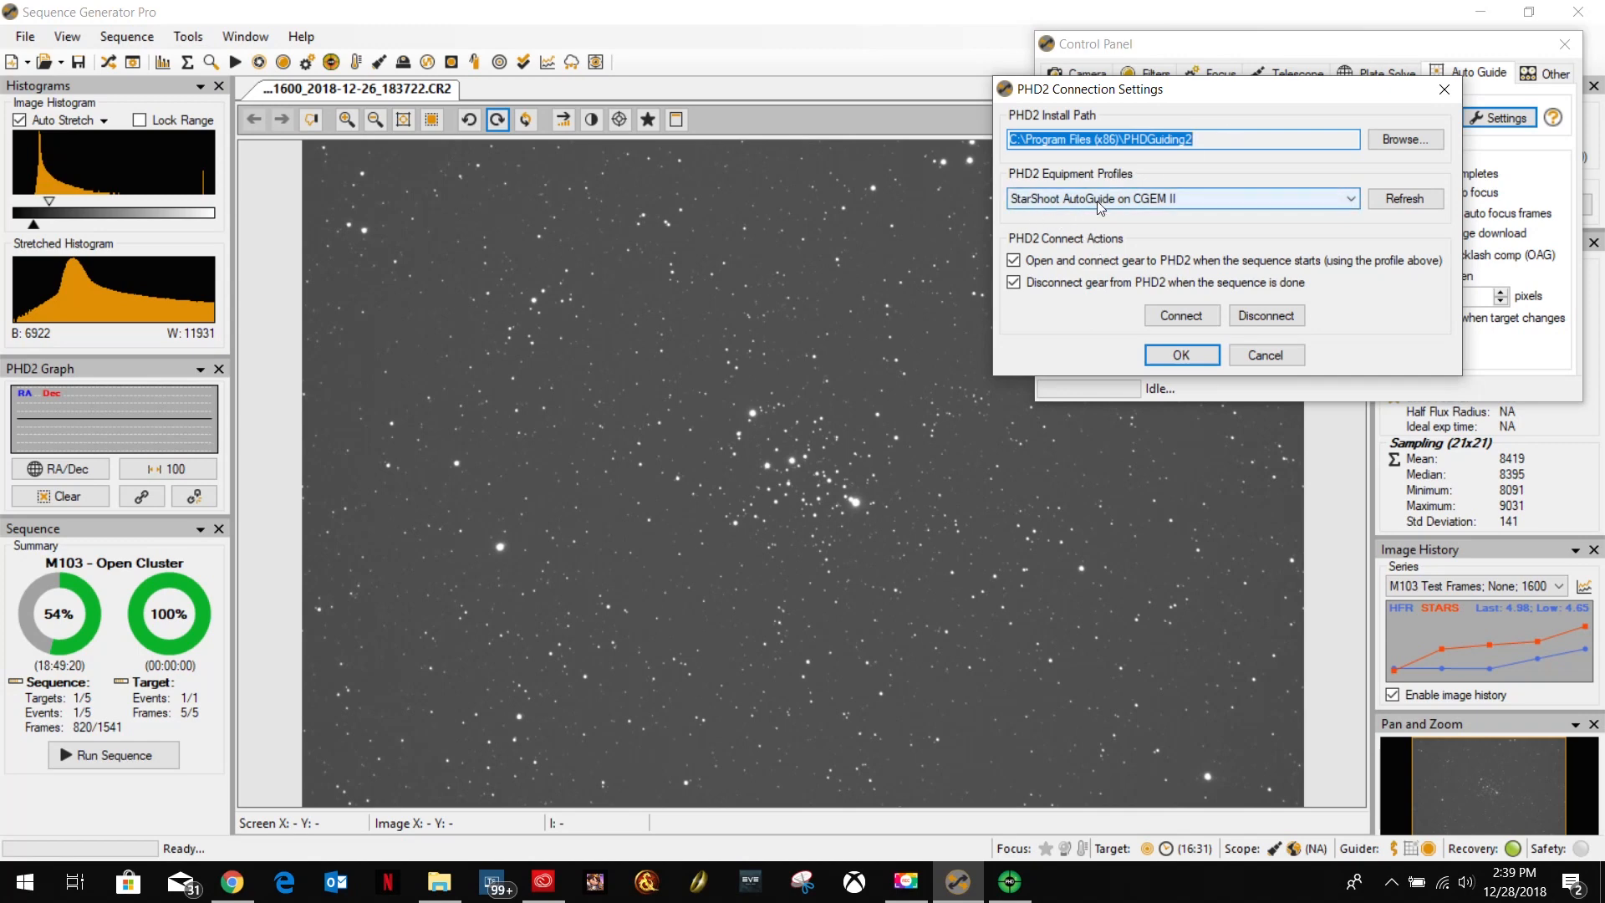
left_click(1181, 199)
left_click(1180, 198)
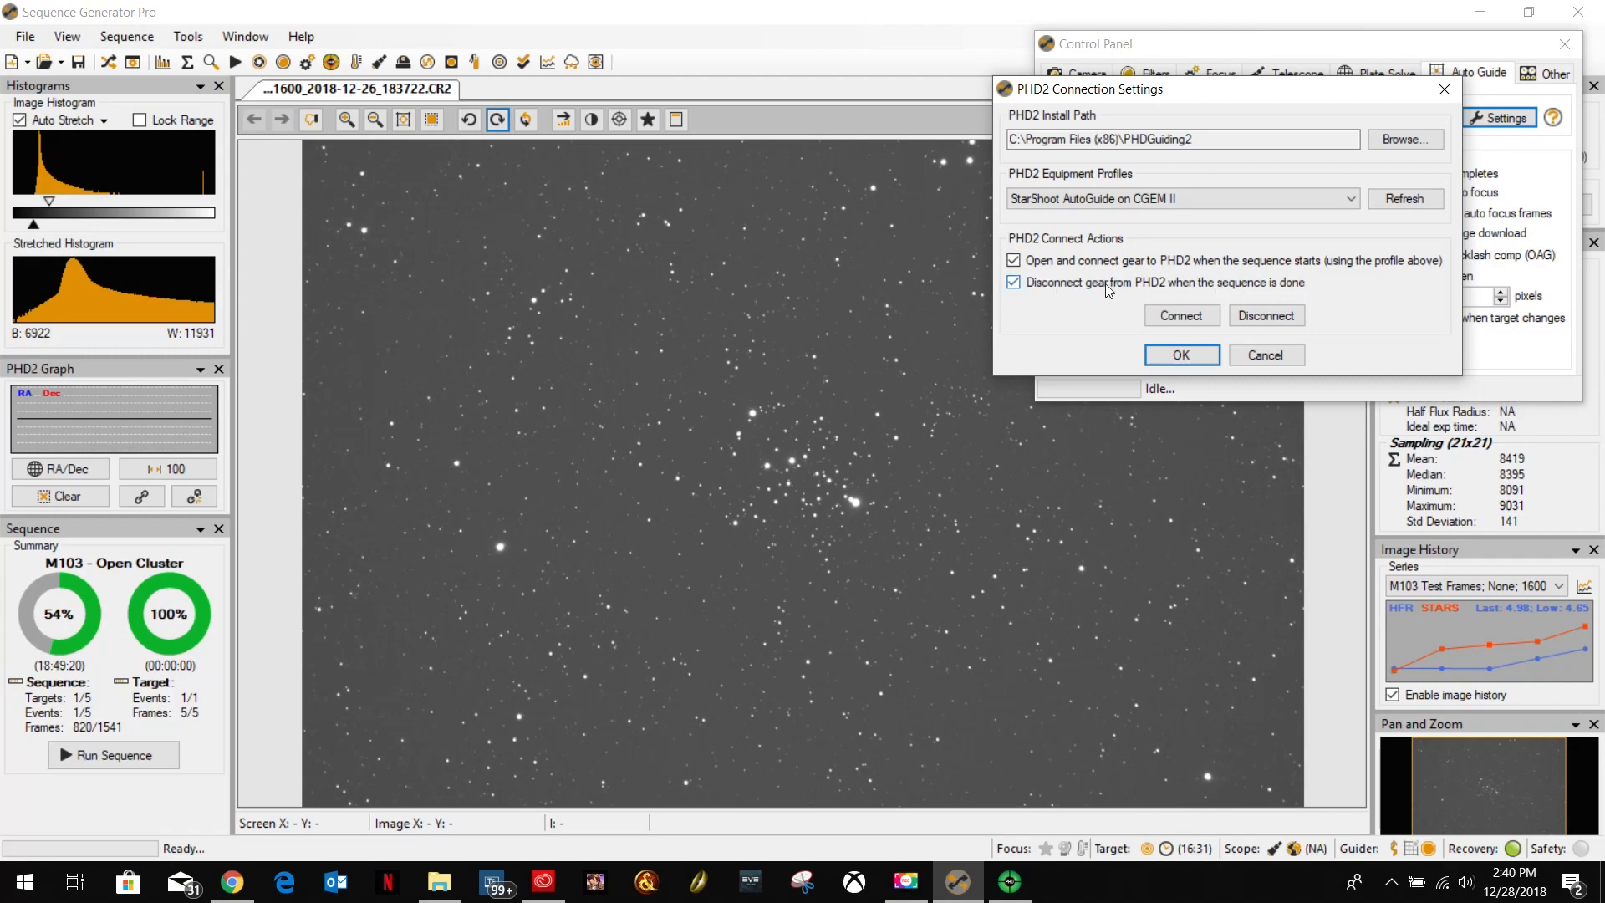
left_click(1180, 354)
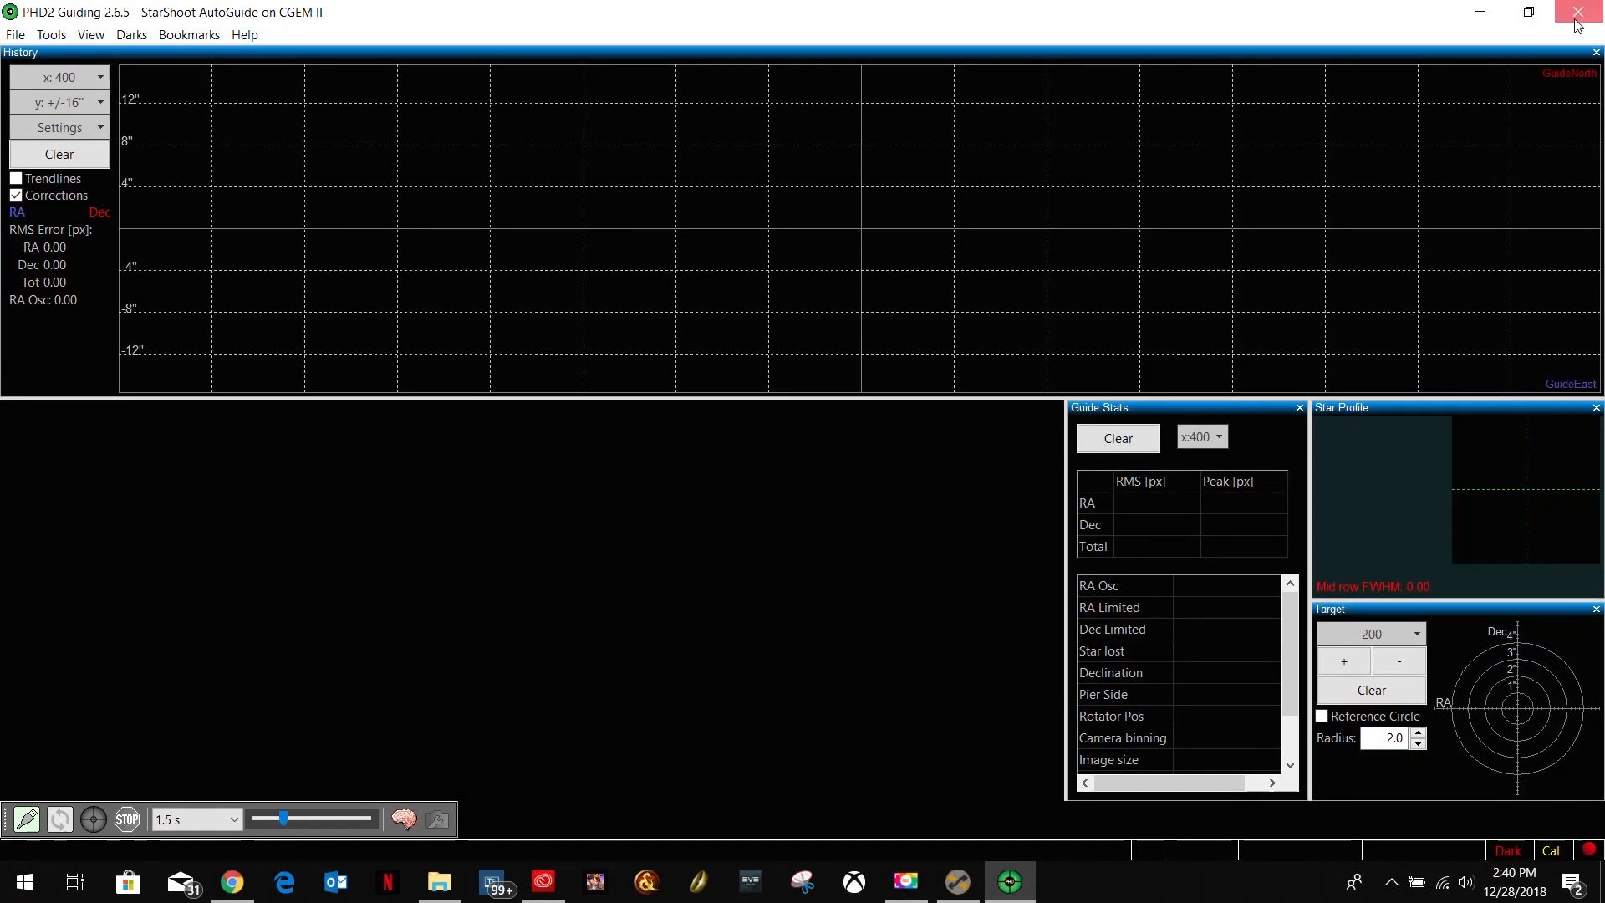
left_click(1575, 16)
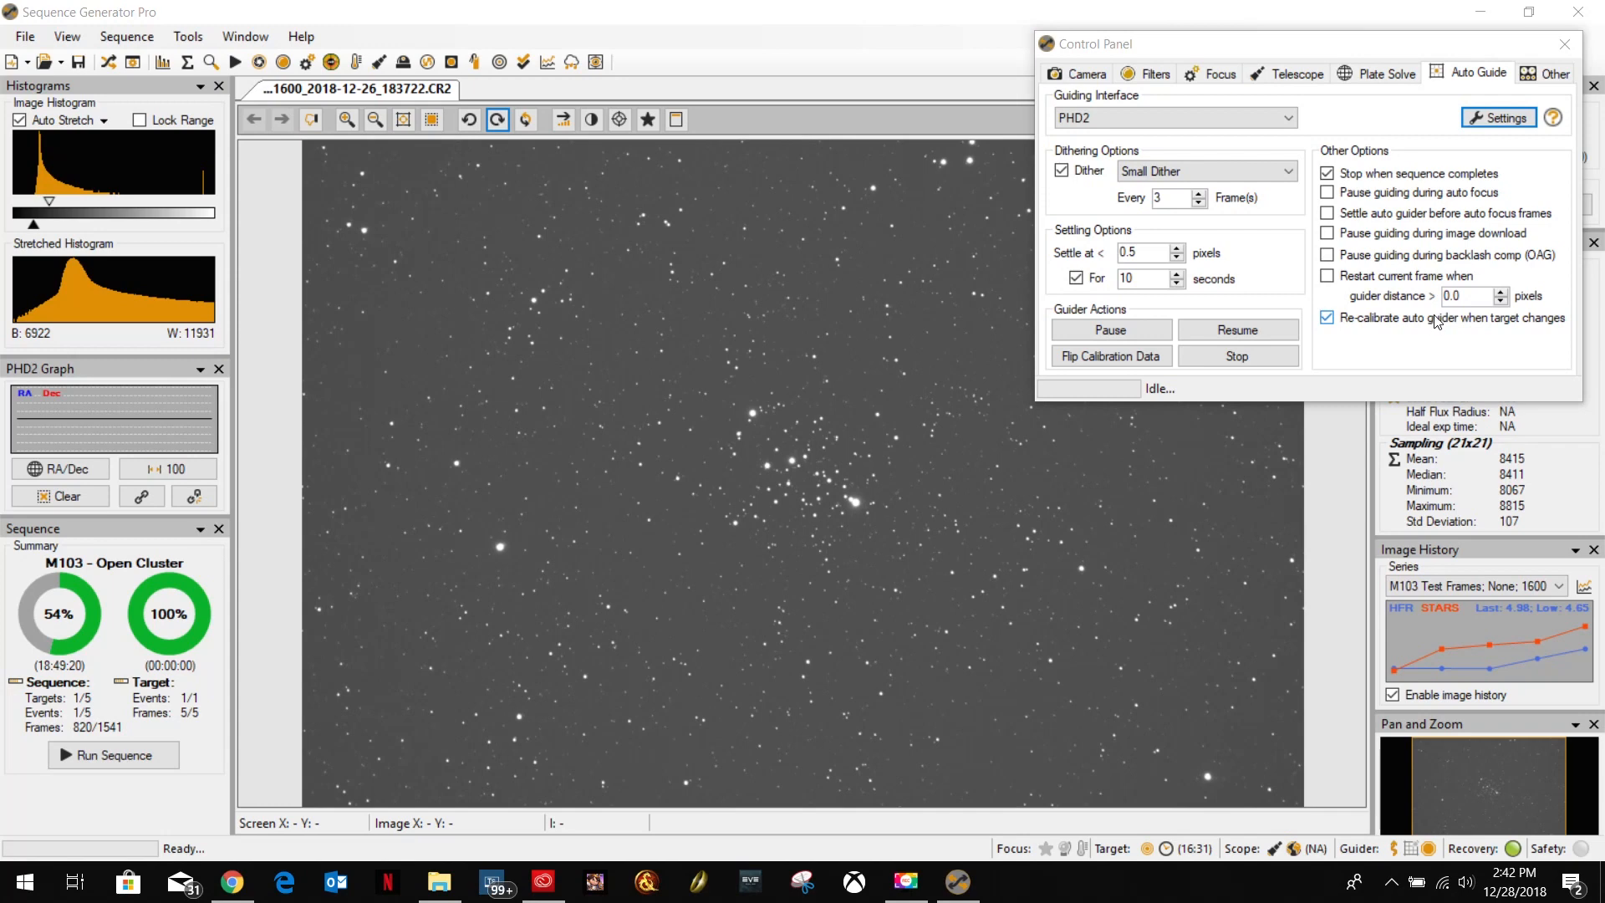
View the flat box, rotator and observatory settings and close the Control Panel.
left_click(1550, 73)
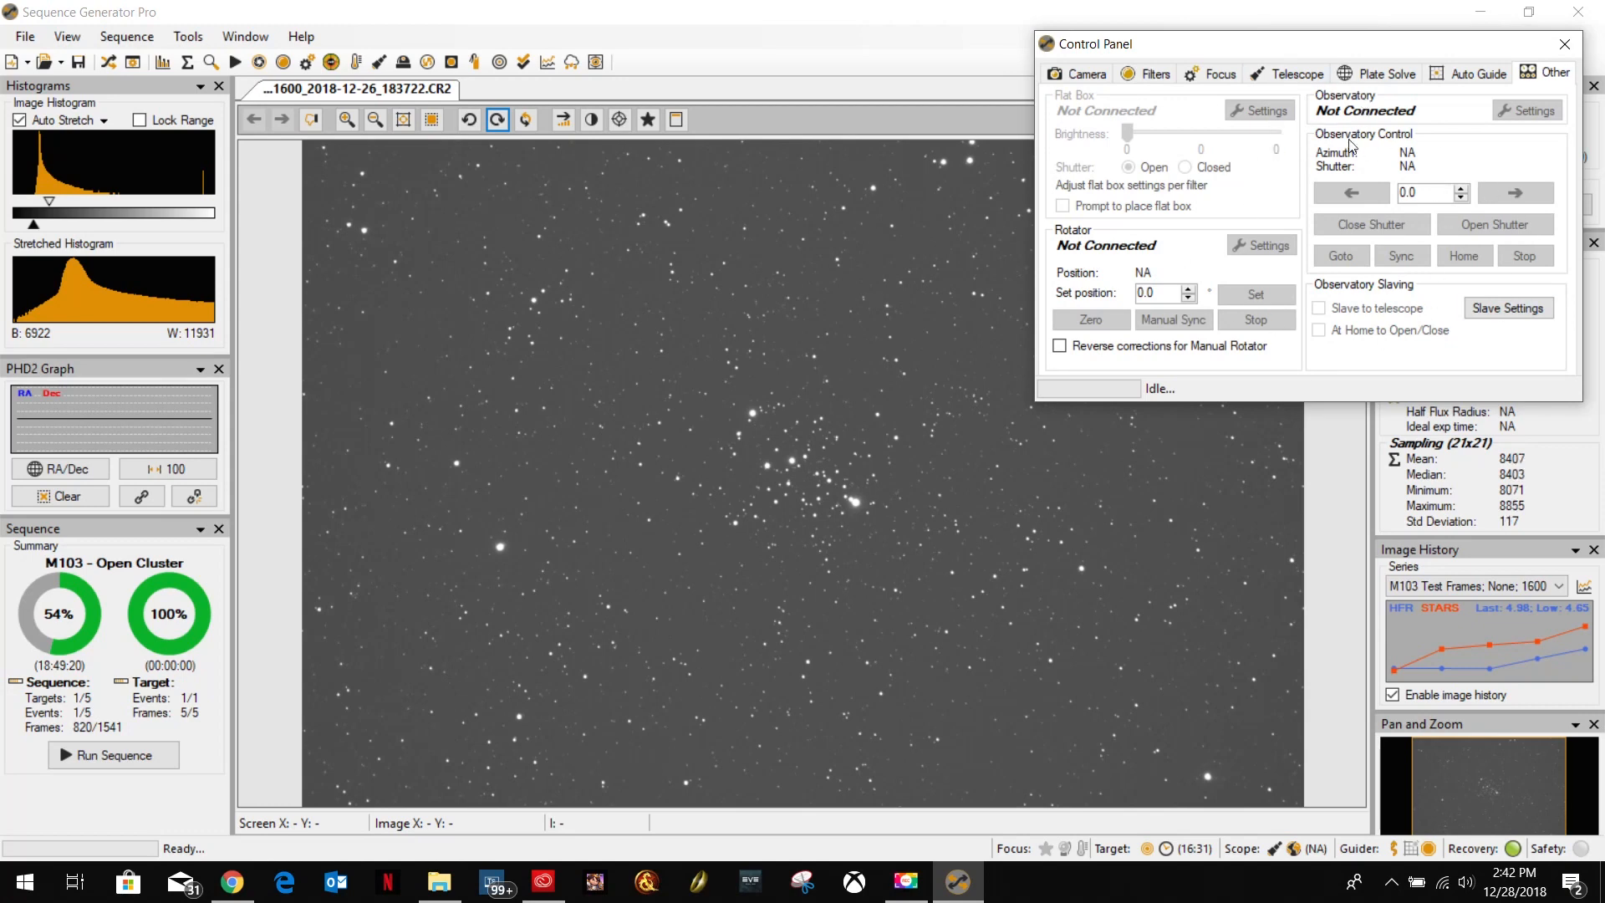
left_click(1563, 46)
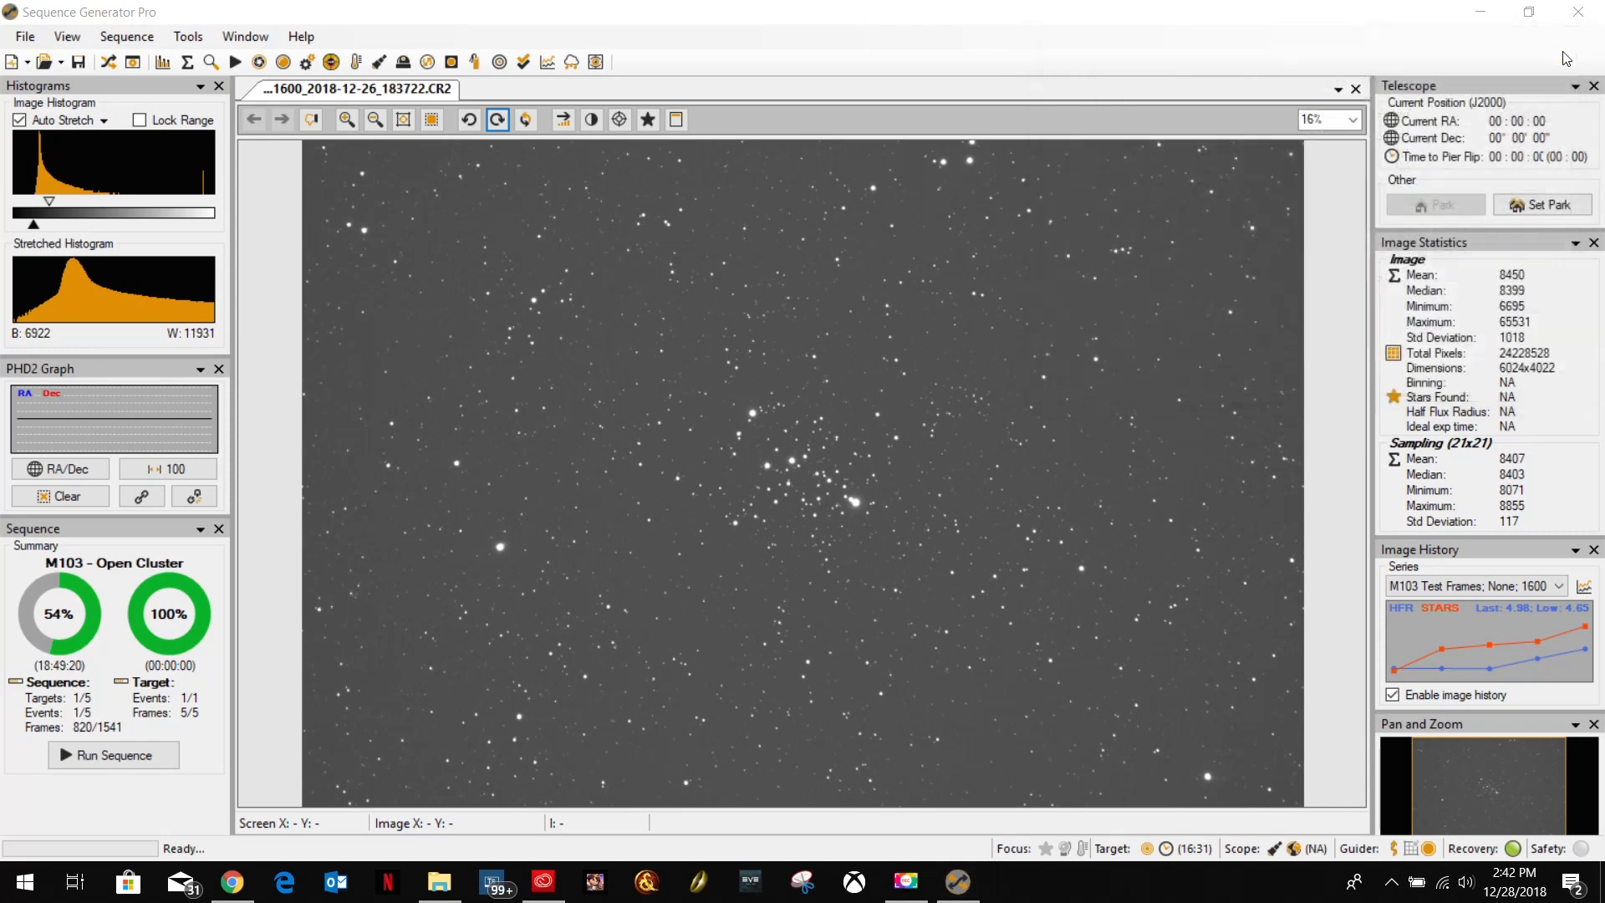
Open the Equipment Profile Manager and load the Canon Template profile.
left_click(134, 39)
mouse_move(183, 40)
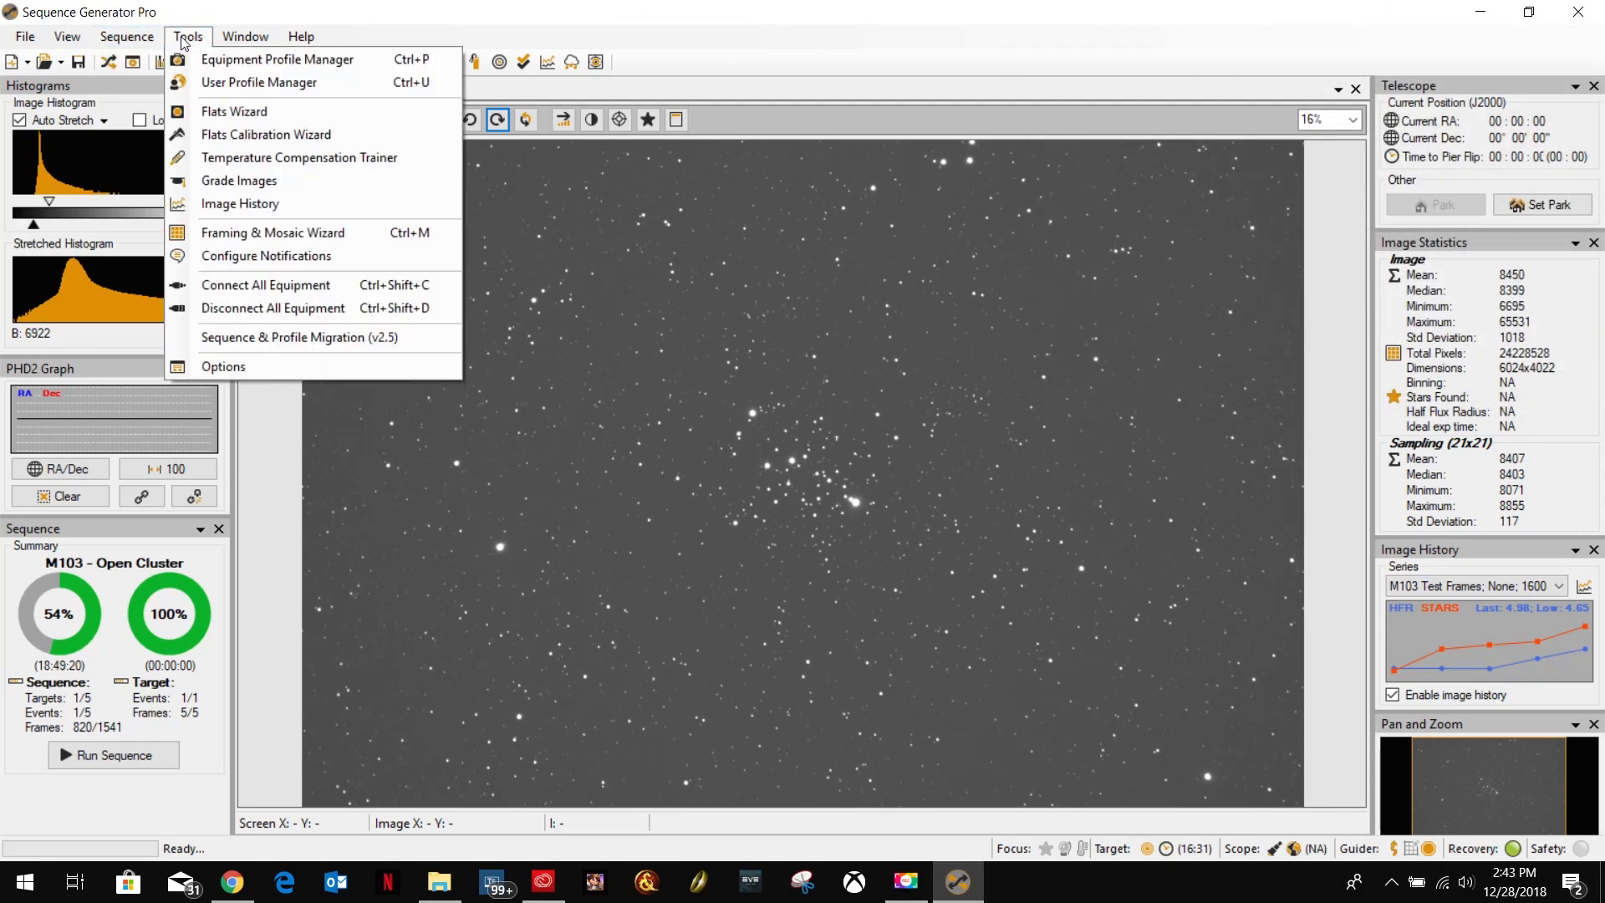
left_click(219, 60)
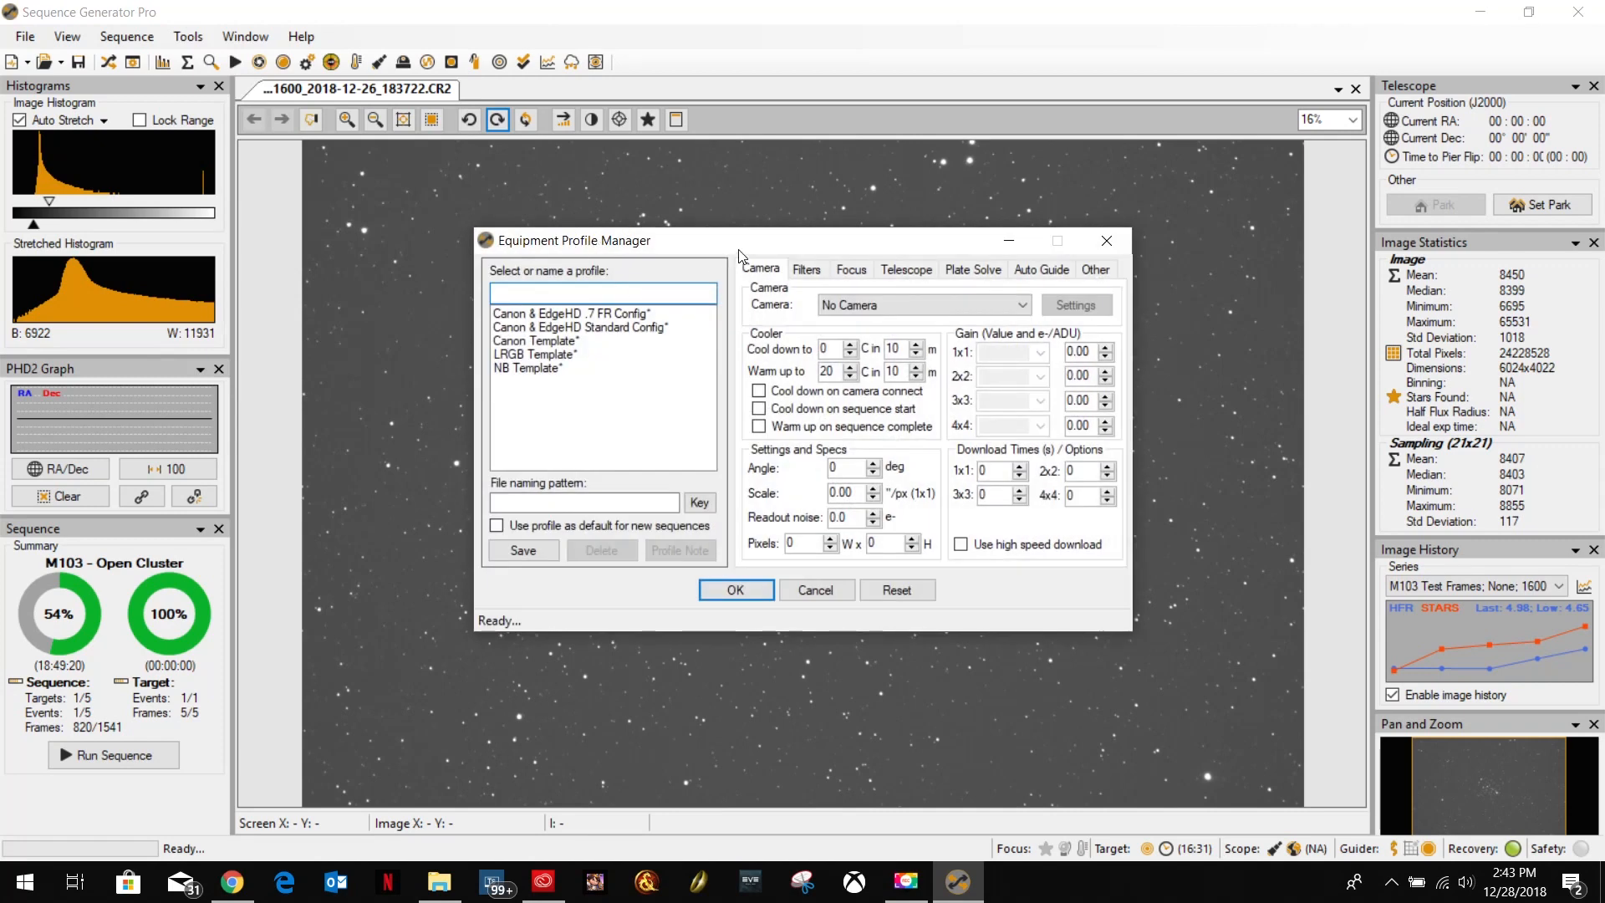
left_click_drag(735, 242, 869, 39)
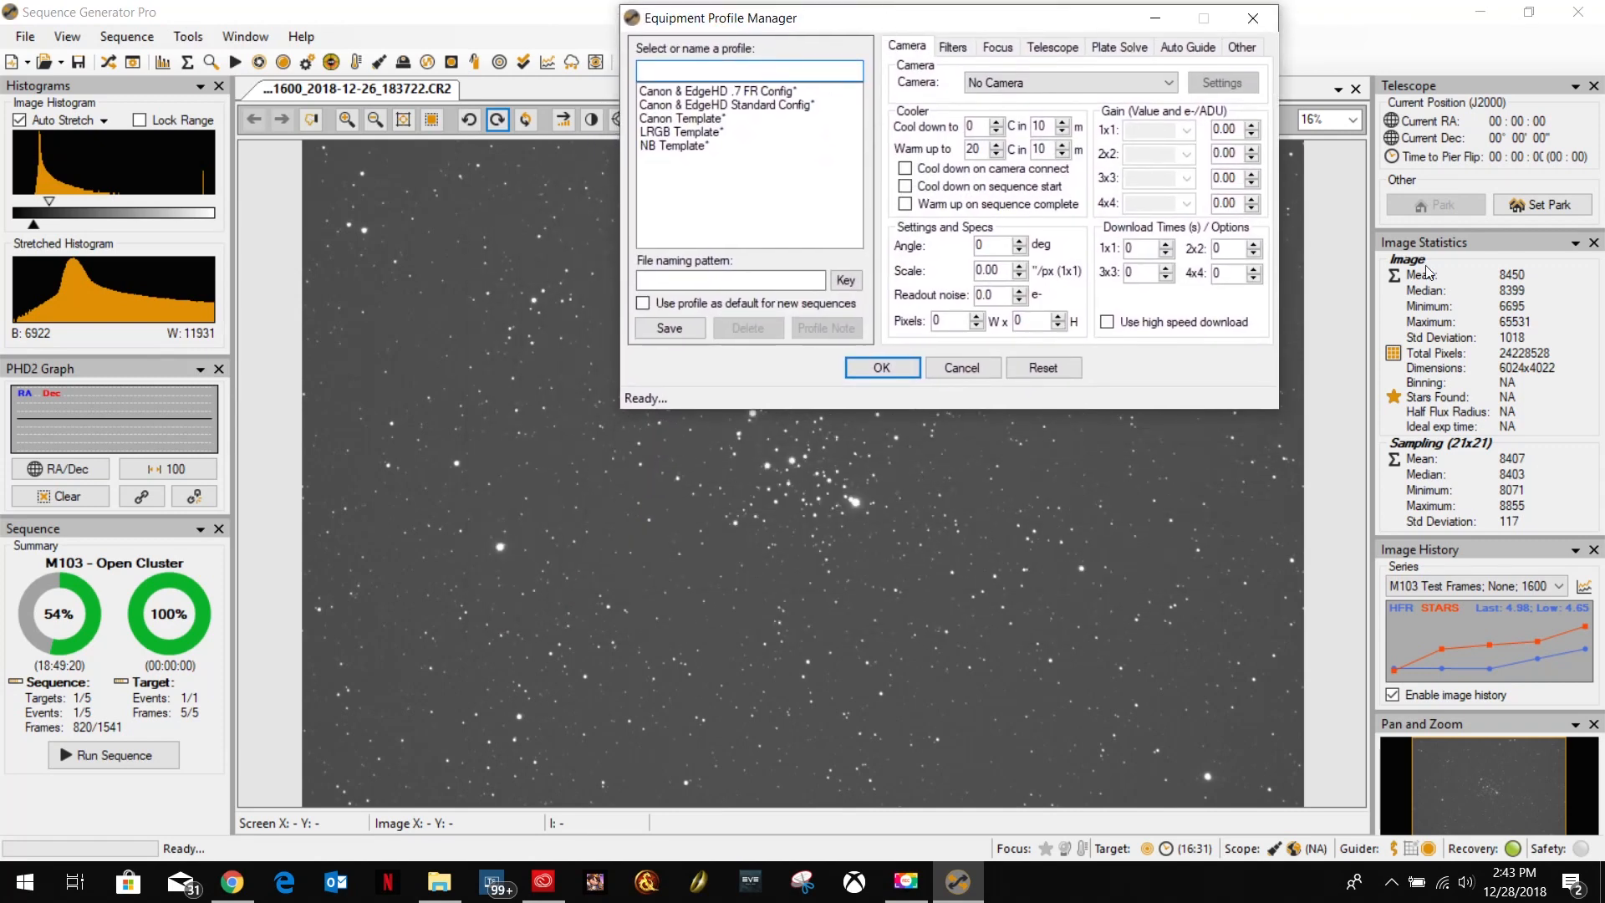
left_click(64, 40)
mouse_move(714, 153)
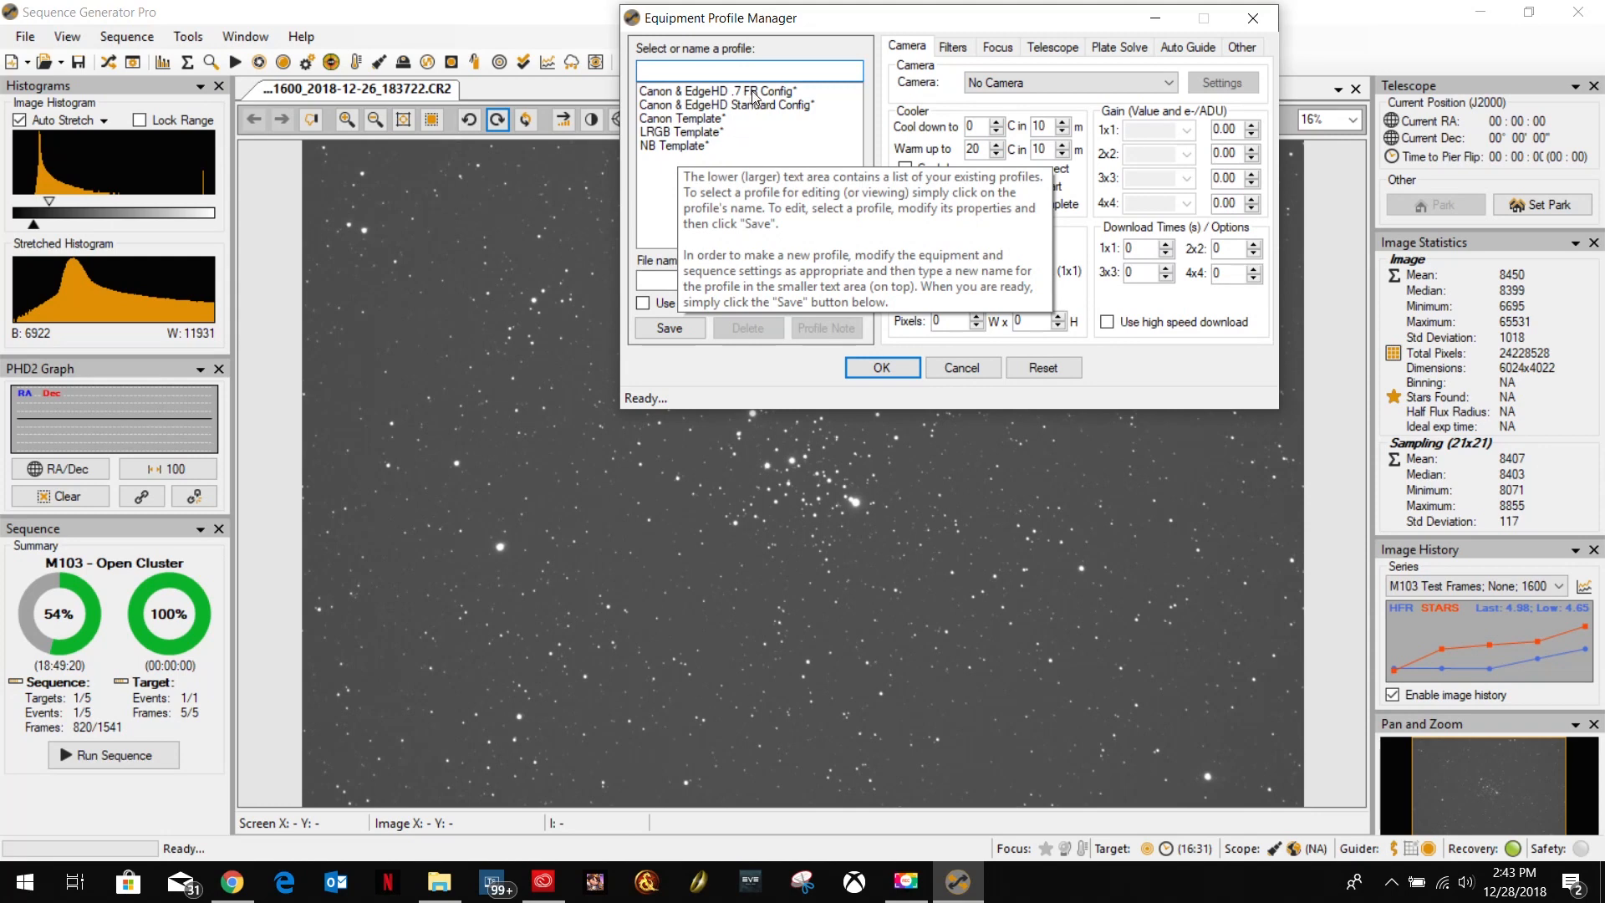
left_click(698, 120)
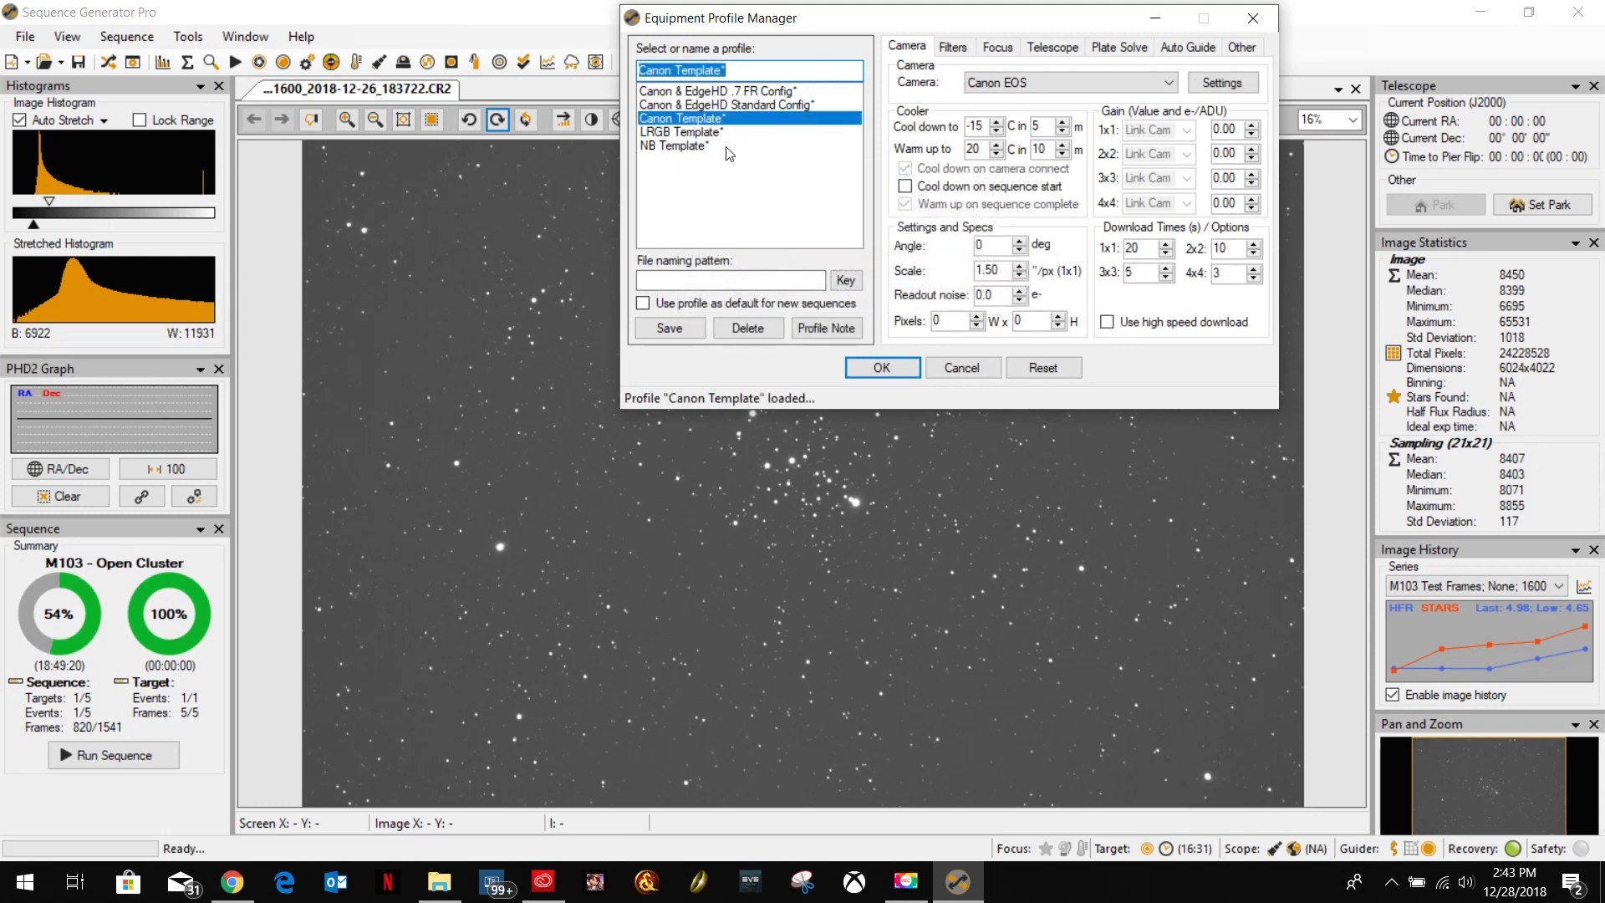
Review the Canon Template's filter, focus, telescope, plate solve, auto guide and other settings, returning to its camera settings.
left_click(960, 48)
left_click(997, 48)
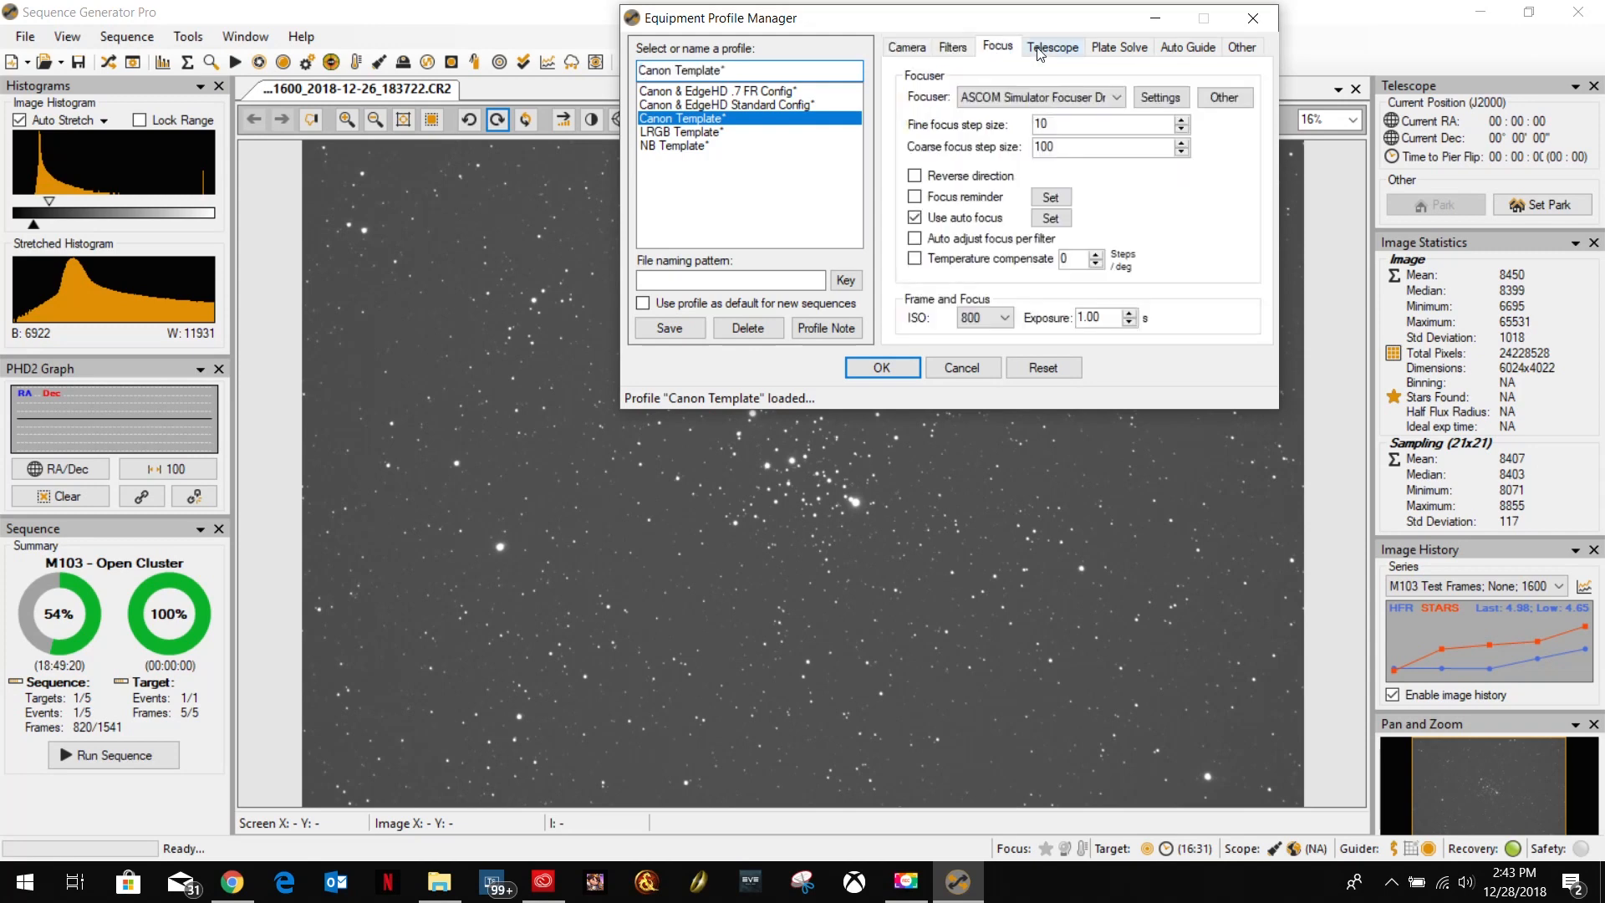
left_click(1039, 50)
left_click(1118, 47)
left_click(1188, 48)
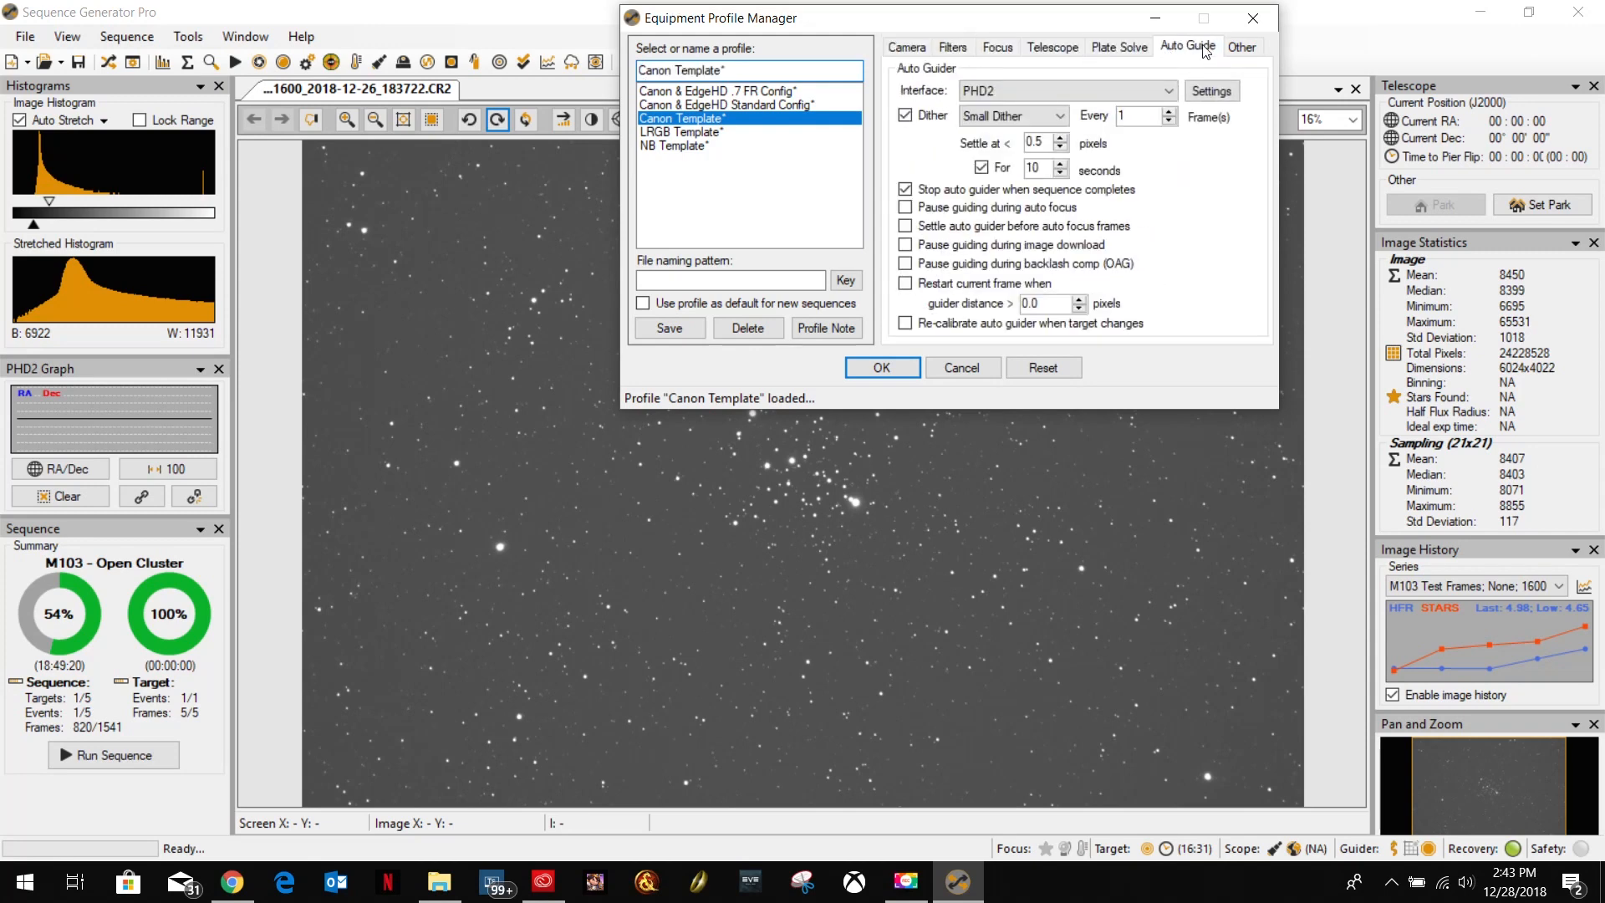
left_click(1243, 47)
left_click(909, 51)
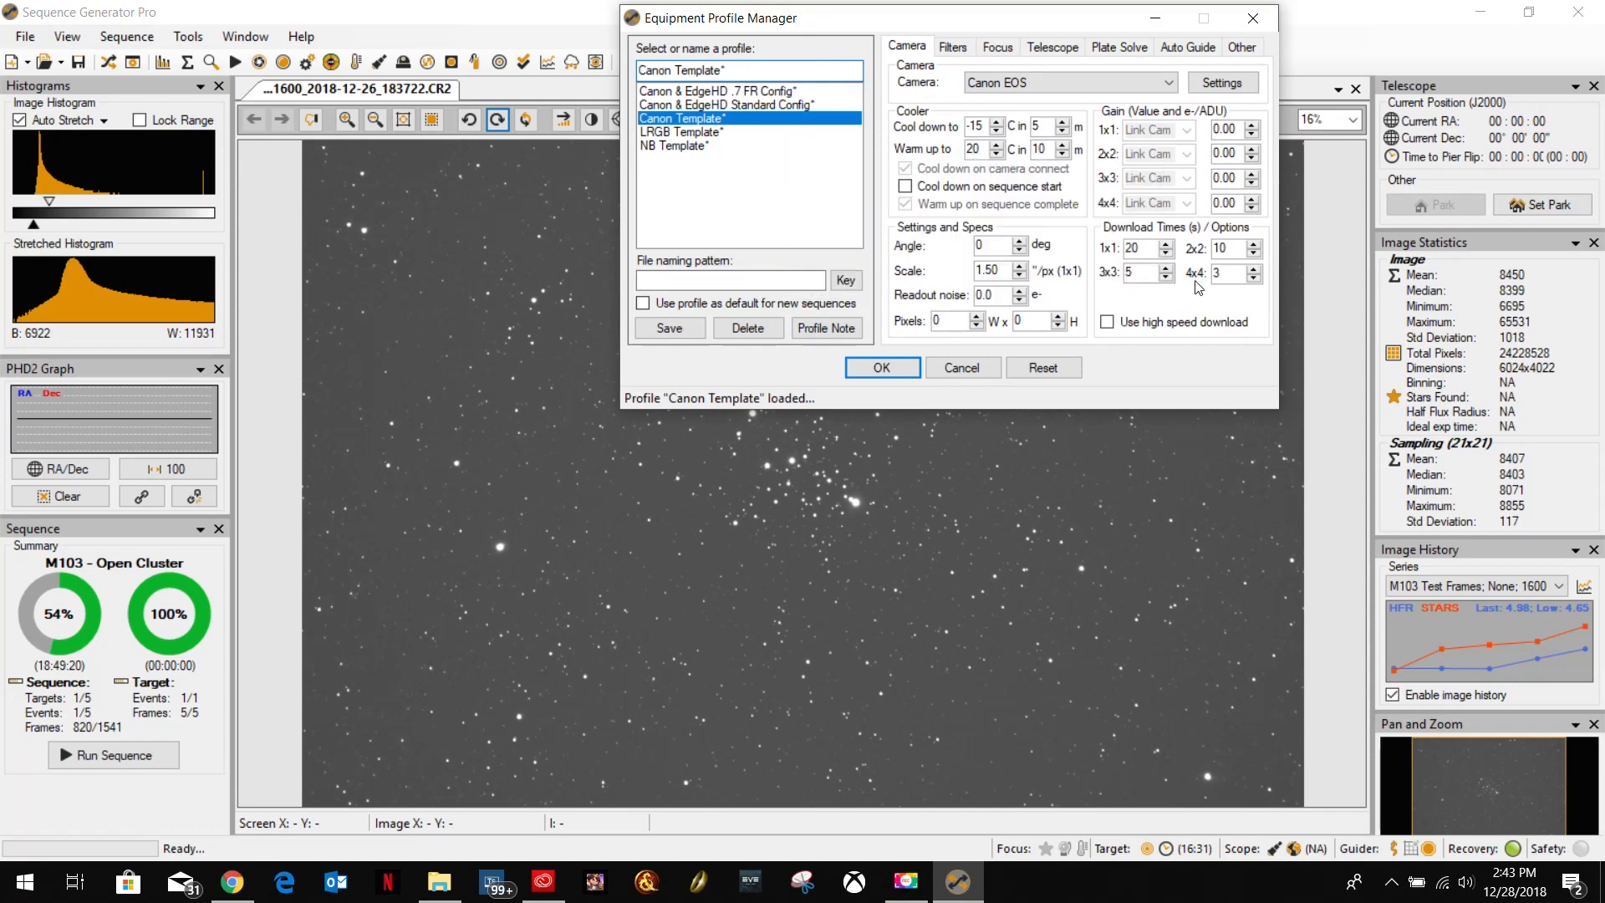
Check the template's camera choices and Canon options, keeping Canon EOS, and view its telescope settings.
mouse_move(681, 123)
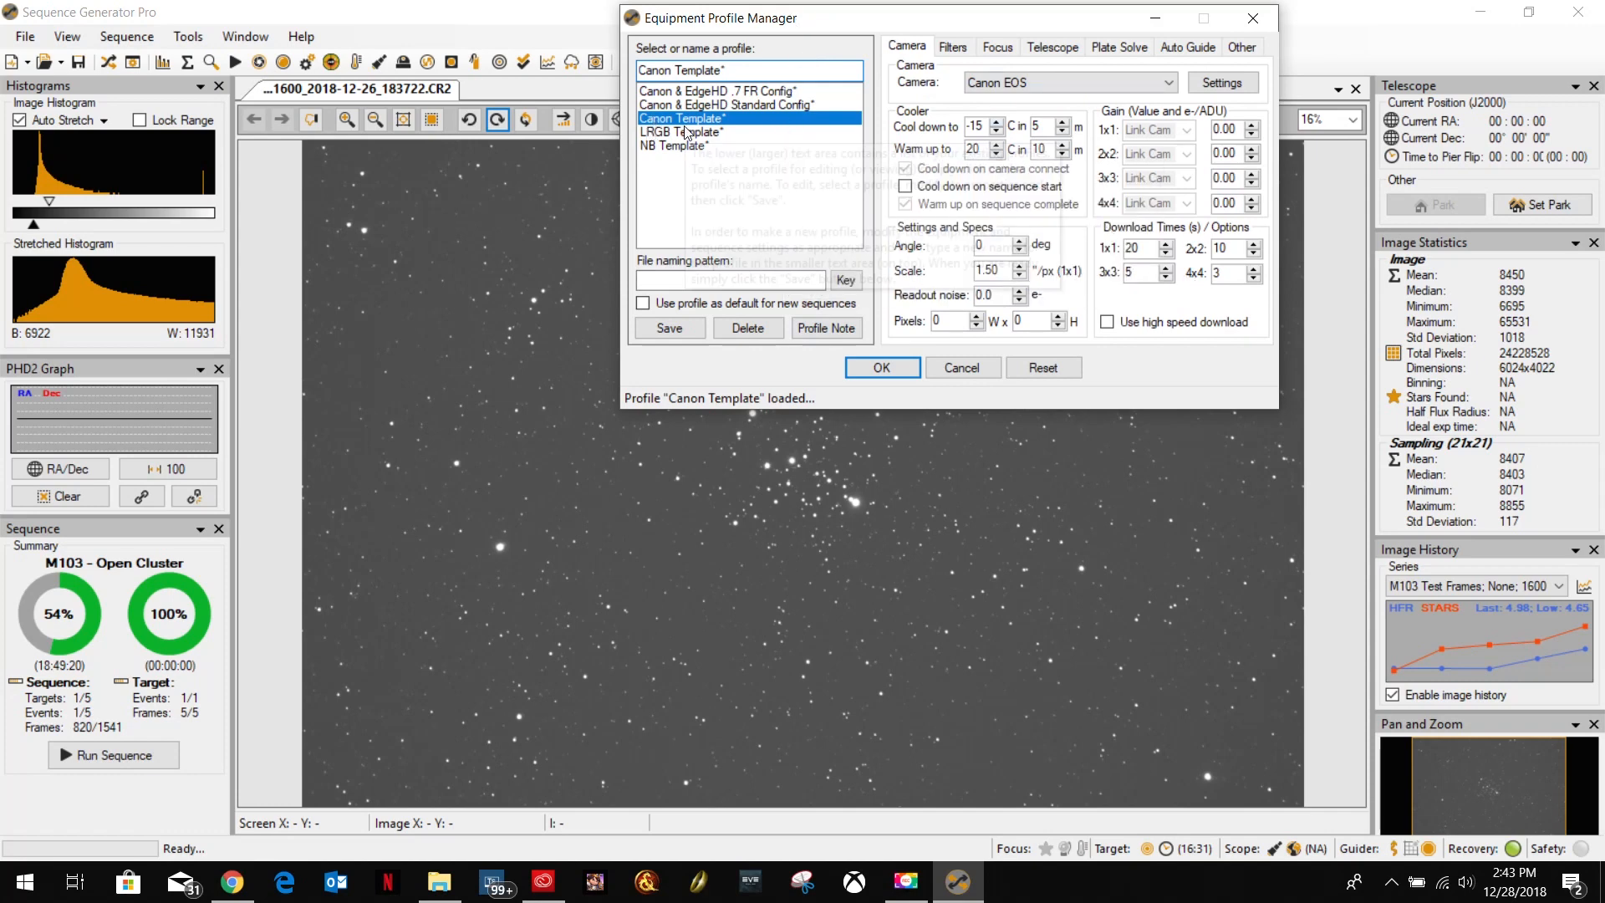
left_click(1105, 84)
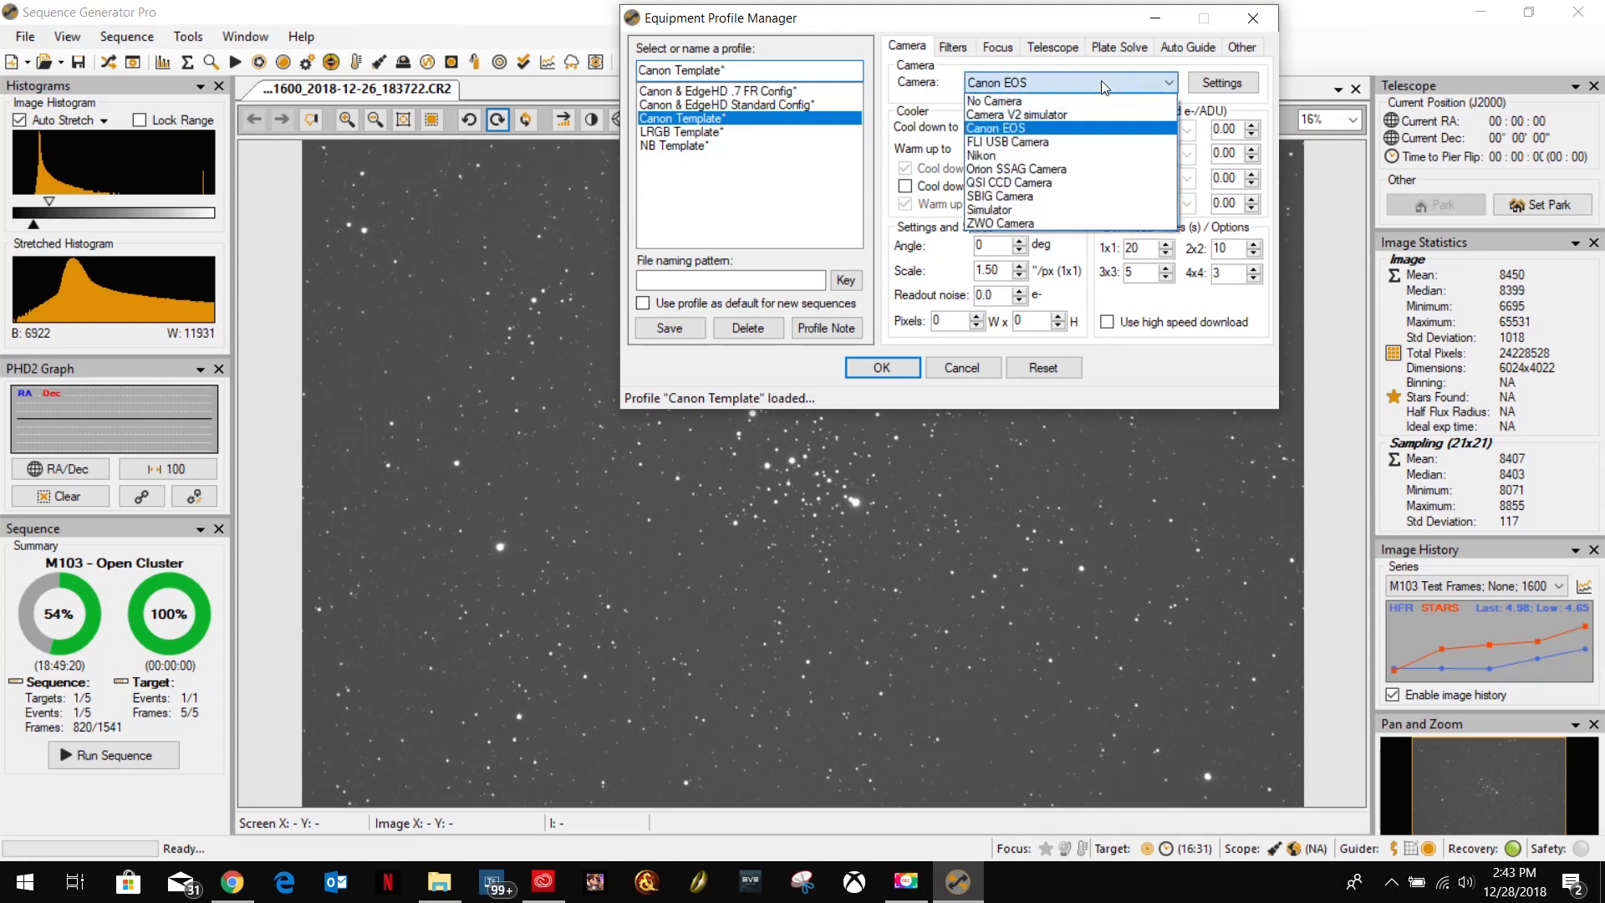
left_click(1013, 129)
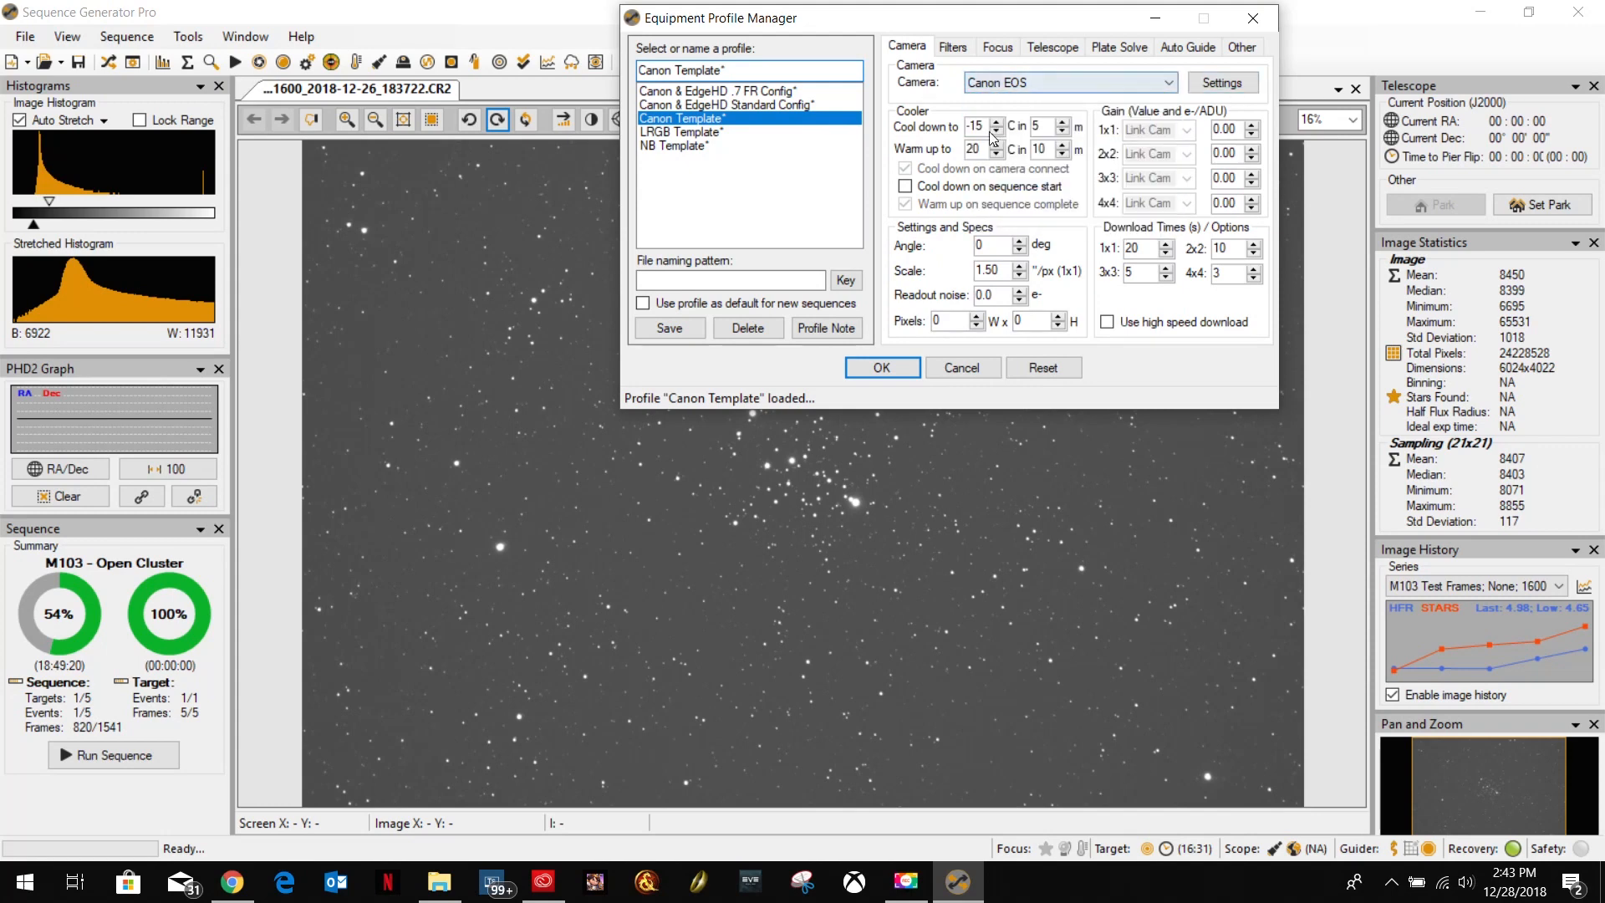
left_click(1206, 84)
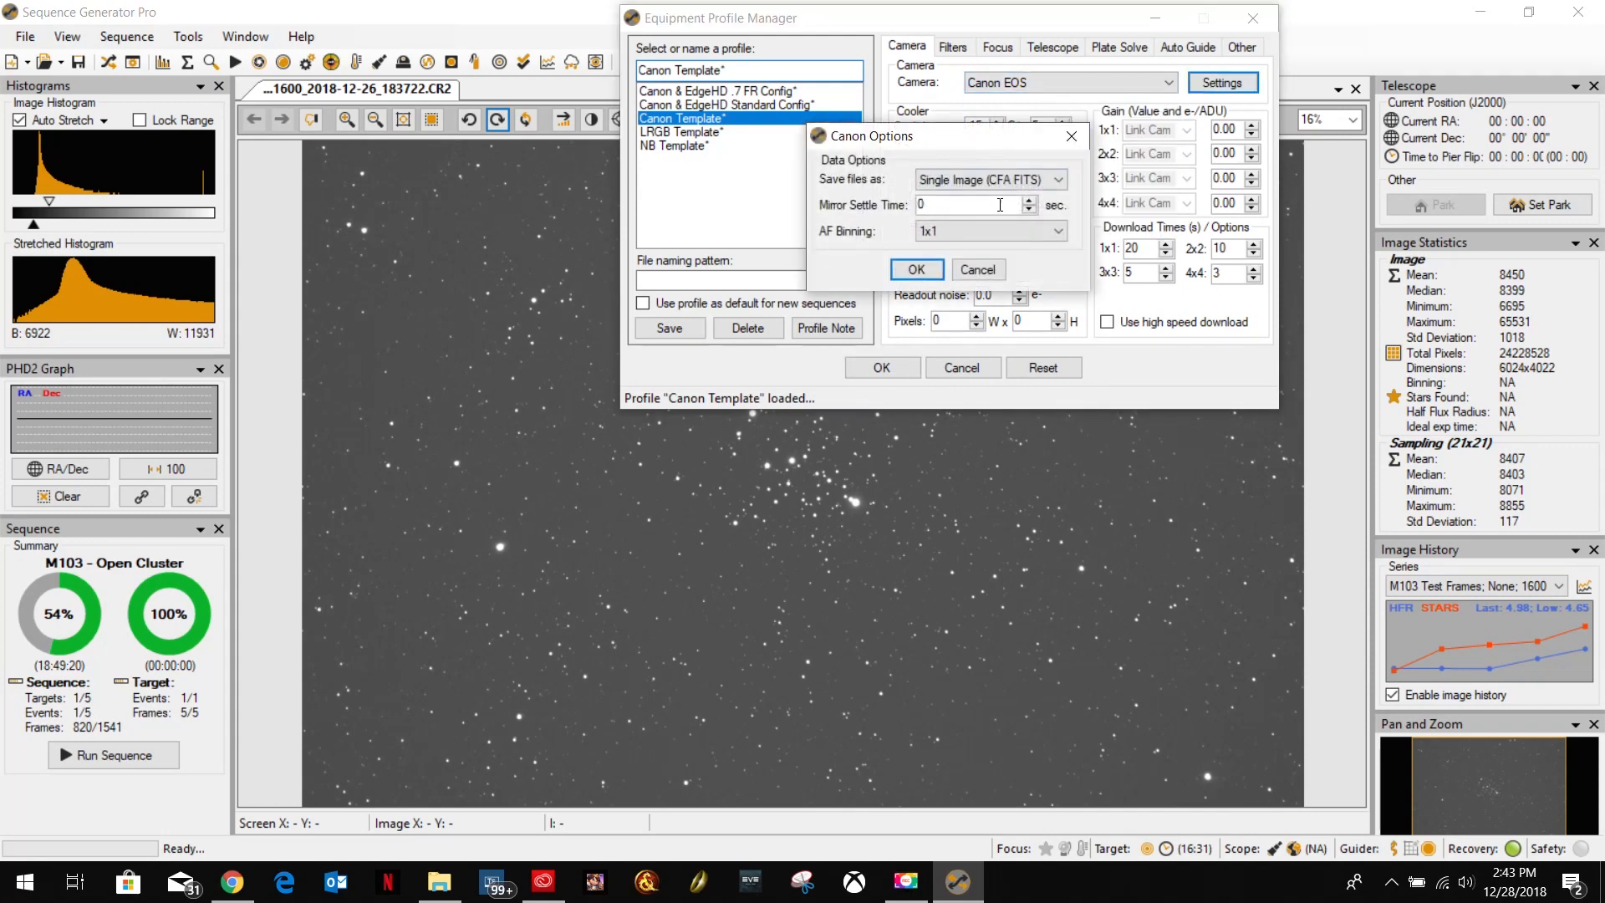
left_click(978, 270)
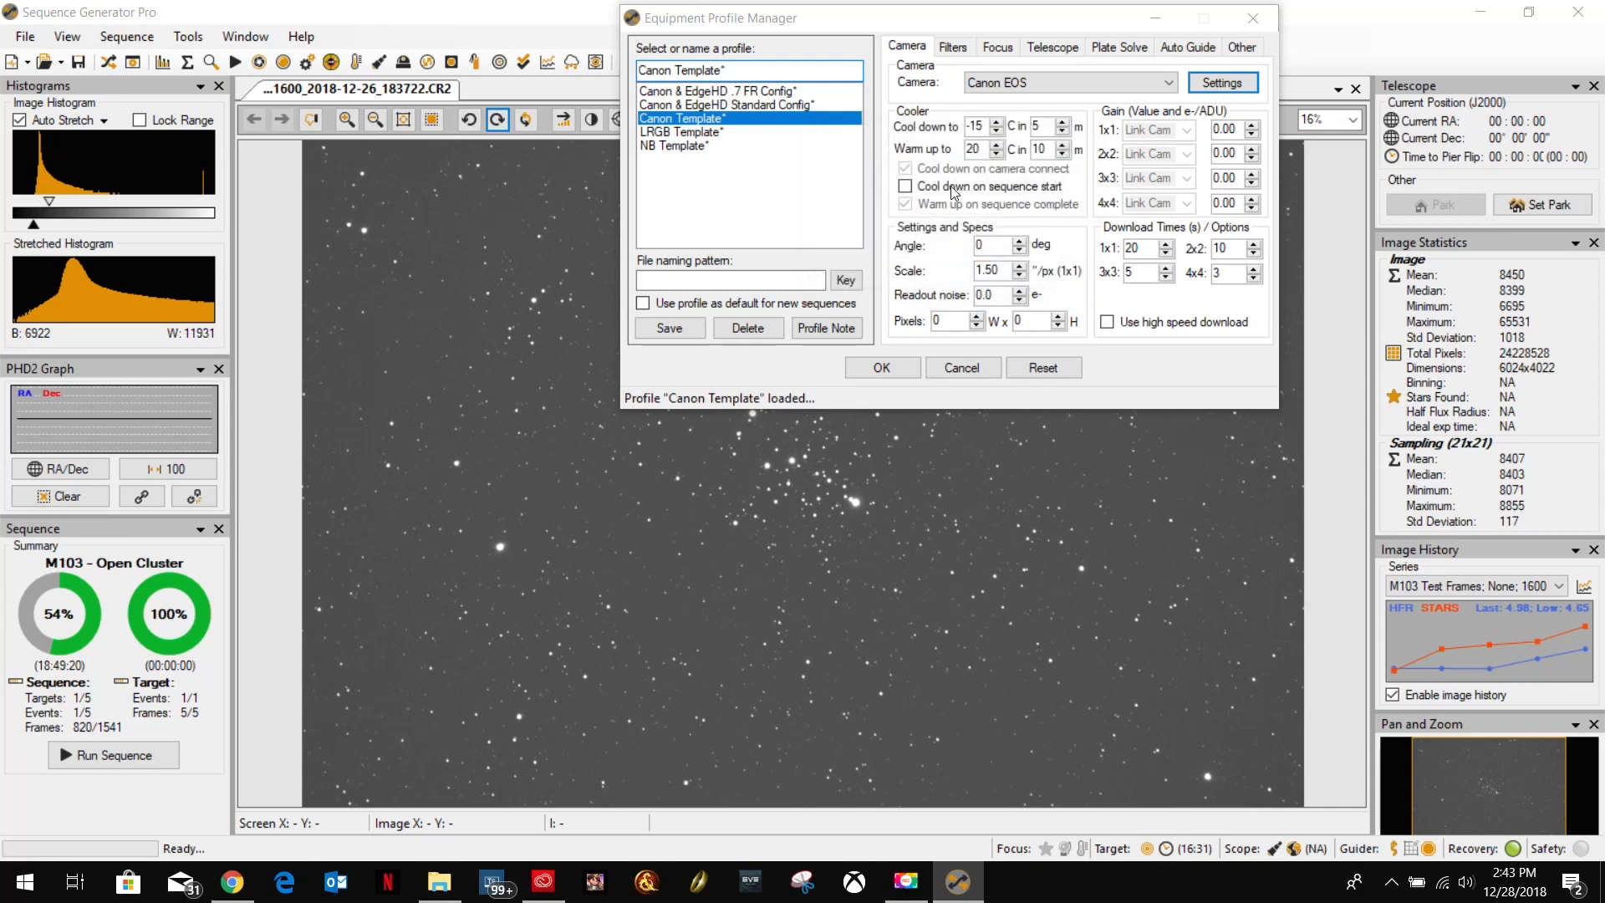
left_click(961, 49)
left_click(1037, 49)
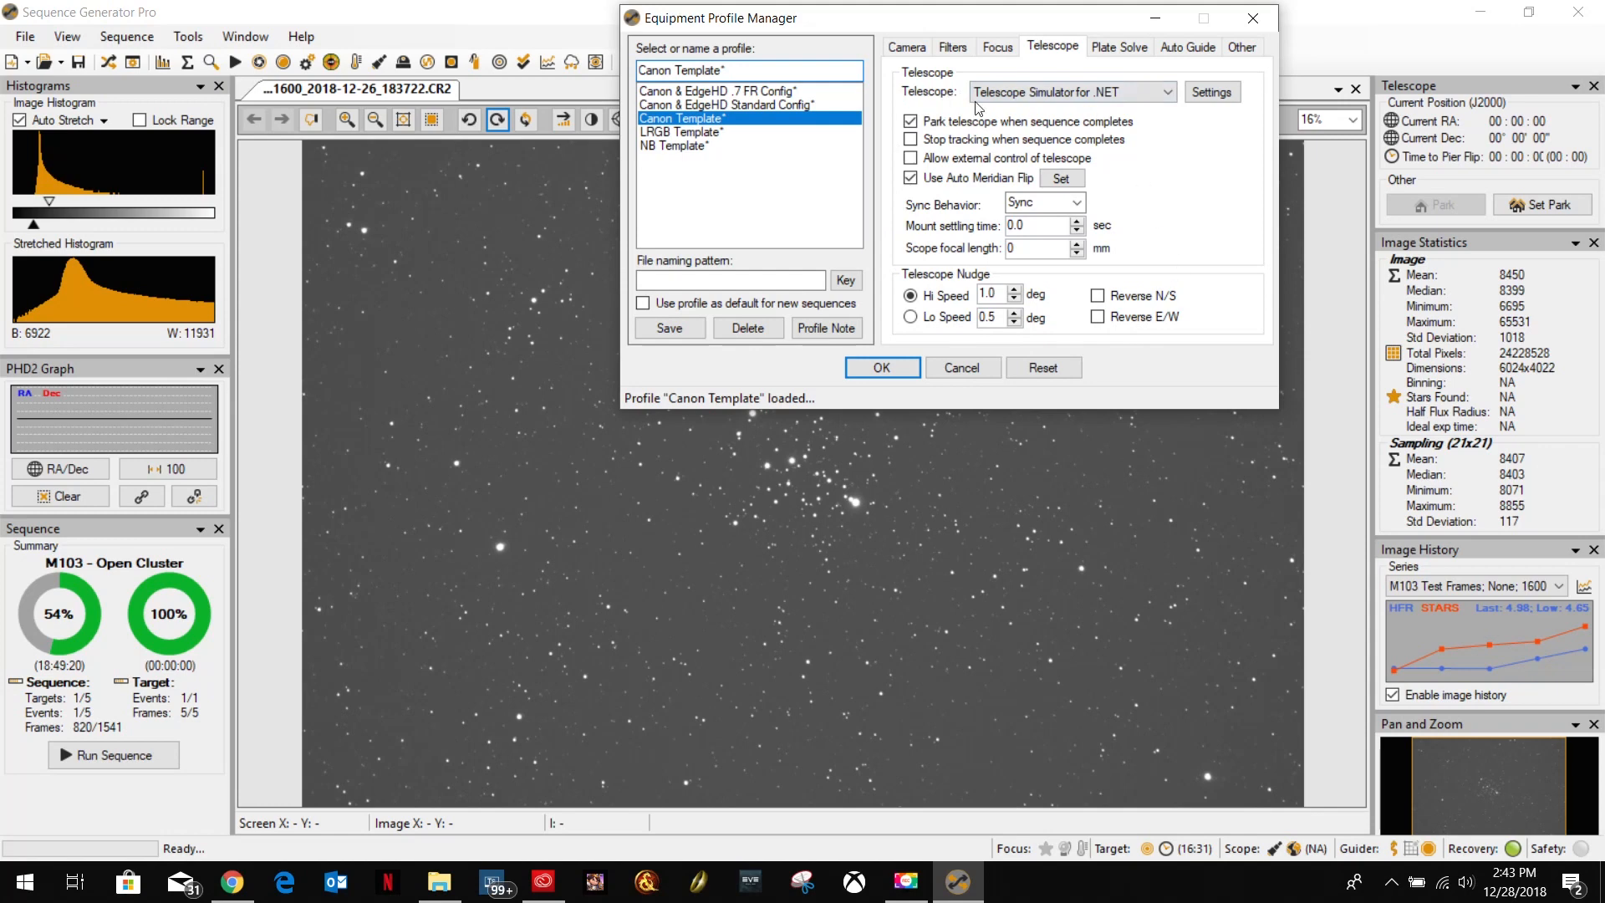
Show the file naming key and set the profile's file naming pattern to %tn_%el.
left_click(717, 278)
left_click(842, 282)
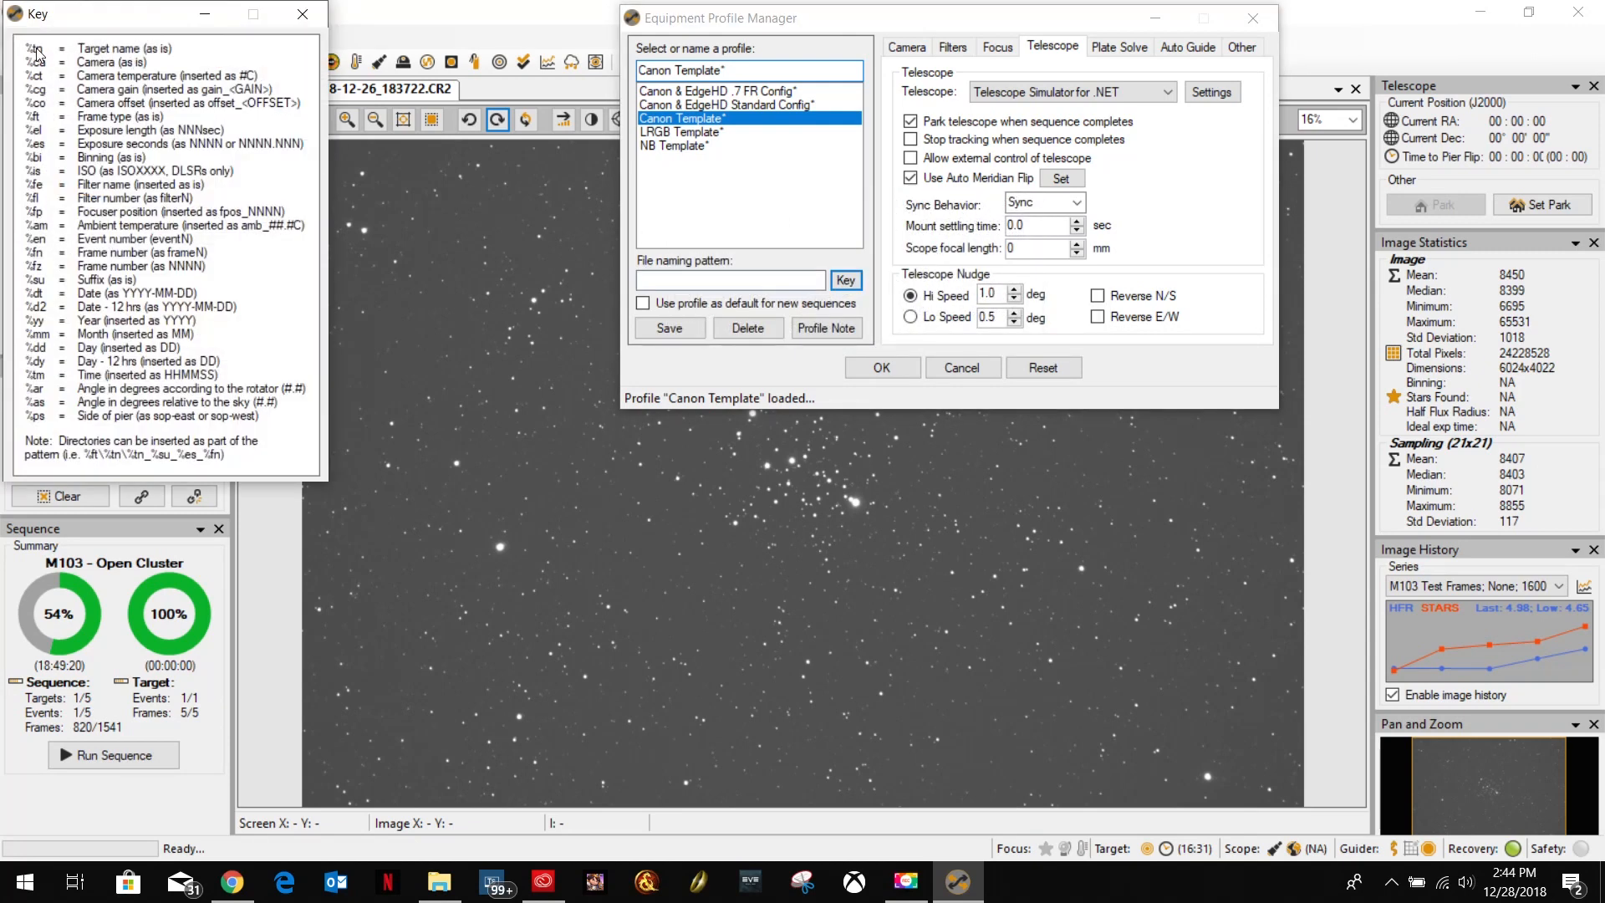
left_click(669, 280)
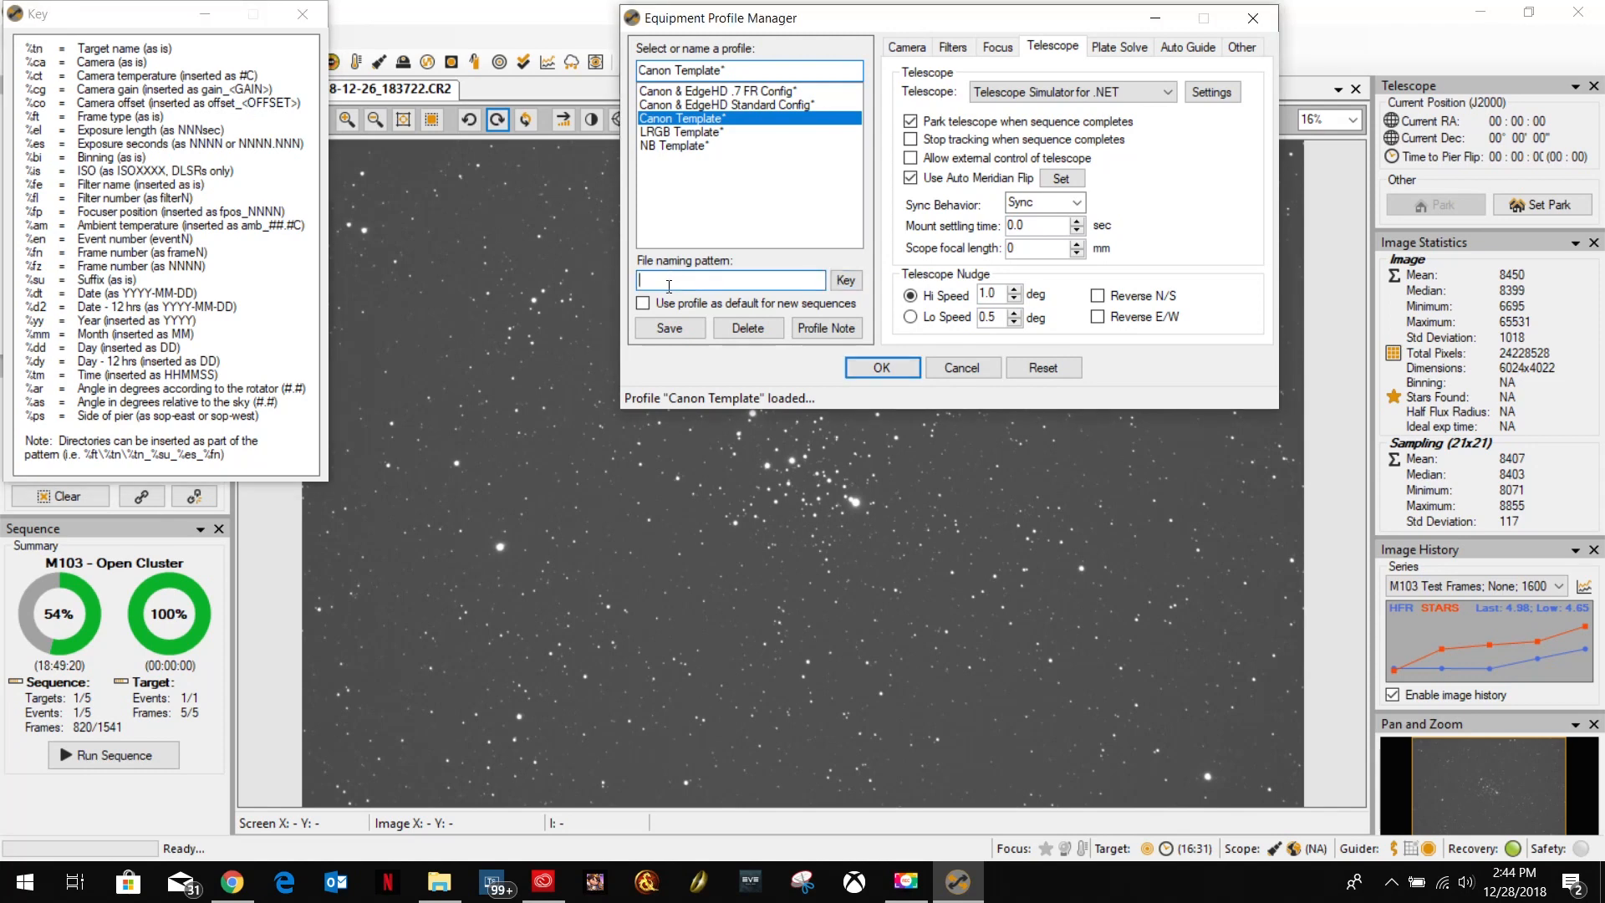
type("%tn")
type("_%el")
Save the settings as a new equipment profile named "Test Profile".
left_click(752, 69)
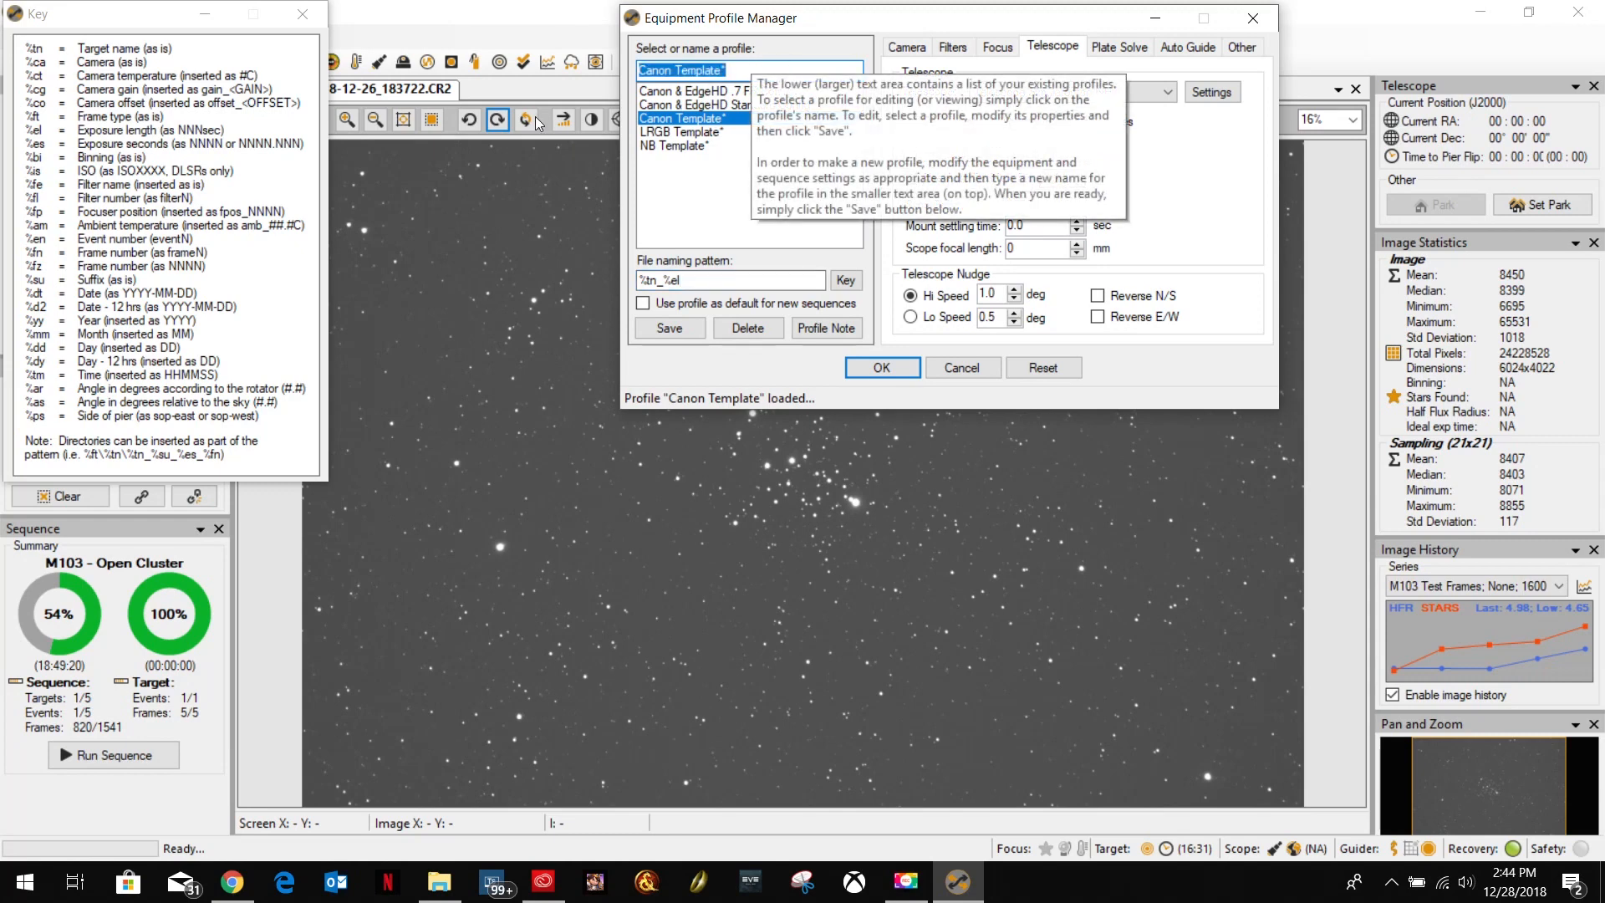
type("Test")
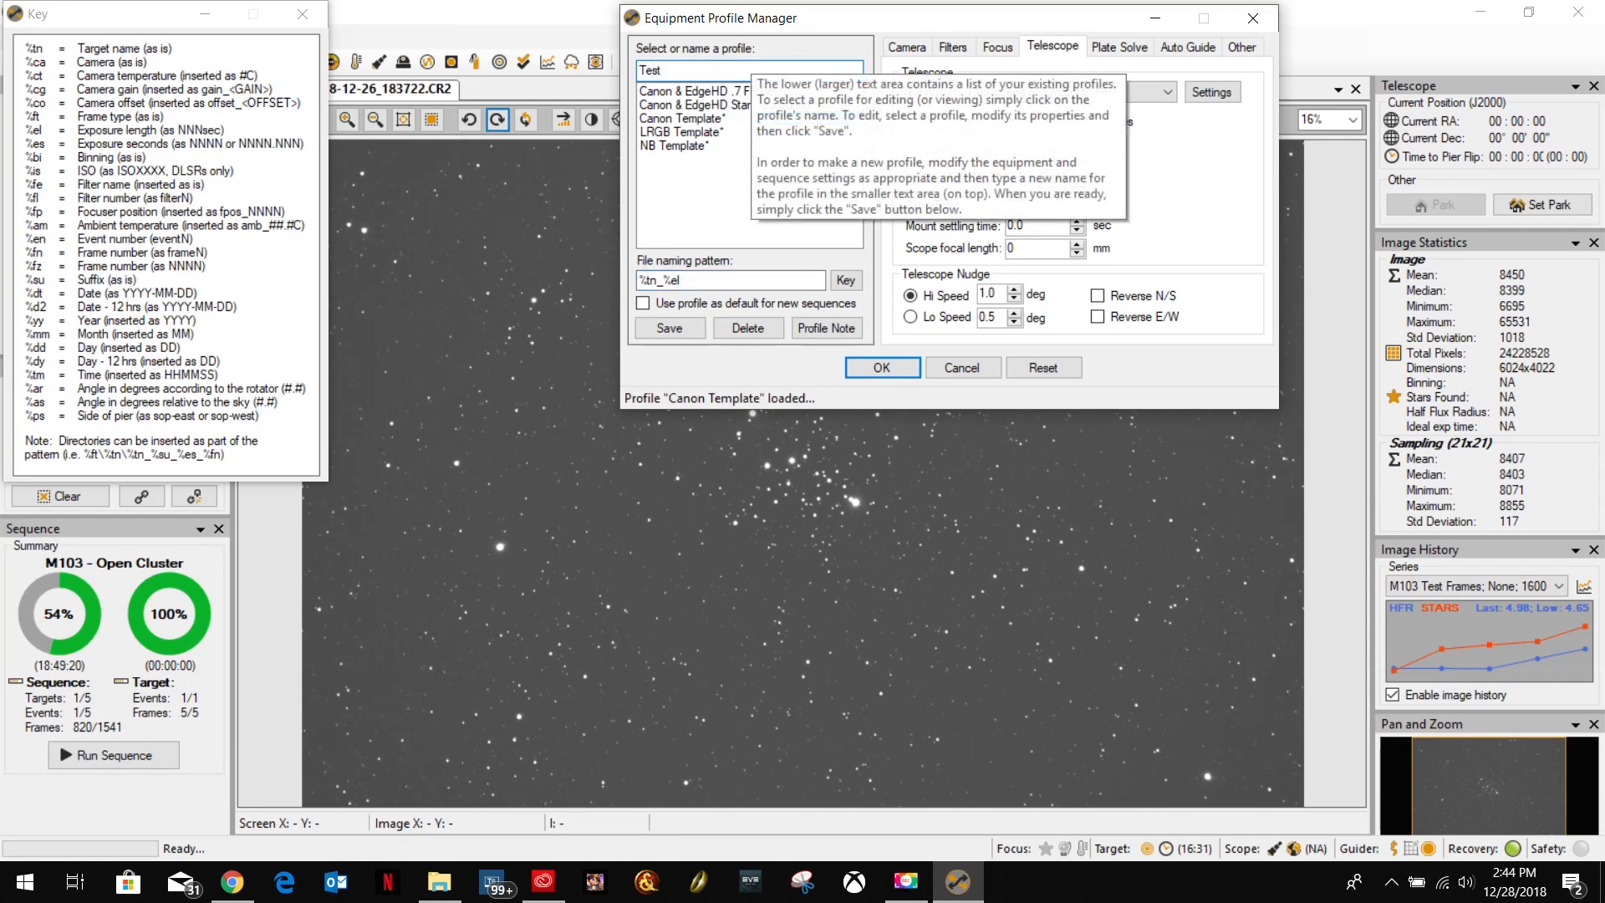
type(" Pr")
left_click(669, 327)
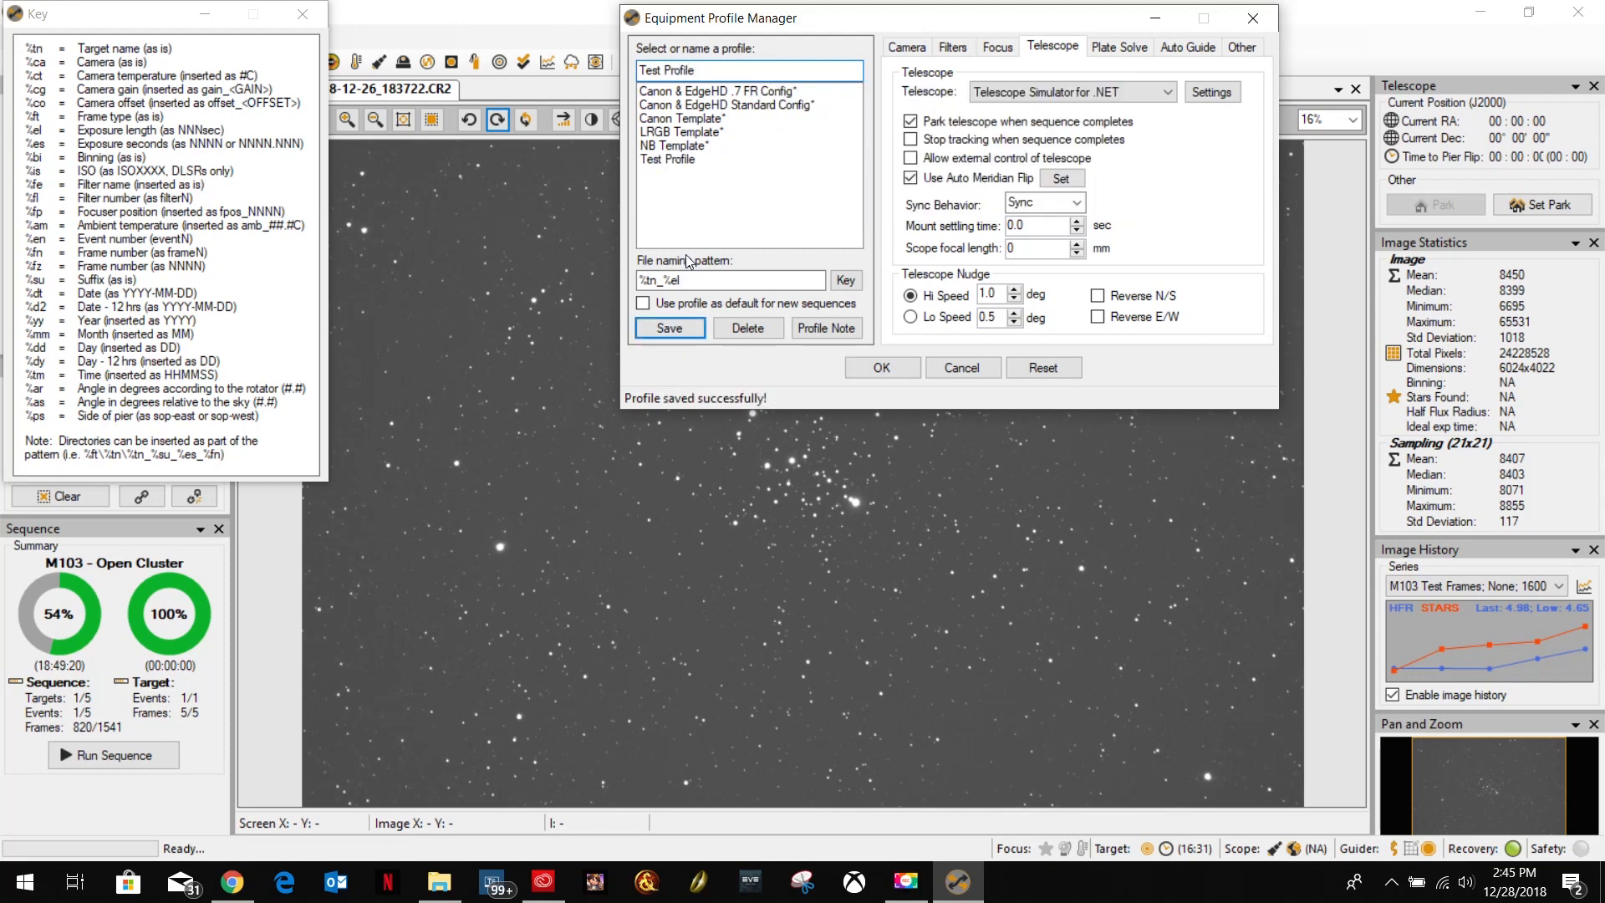
Load Test Profile, close the file naming key and delete the profile.
left_click(673, 160)
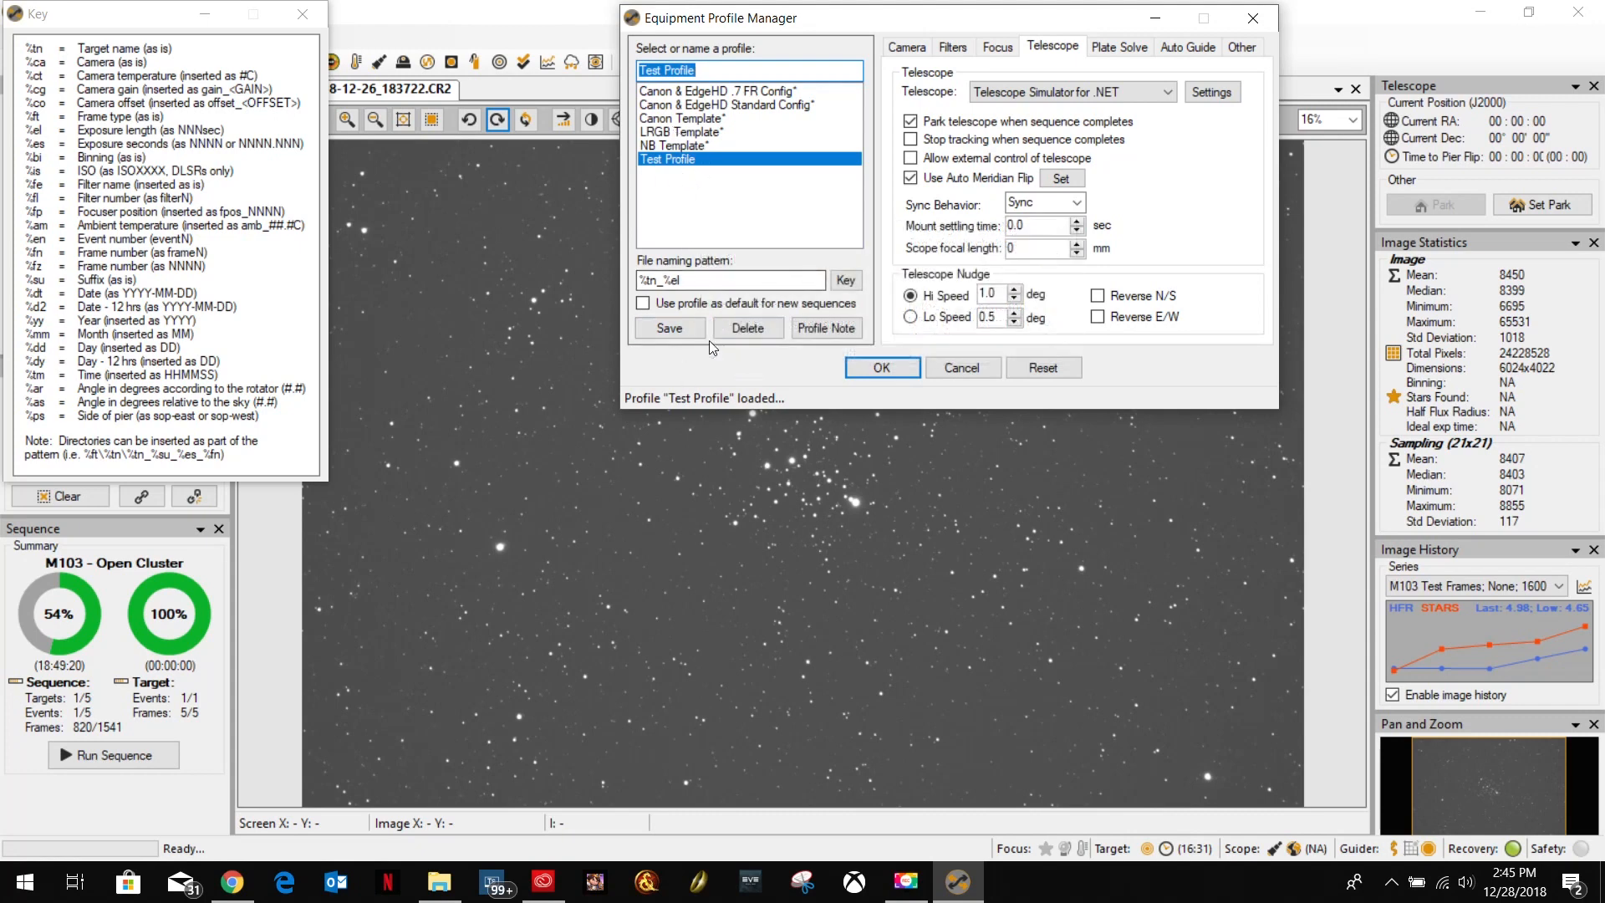
mouse_move(754, 304)
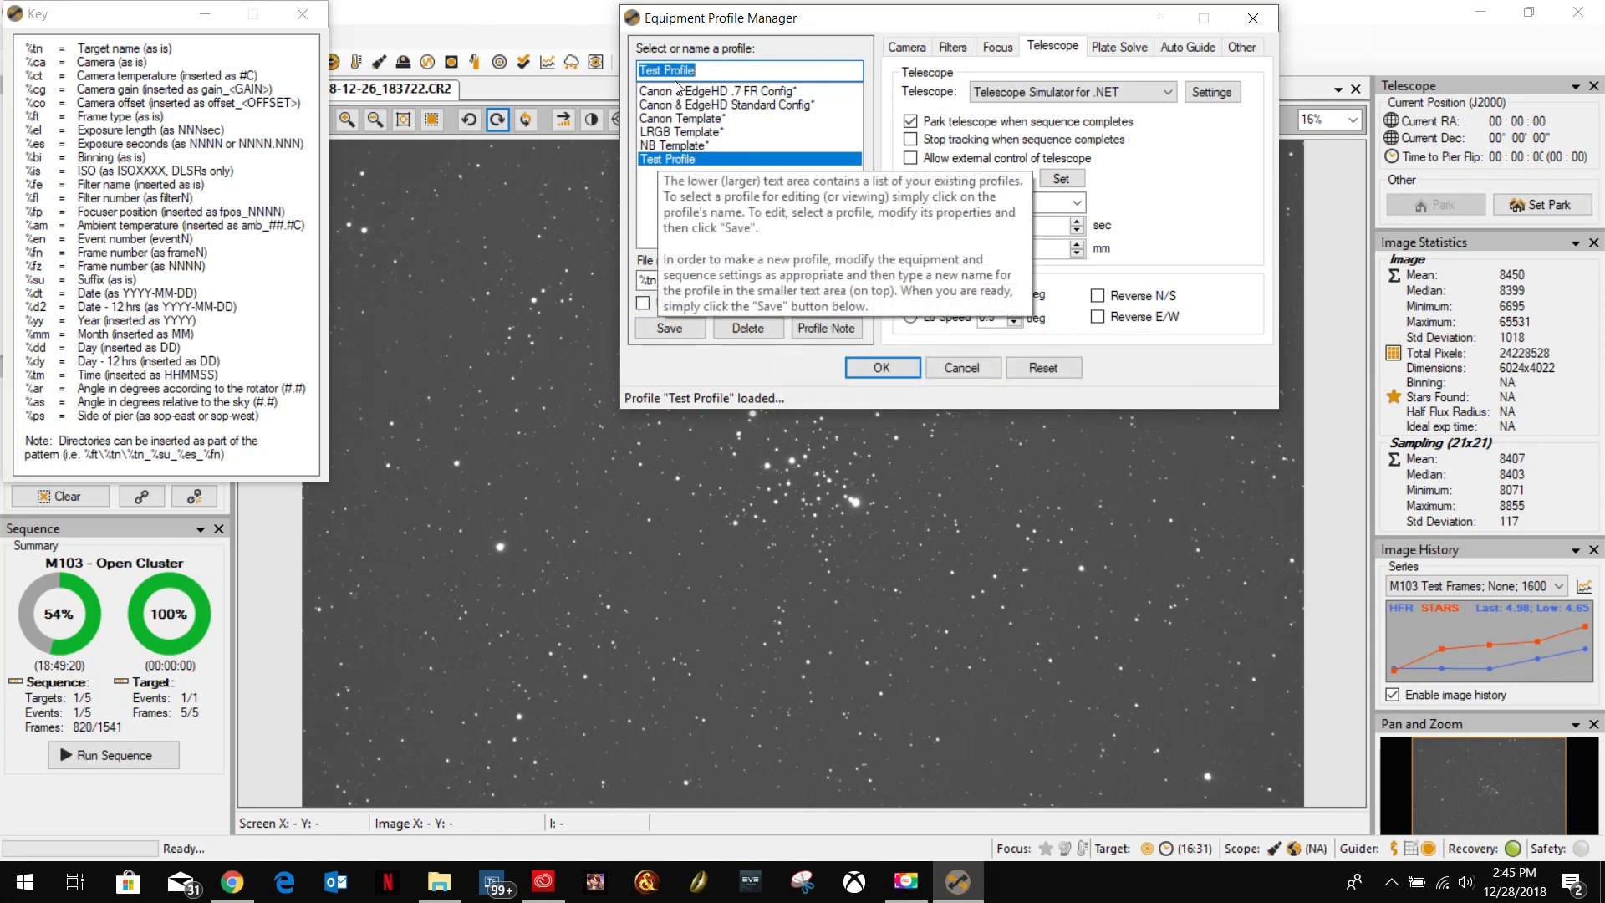
left_click(303, 14)
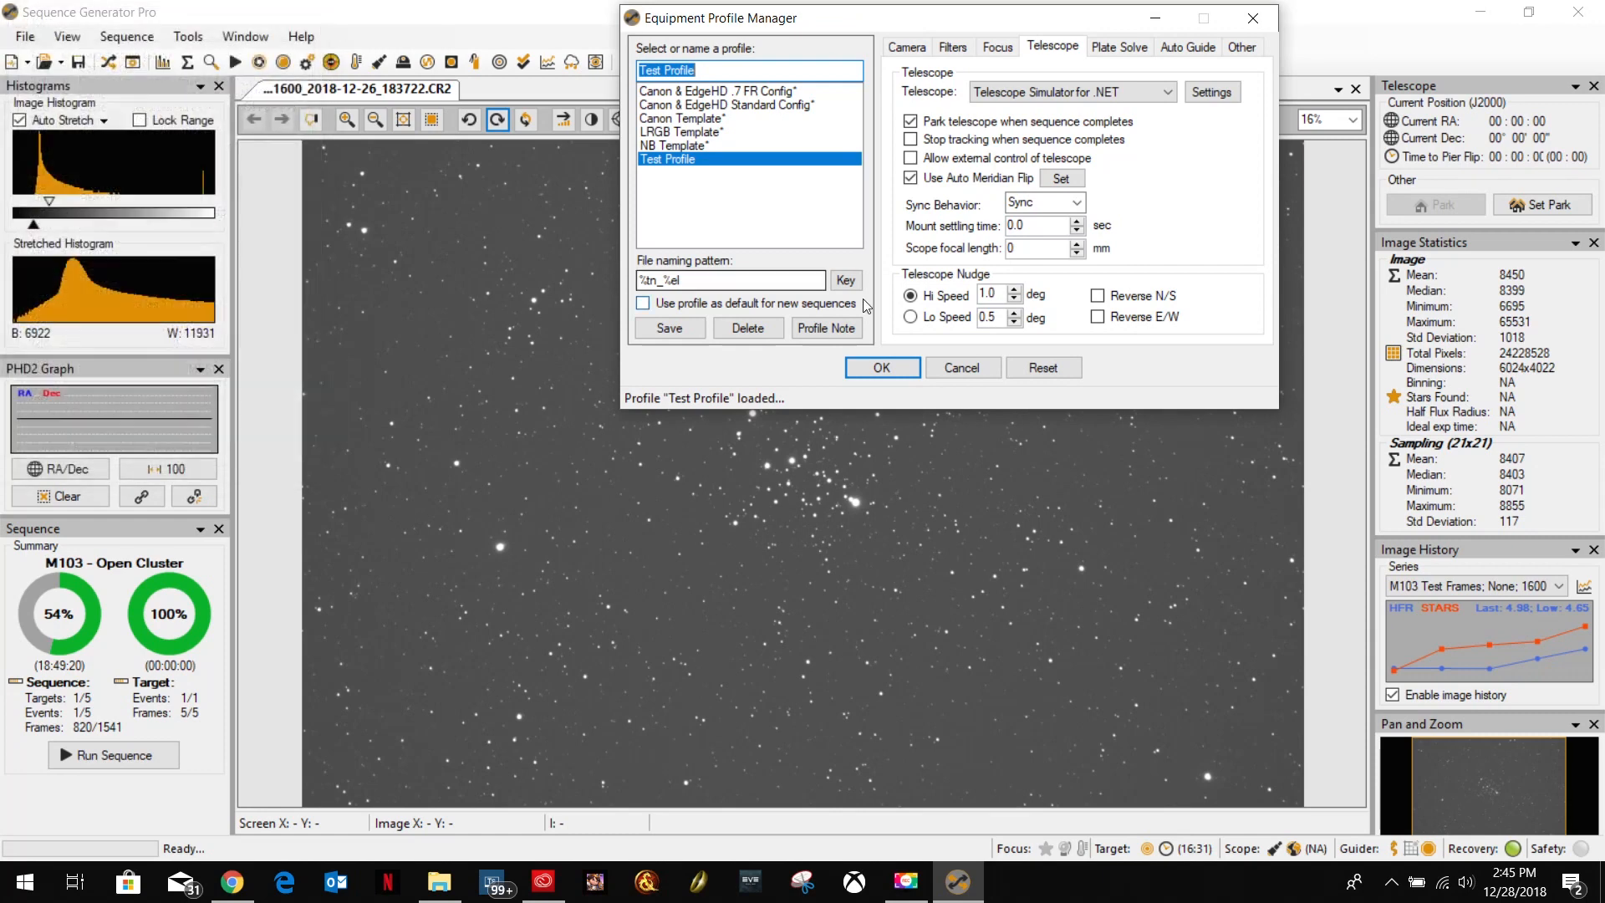
left_click(749, 327)
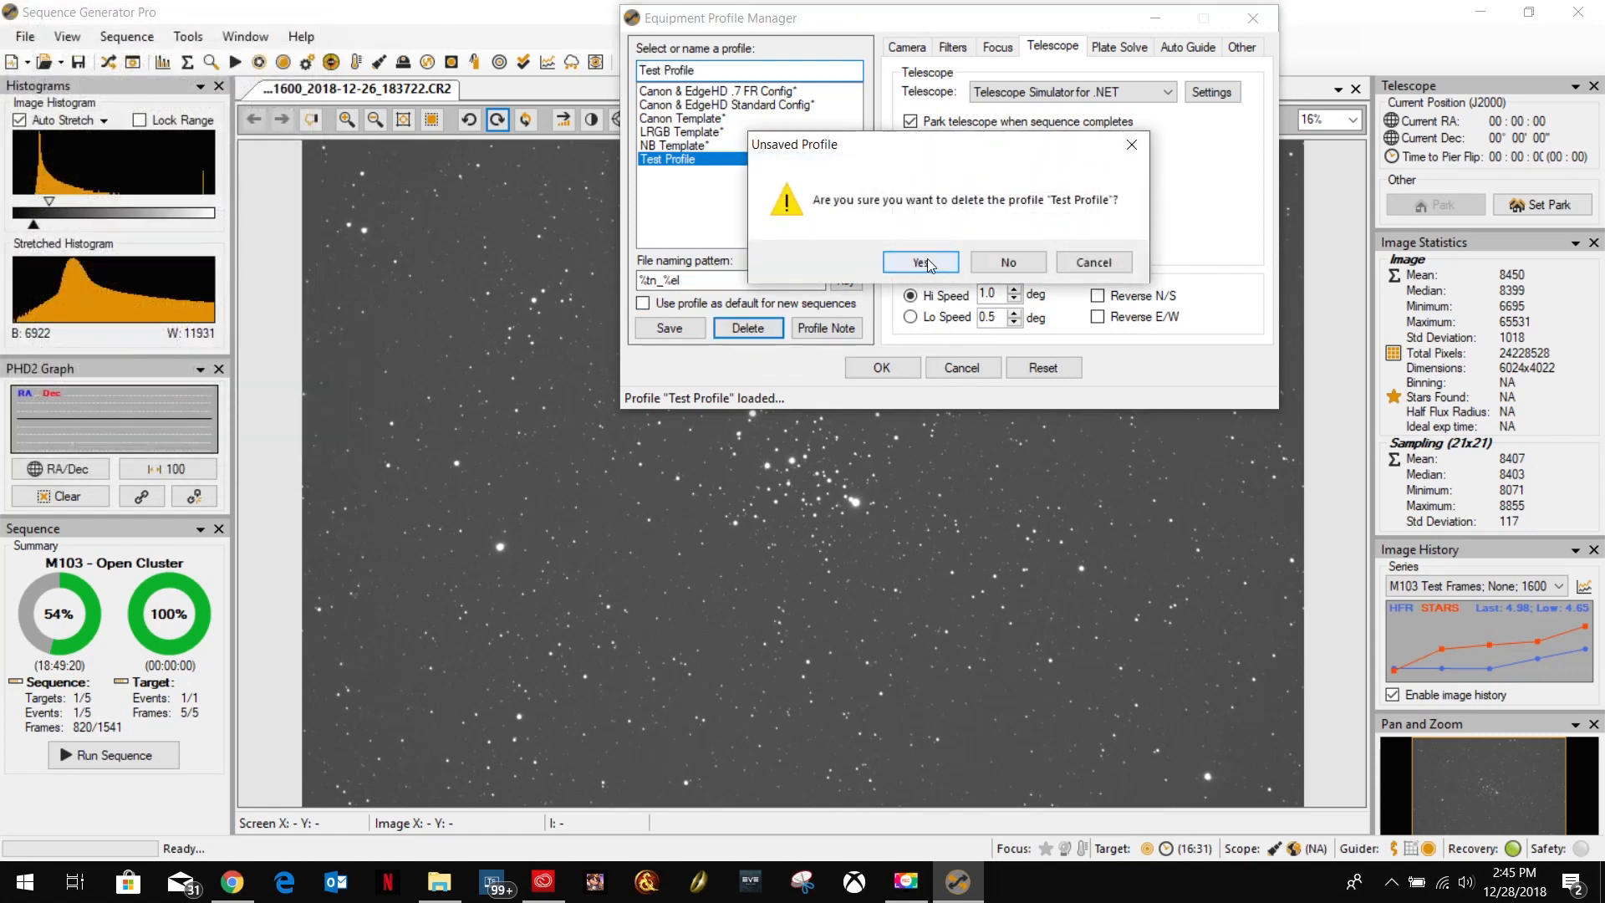
left_click(926, 258)
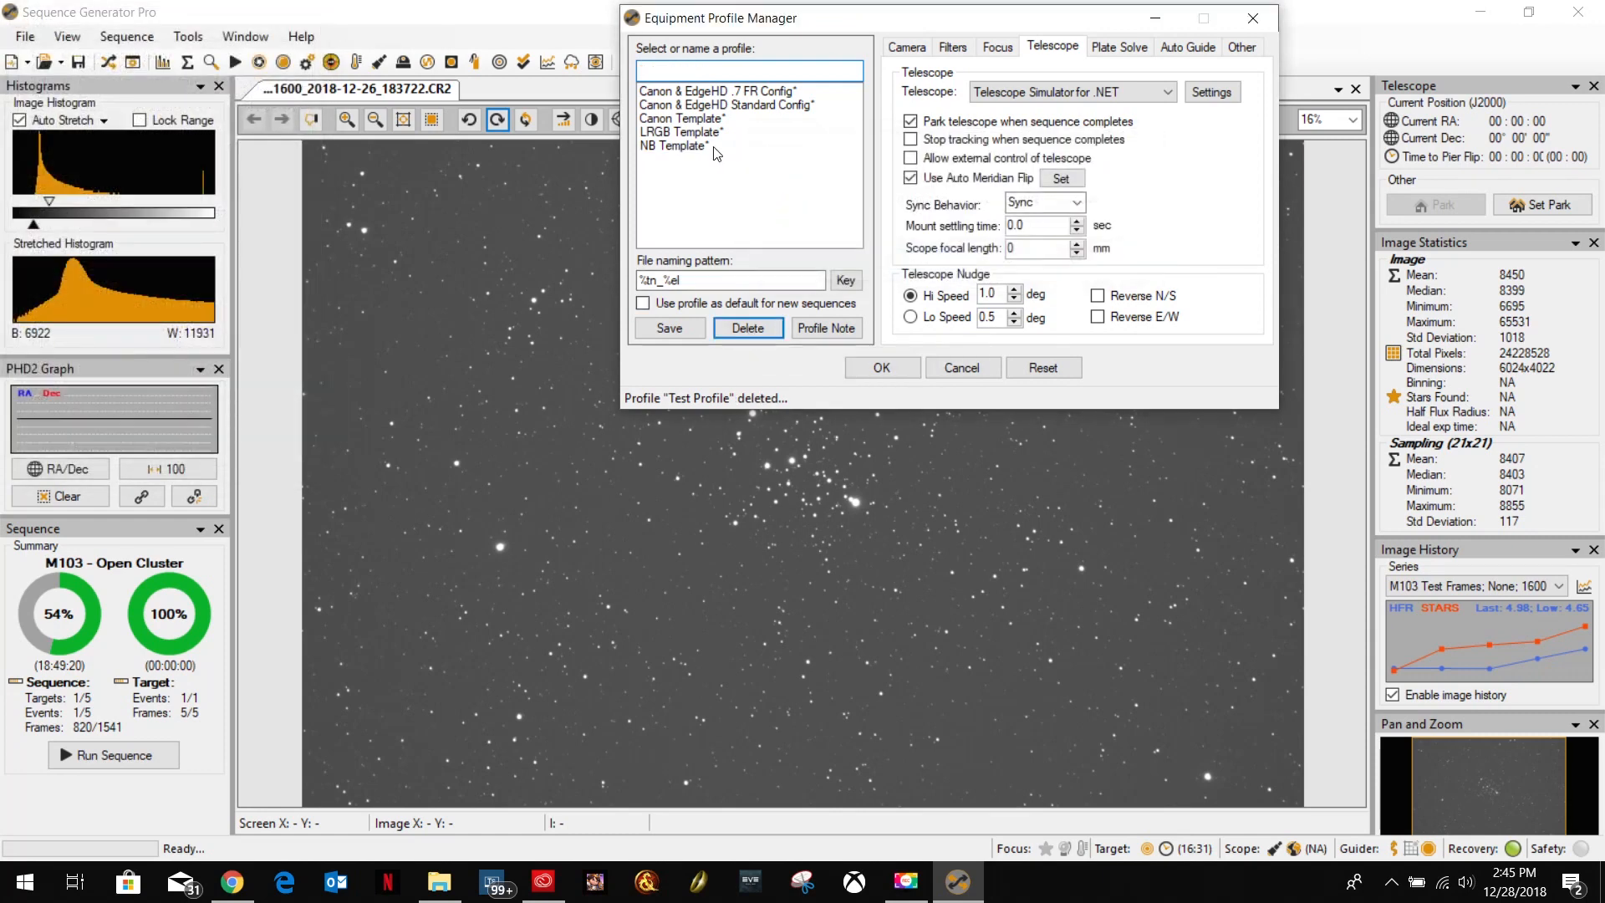
Load the Canon & EdgeHD .7 FR Config profile.
left_click(740, 94)
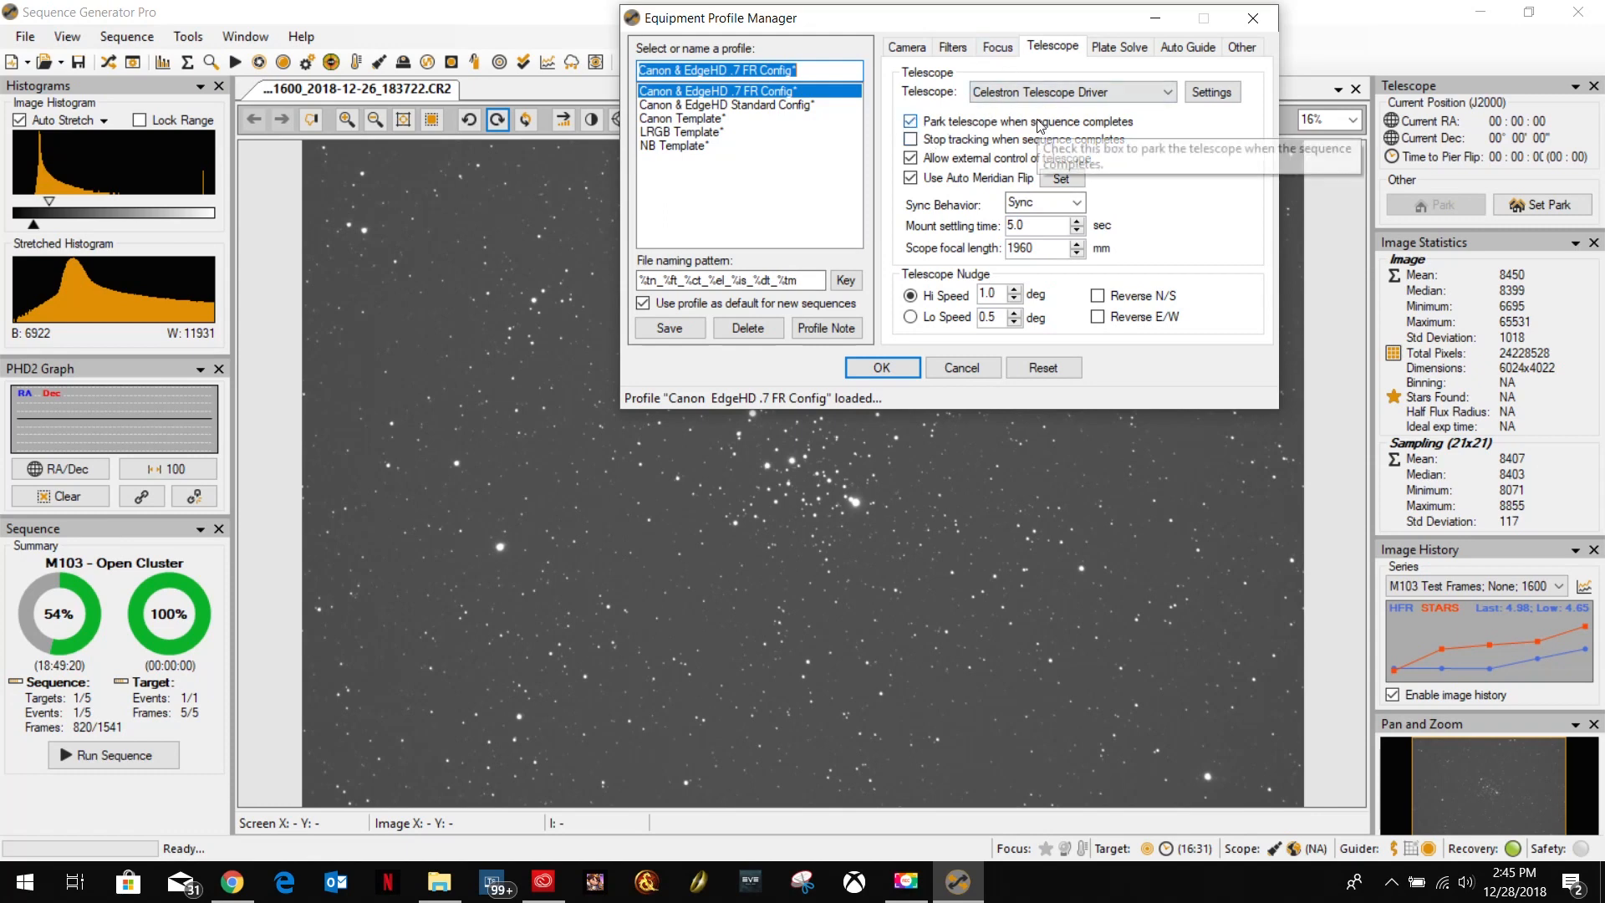
Review the profile's meridian flip options and the Celestron telescope driver's setup, cancelling both dialogs.
left_click(1061, 181)
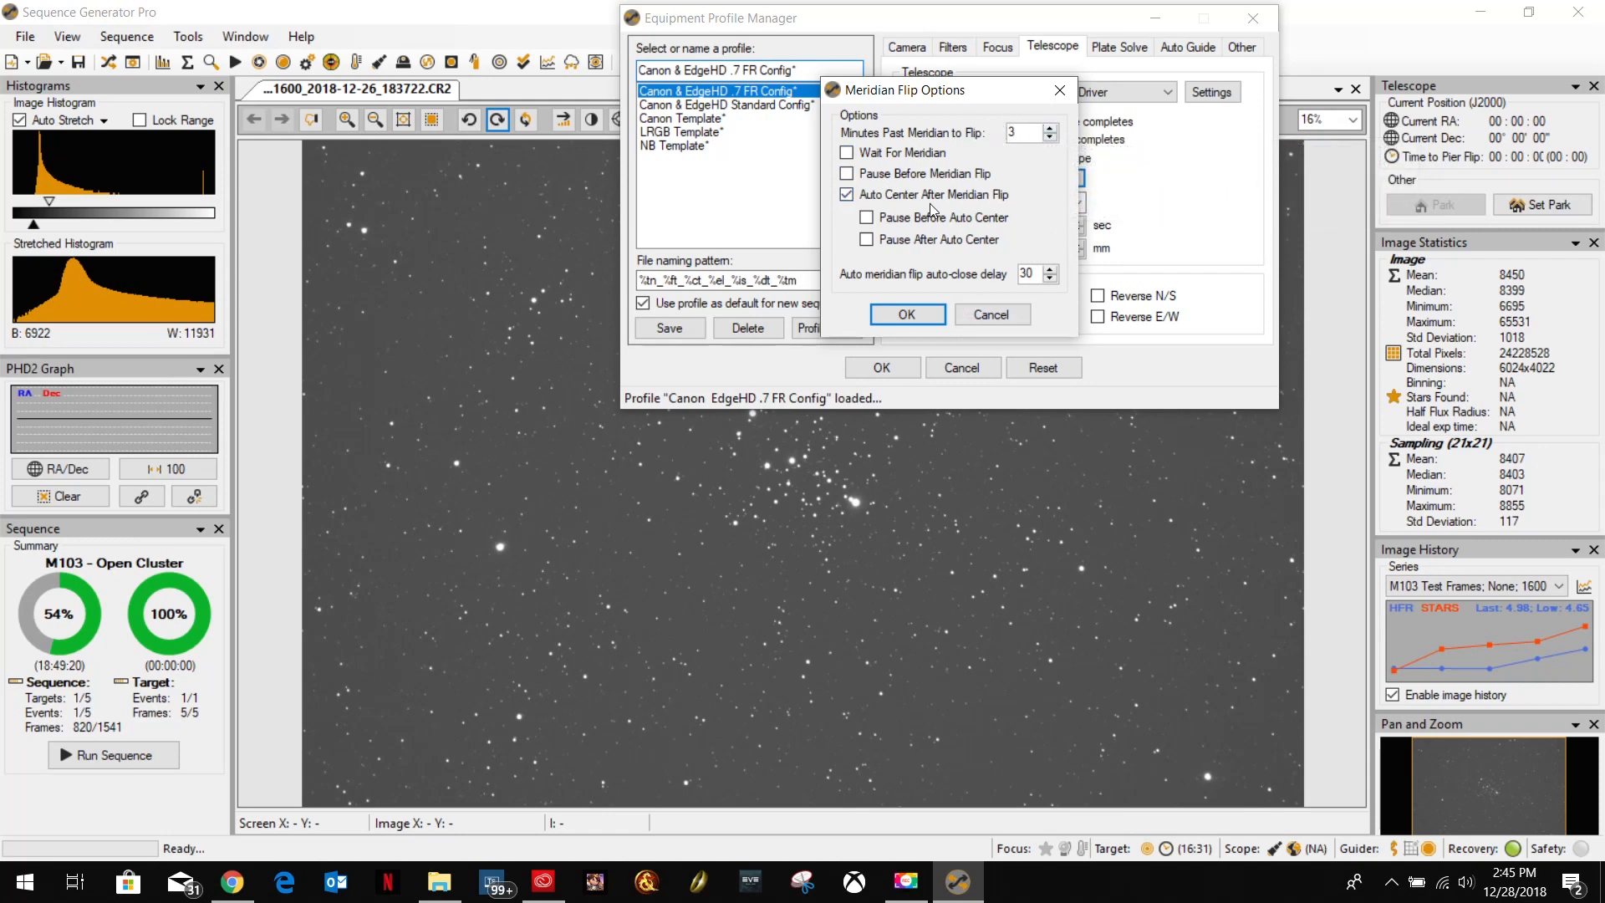
left_click(985, 318)
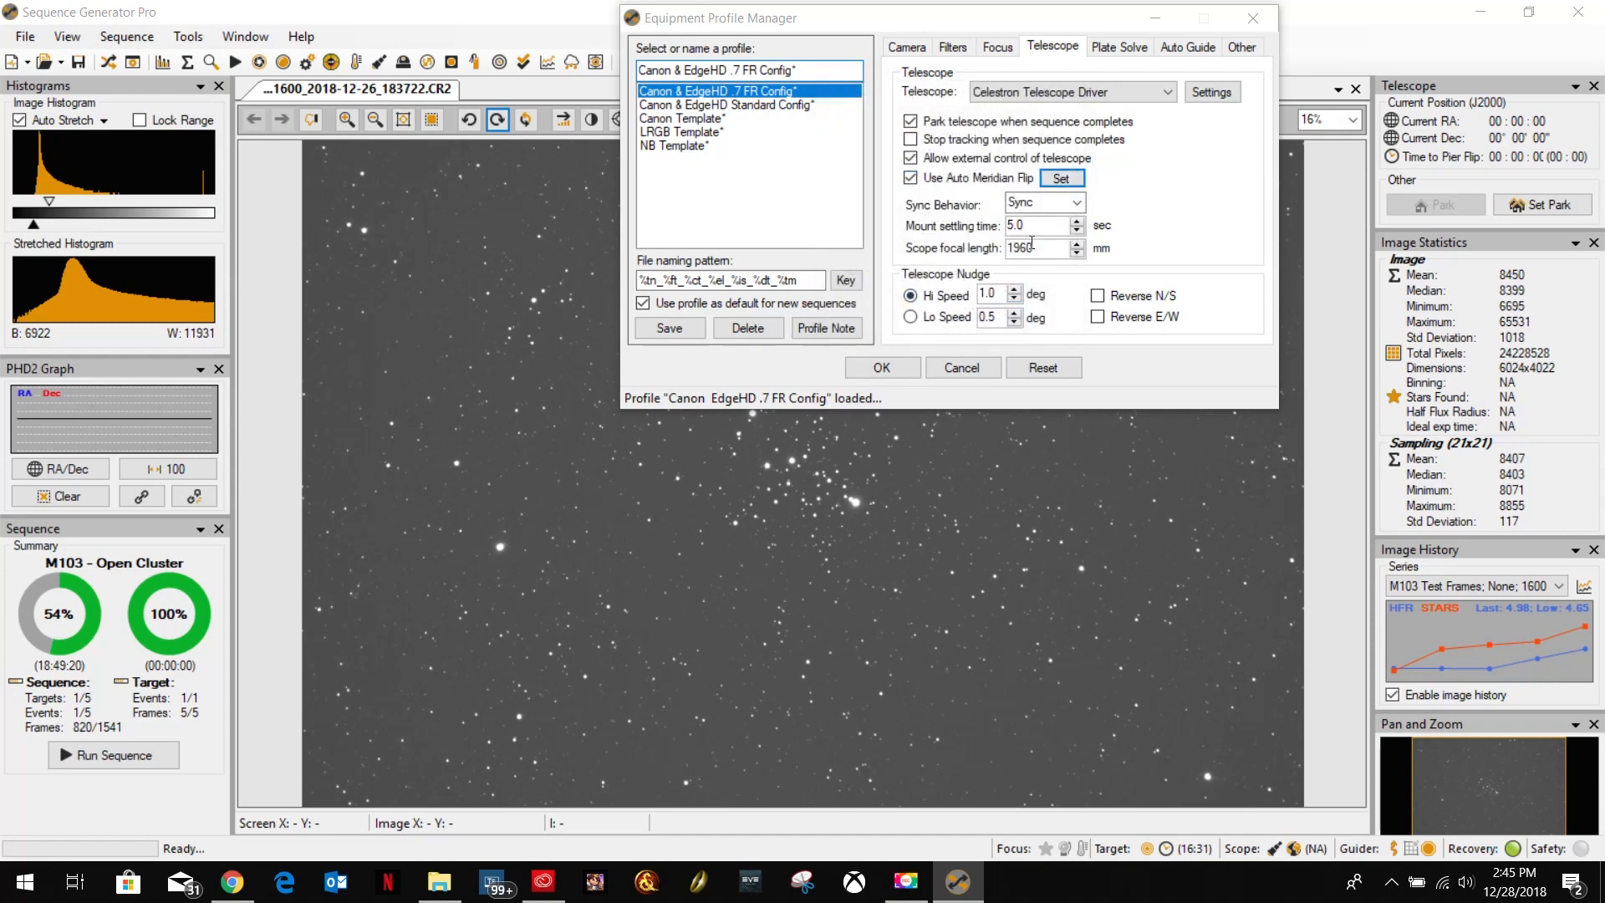
left_click(1211, 91)
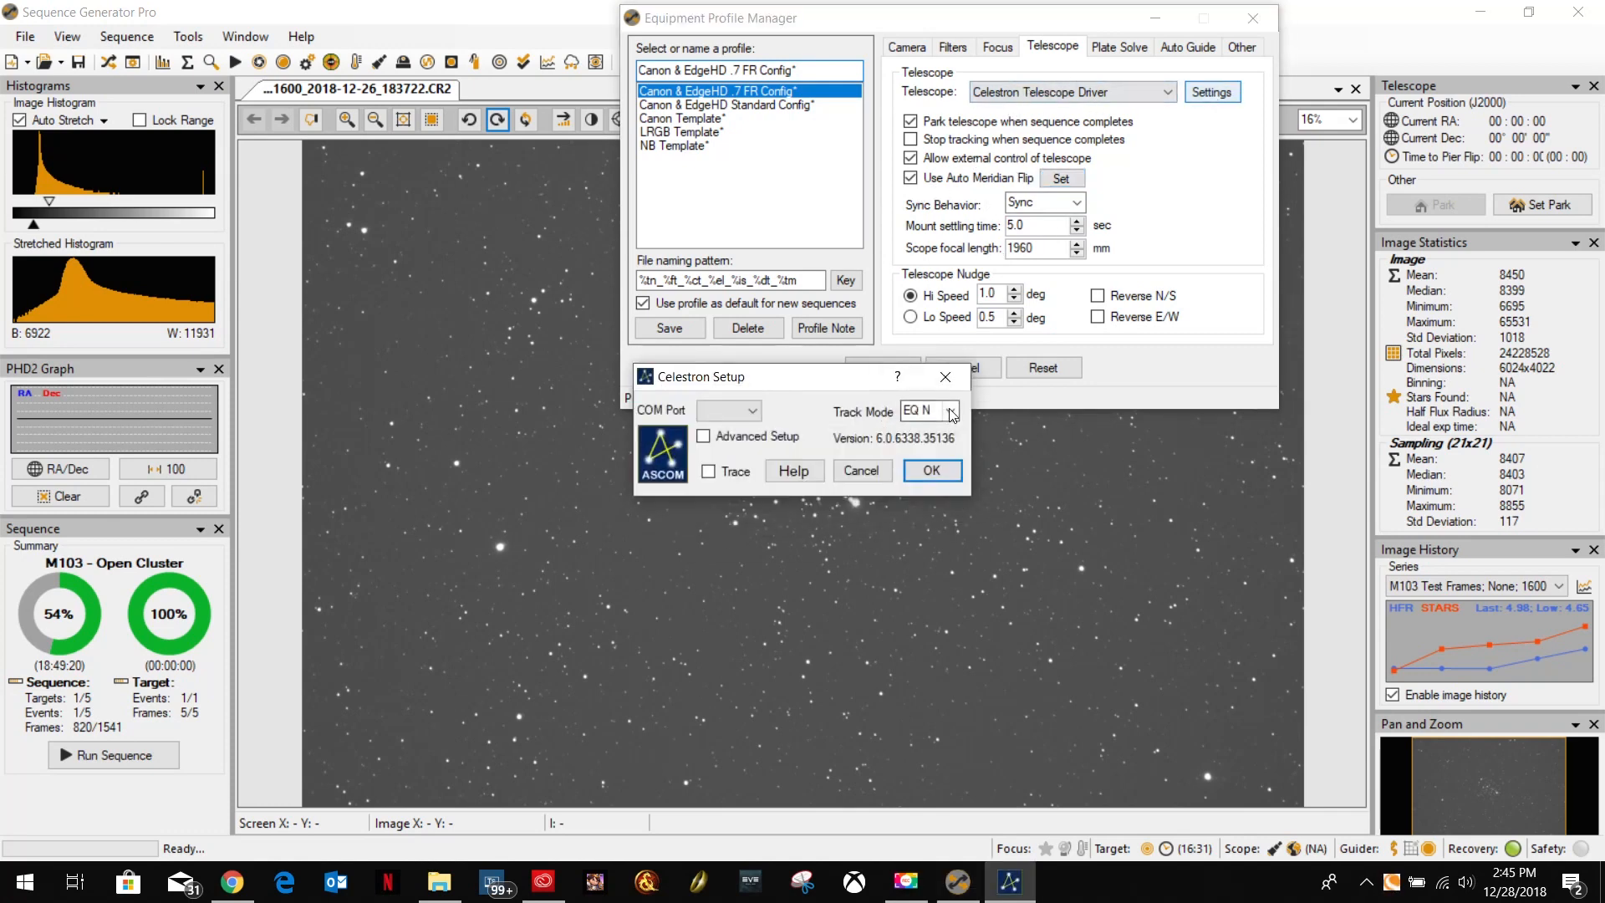
left_click(752, 410)
left_click(865, 470)
left_click(859, 468)
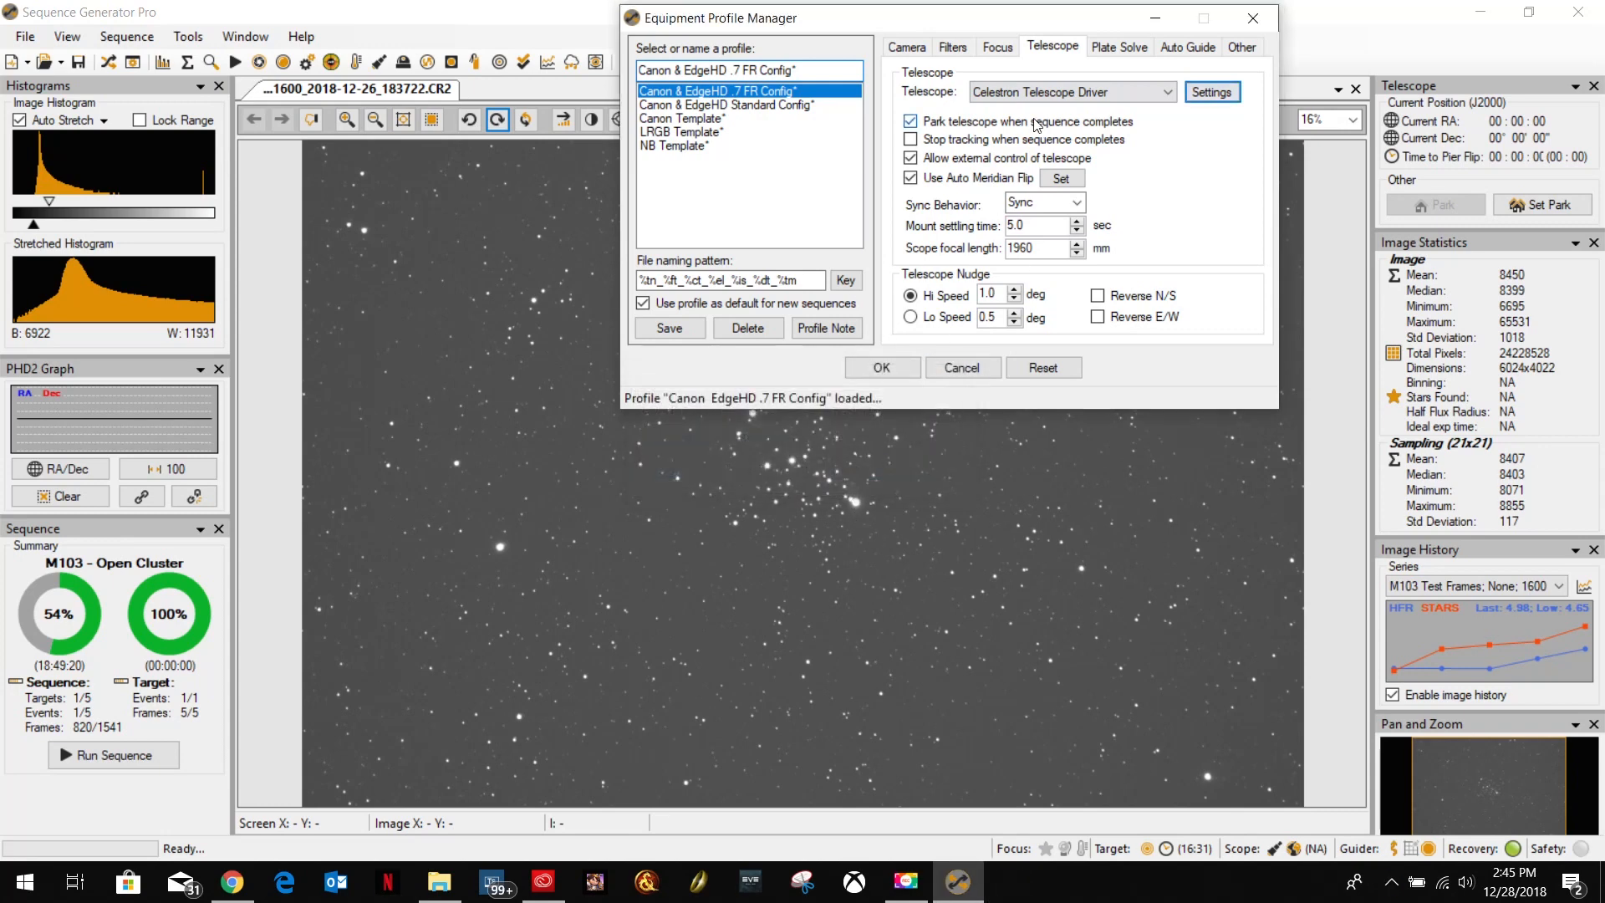
Review the profile's Canon EOS camera options and auto guider settings, then close the Equipment Profile Manager.
left_click(909, 48)
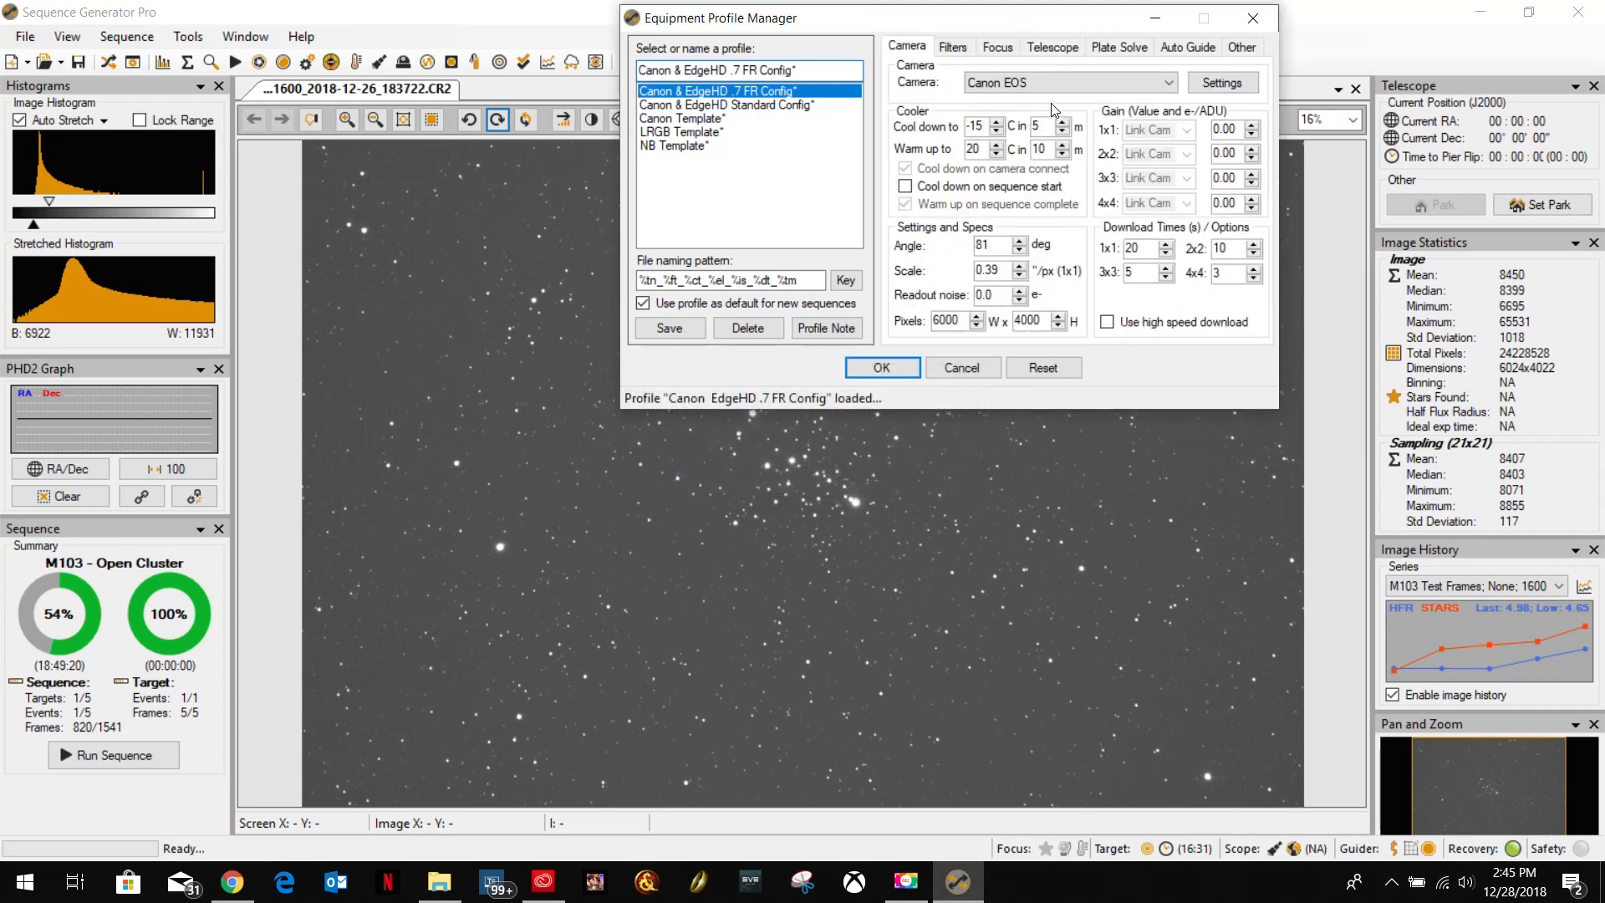
left_click(1208, 84)
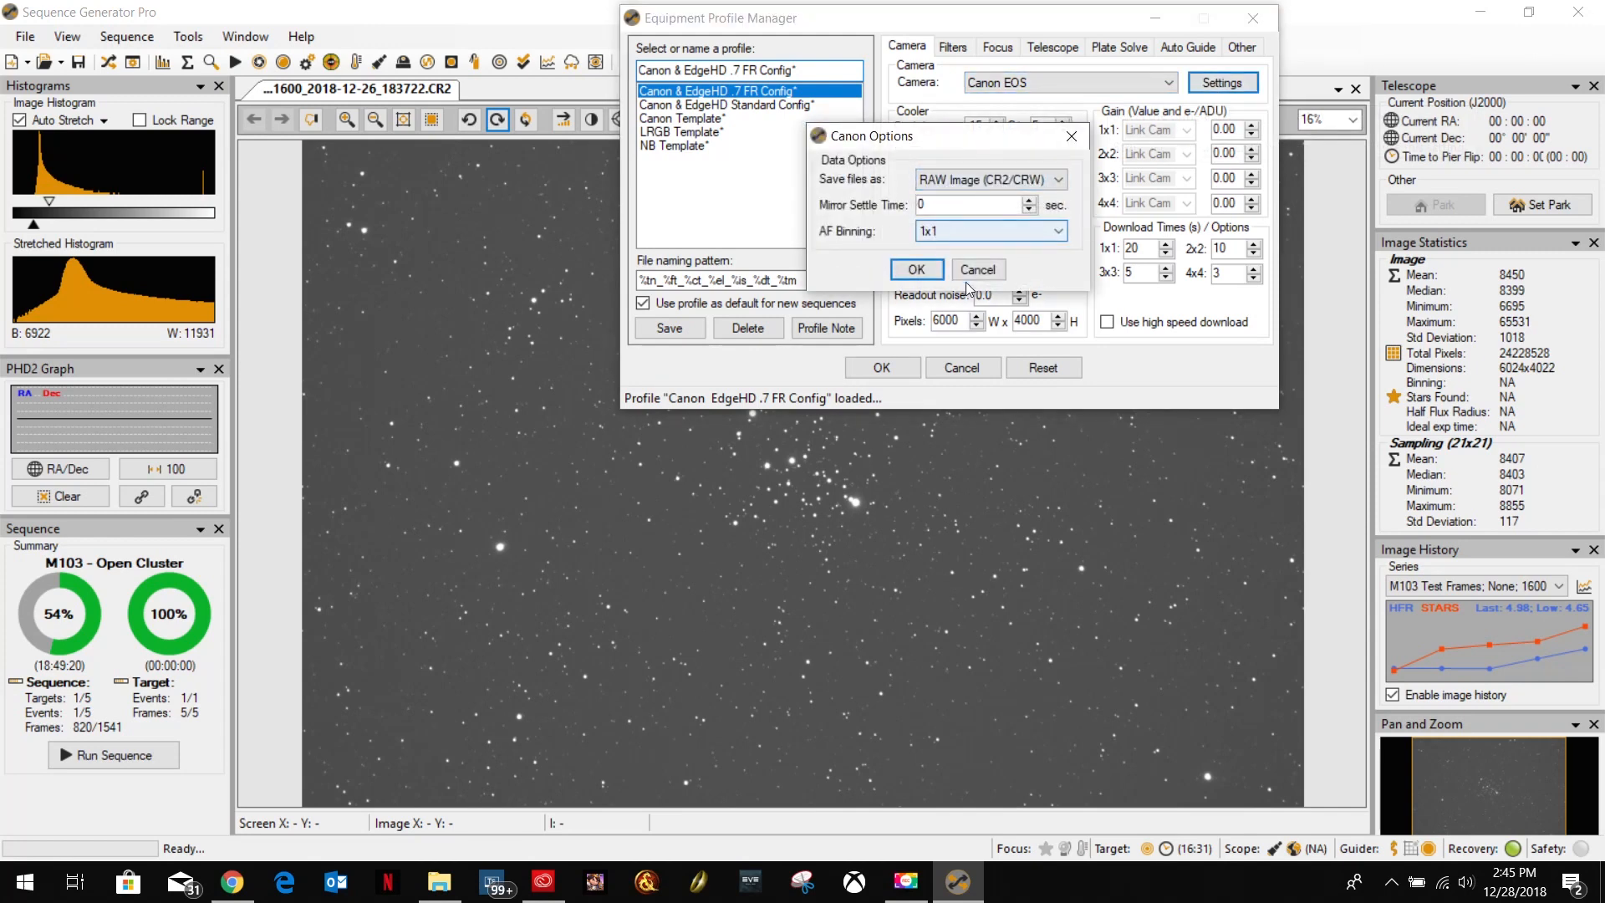
left_click(916, 269)
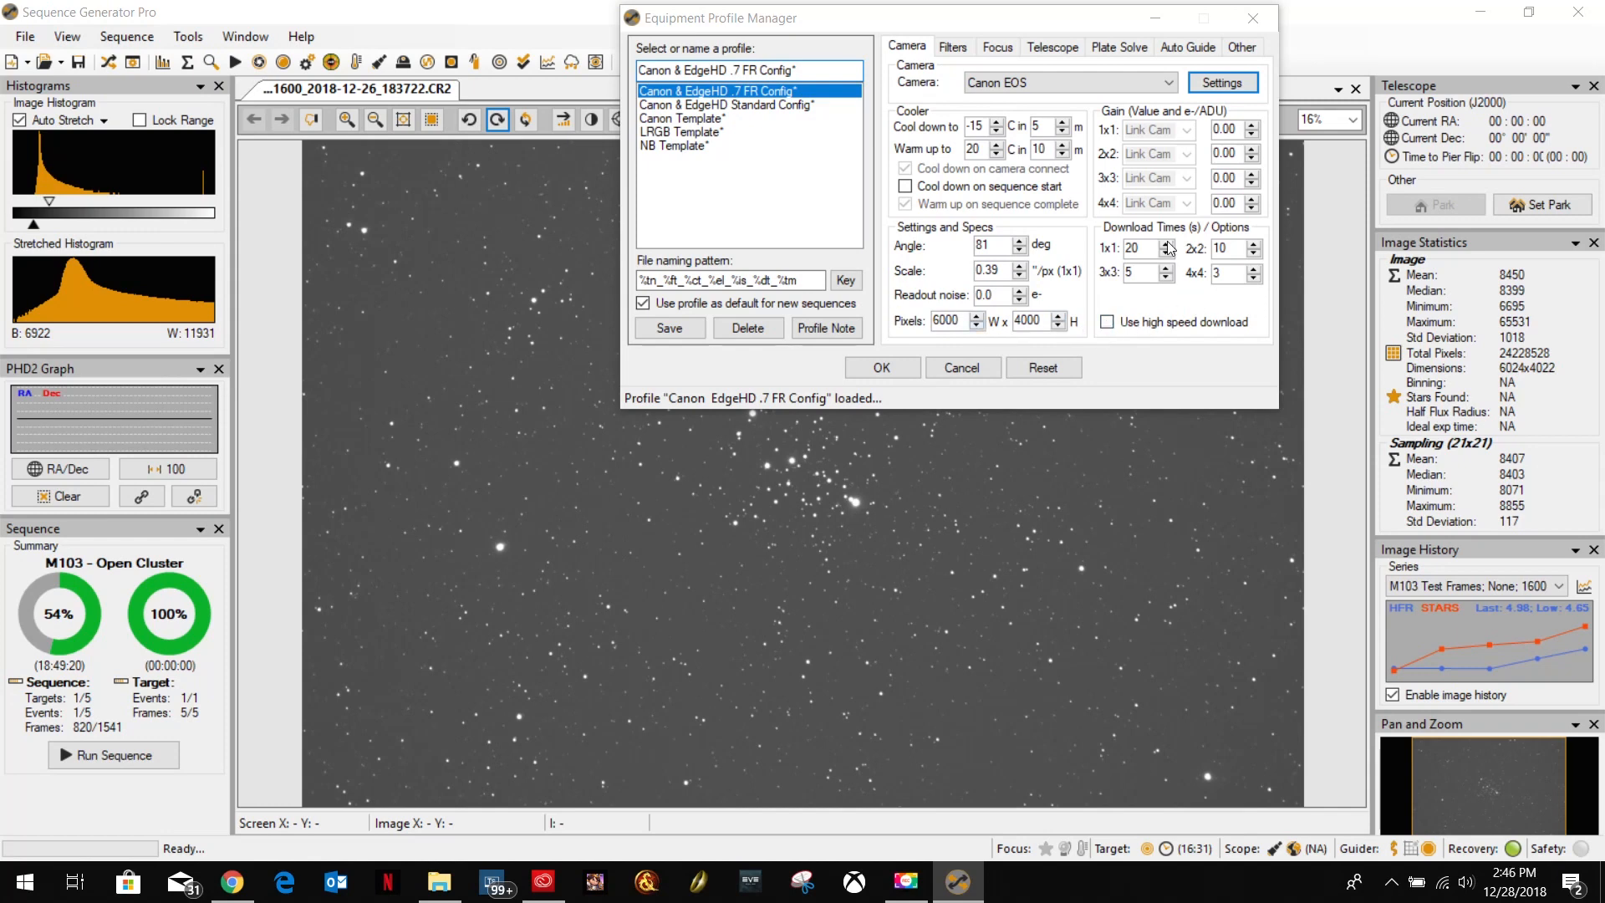
left_click(1169, 50)
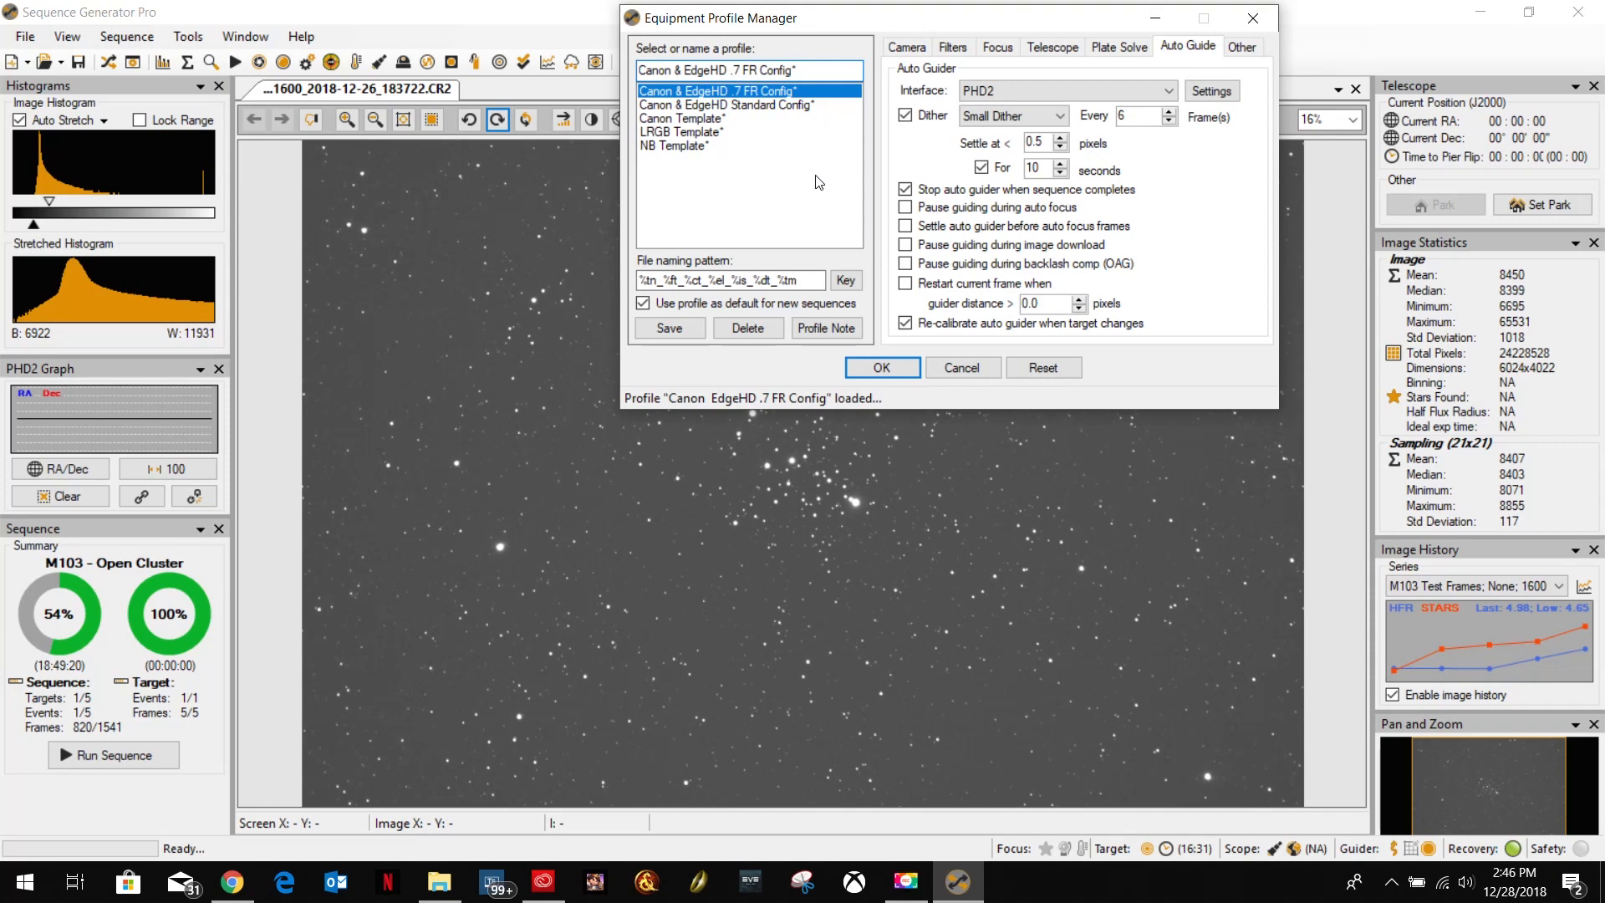
left_click(937, 366)
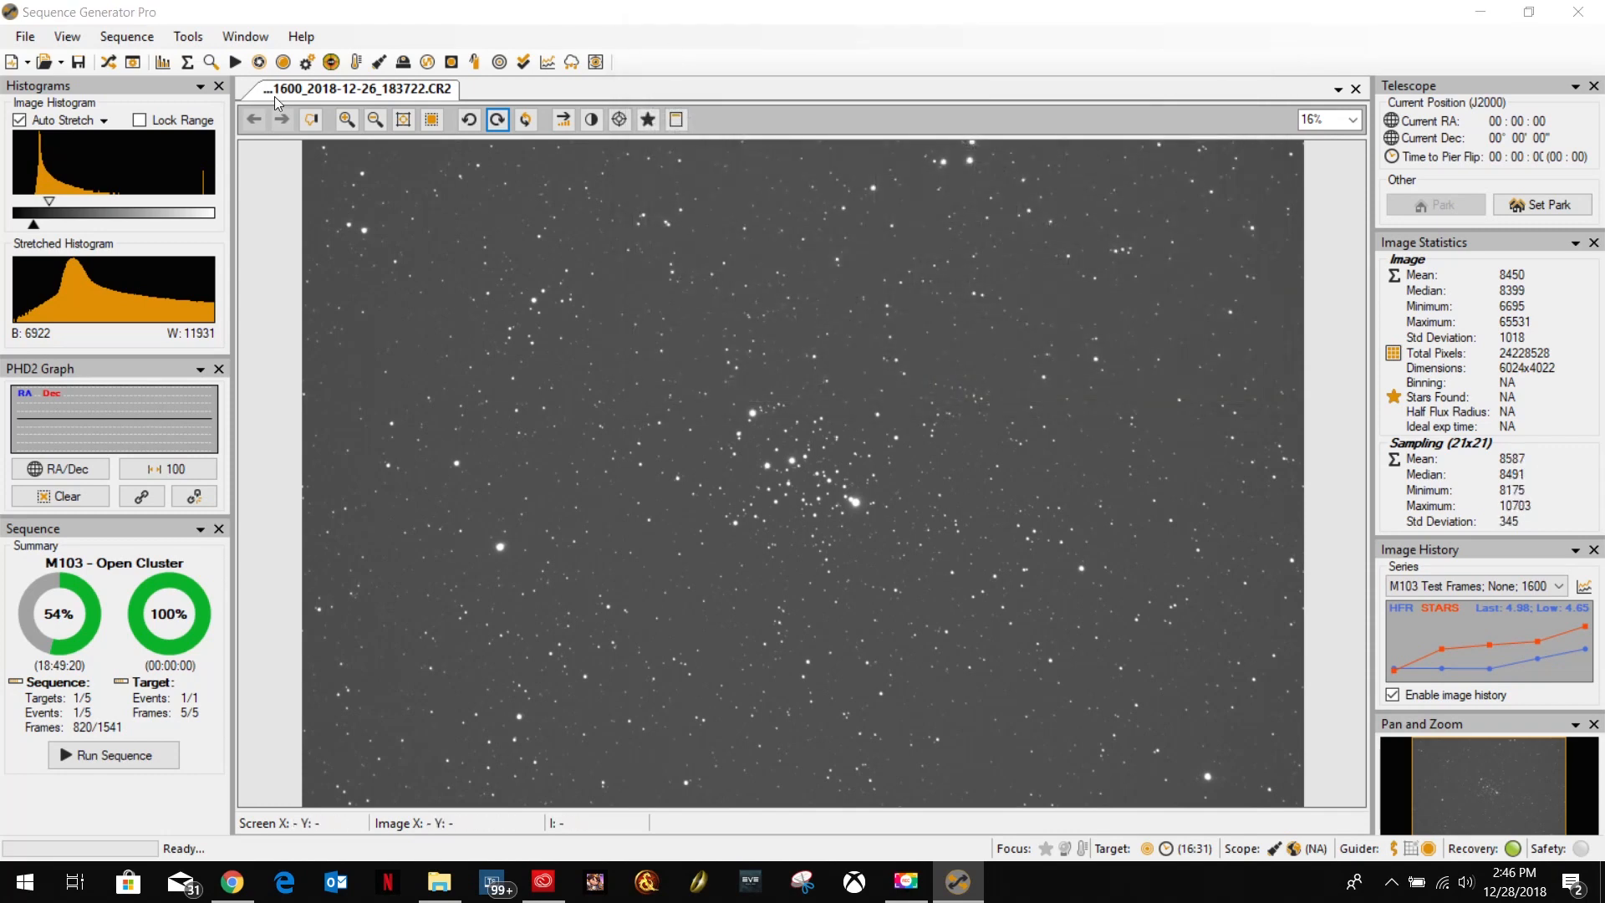
Show the sequencer window to check which equipment profile the current sequence uses, then close it.
left_click(126, 36)
mouse_move(67, 38)
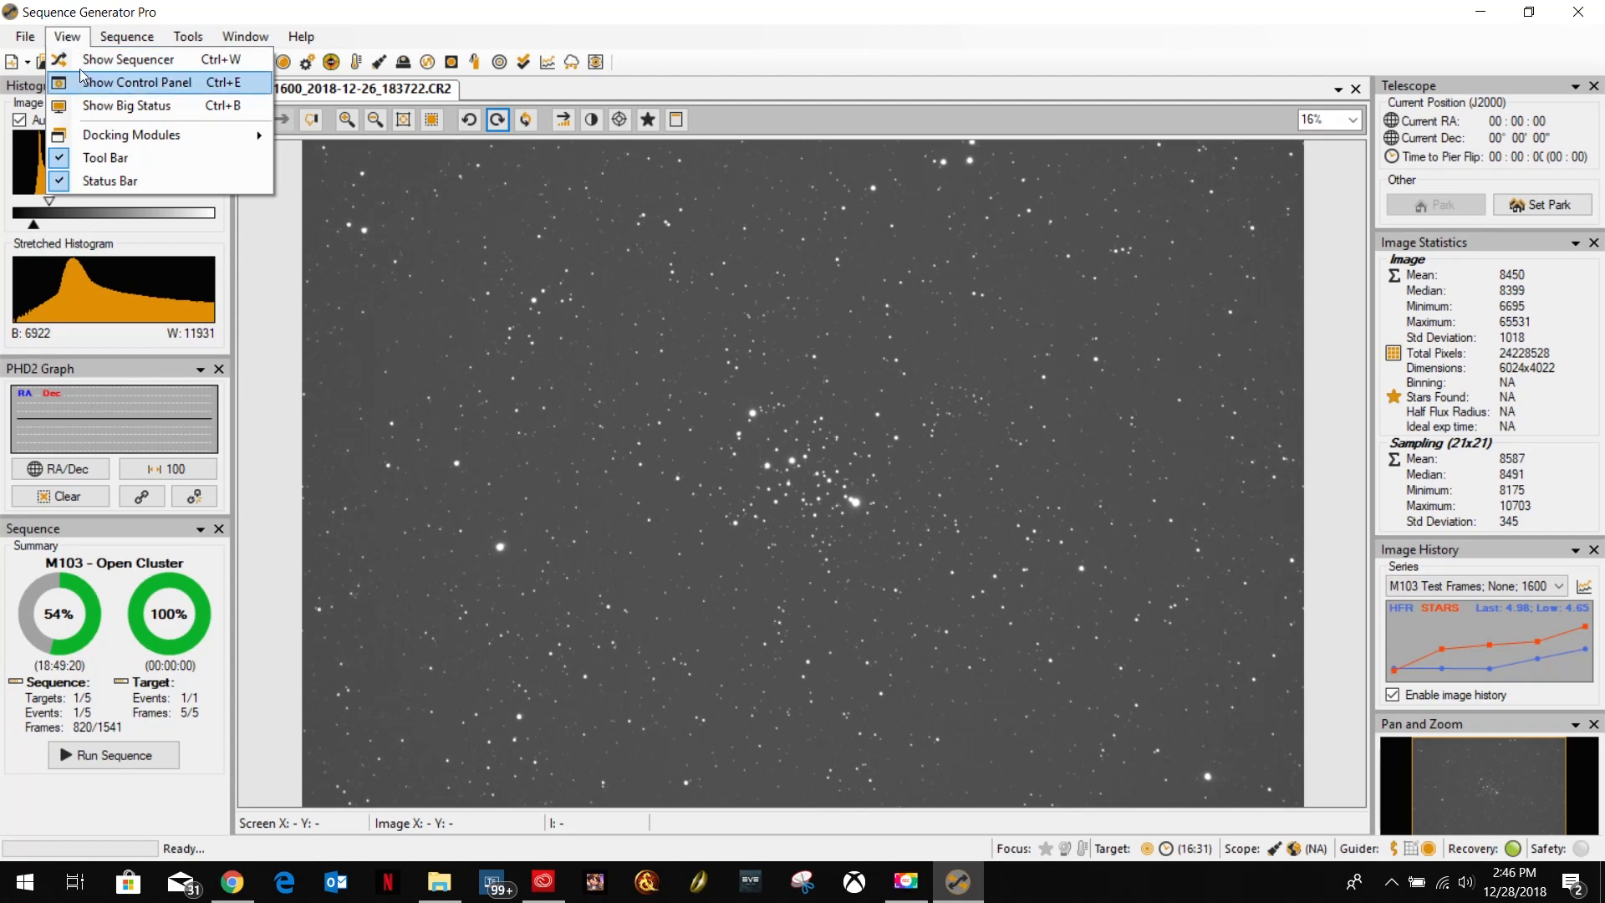
left_click(87, 60)
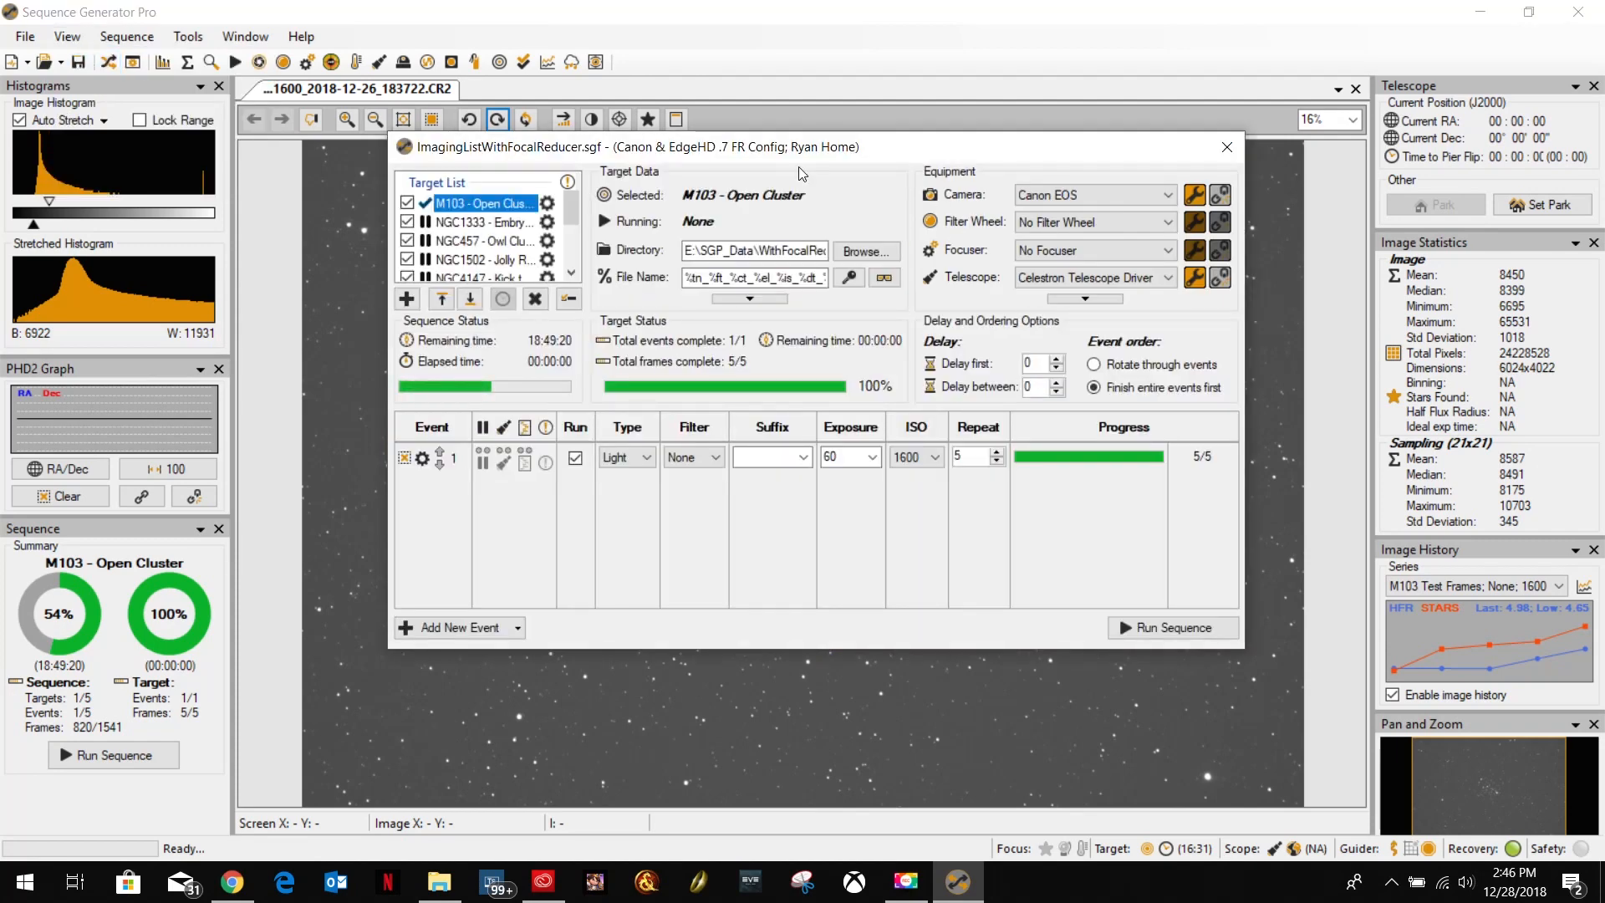
left_click(1226, 147)
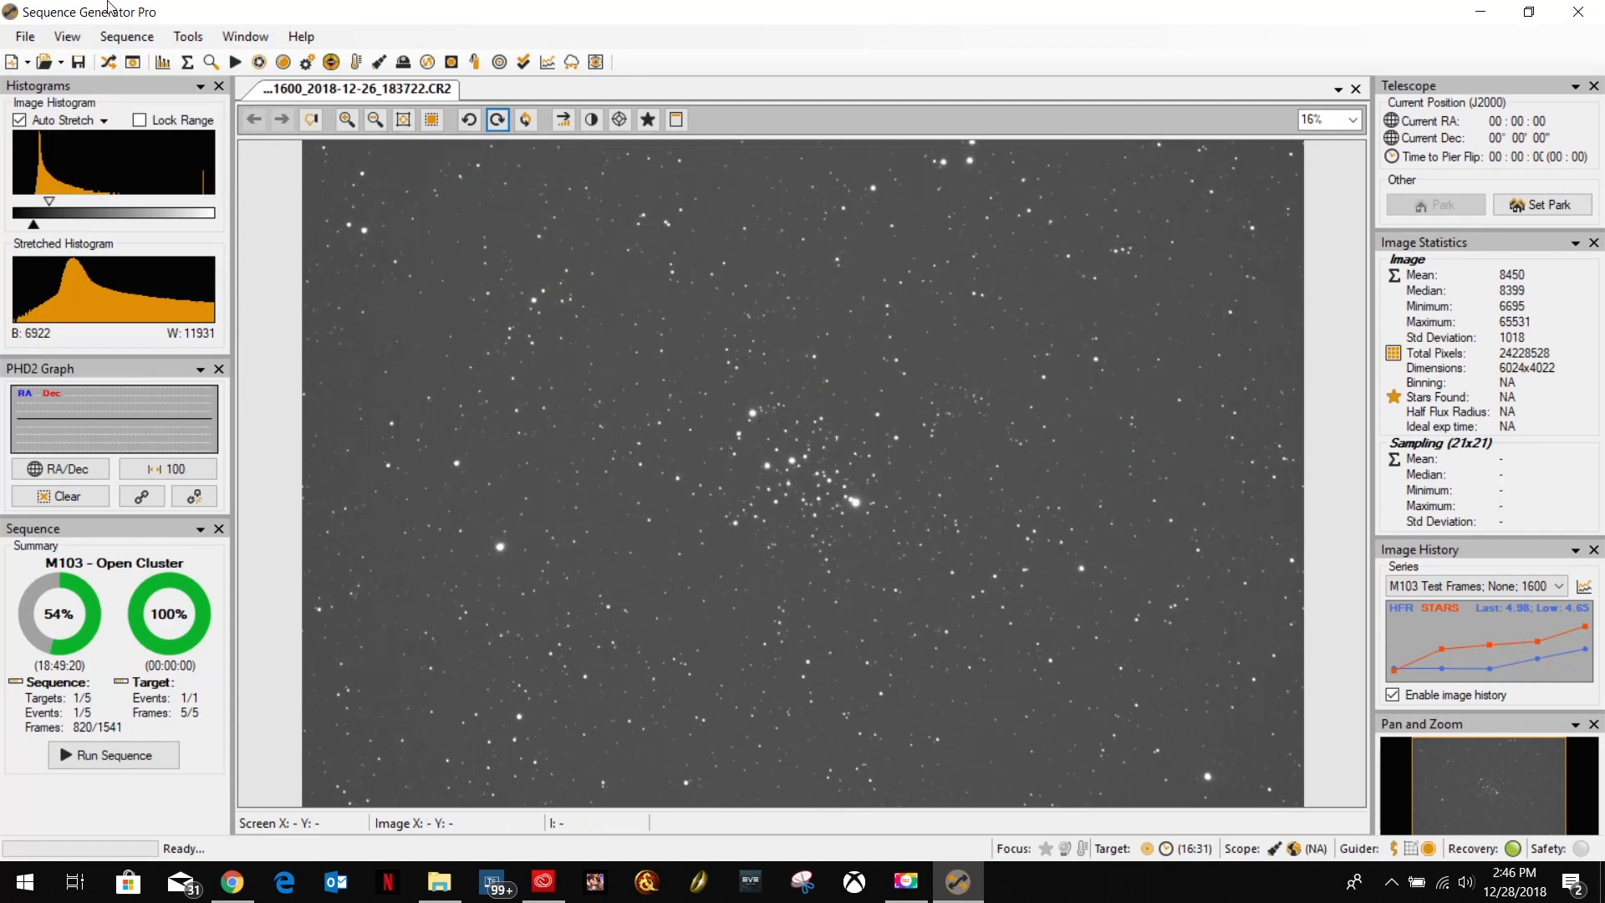
View the list of equipment profiles offered for a new sequence with profile, then dismiss the chooser and the sequencer.
left_click(25, 37)
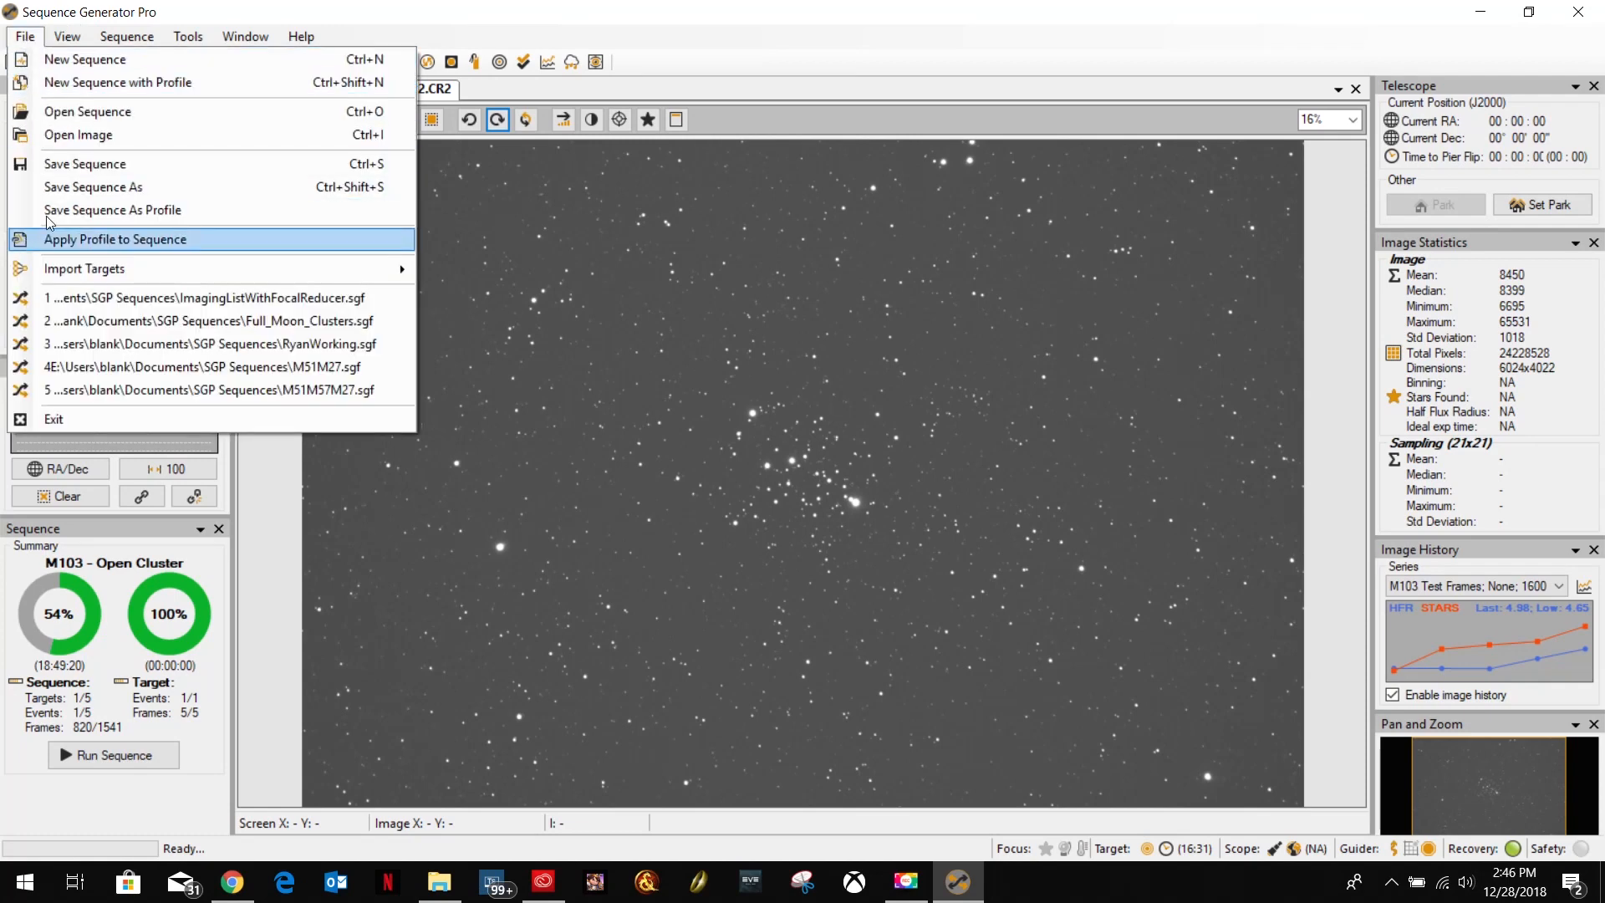
left_click(101, 84)
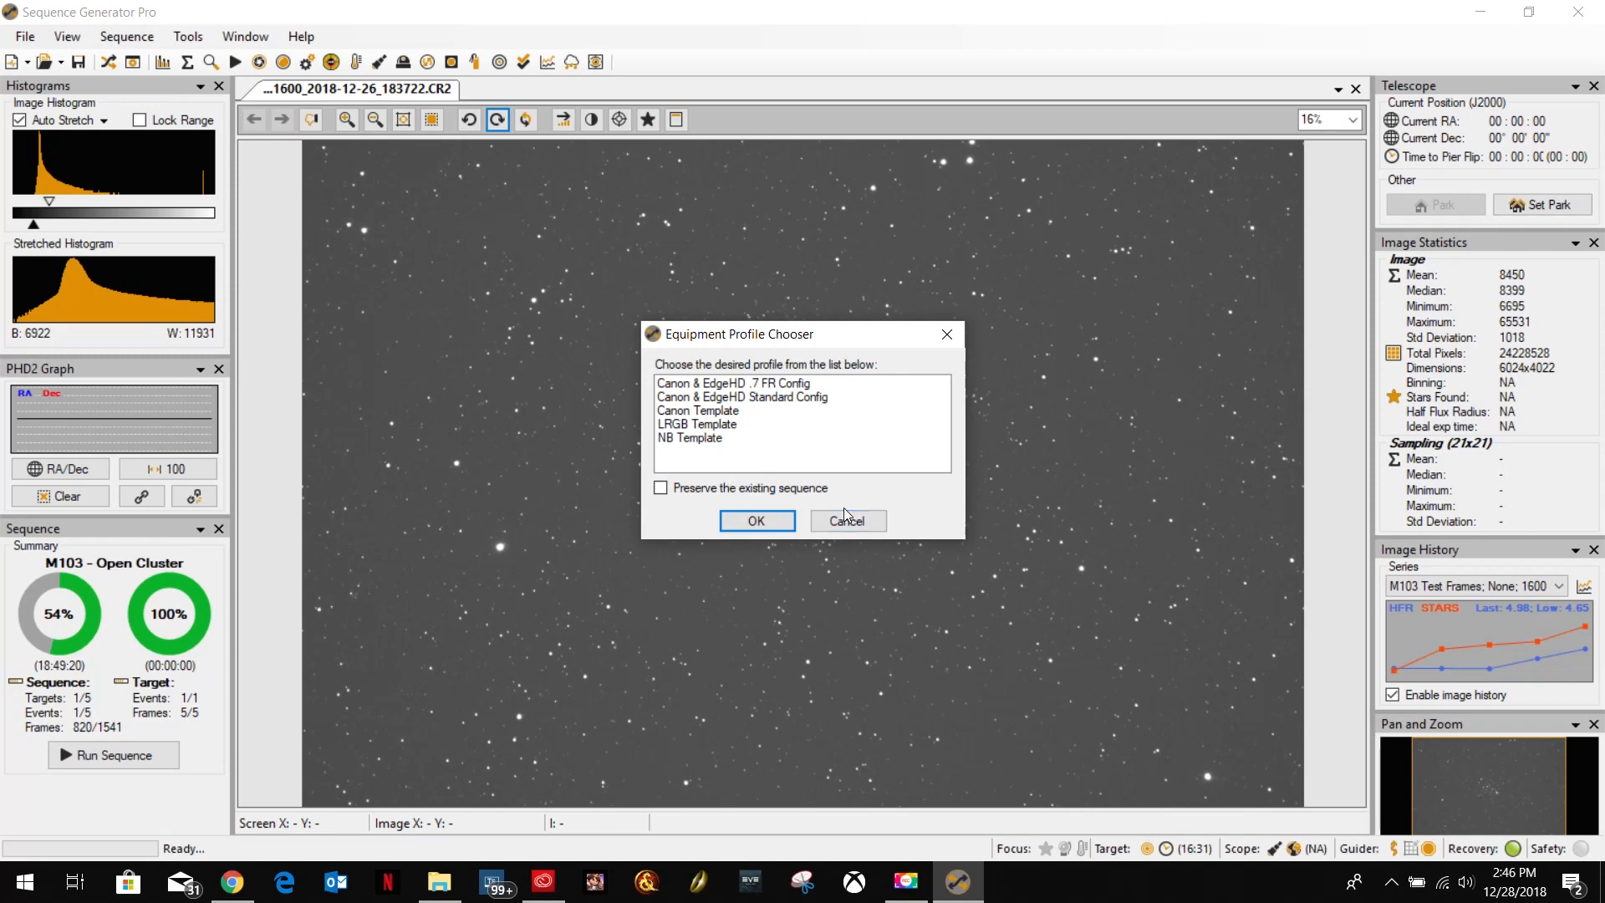
left_click(756, 520)
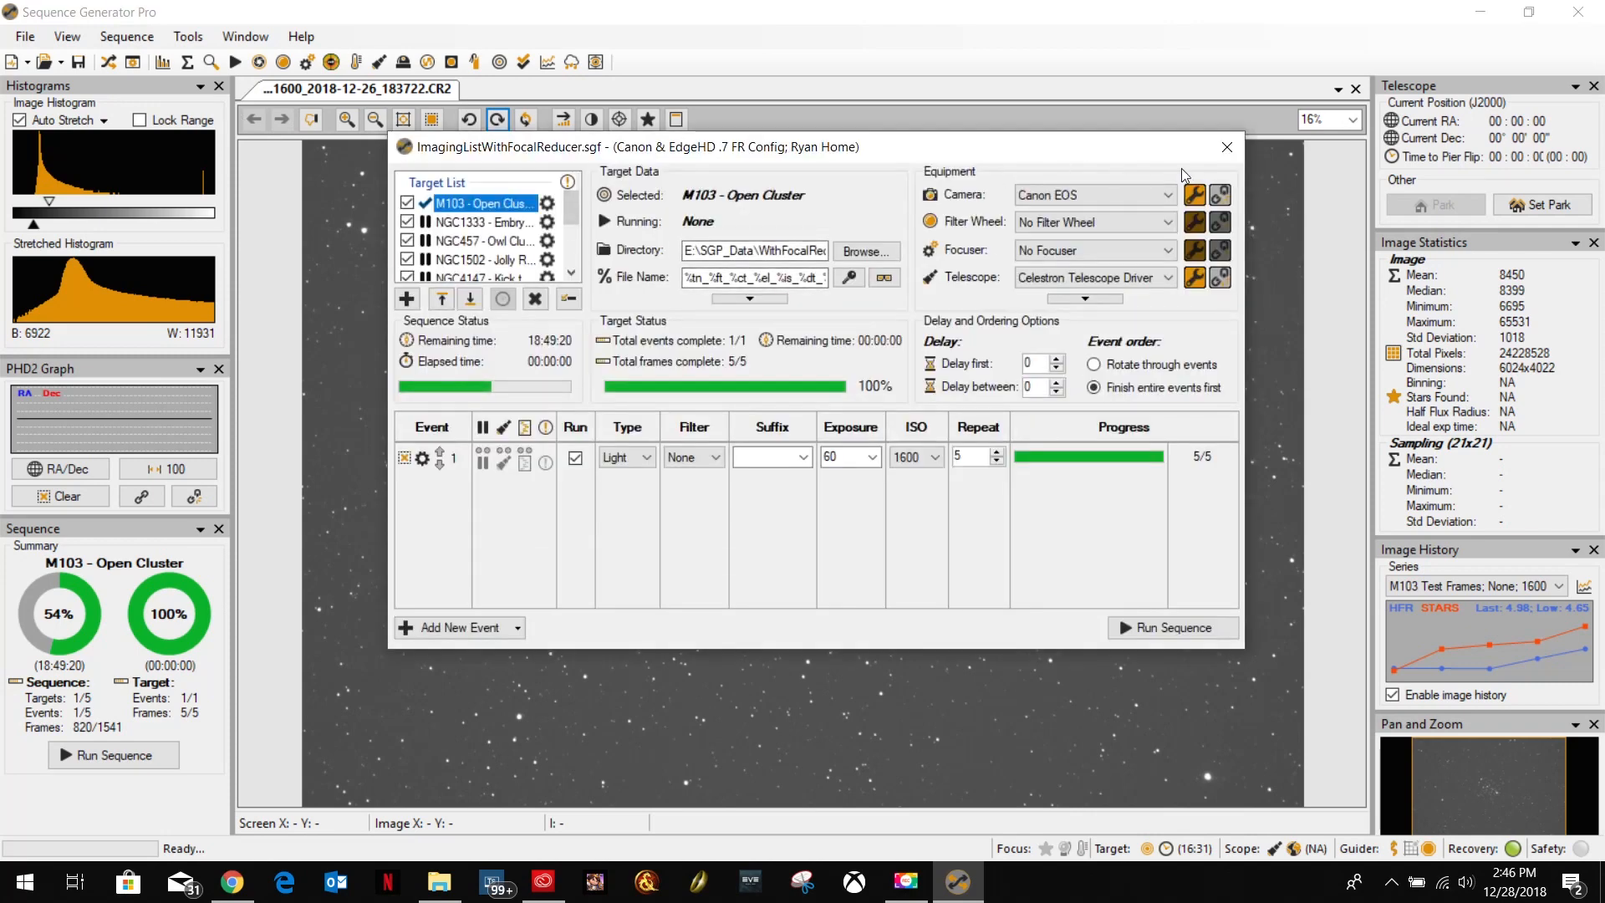
left_click(1226, 147)
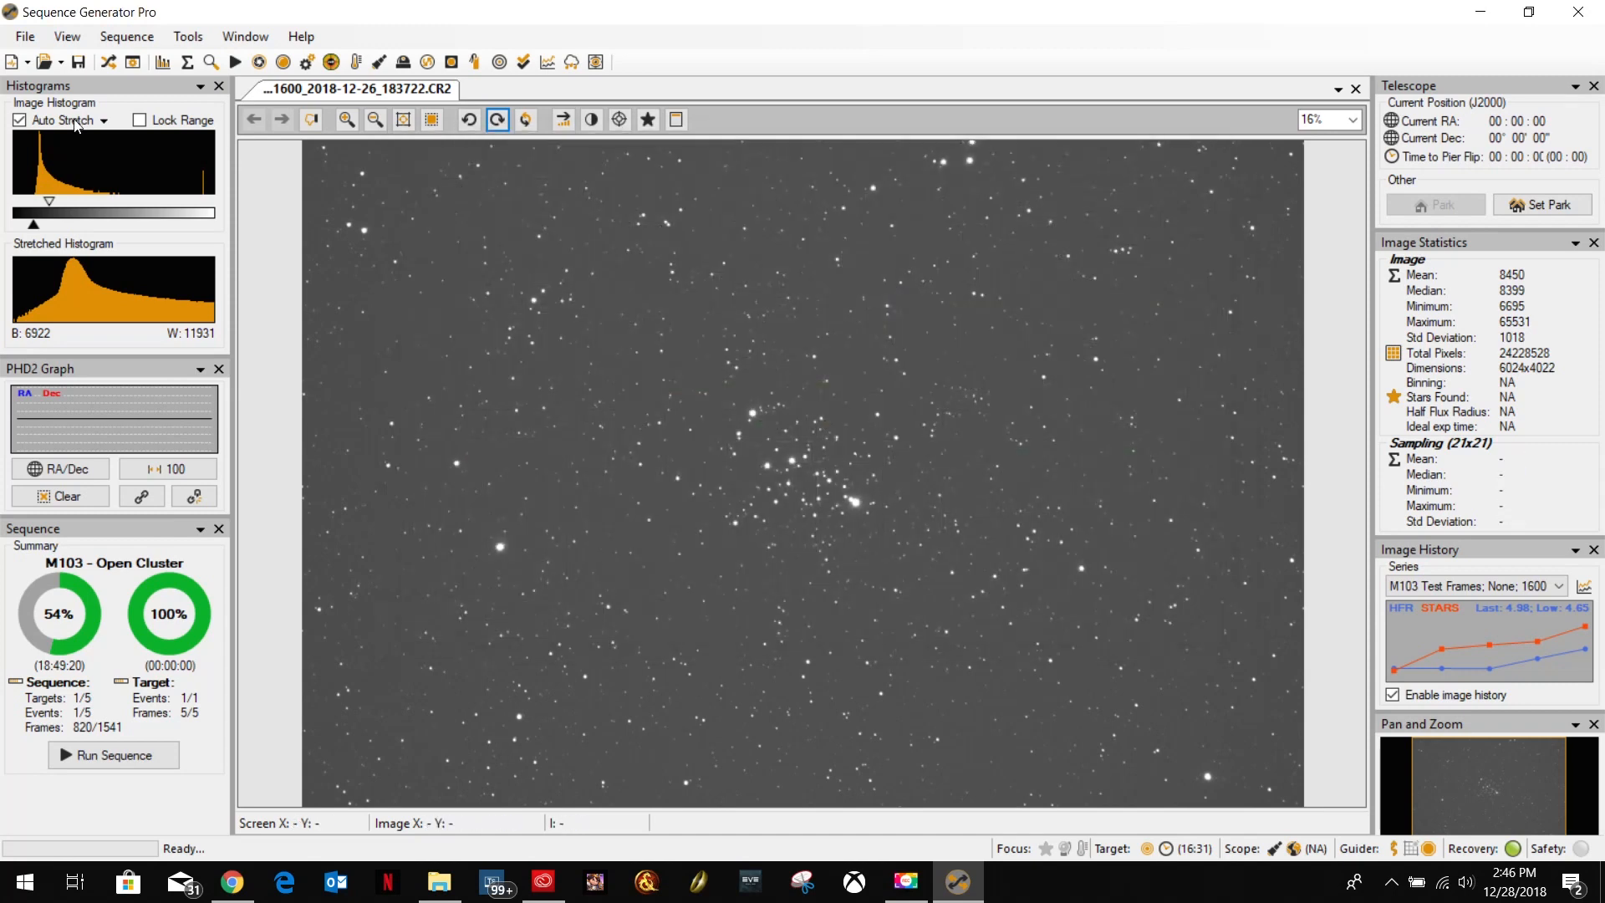
Create a new sequence based on the default equipment profile and close the sequencer window.
left_click(30, 37)
left_click(75, 61)
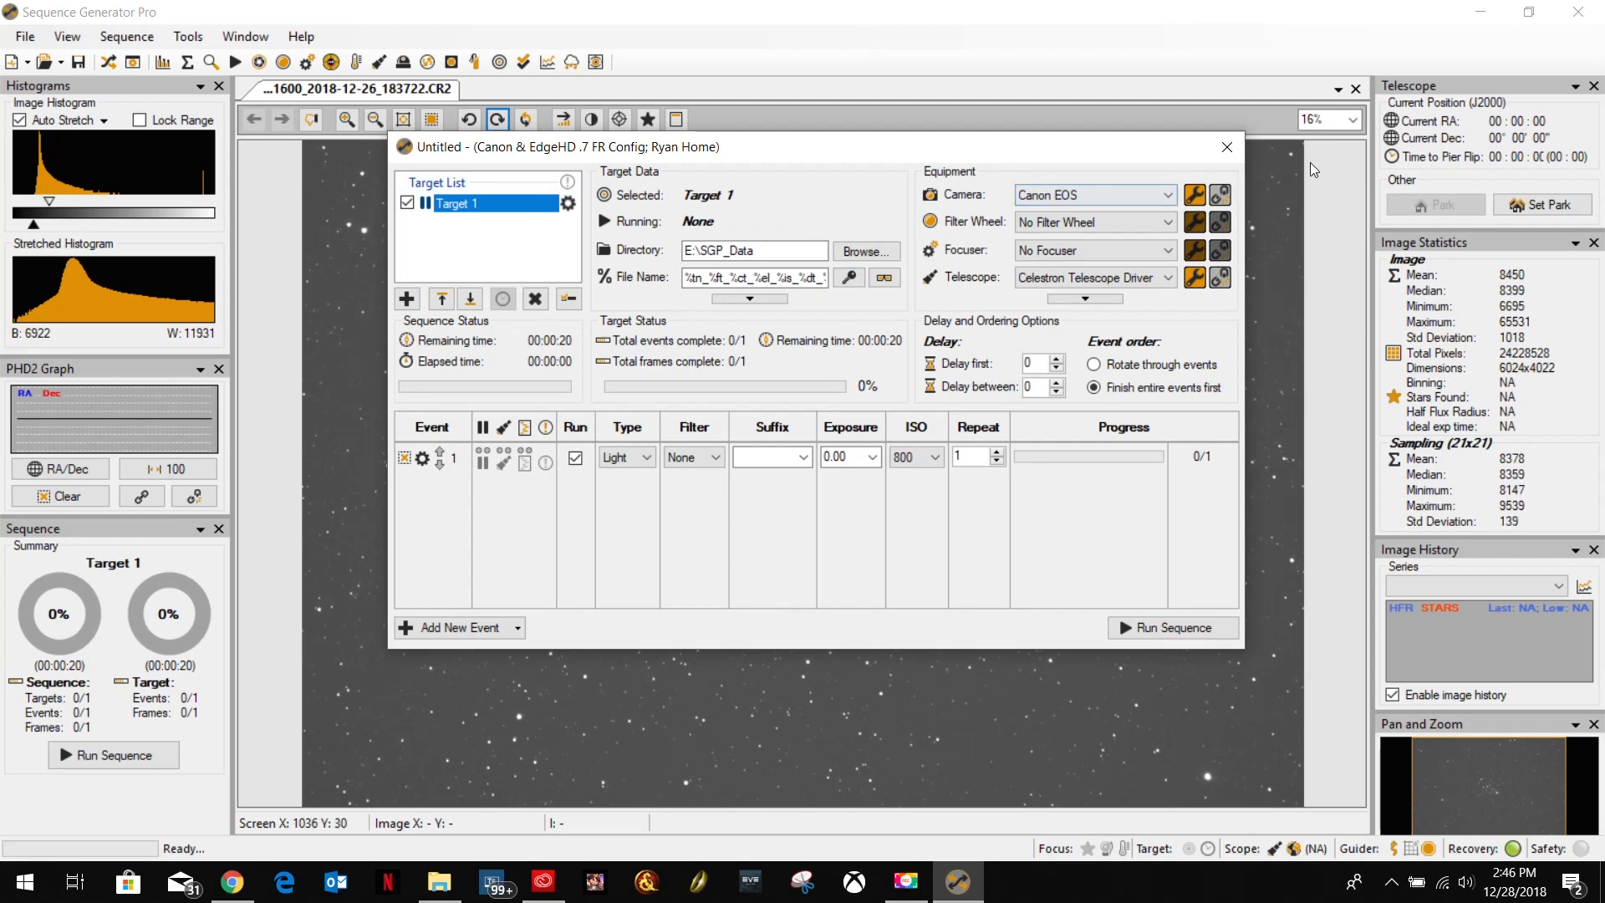
left_click(1226, 147)
Show the Big Status window and close it again.
left_click(127, 37)
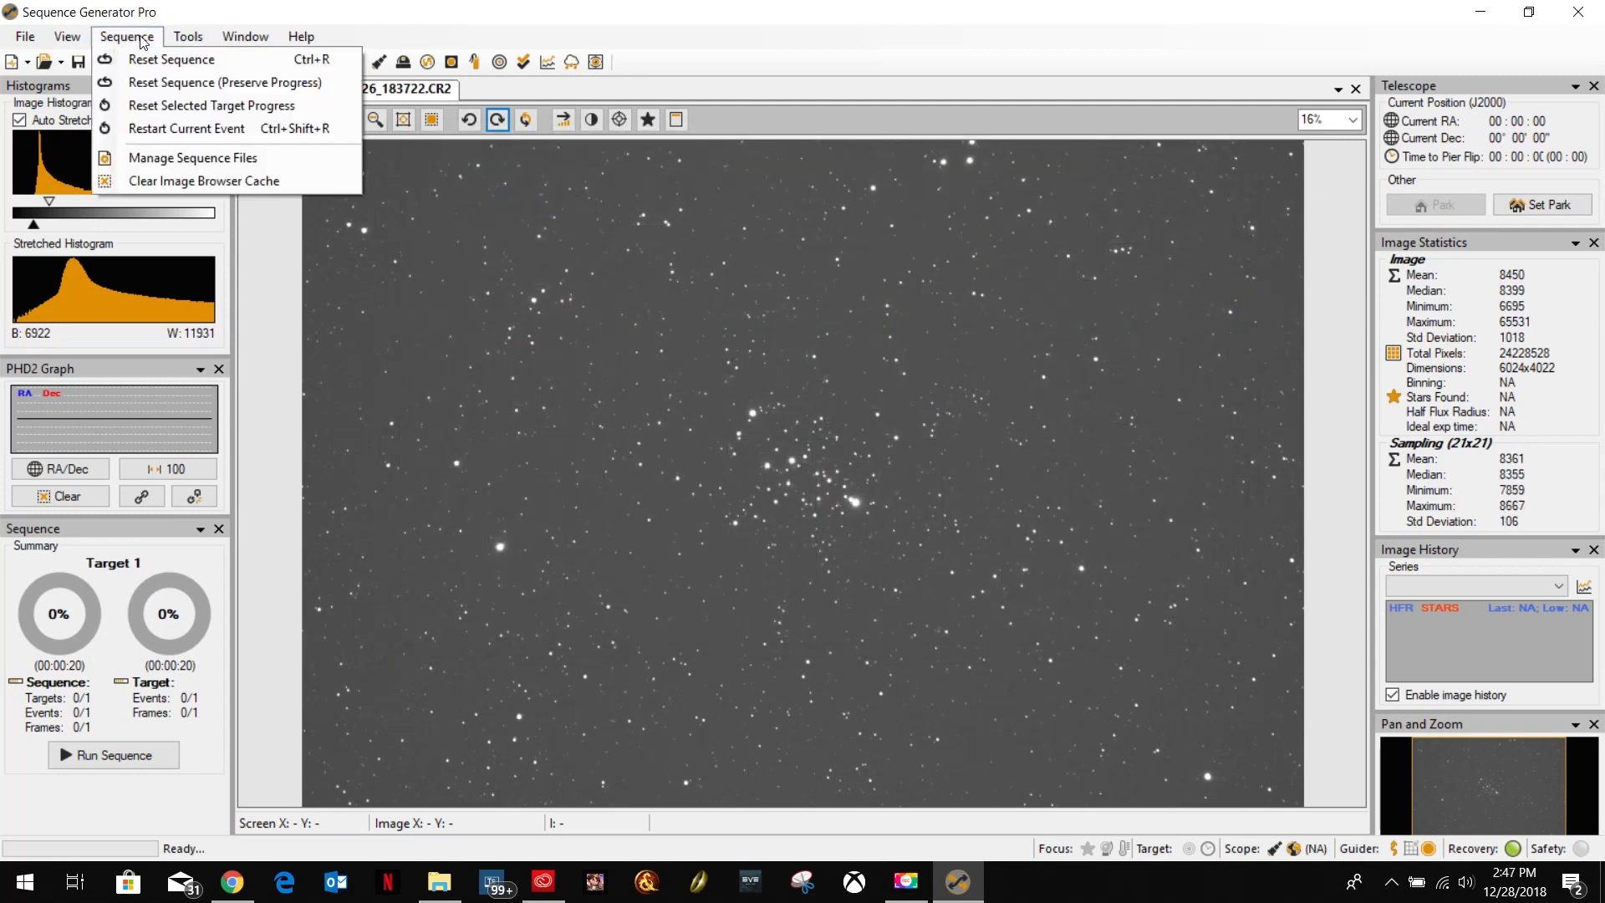
mouse_move(65, 40)
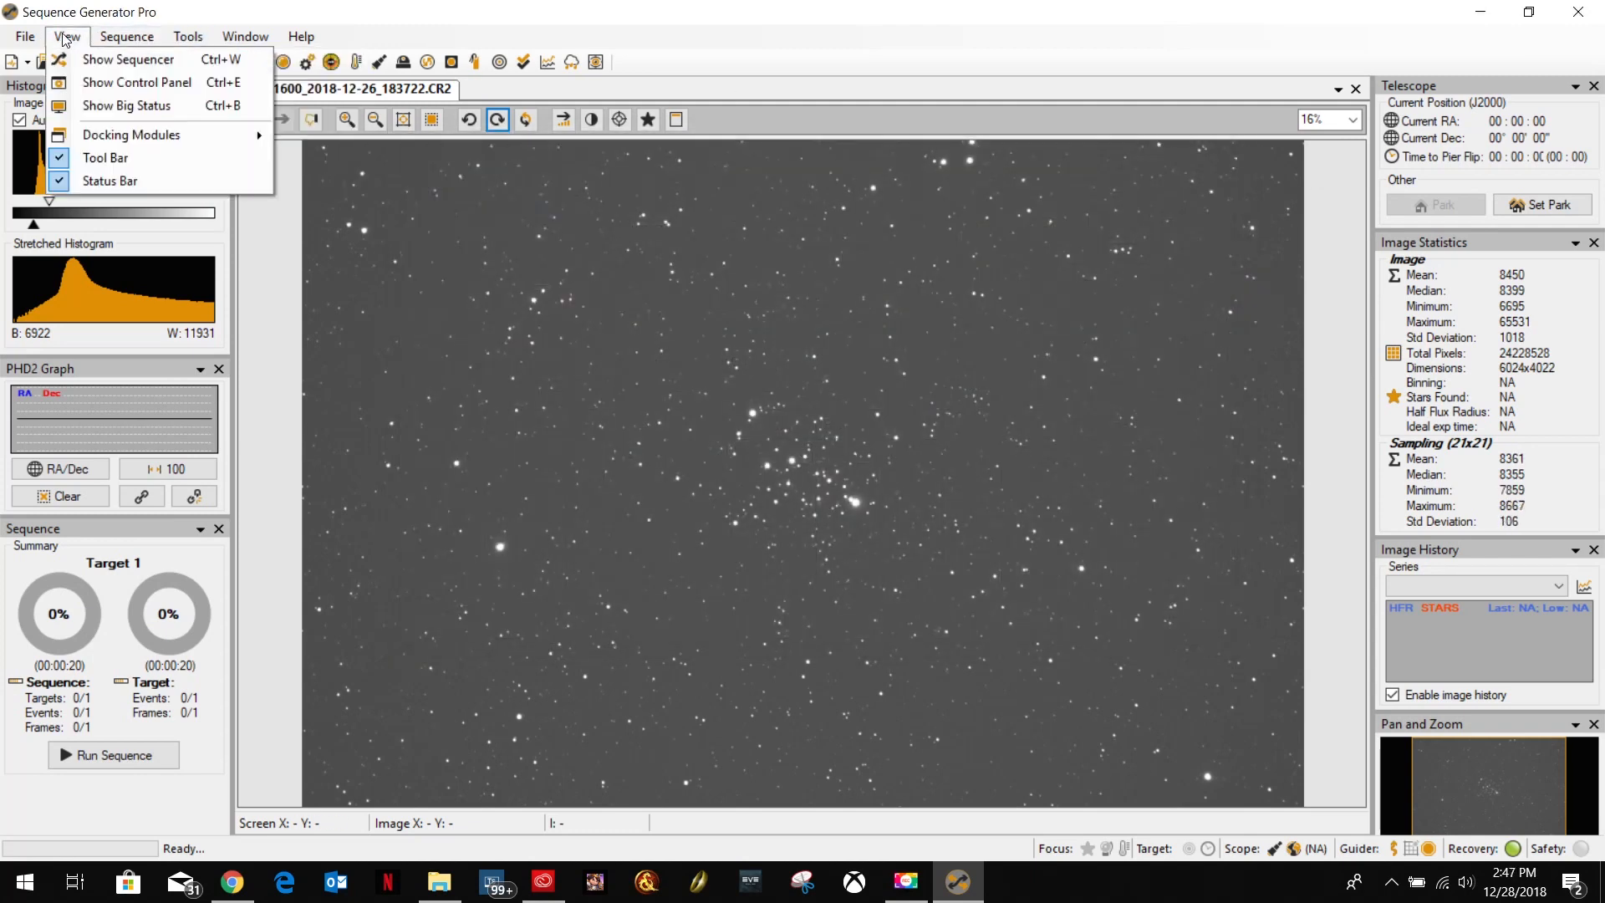
left_click(96, 105)
left_click(550, 126)
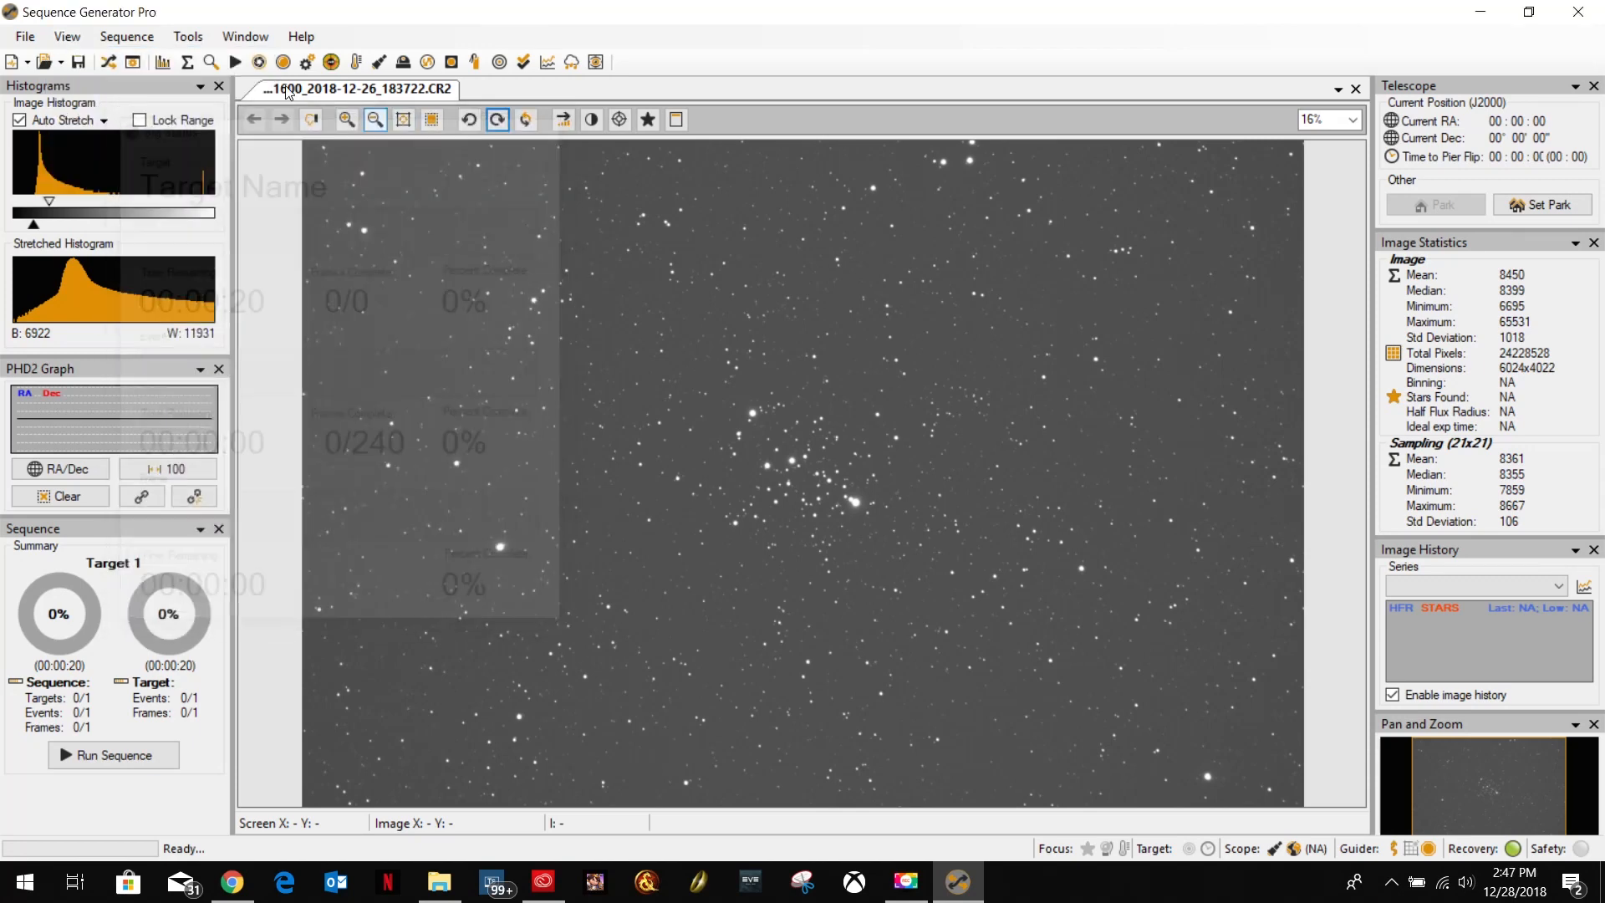
Try to auto-populate the site data in the User Profile Manager, then cancel the dialog.
left_click(197, 42)
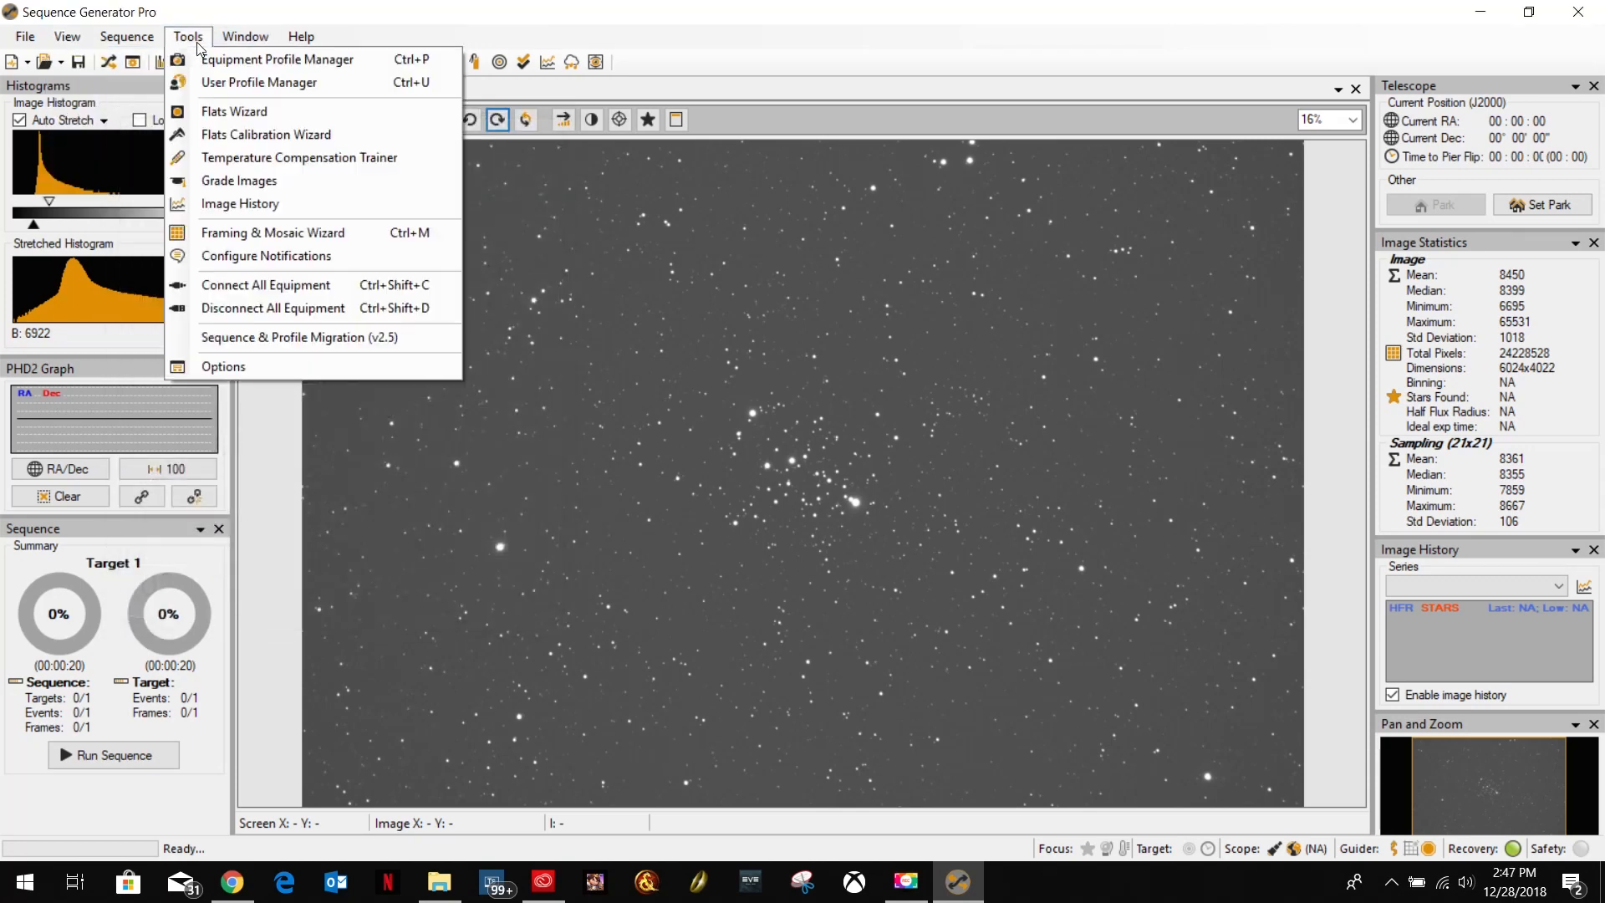
left_click(282, 82)
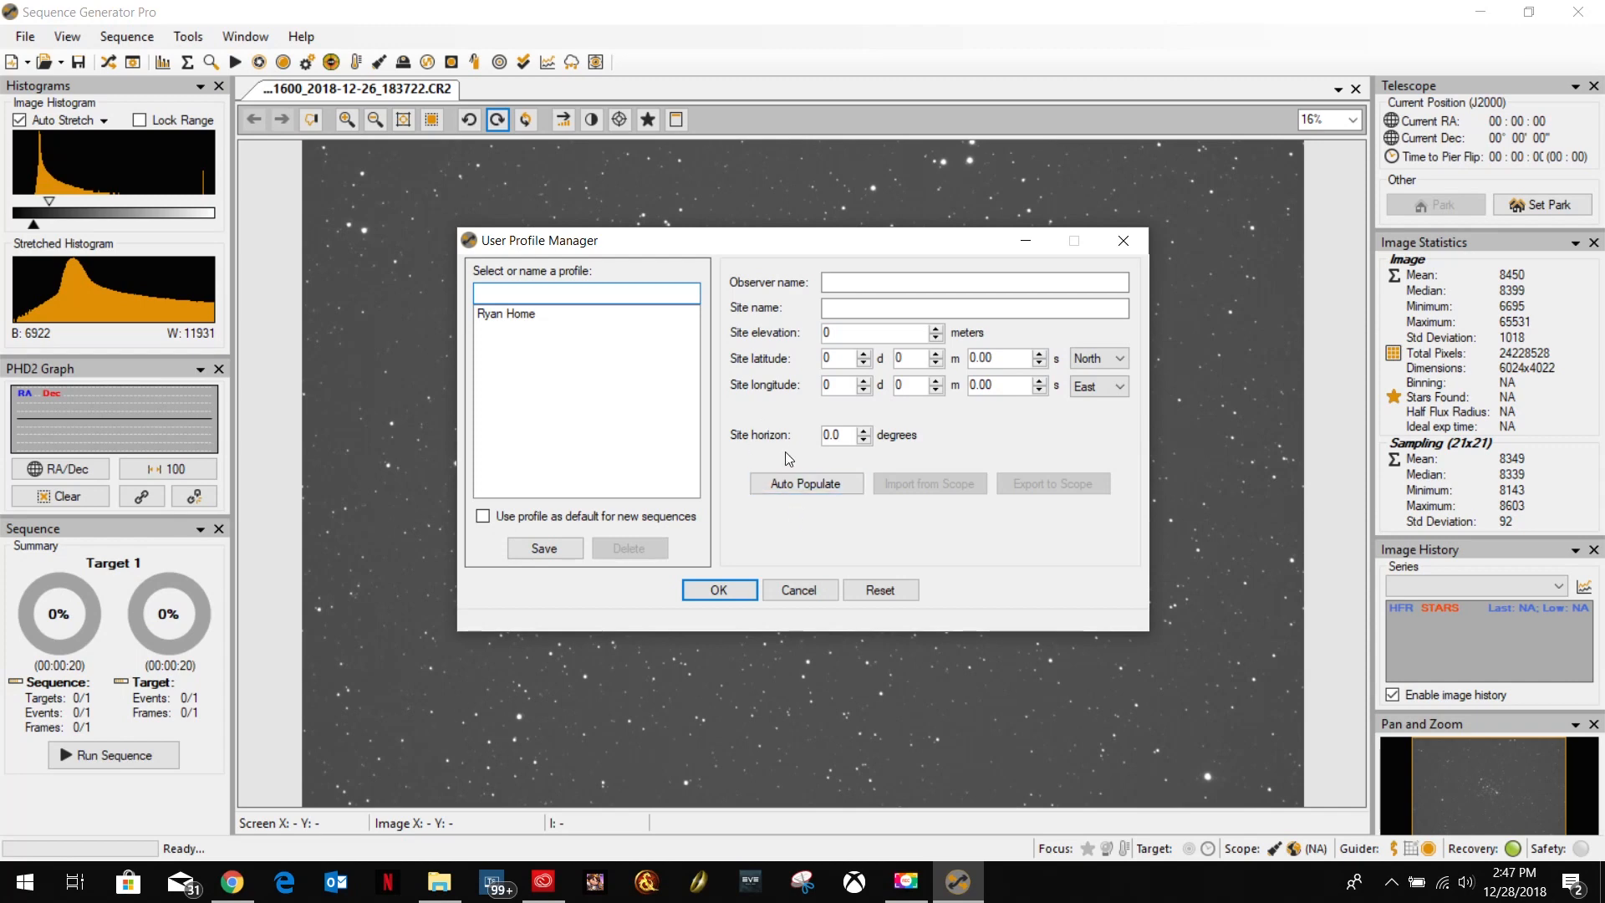
left_click(799, 484)
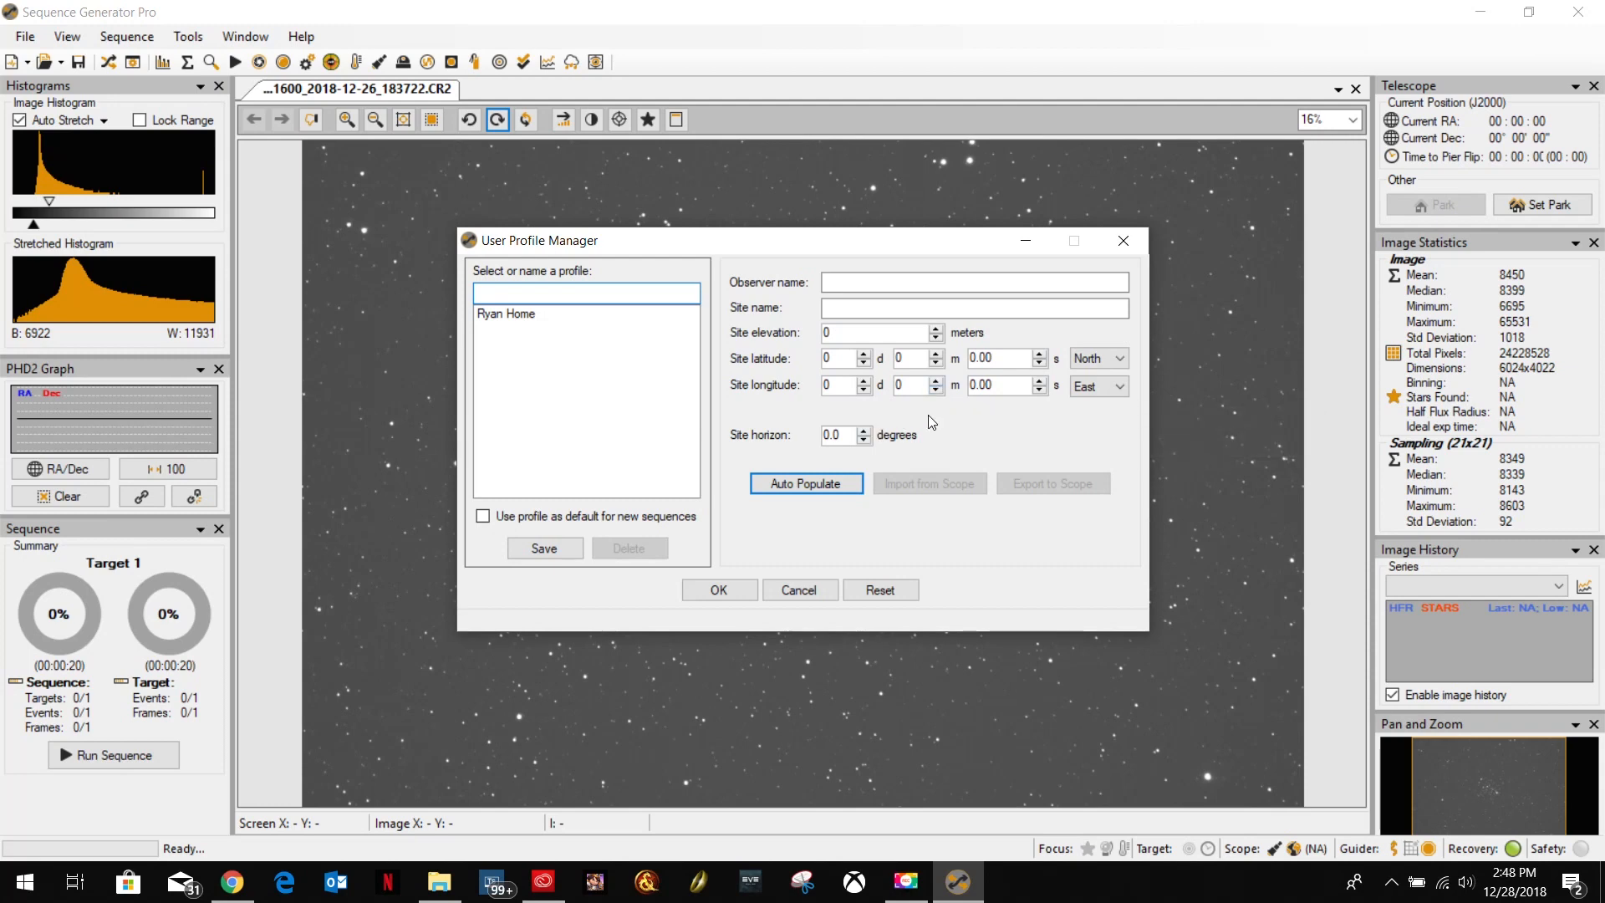
left_click(834, 308)
left_click(799, 590)
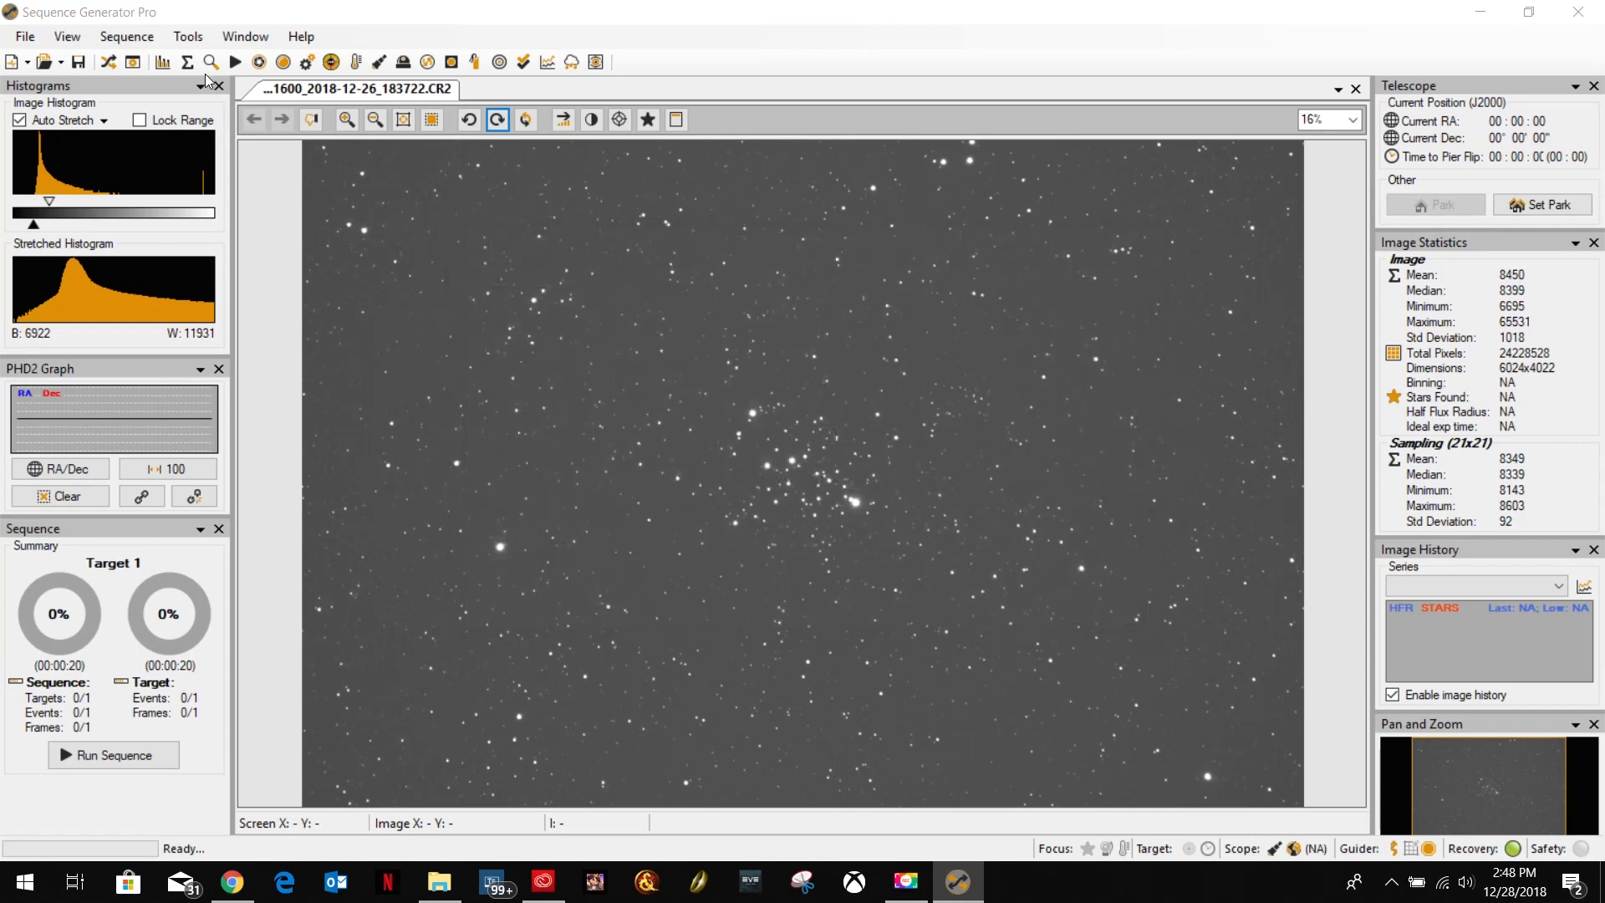
left_click(196, 38)
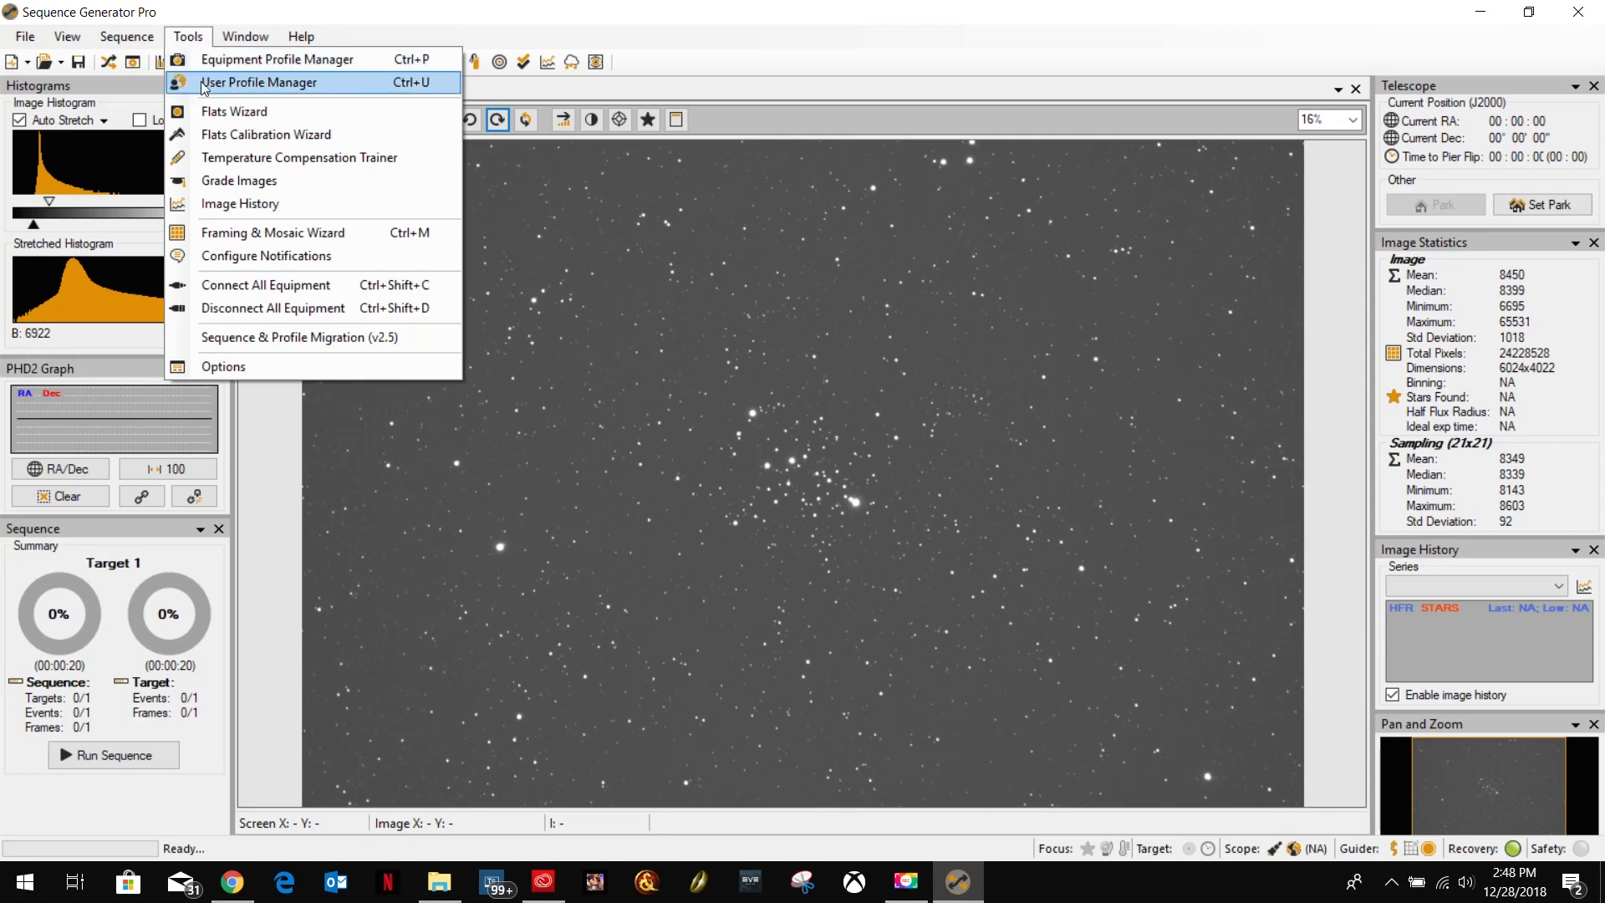
mouse_move(268, 38)
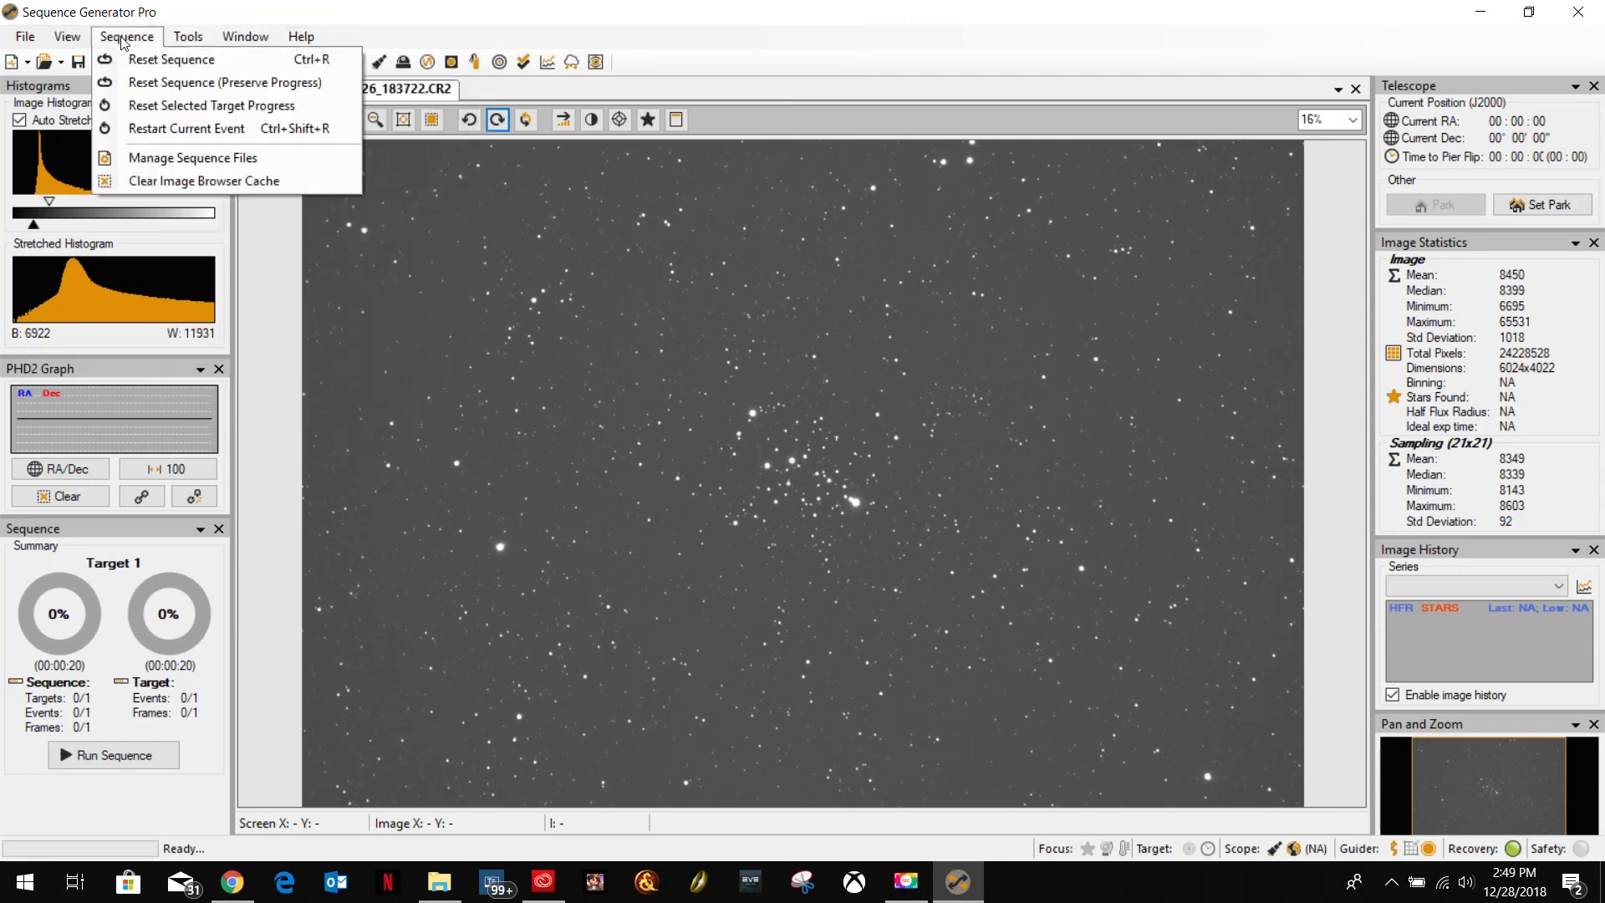
mouse_move(48, 40)
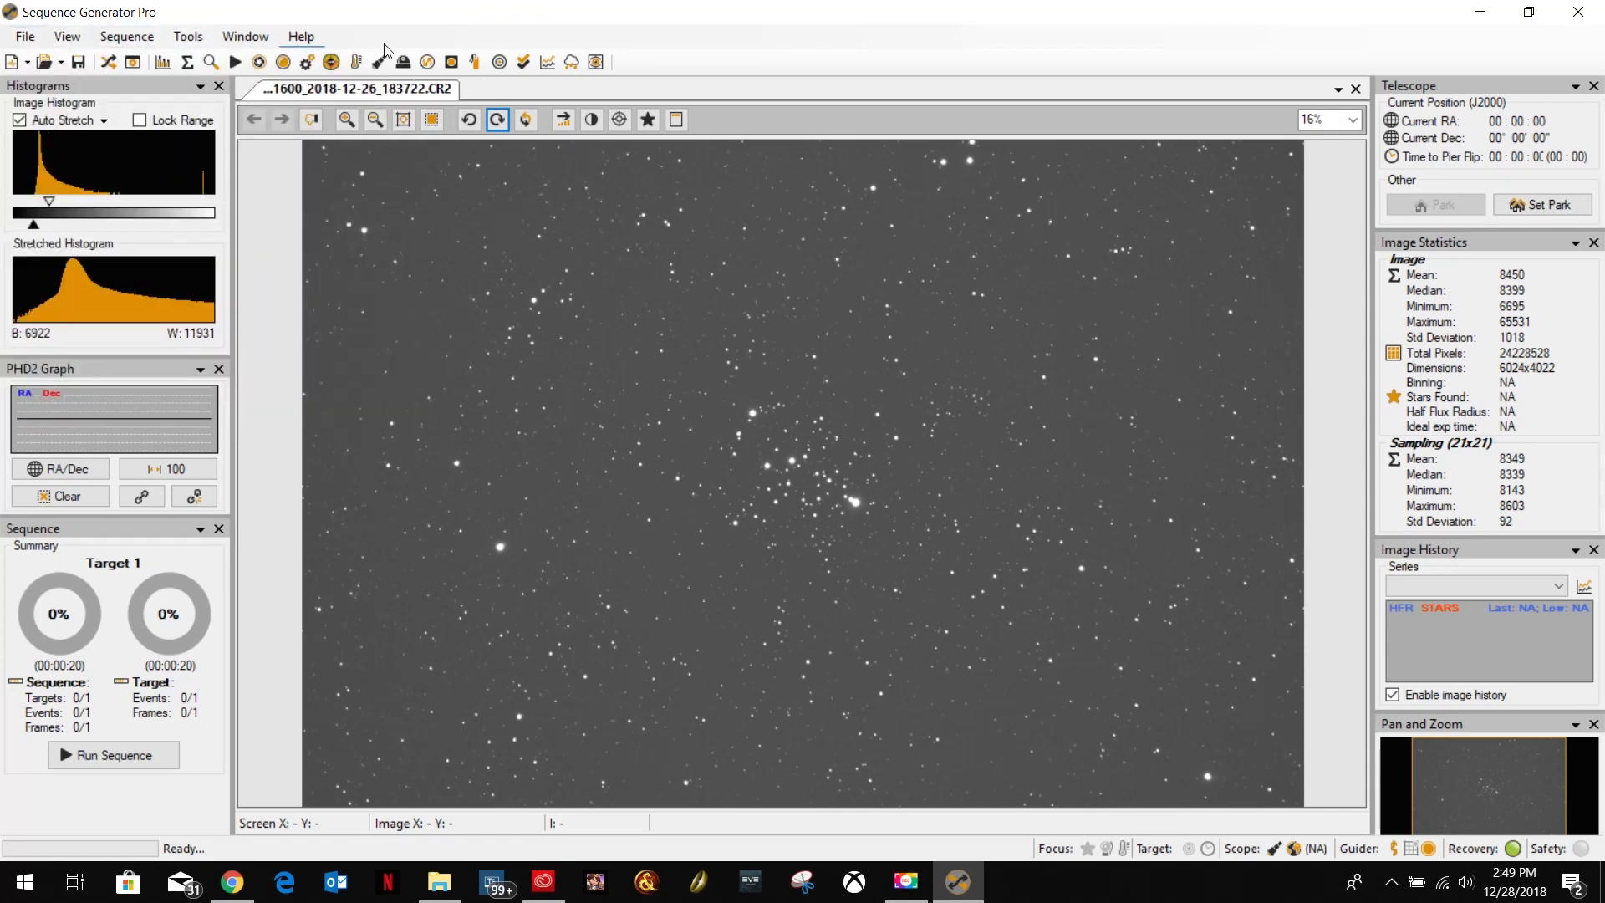
left_click(675, 32)
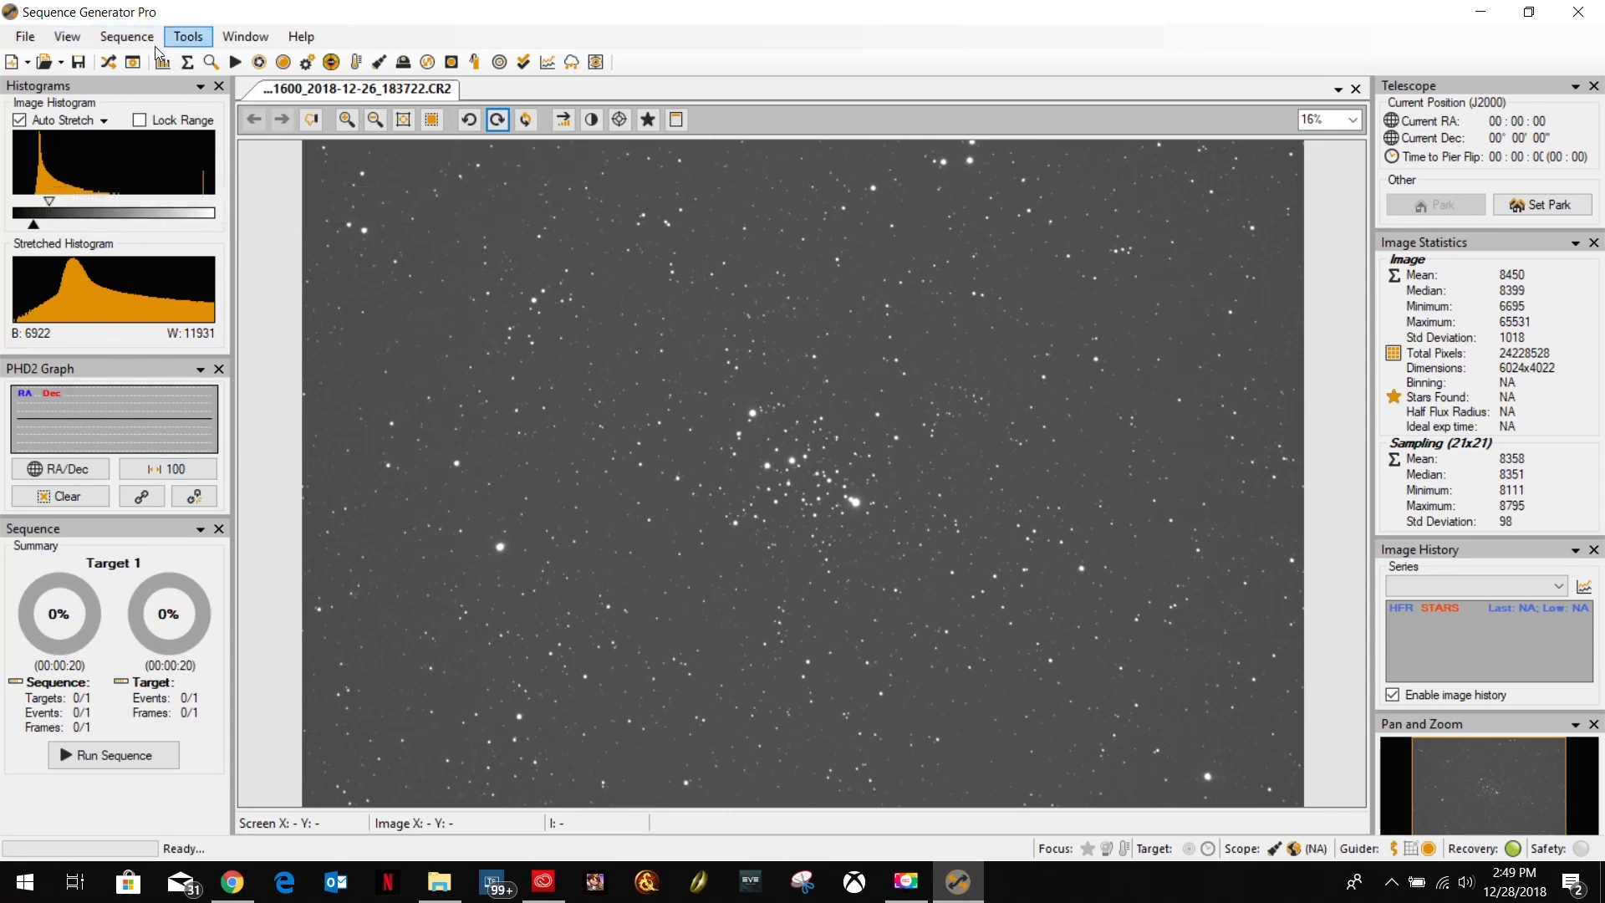
View the available docking modules, show the Flat Box module and close it.
left_click(77, 44)
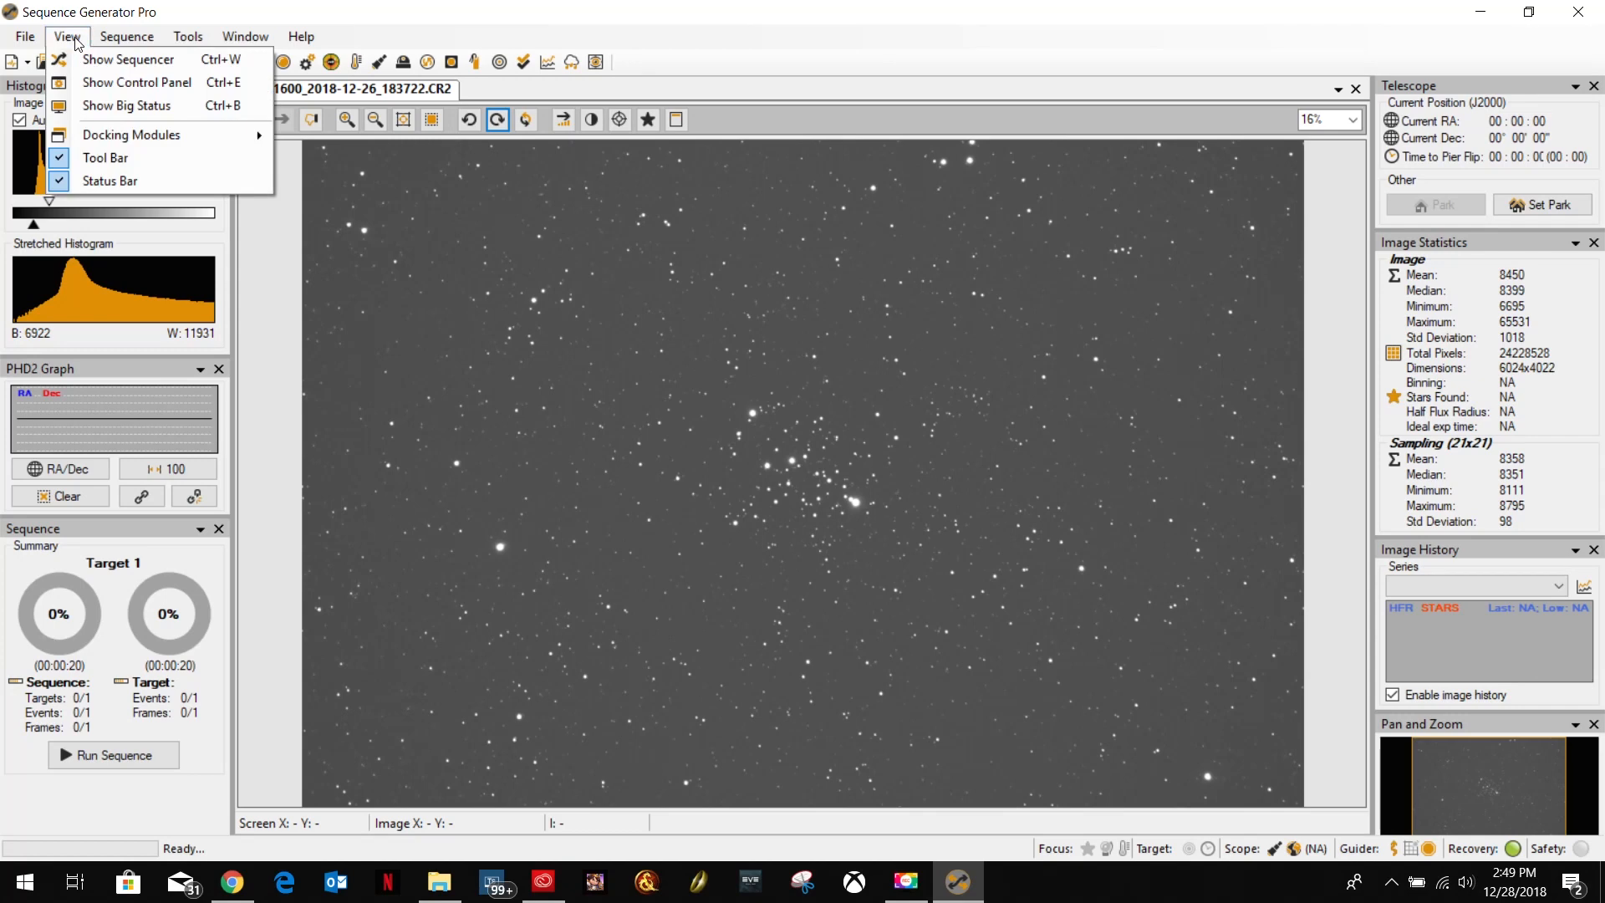
mouse_move(143, 134)
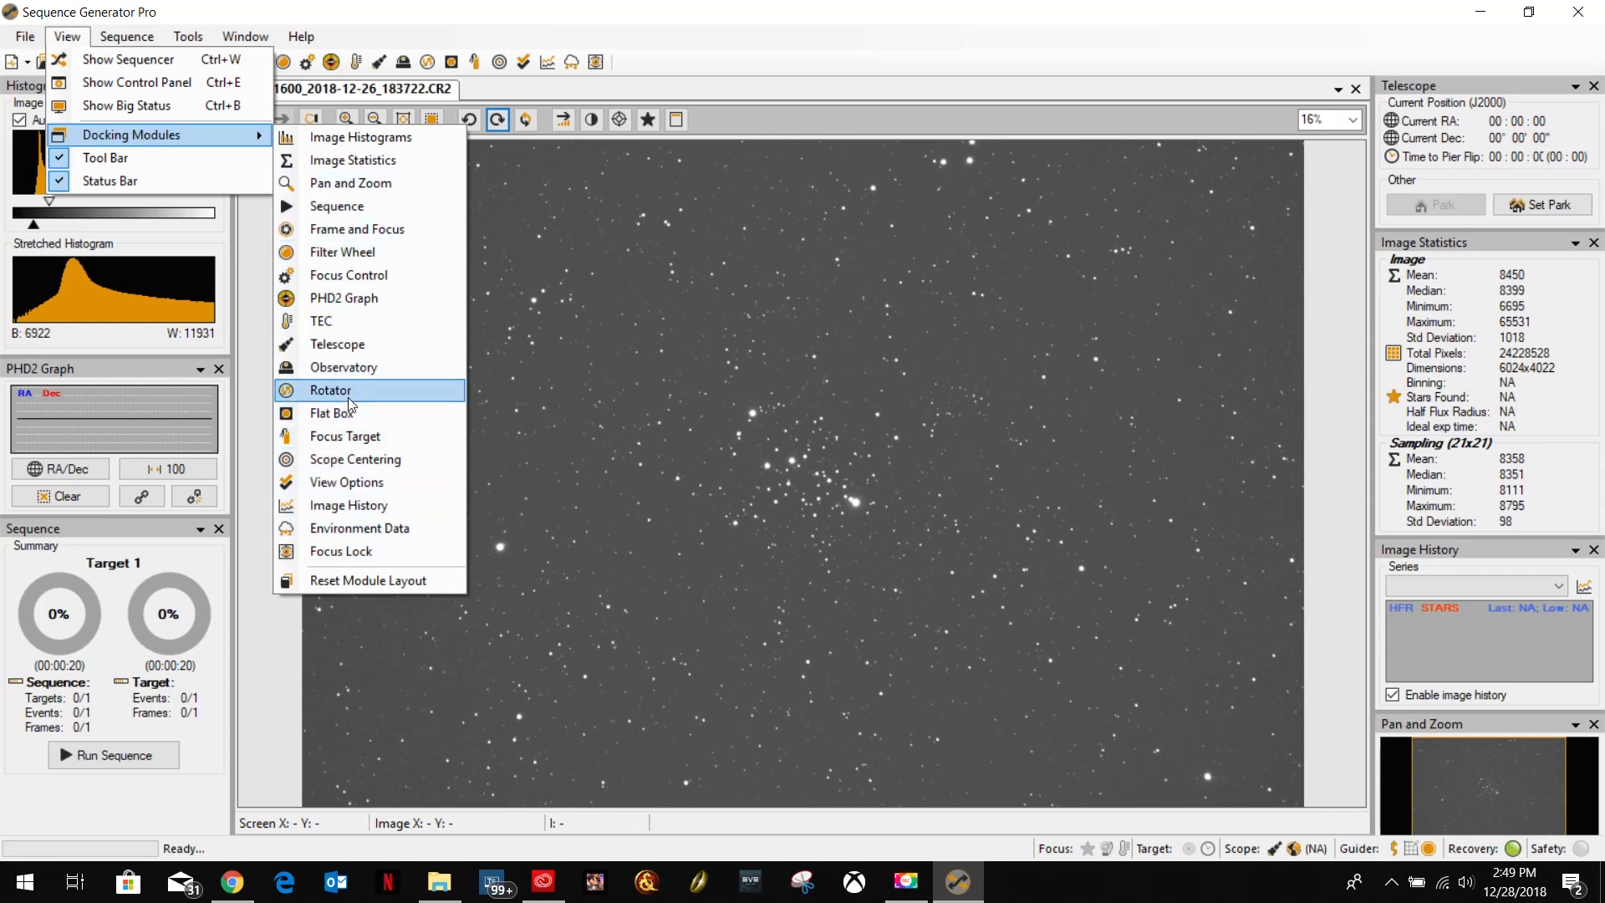
left_click(337, 420)
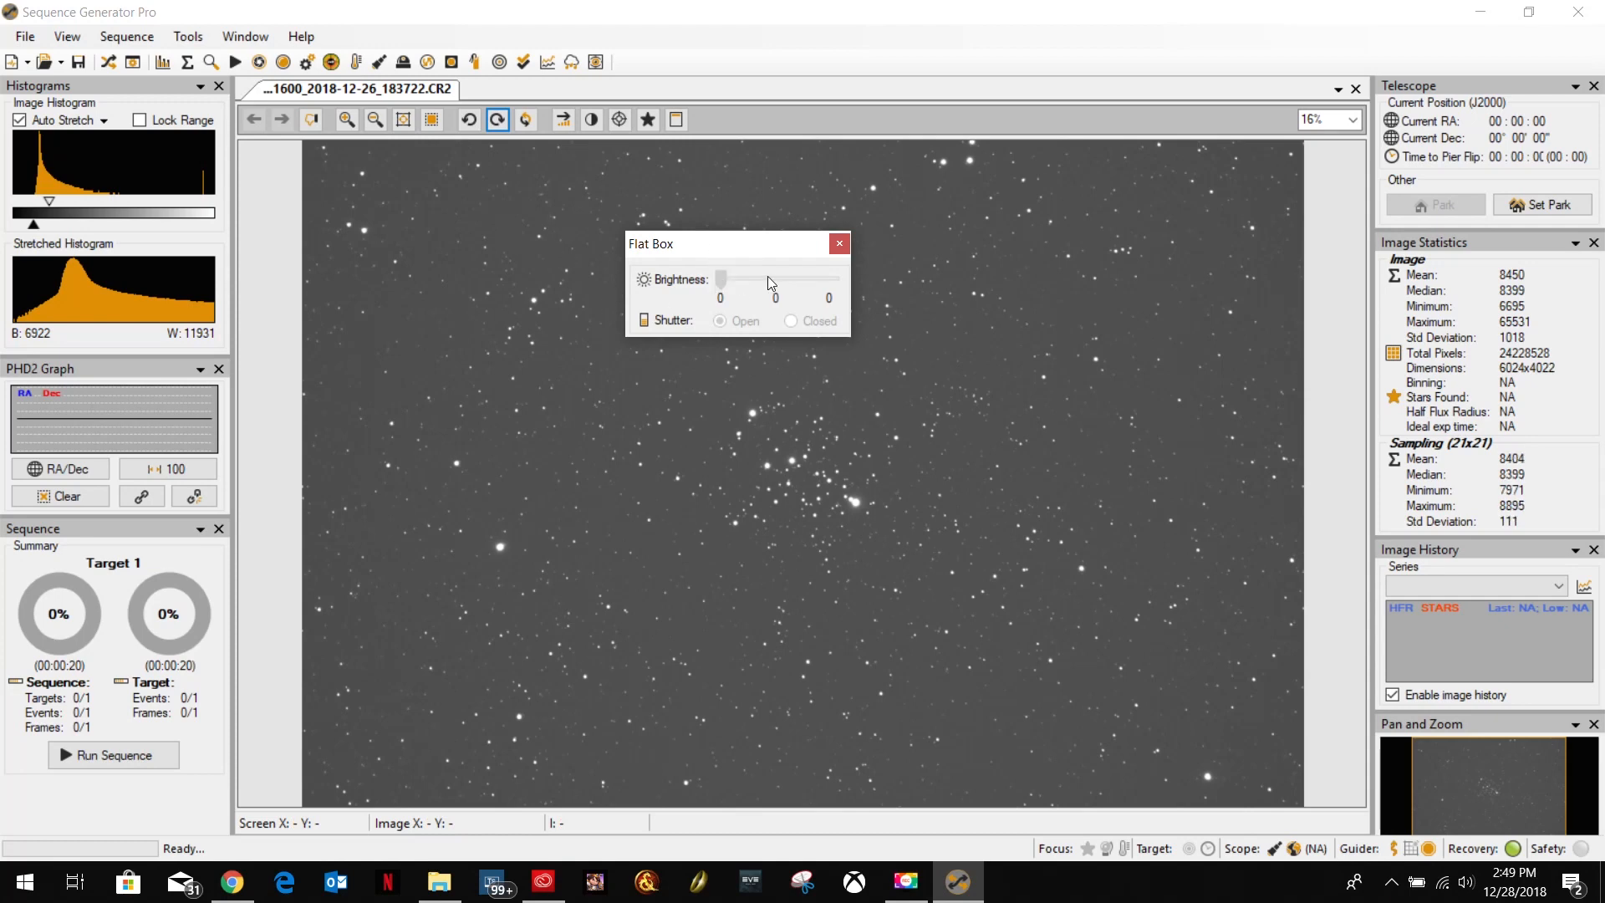
left_click(838, 244)
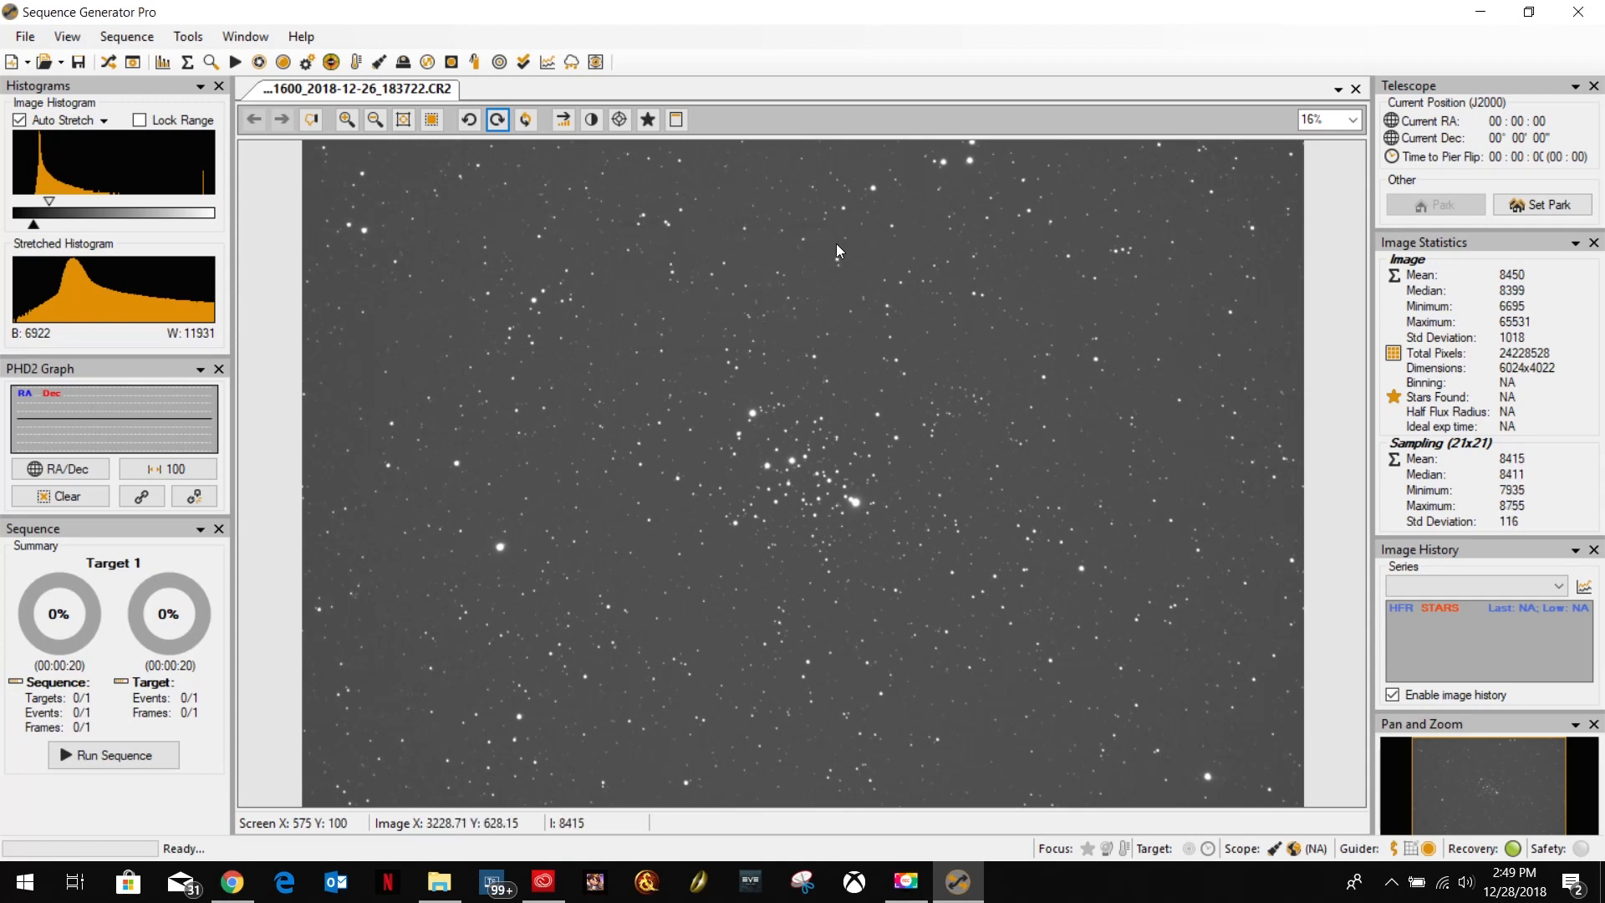
Show the Focus Control module, dock it between the PHD2 Graph and Sequence modules, and close it again.
left_click(127, 36)
mouse_move(67, 36)
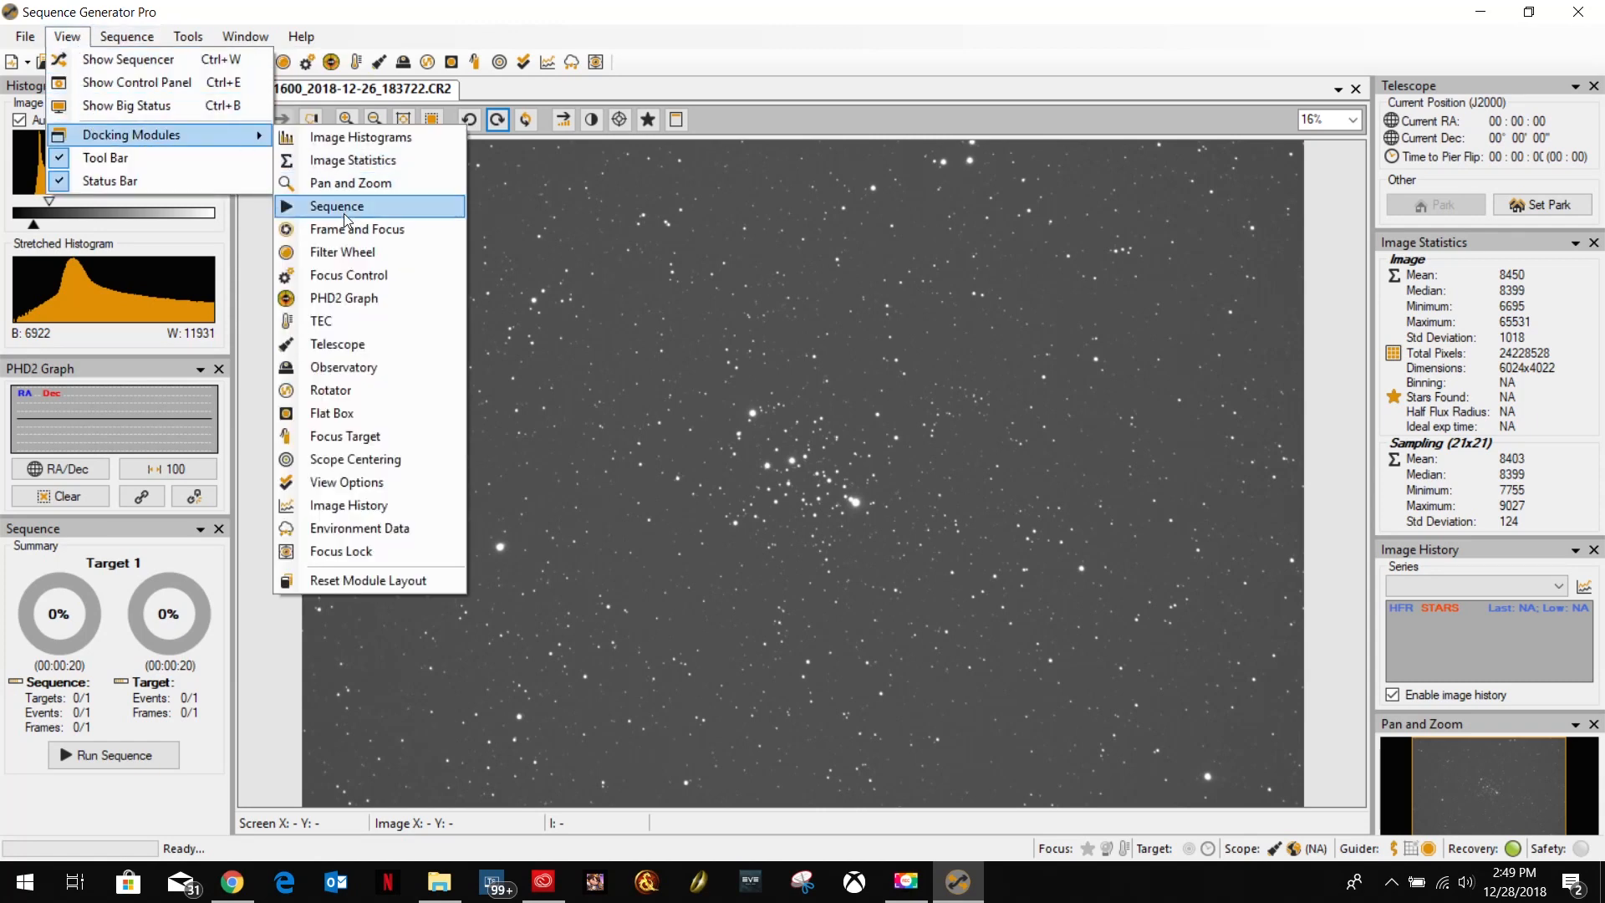
left_click(348, 276)
left_click_drag(412, 375, 109, 475)
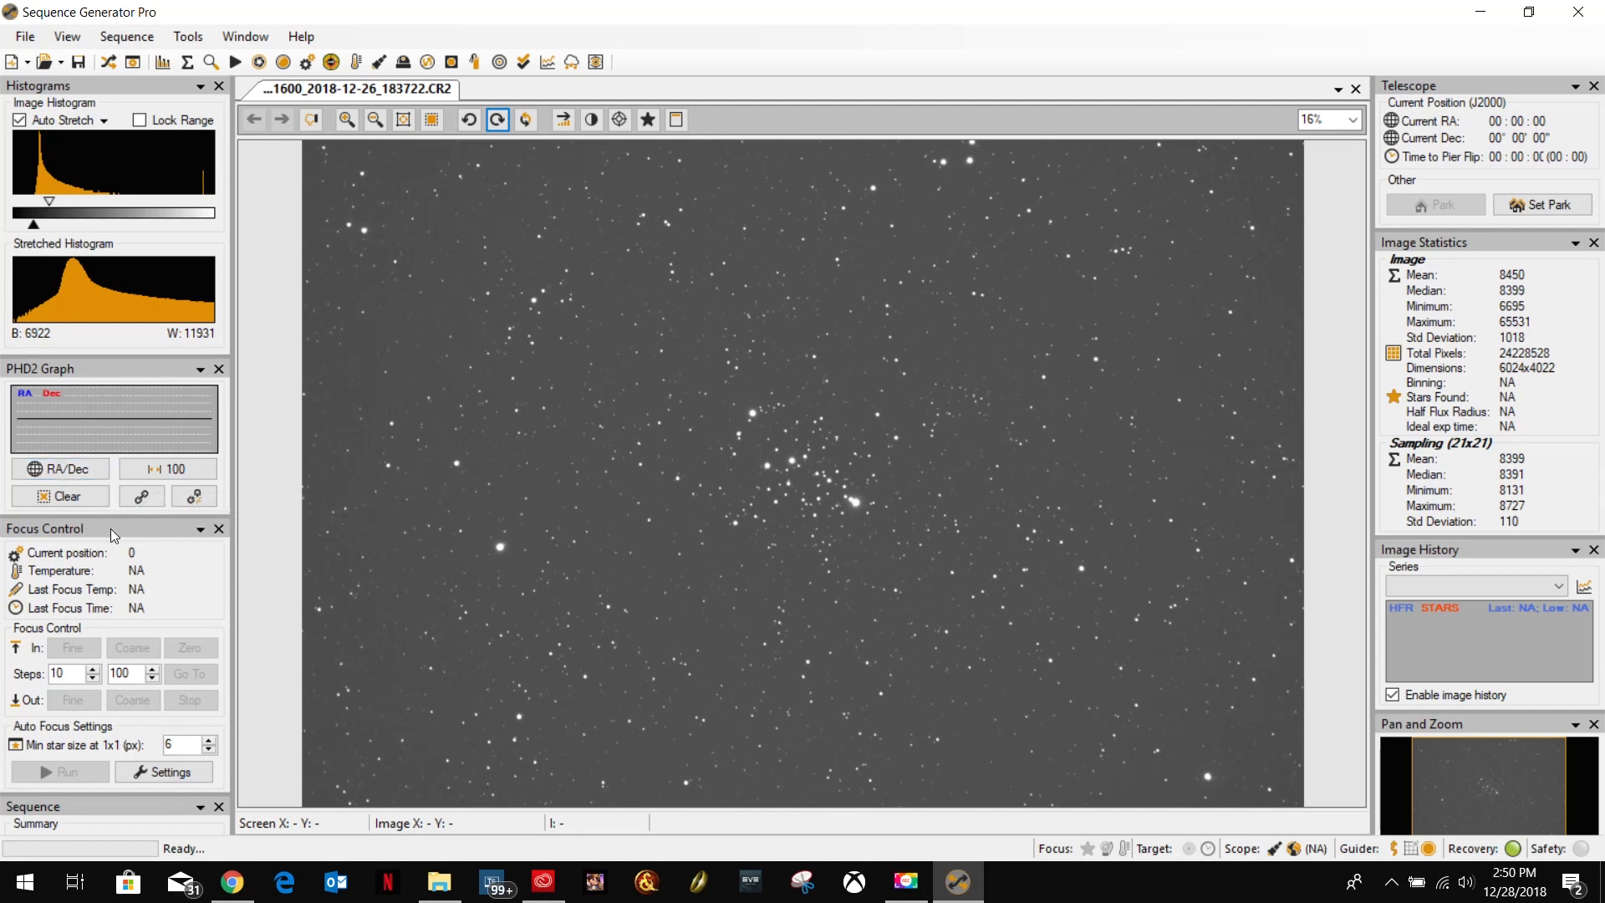
left_click(219, 529)
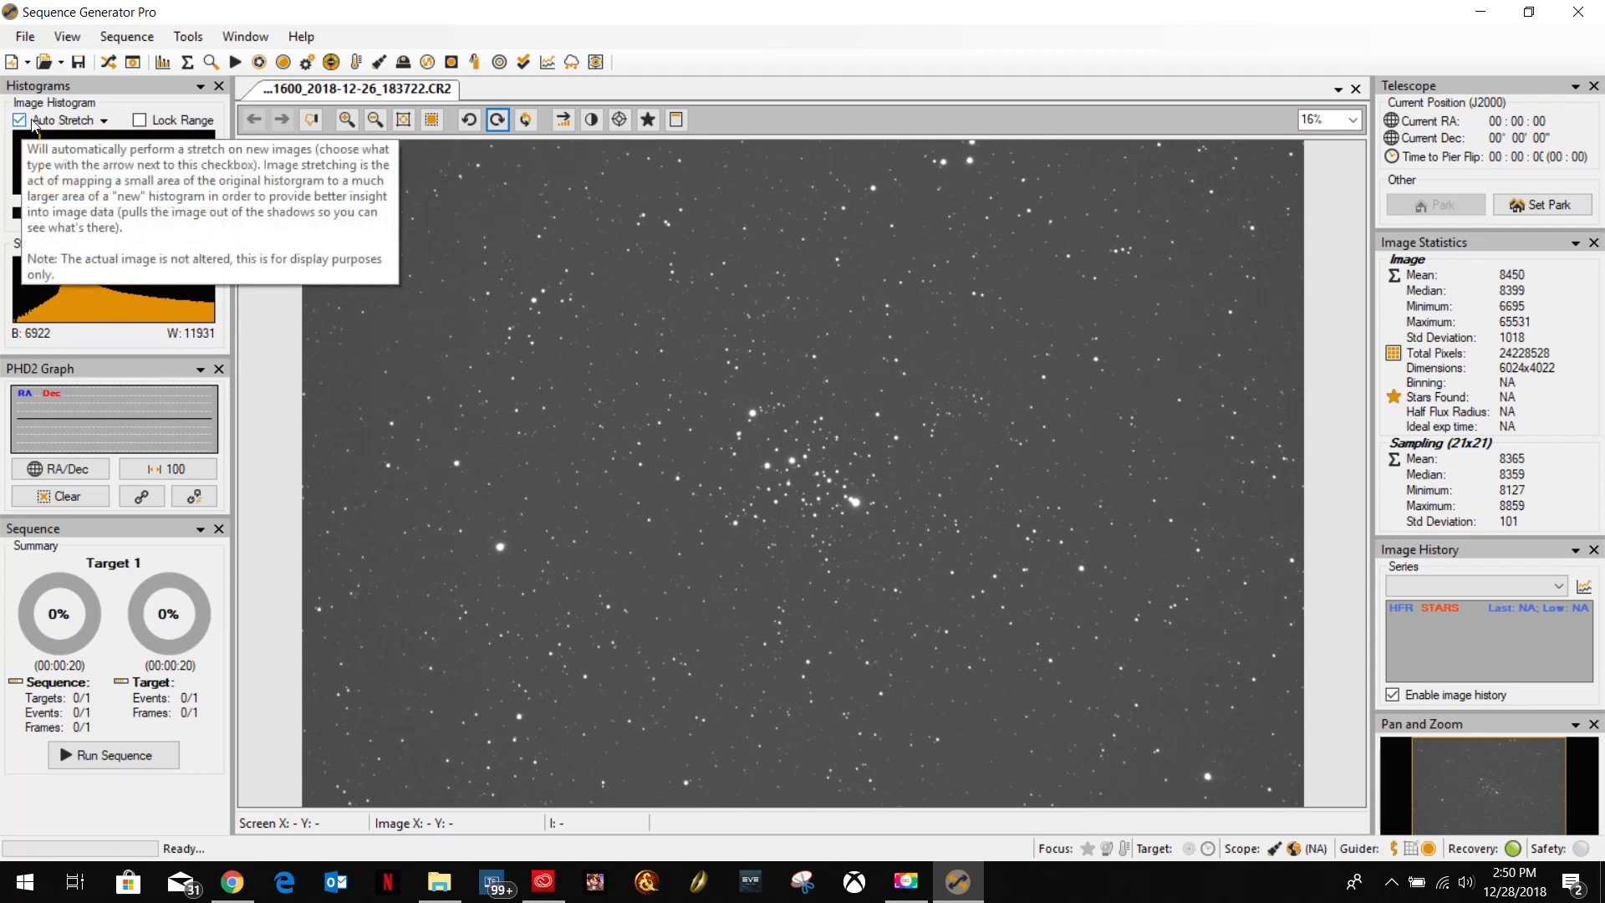
Turn Auto Stretch off and on again, and try its Medium and High stretch levels.
left_click(83, 123)
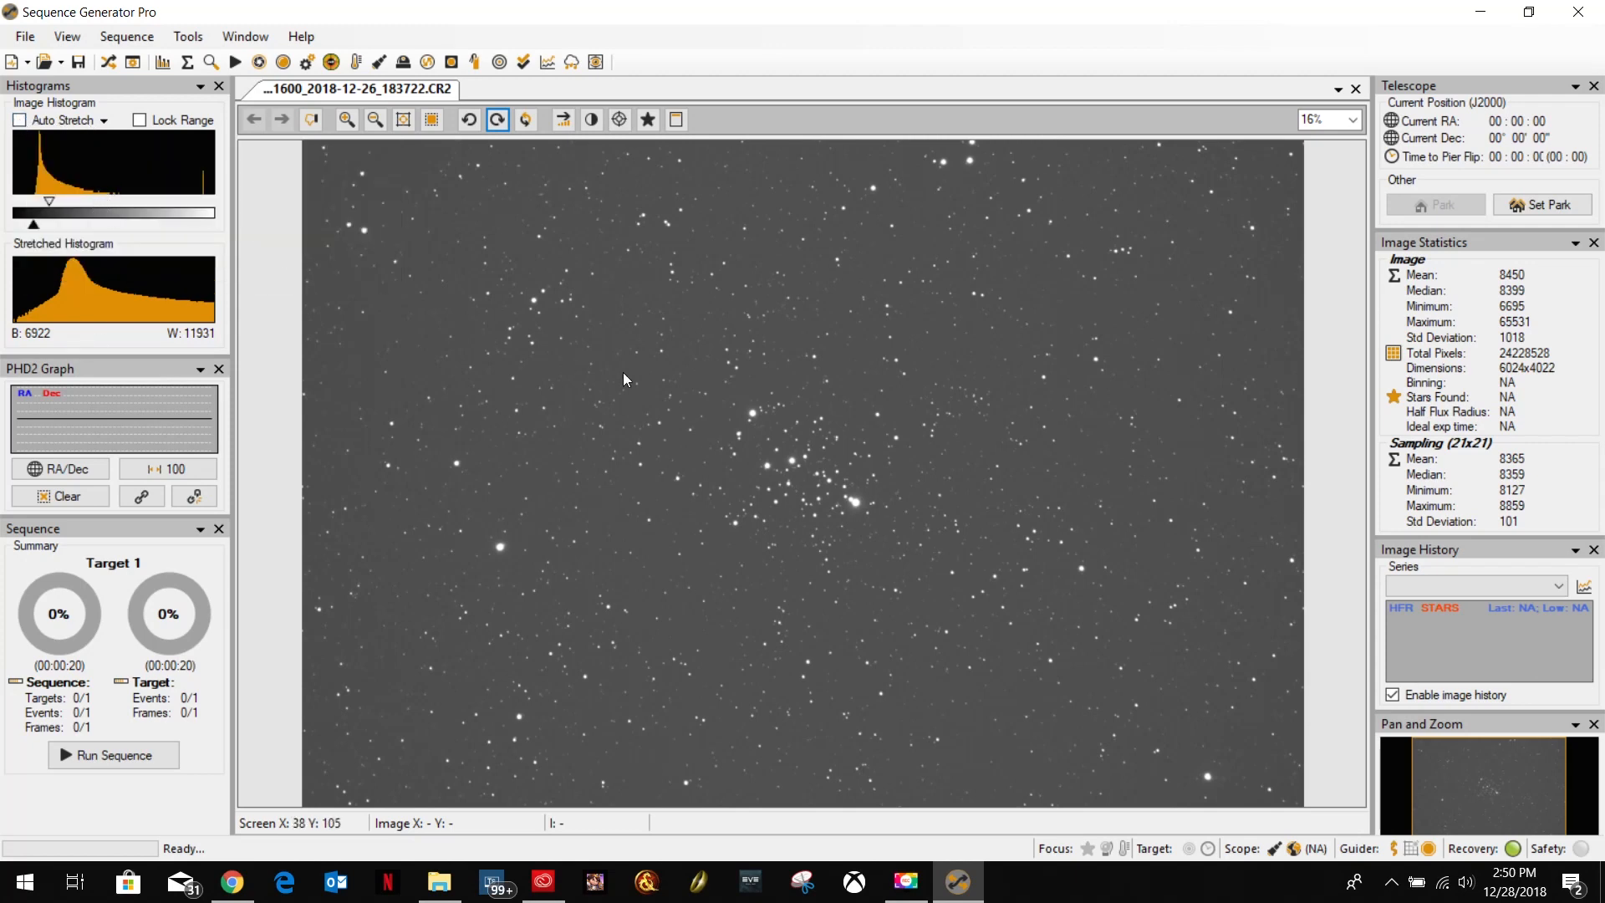
left_click(21, 121)
left_click(103, 121)
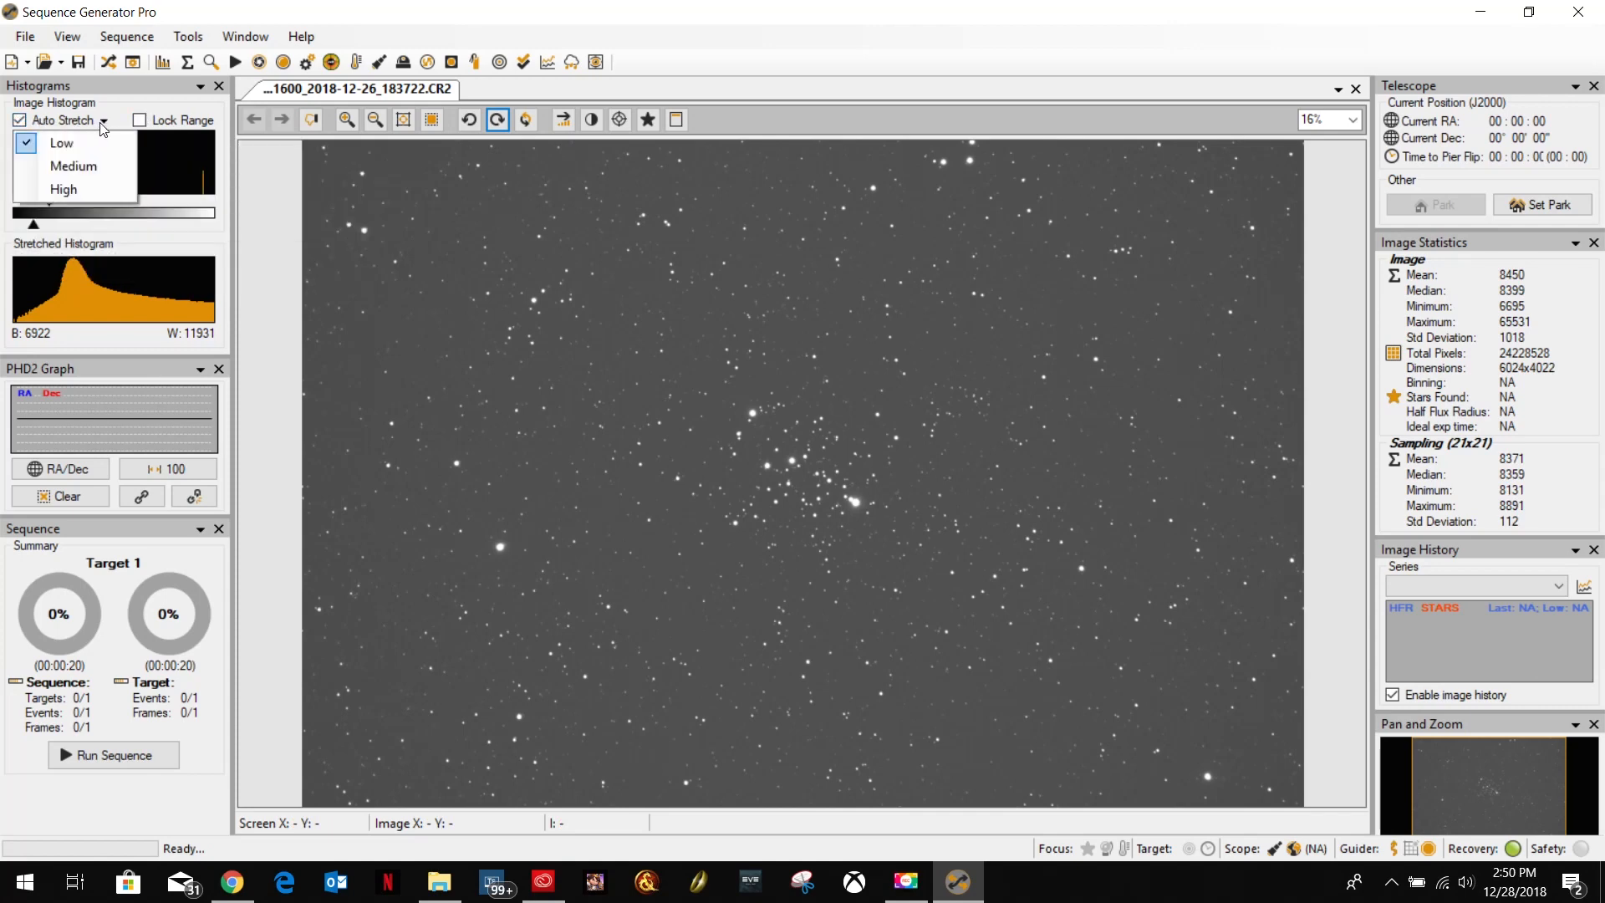
left_click(75, 167)
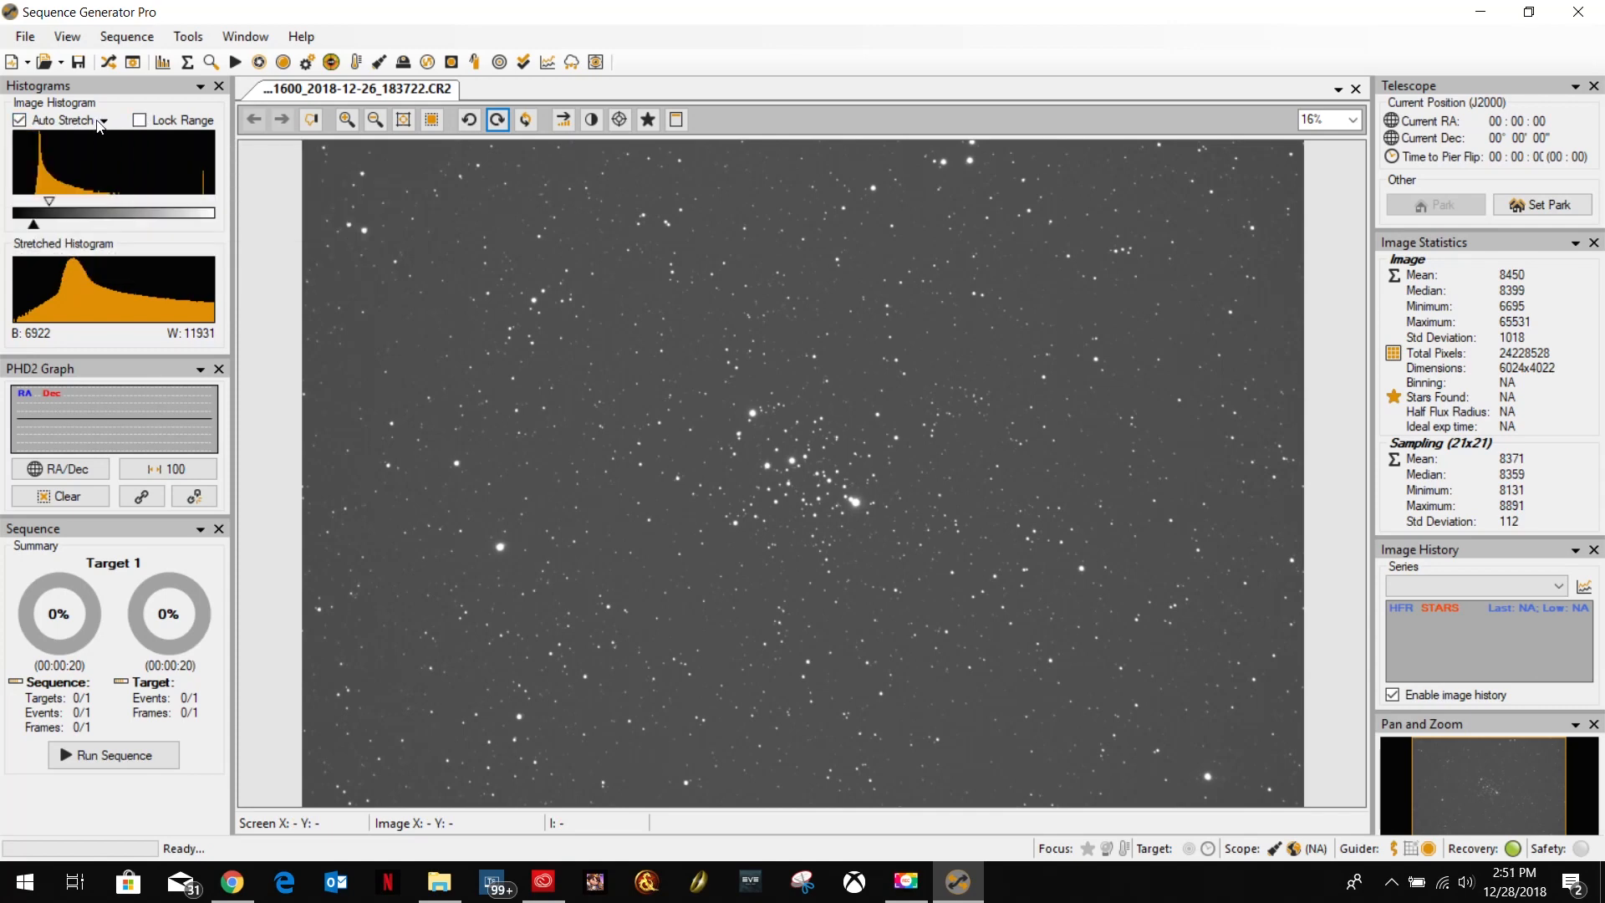
left_click(103, 121)
left_click(72, 178)
Set the Auto Stretch level to Low and keep automatic stretching enabled.
left_click(104, 121)
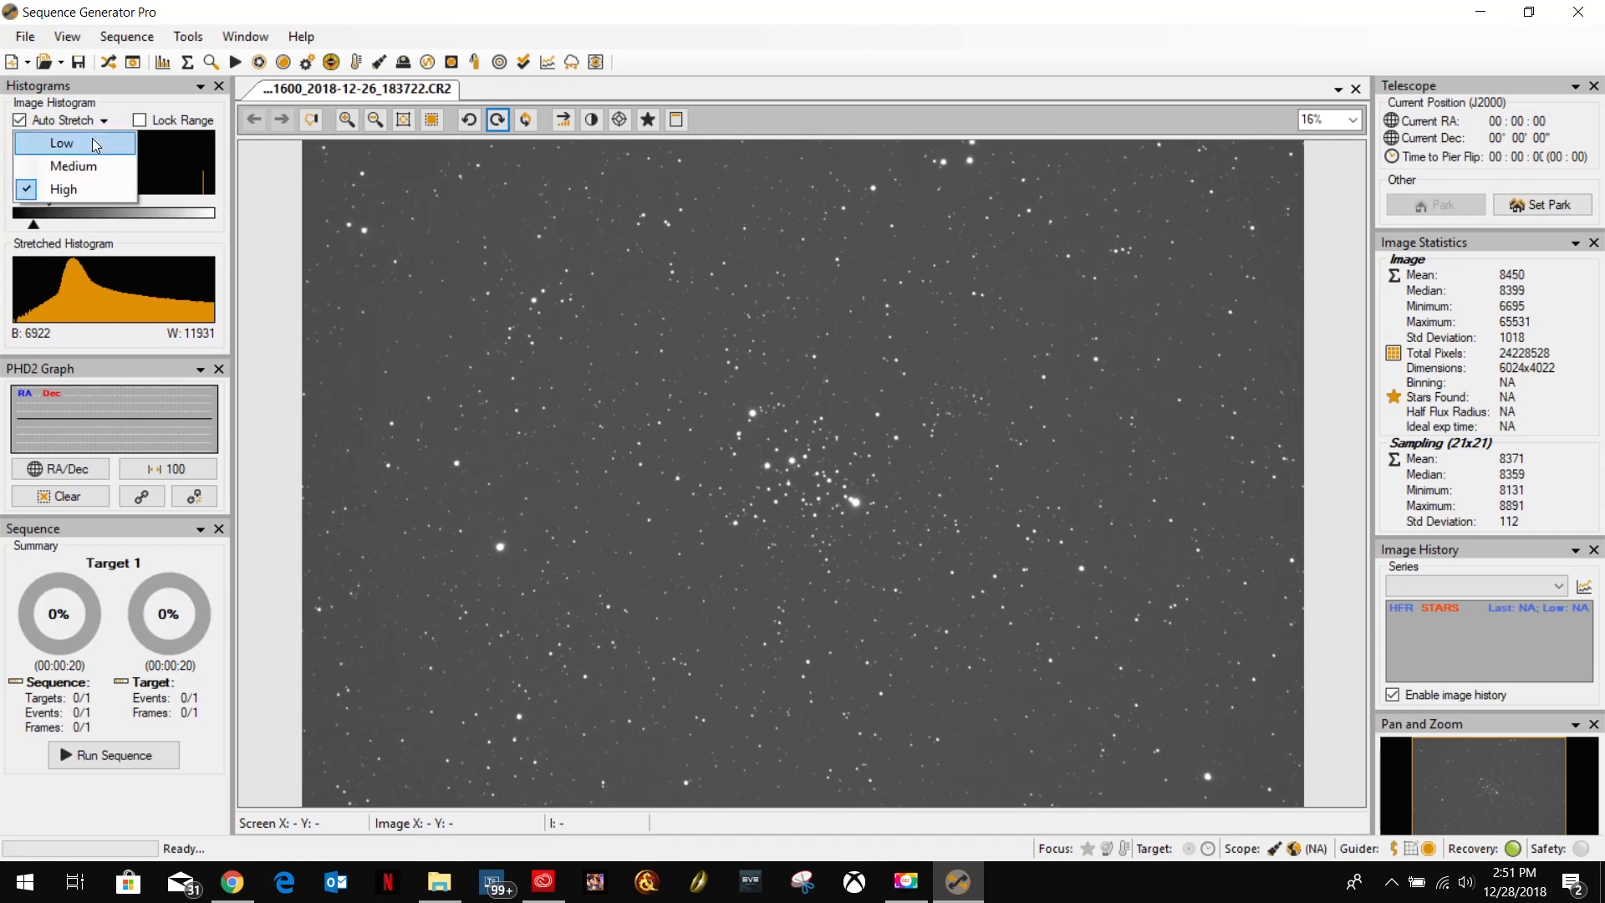
left_click(92, 141)
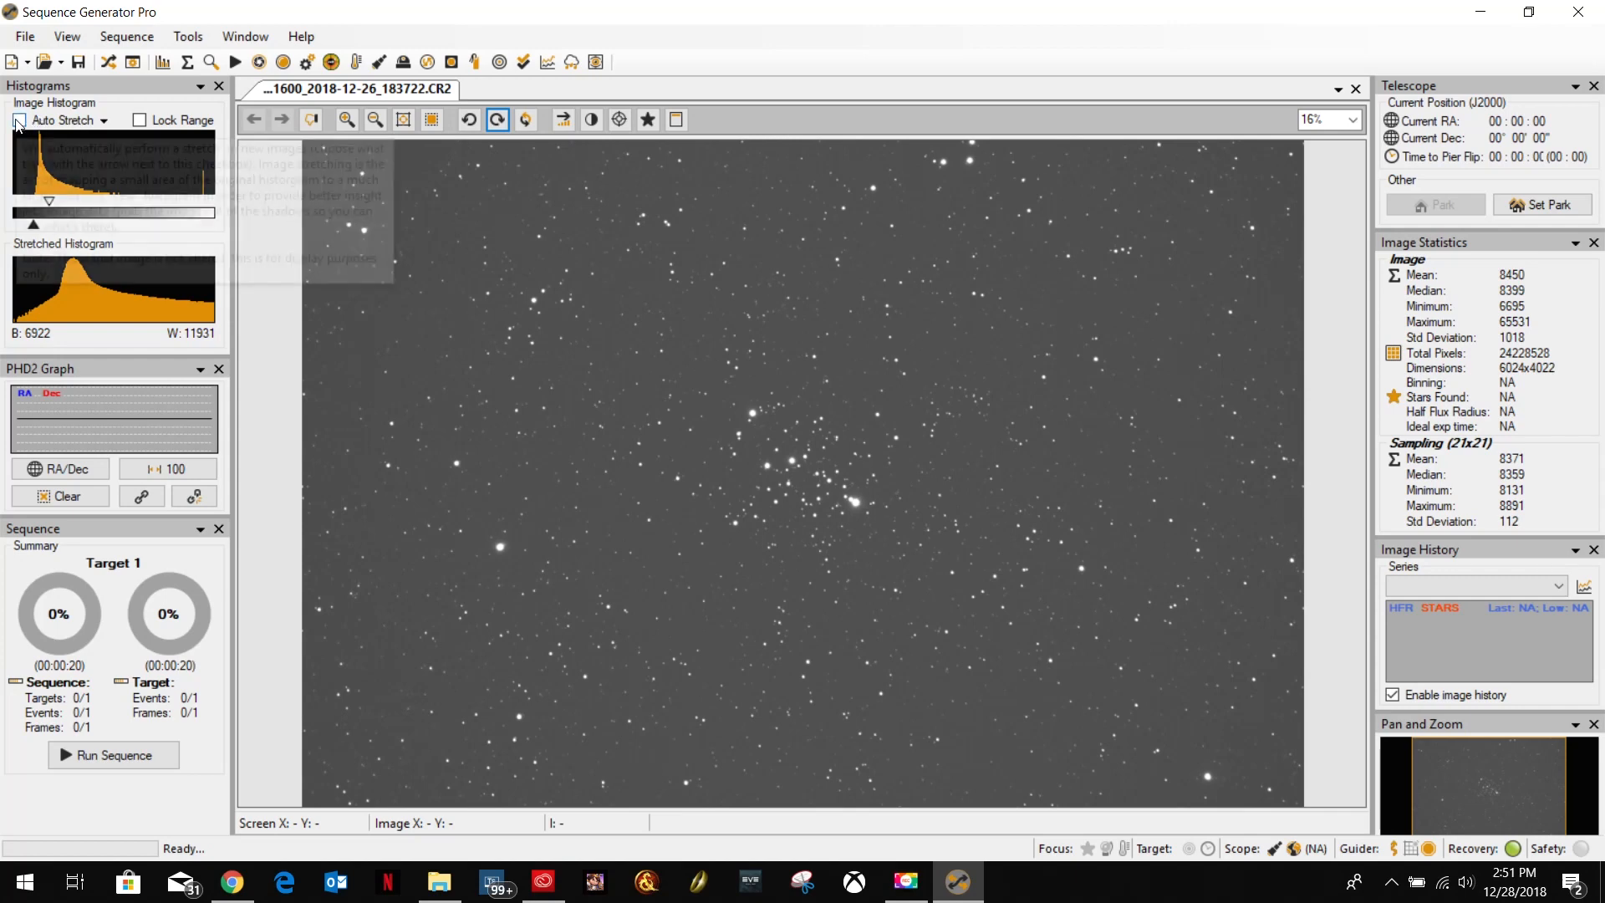
left_click(104, 121)
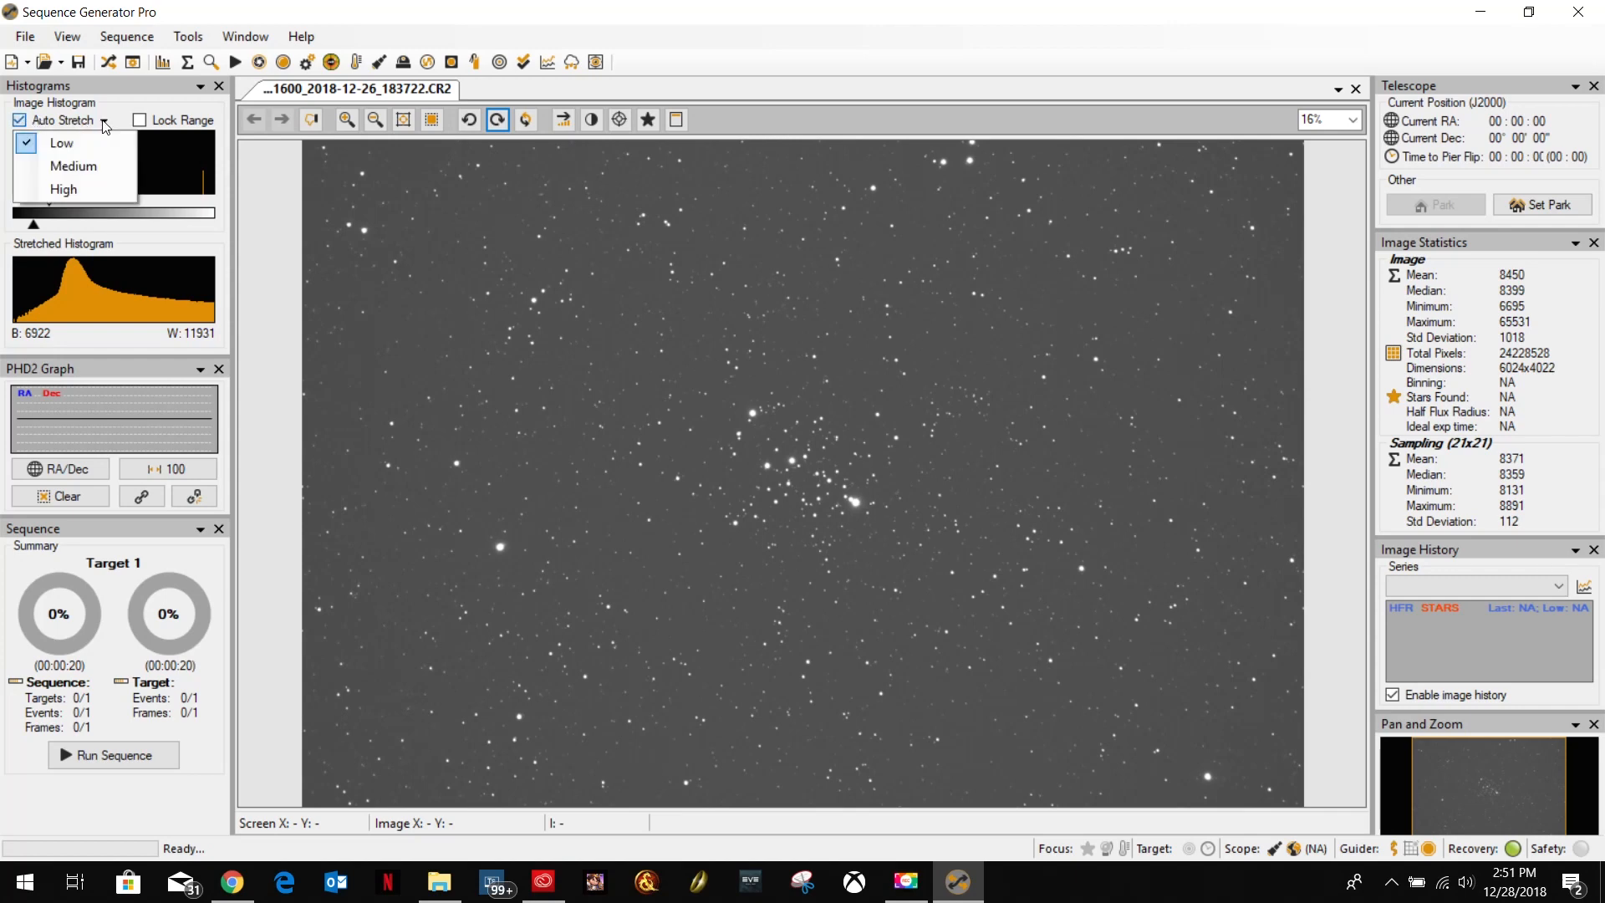
left_click(81, 151)
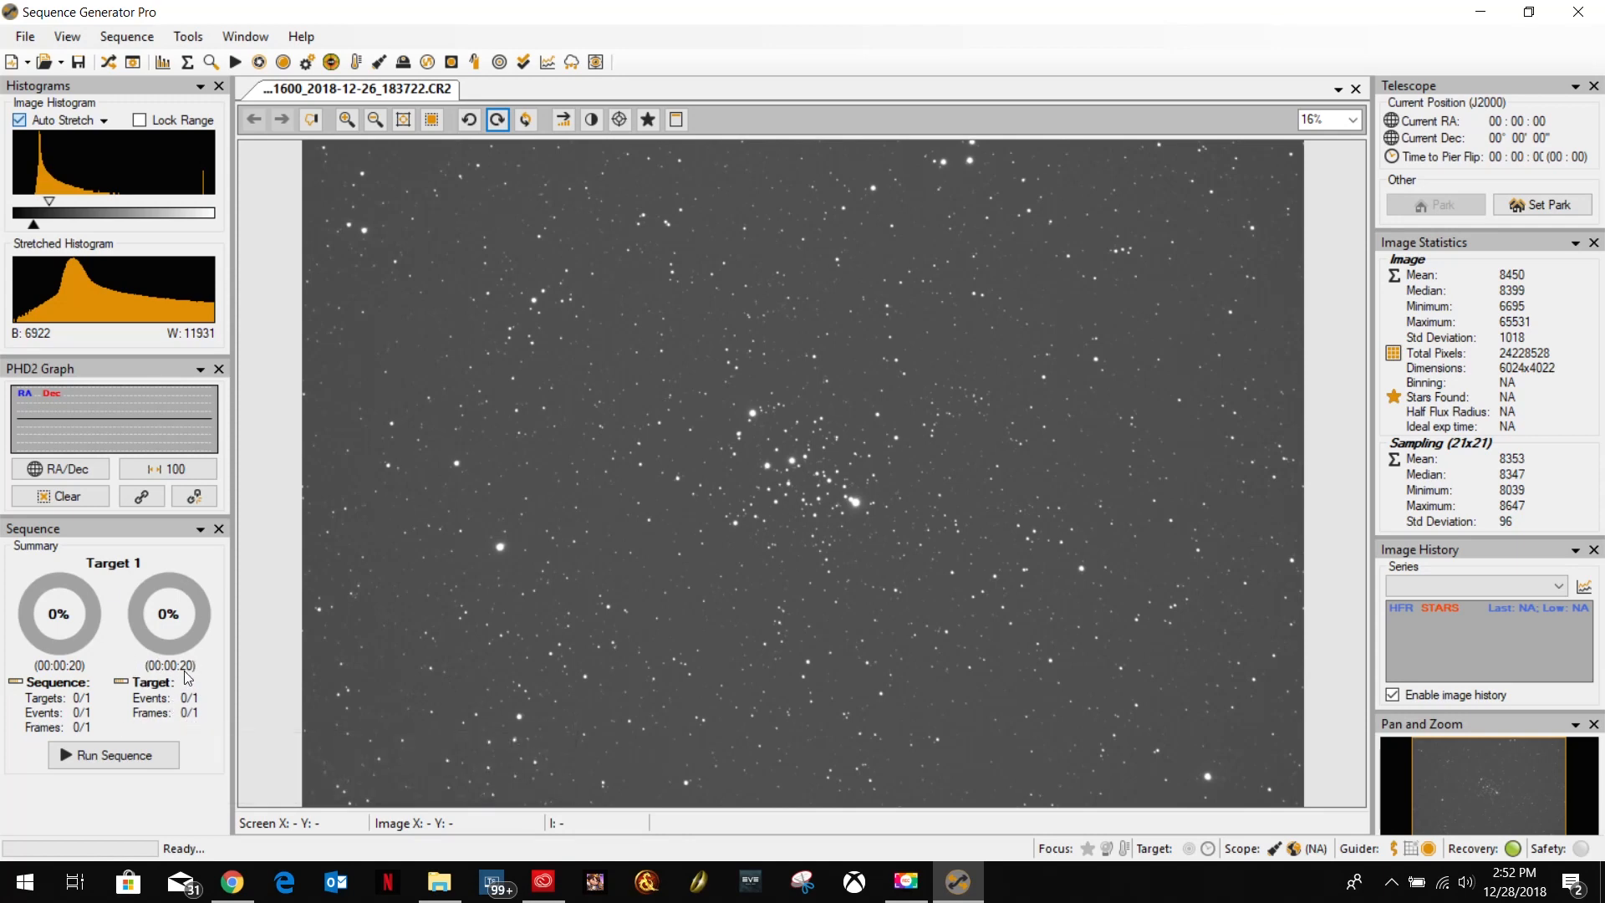
View the commands available for the open star image and the help option of the Image Statistics module, without choosing any.
mouse_move(167, 669)
mouse_move(1439, 405)
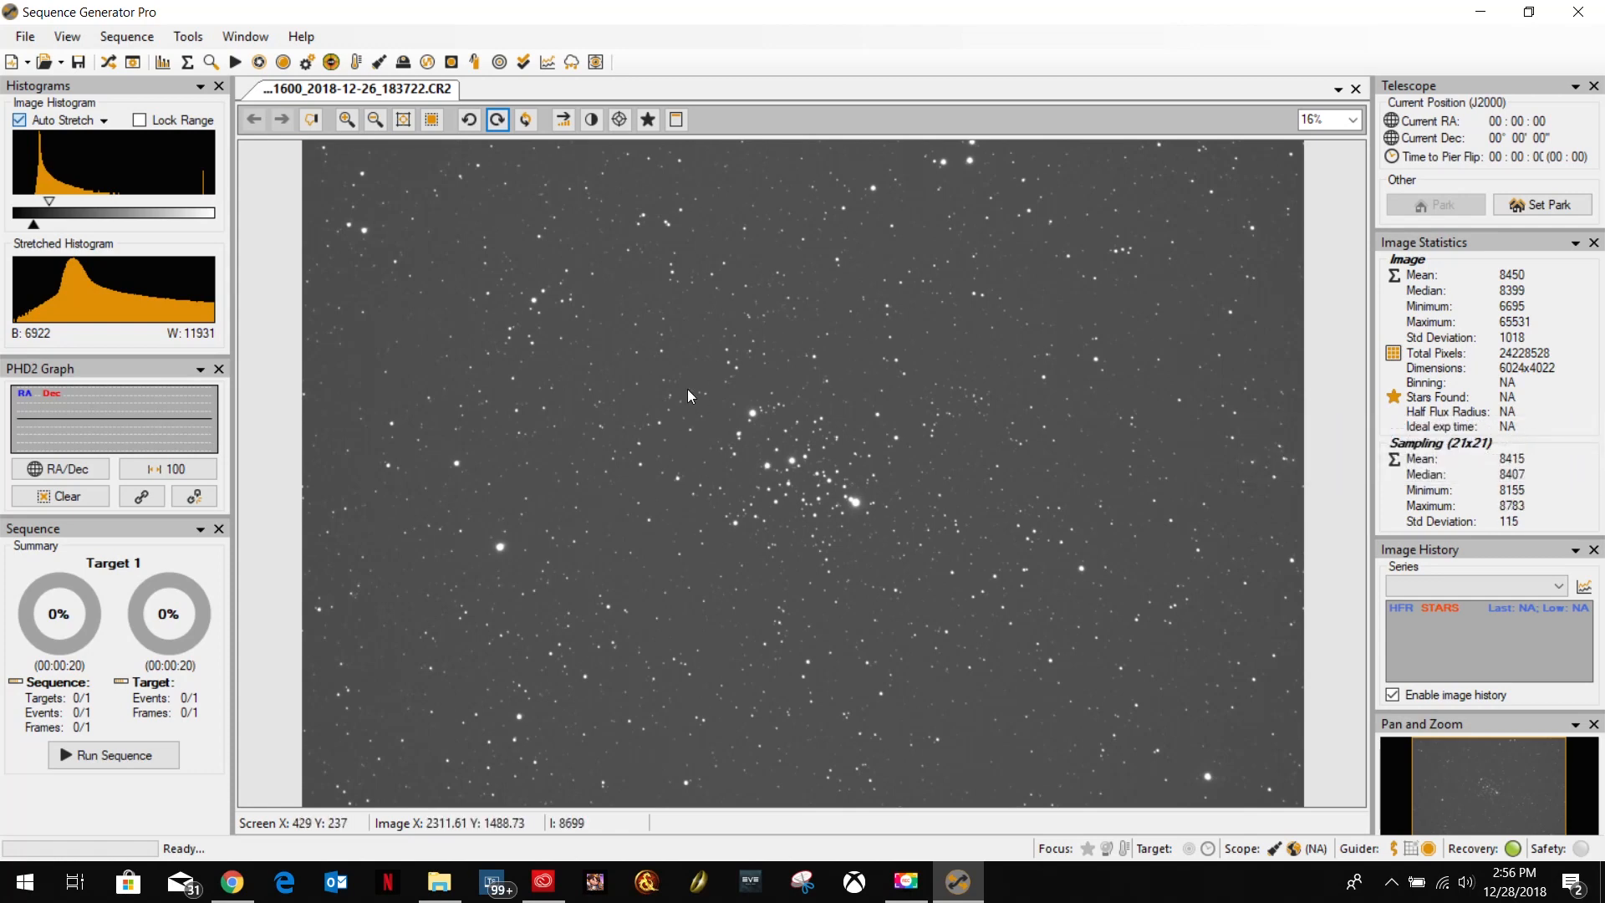
right_click(744, 369)
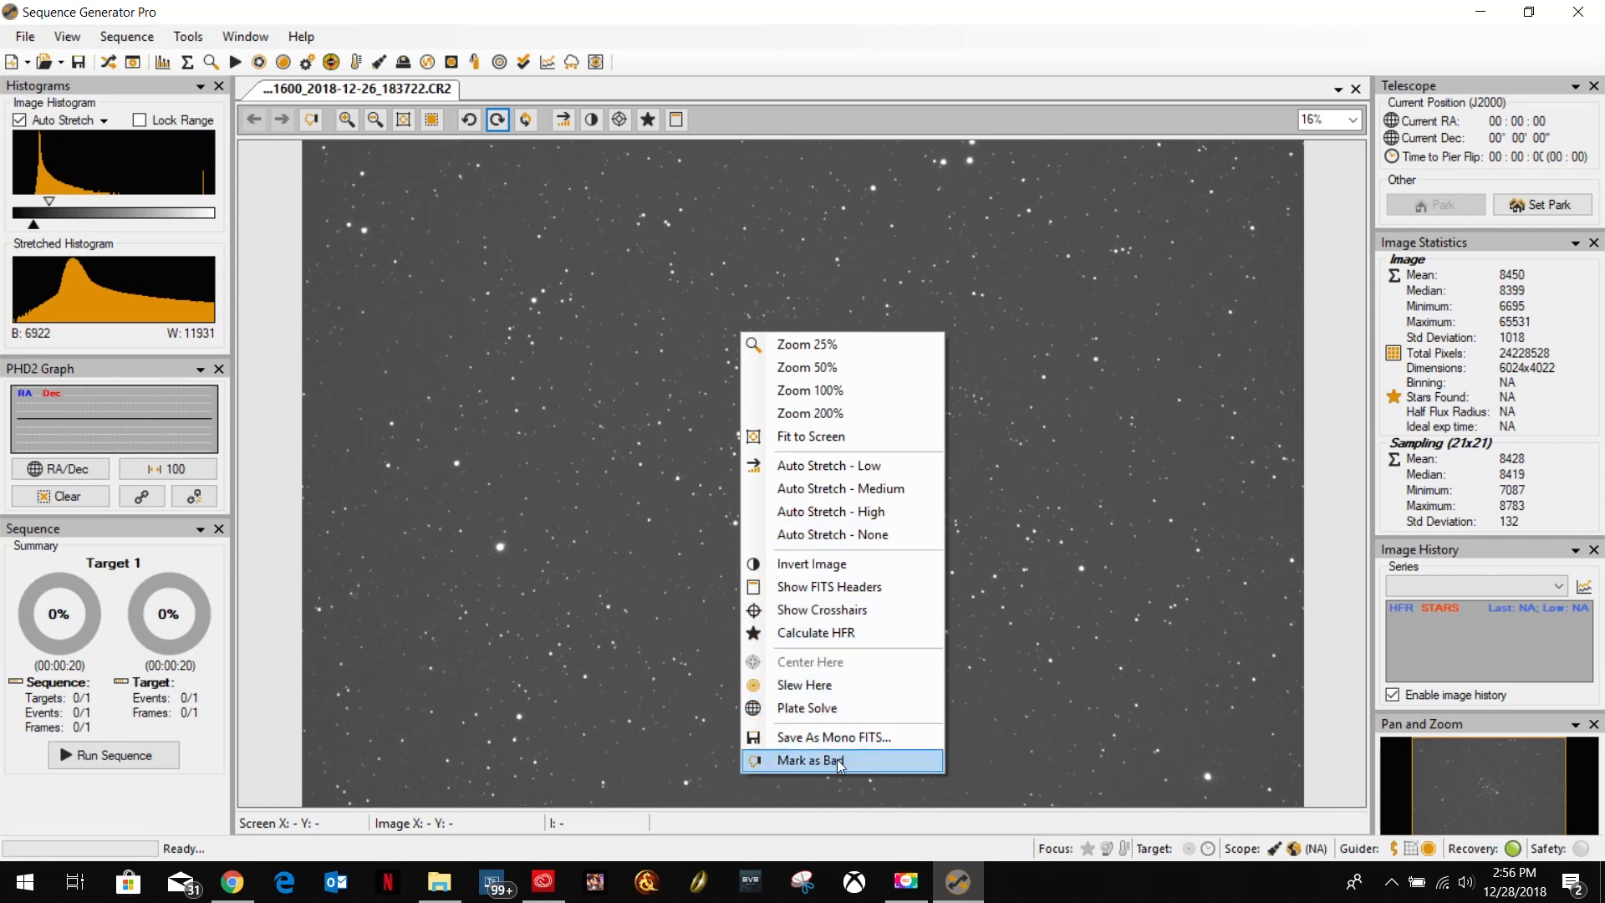
left_click(1093, 403)
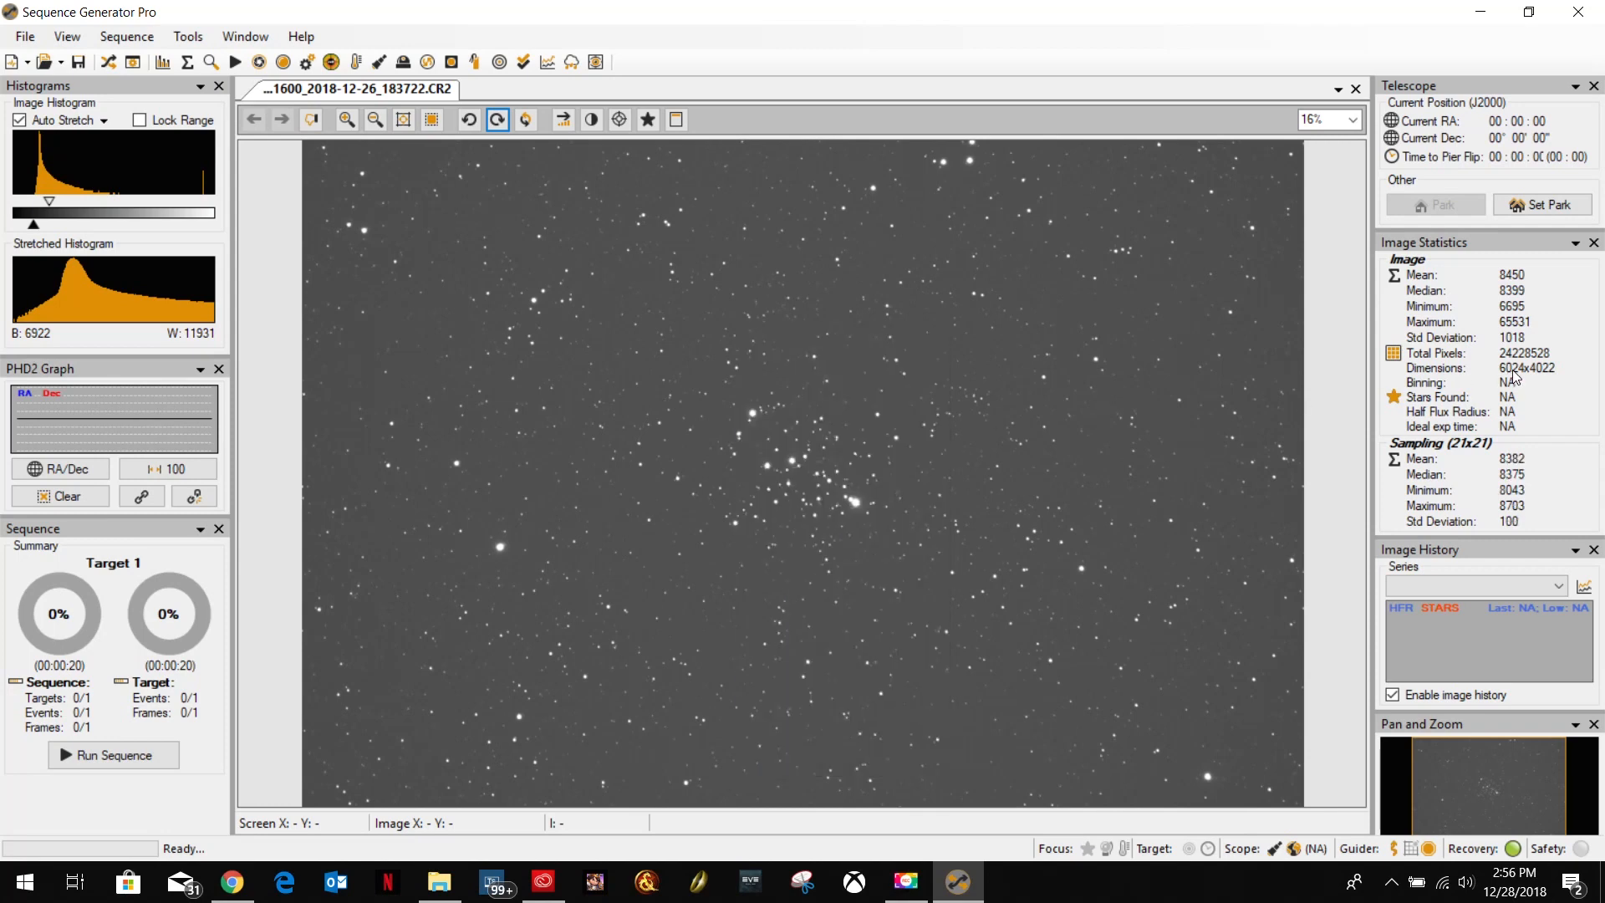
left_click(1575, 243)
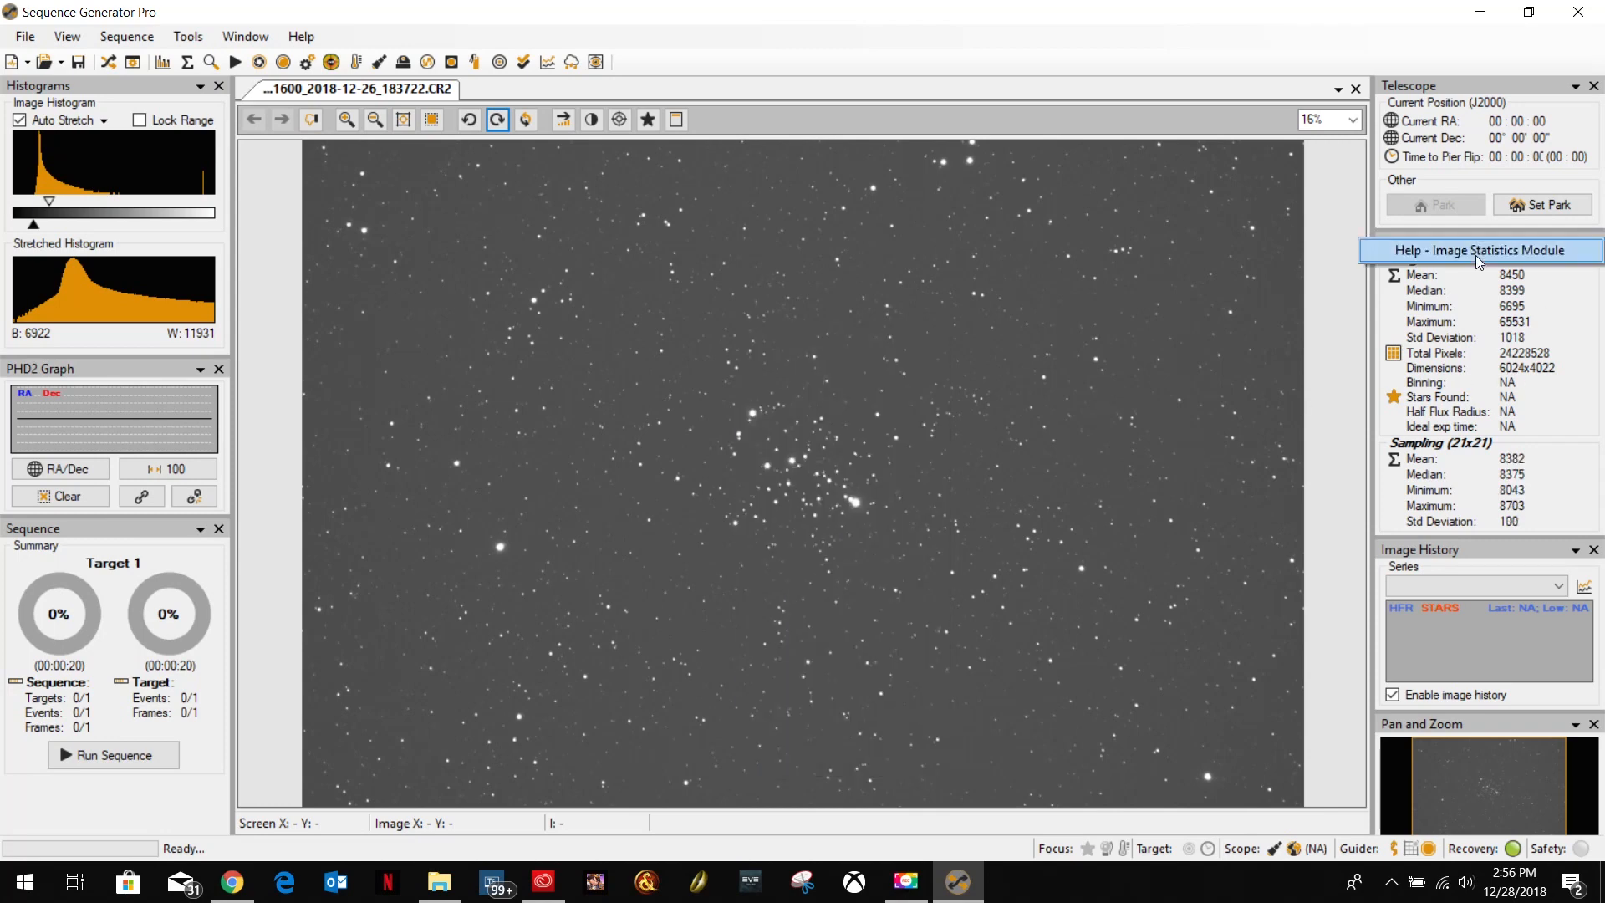
left_click(1534, 377)
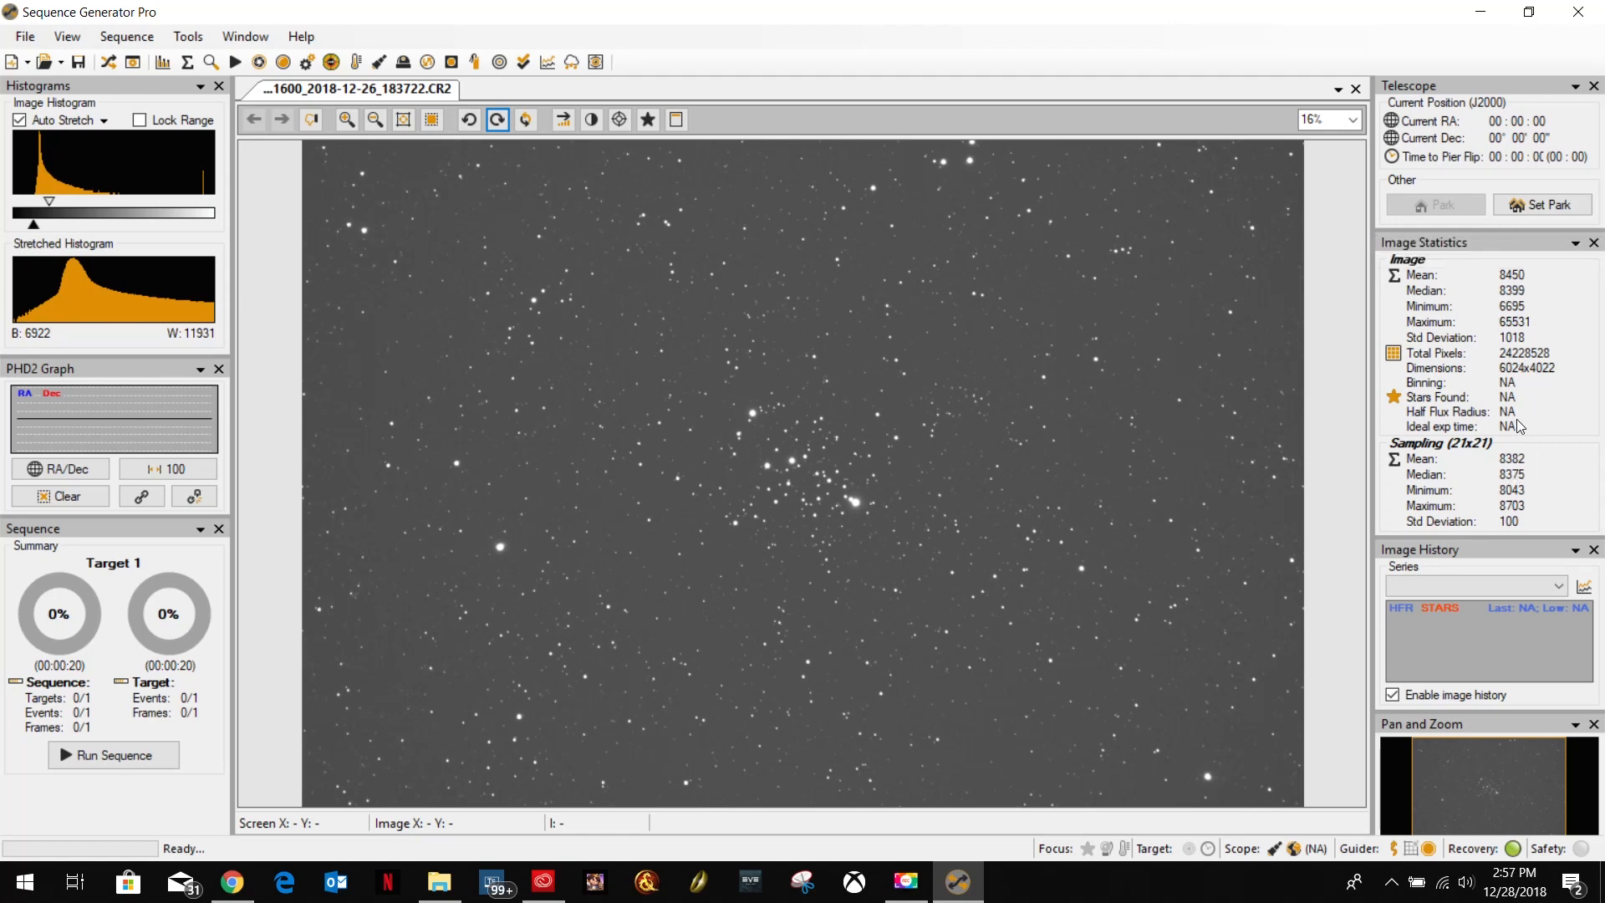
mouse_move(1511, 404)
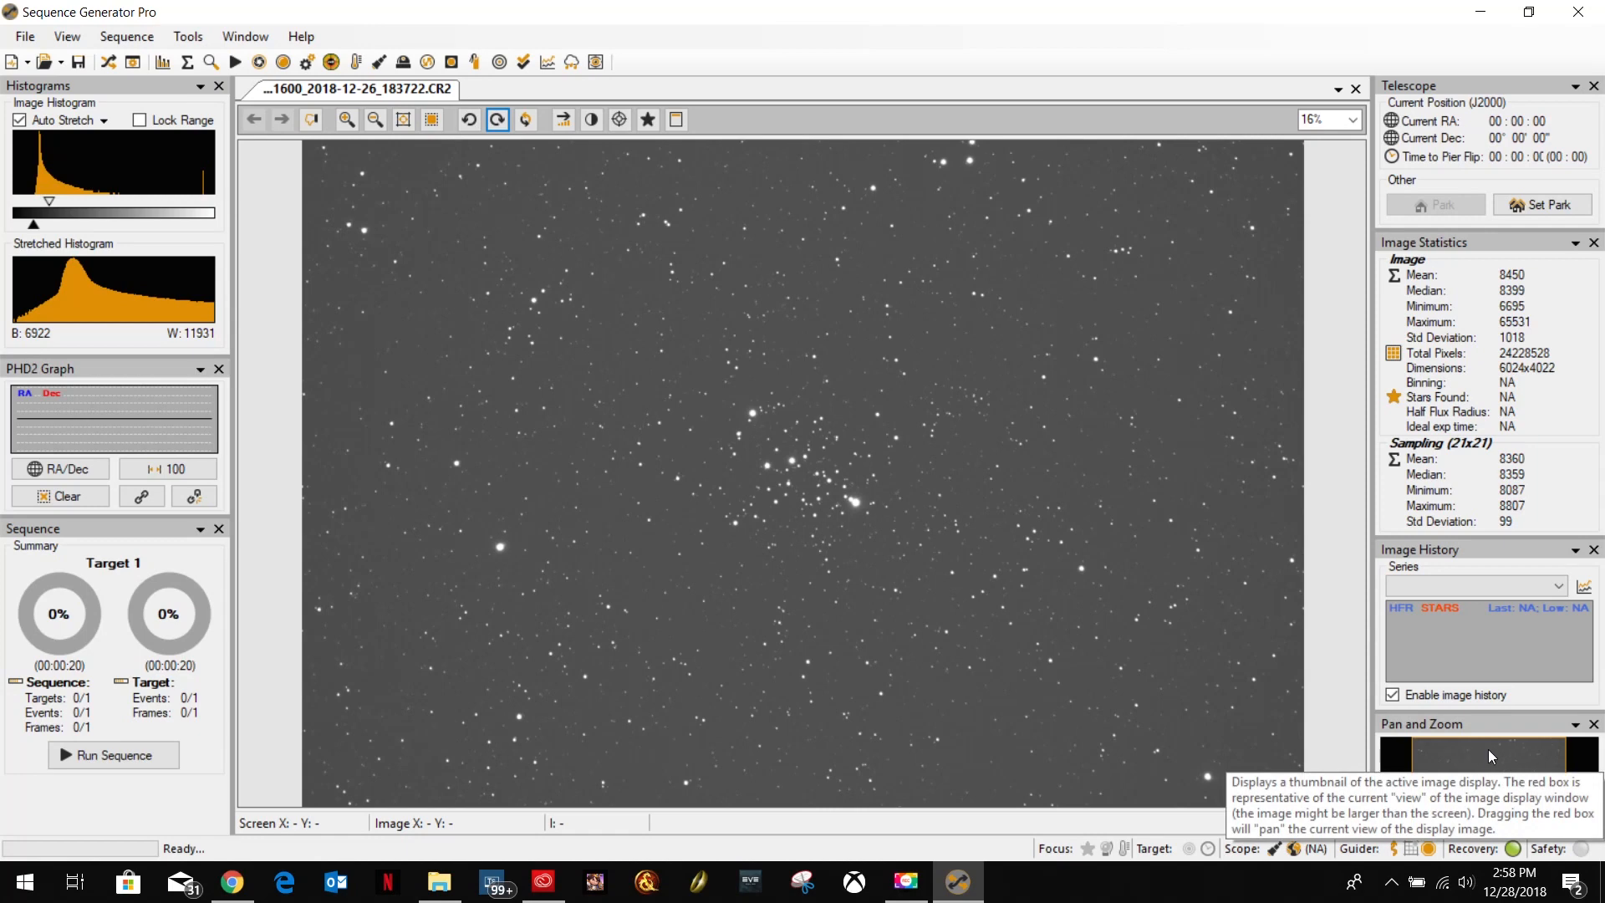
Zoom the star image to 200% and pan to its upper-right area using the Pan and Zoom thumbnail.
left_click(1345, 123)
left_click(1351, 119)
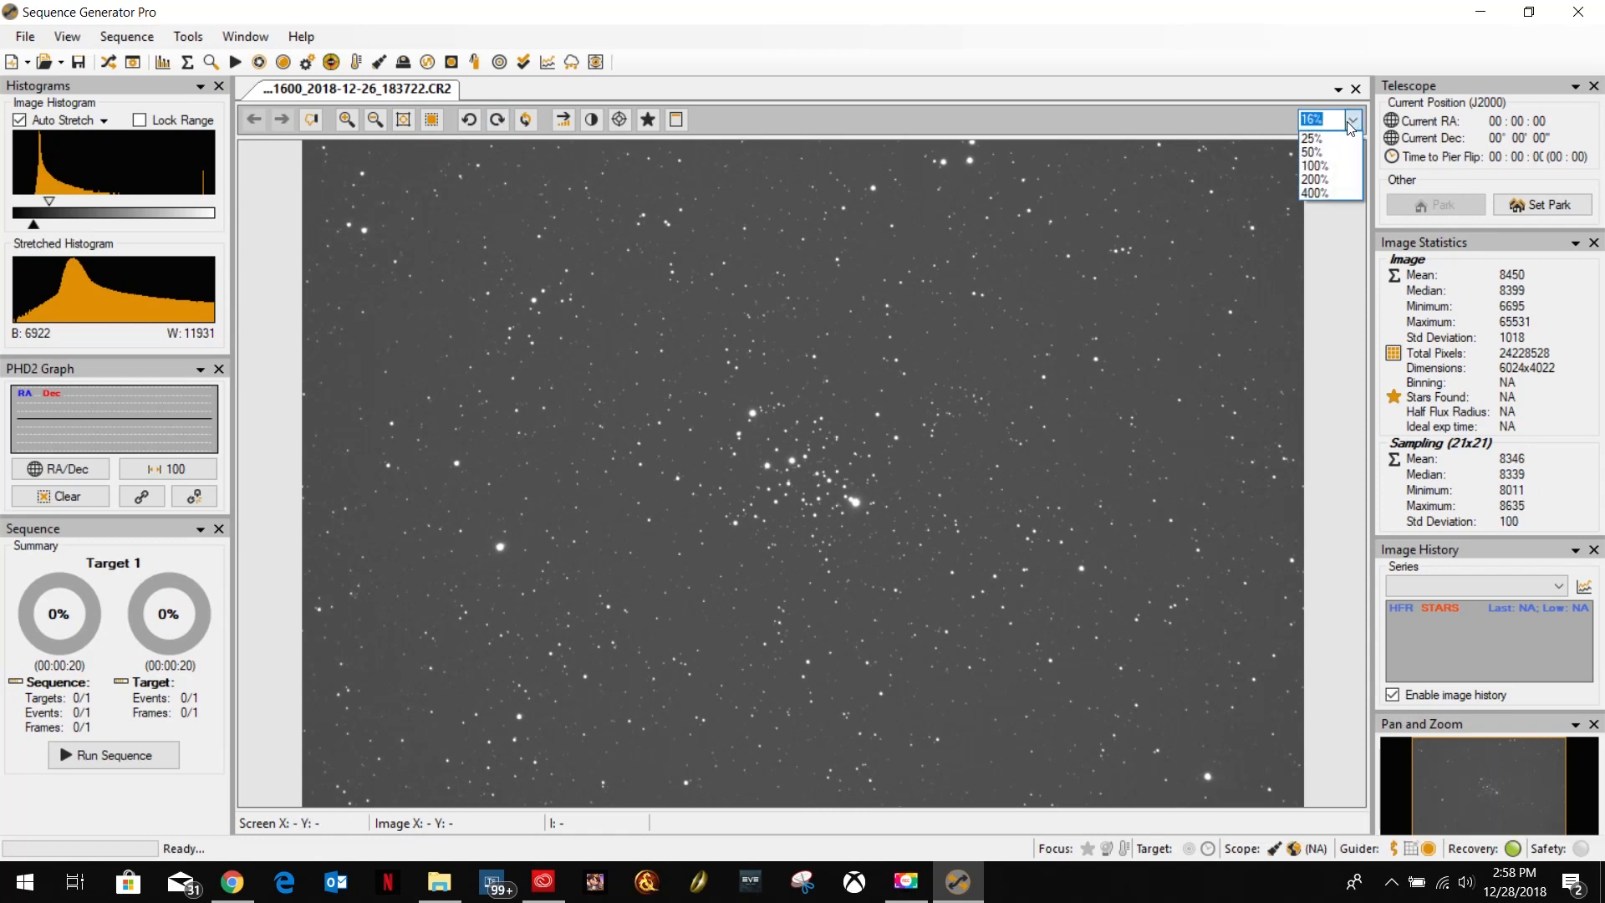
left_click(1315, 180)
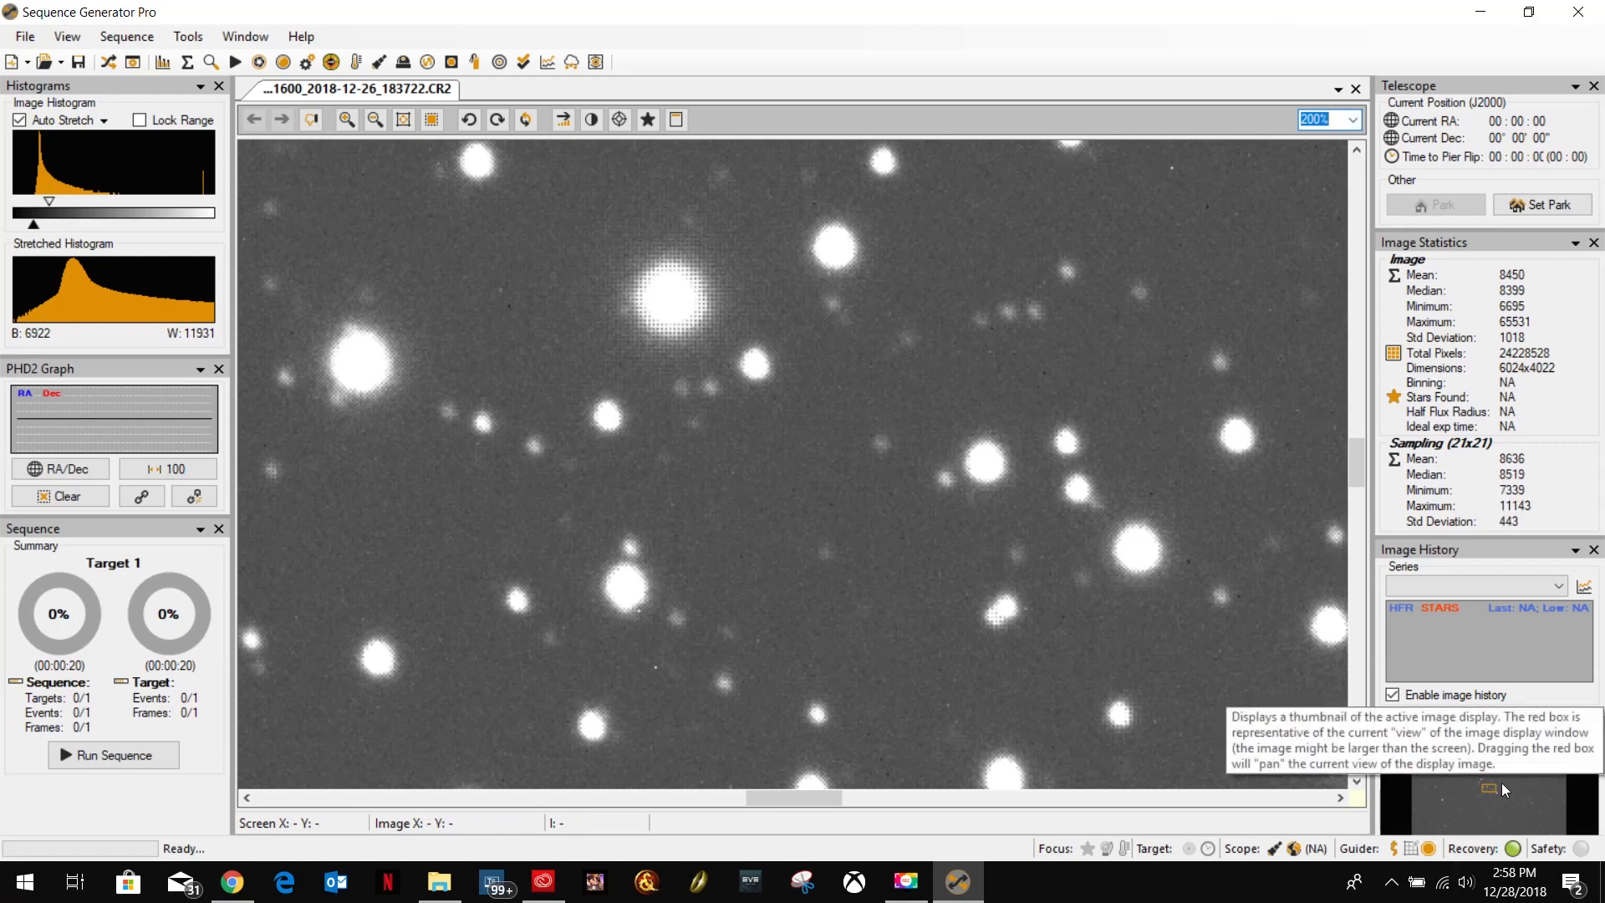
left_click_drag(1467, 799, 1531, 753)
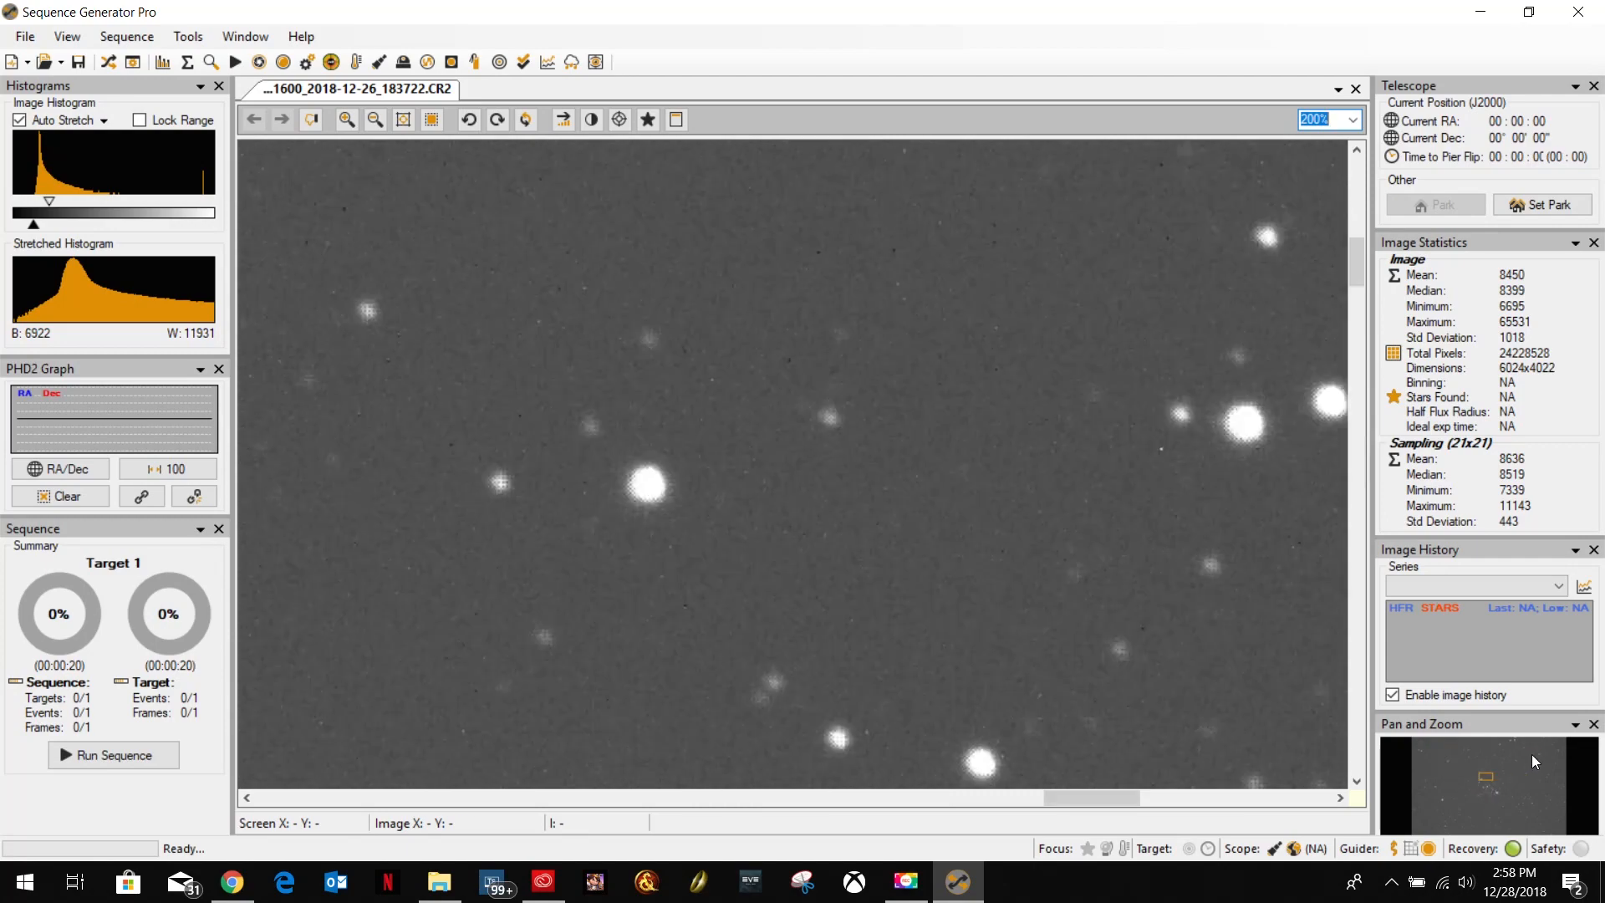
Pan the image back to the central star cluster and set the zoom to 25%.
left_click_drag(1447, 815, 1493, 789)
left_click(1354, 121)
left_click(1326, 141)
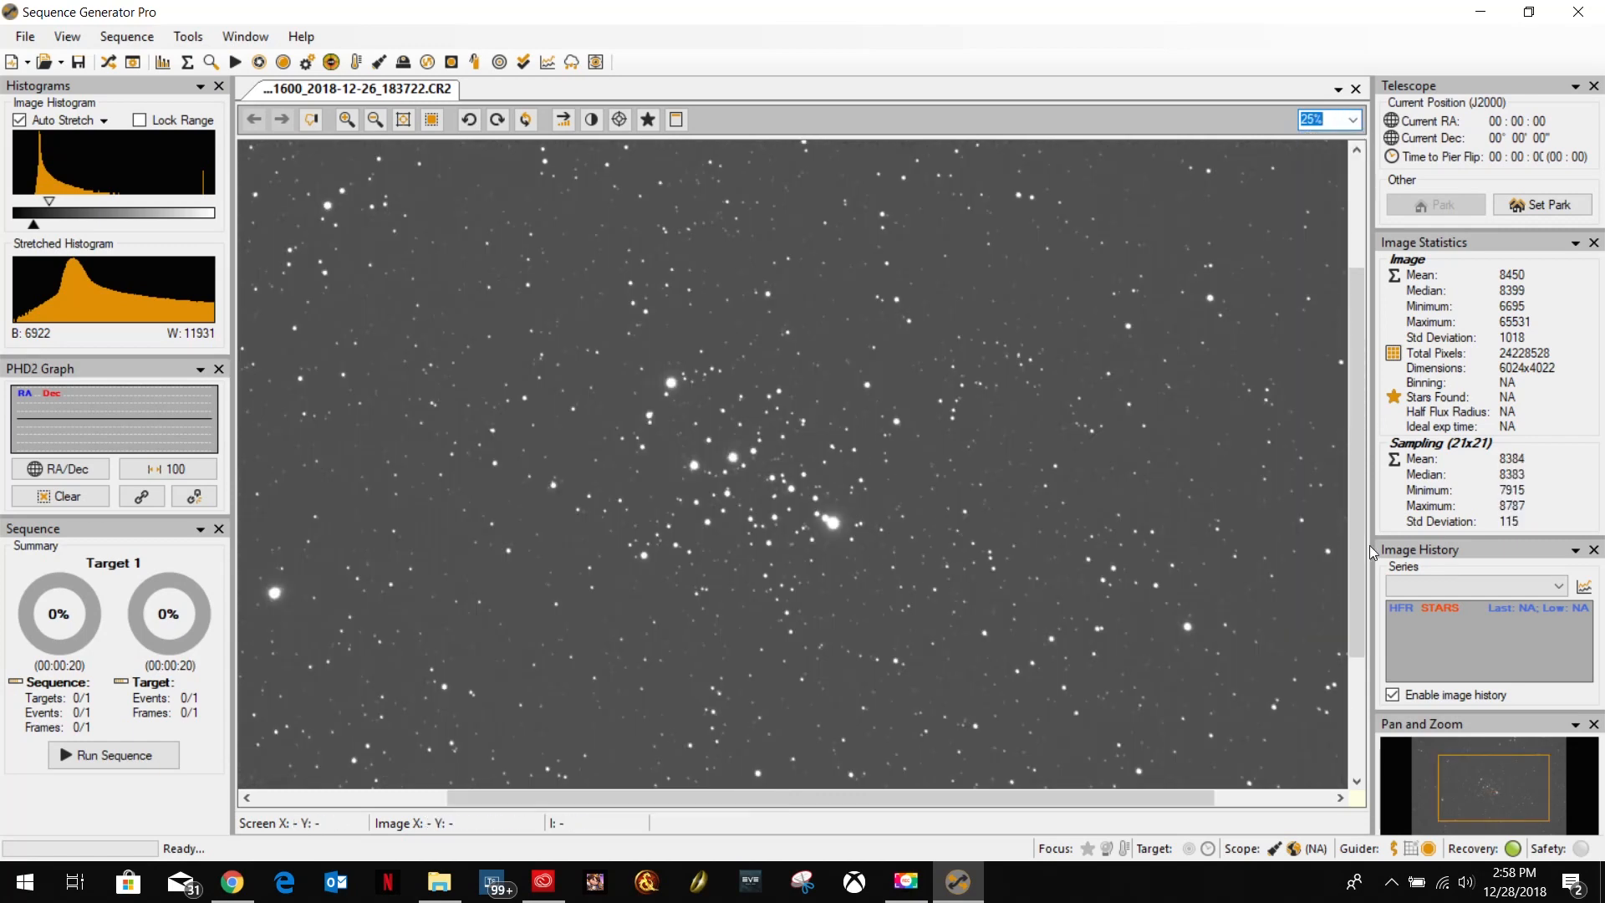